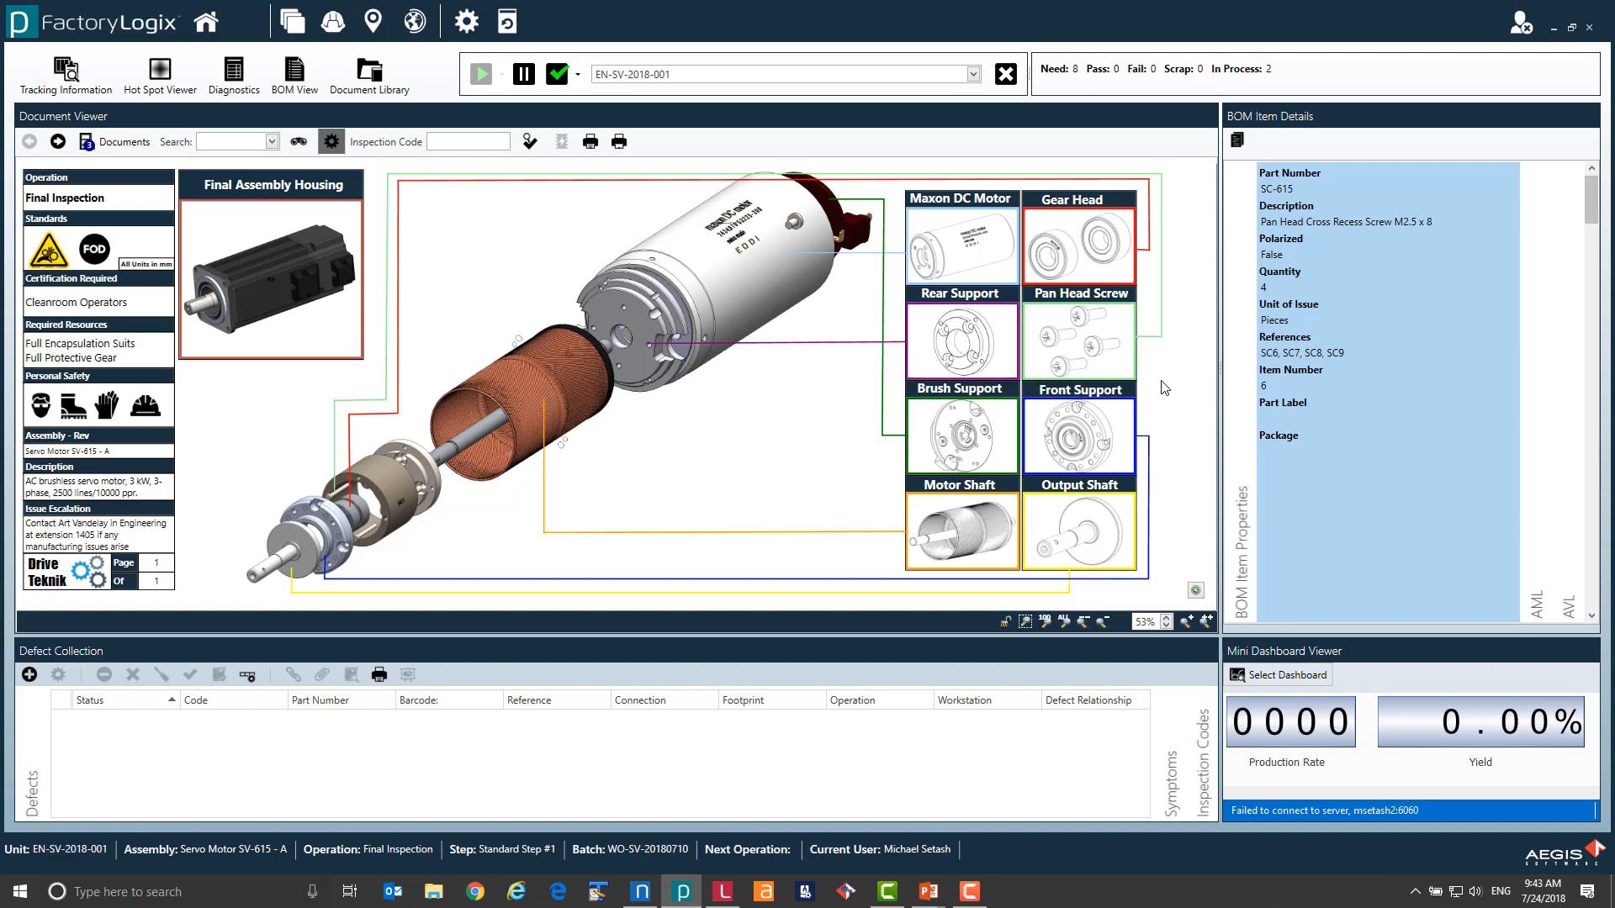
# Record an MS01 - Stripped Screw defect on the Pan Head Screw picture in the final inspection drawing.
pyautogui.click(1074, 350)
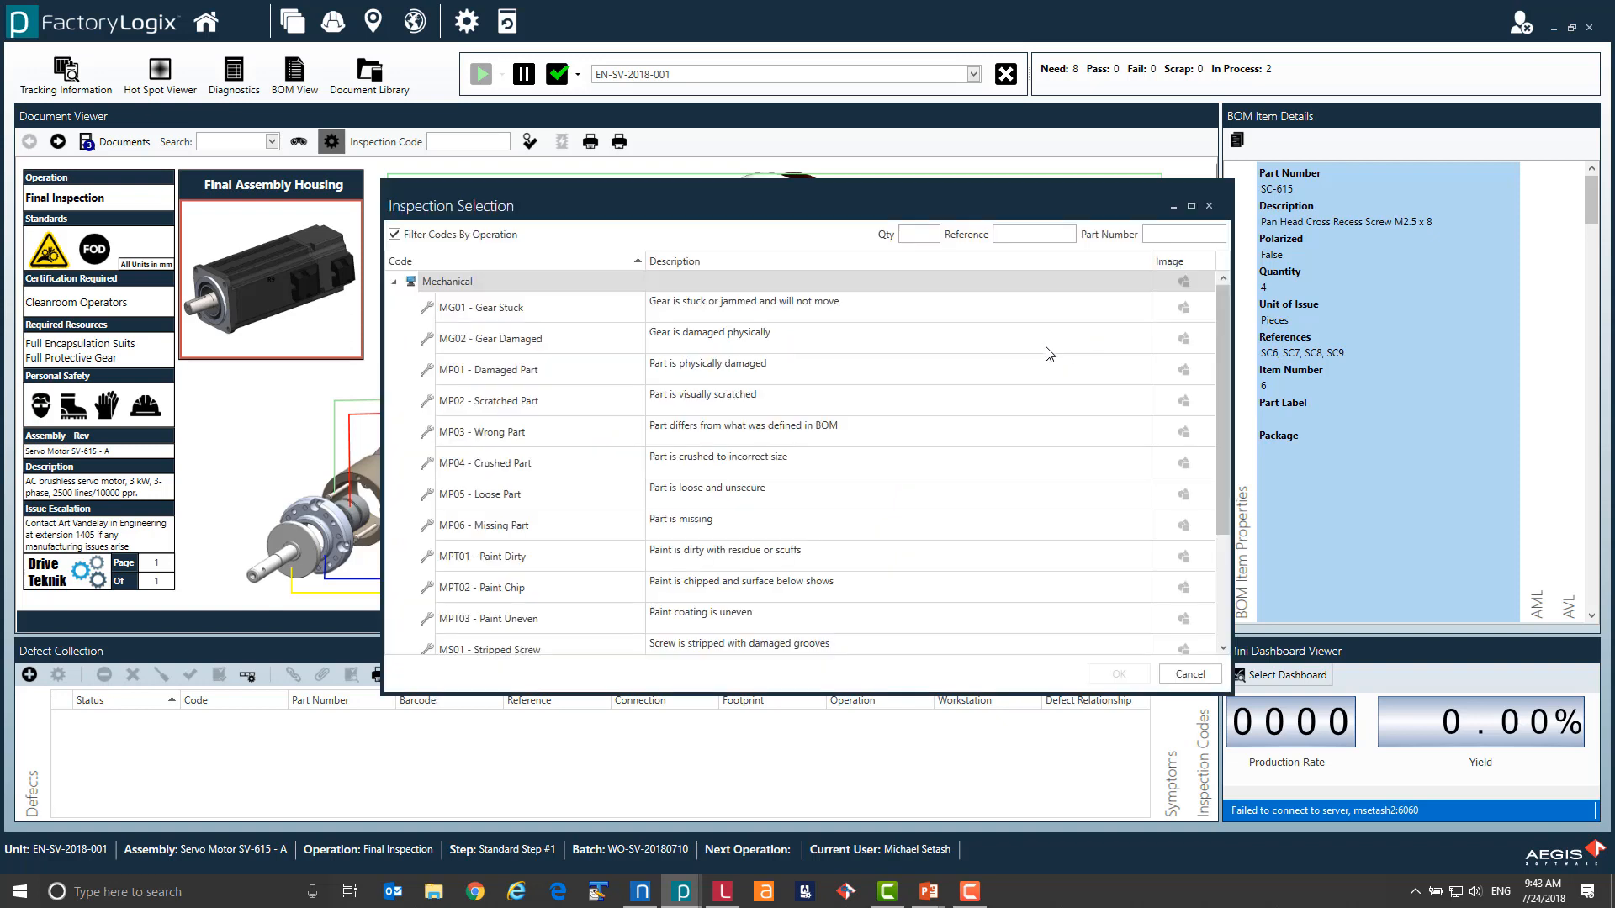
pyautogui.scroll(-1, 748, 505)
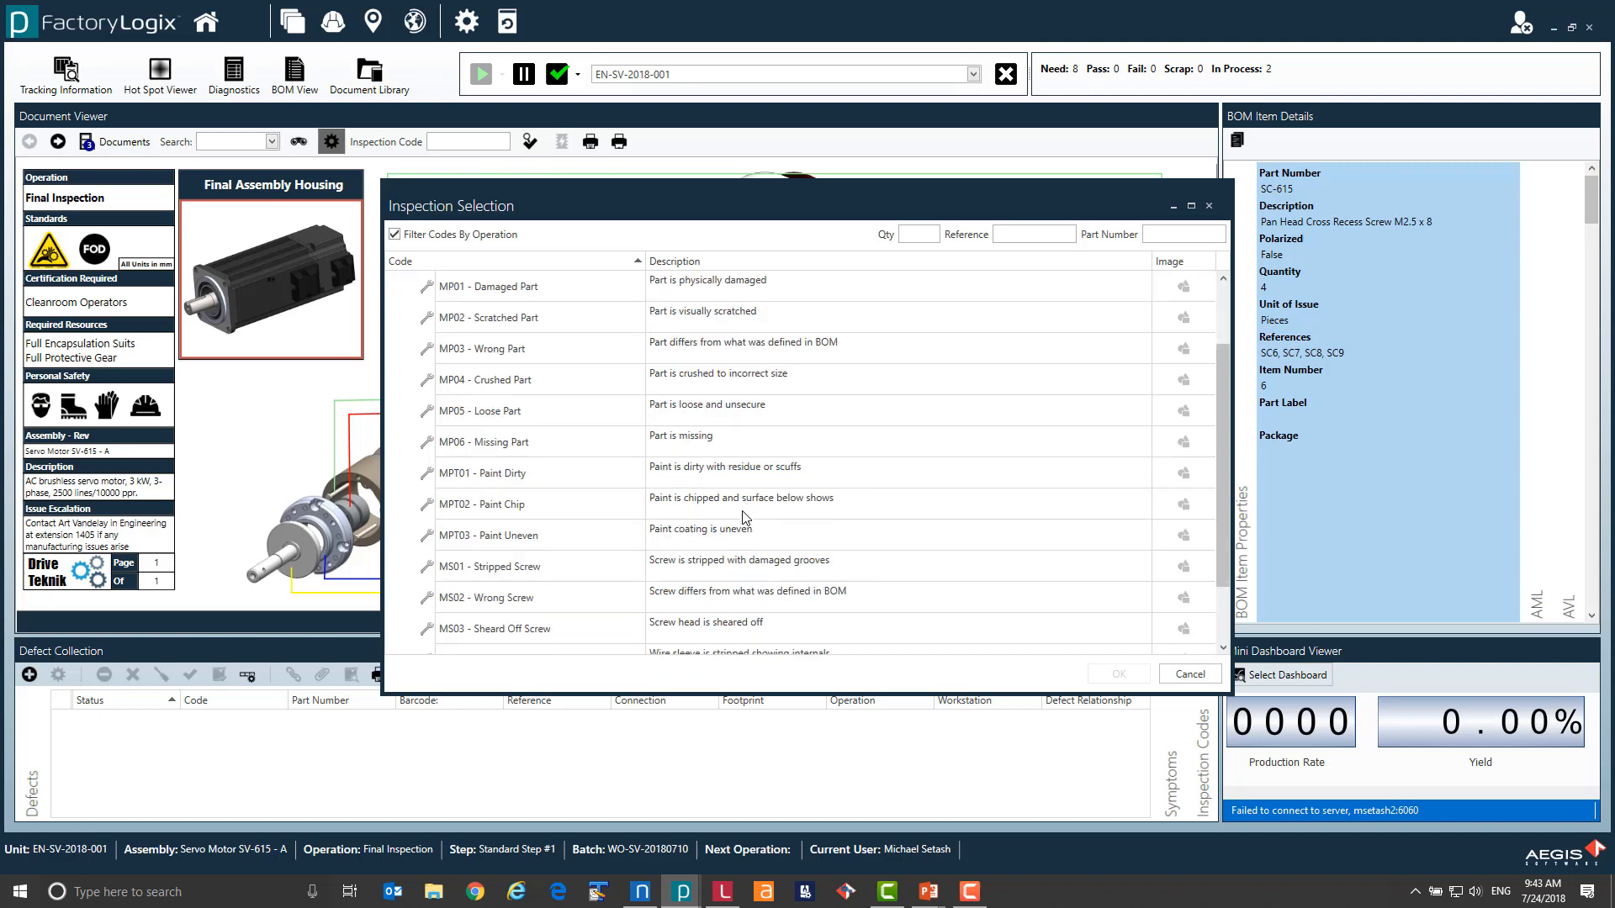
pyautogui.click(554, 570)
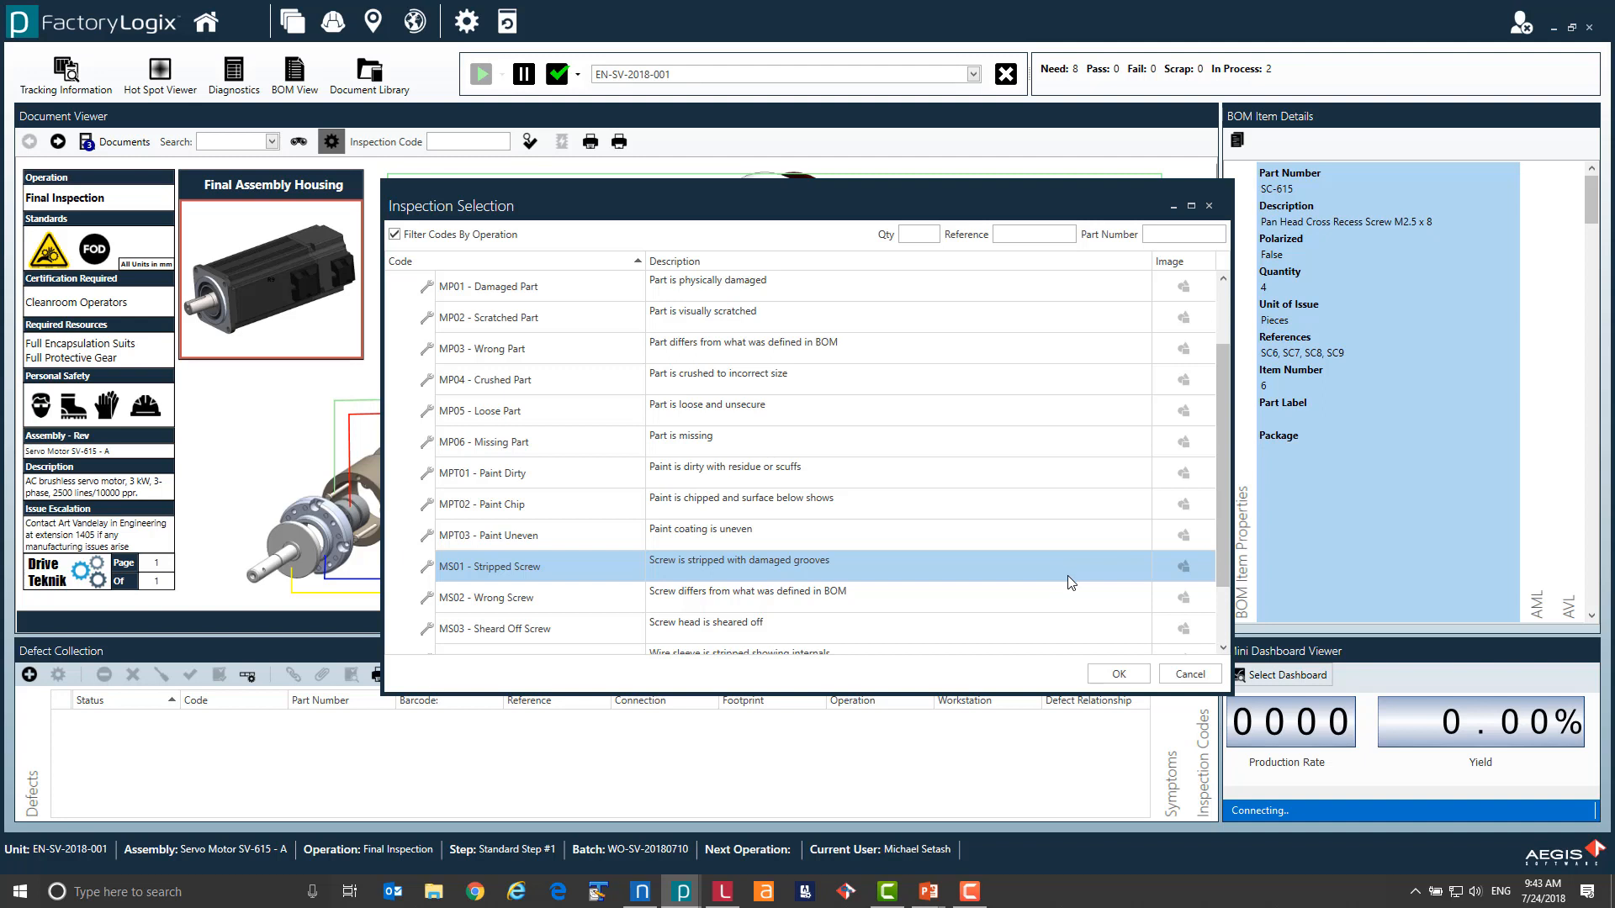
pyautogui.click(1114, 681)
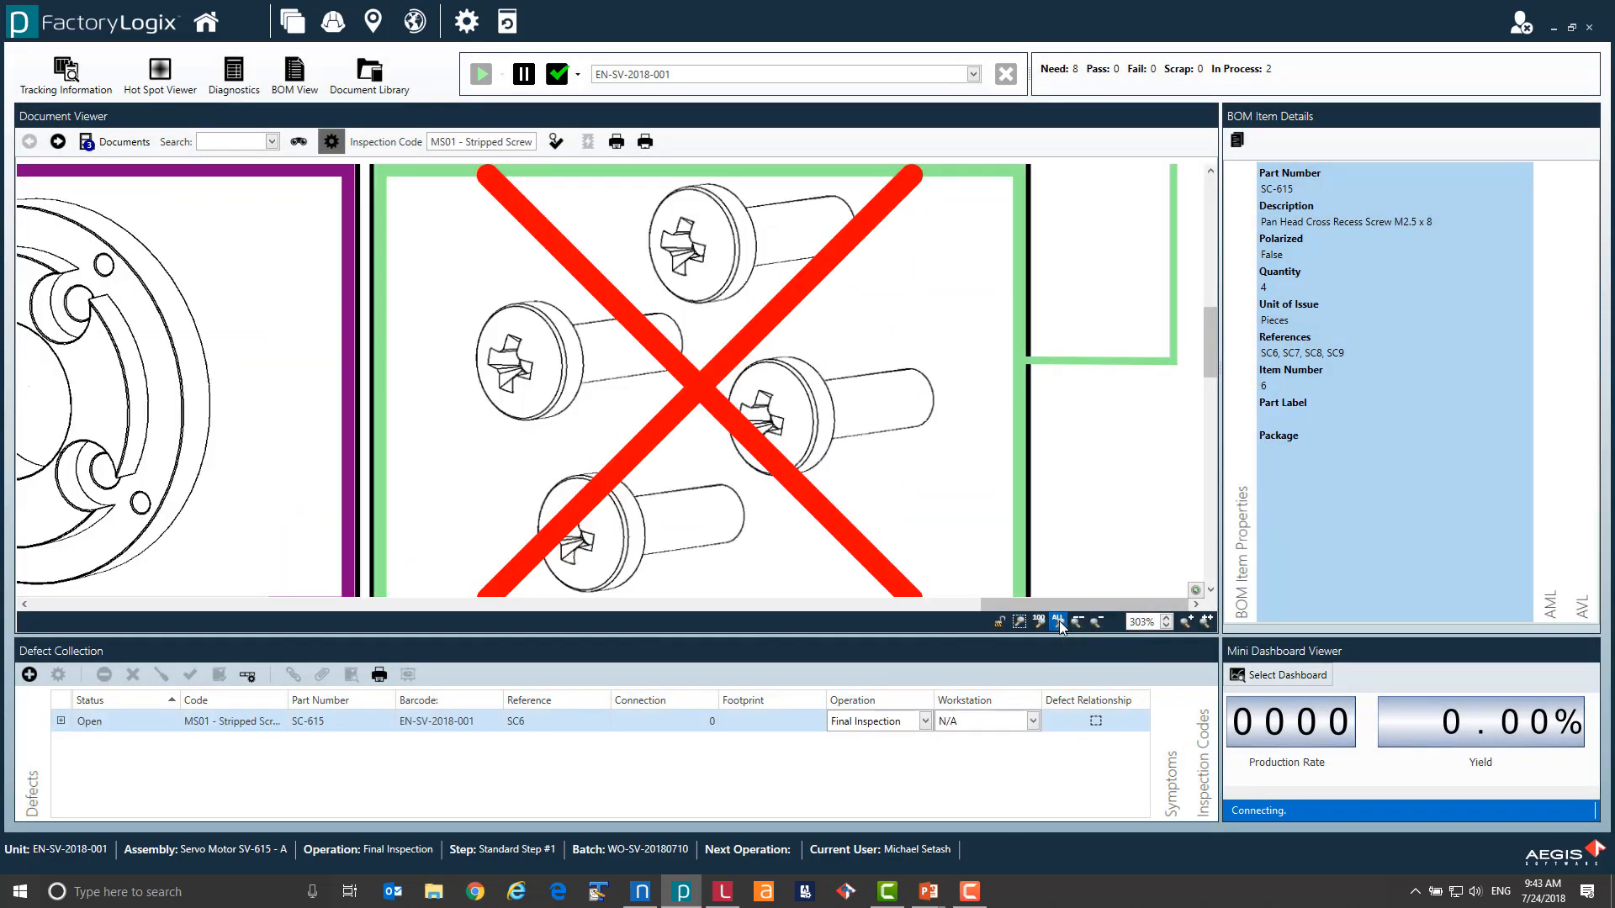
# Record an MPT03 - Paint Uneven defect on the body of the large white motor in the full drawing.
pyautogui.click(1058, 623)
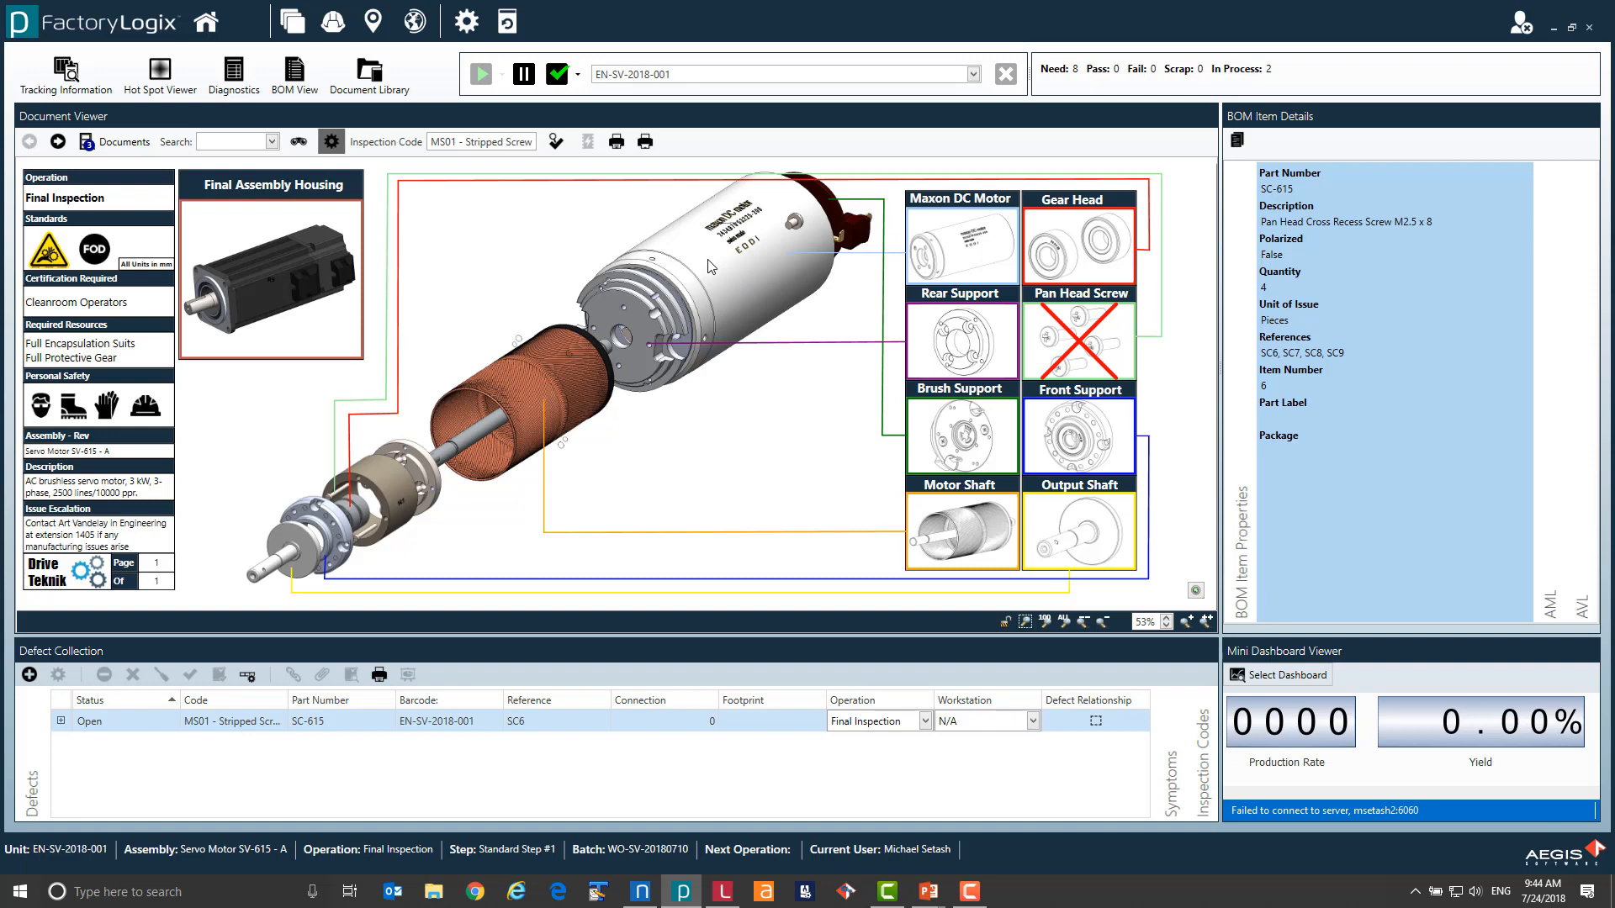
pyautogui.click(760, 304)
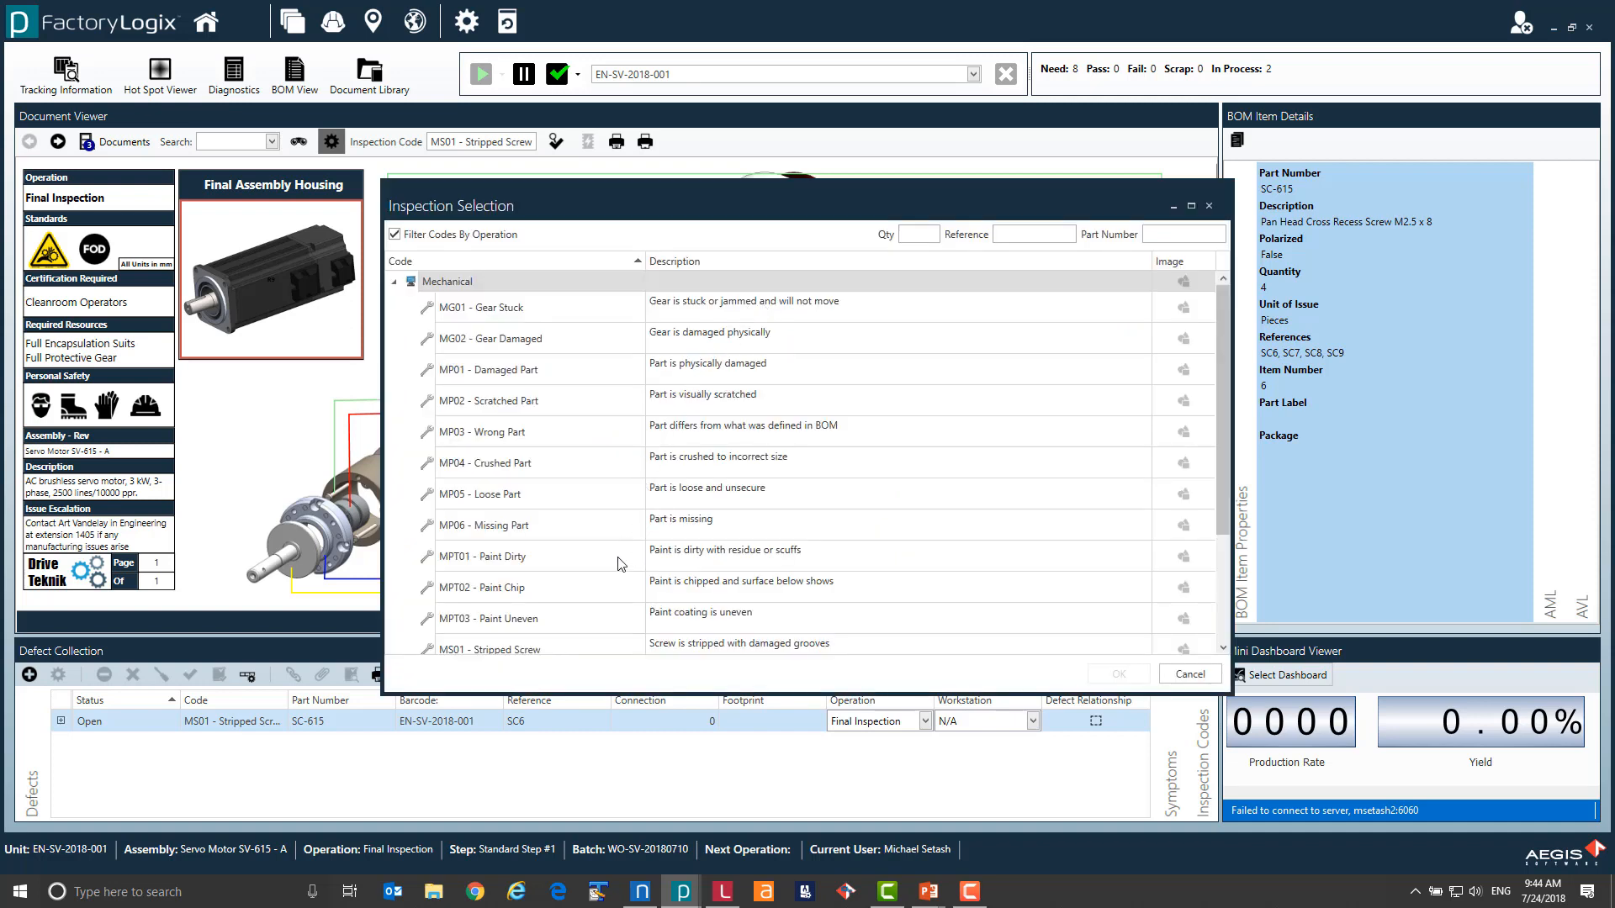
pyautogui.click(602, 620)
pyautogui.click(1108, 675)
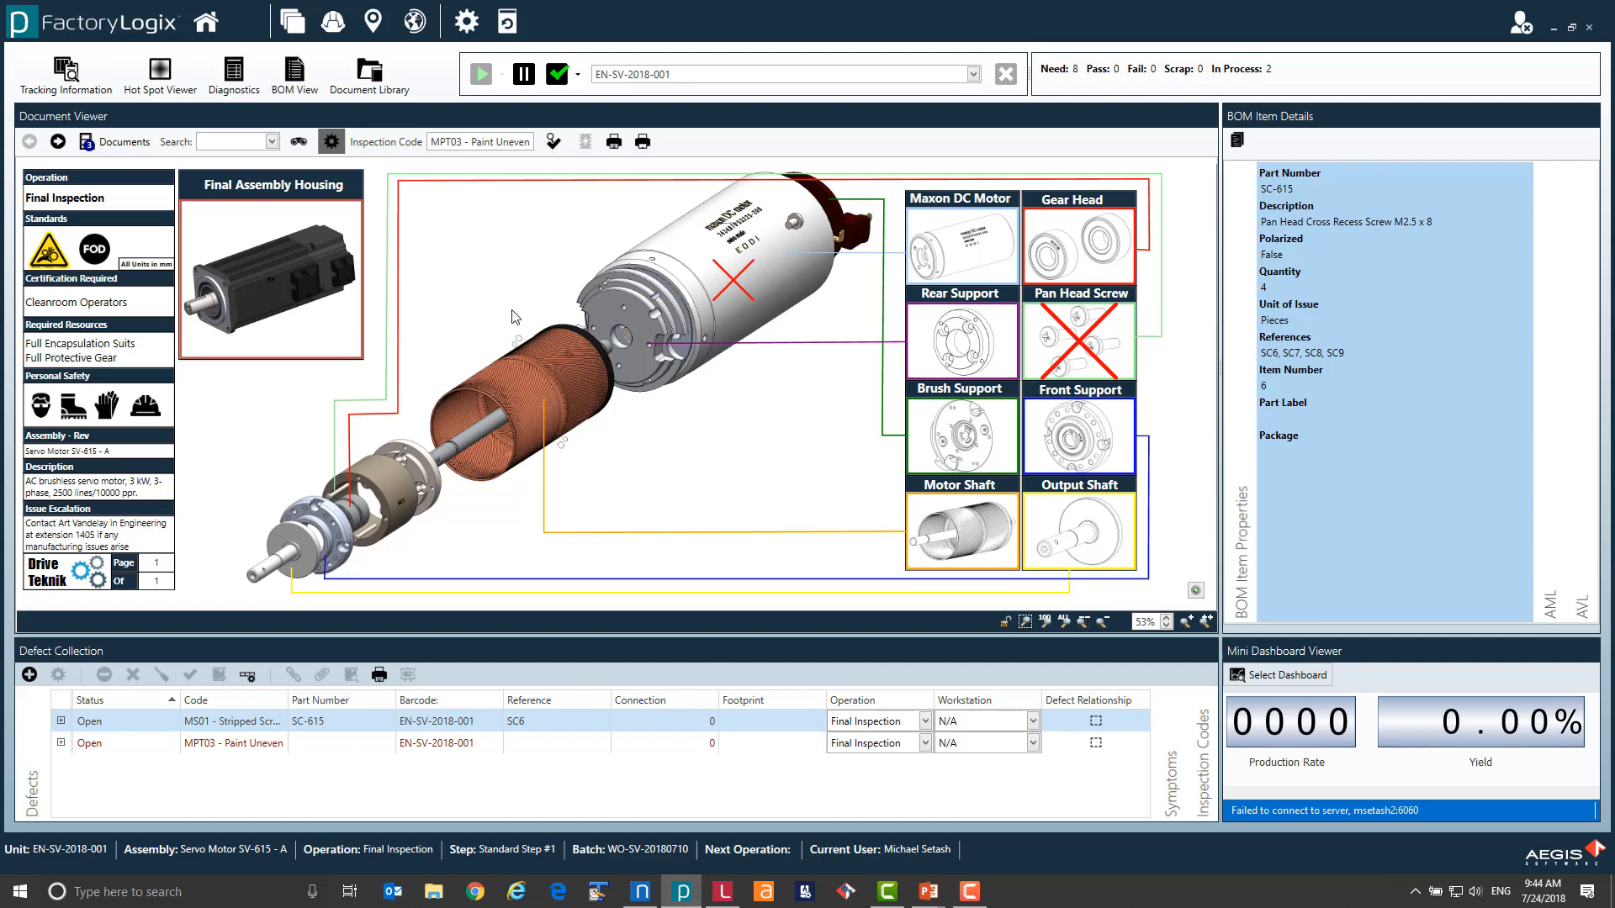
# Show the next document, the 3D motor model, and make its white outer motor housing transparent.
pyautogui.click(92, 142)
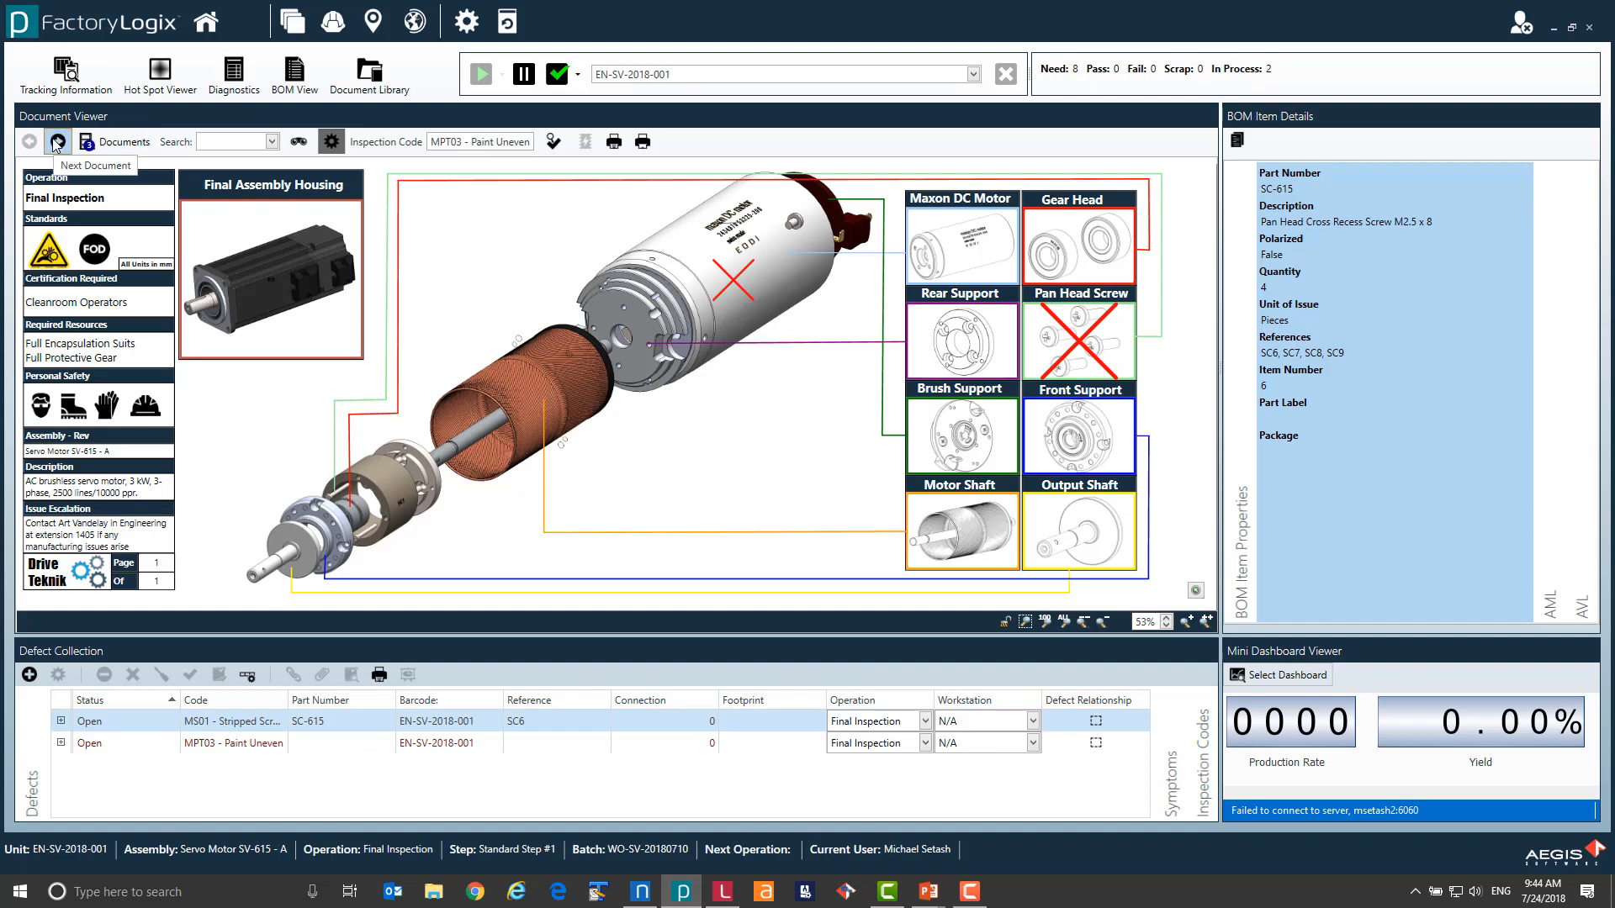
pyautogui.click(97, 160)
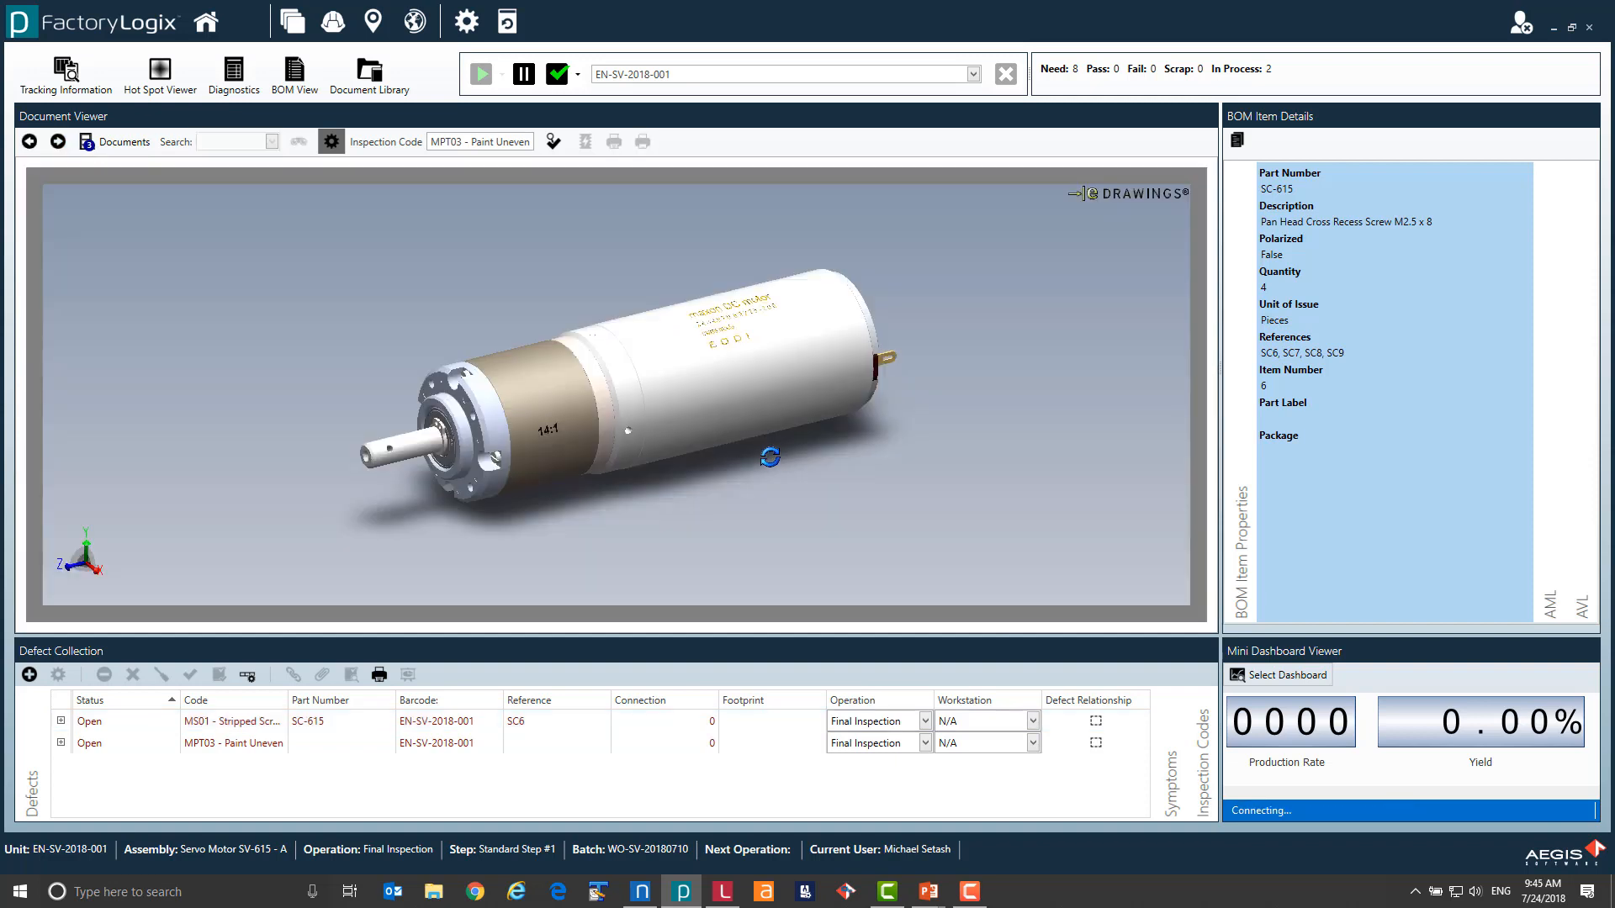
pyautogui.rightClick(695, 375)
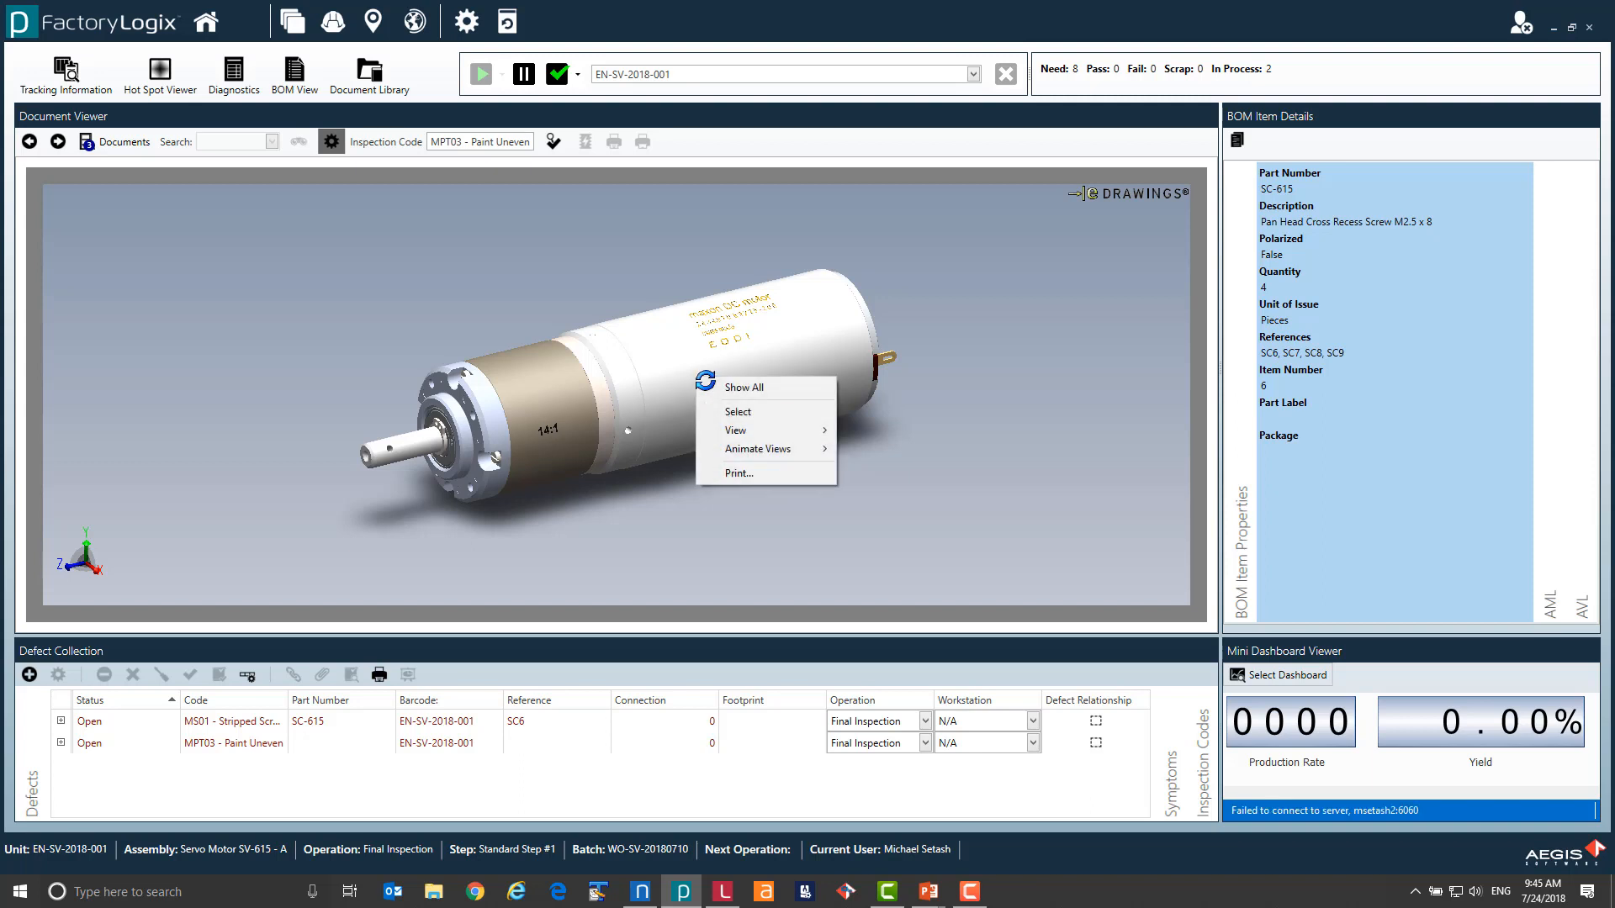
pyautogui.click(737, 409)
pyautogui.click(701, 371)
pyautogui.rightClick(702, 371)
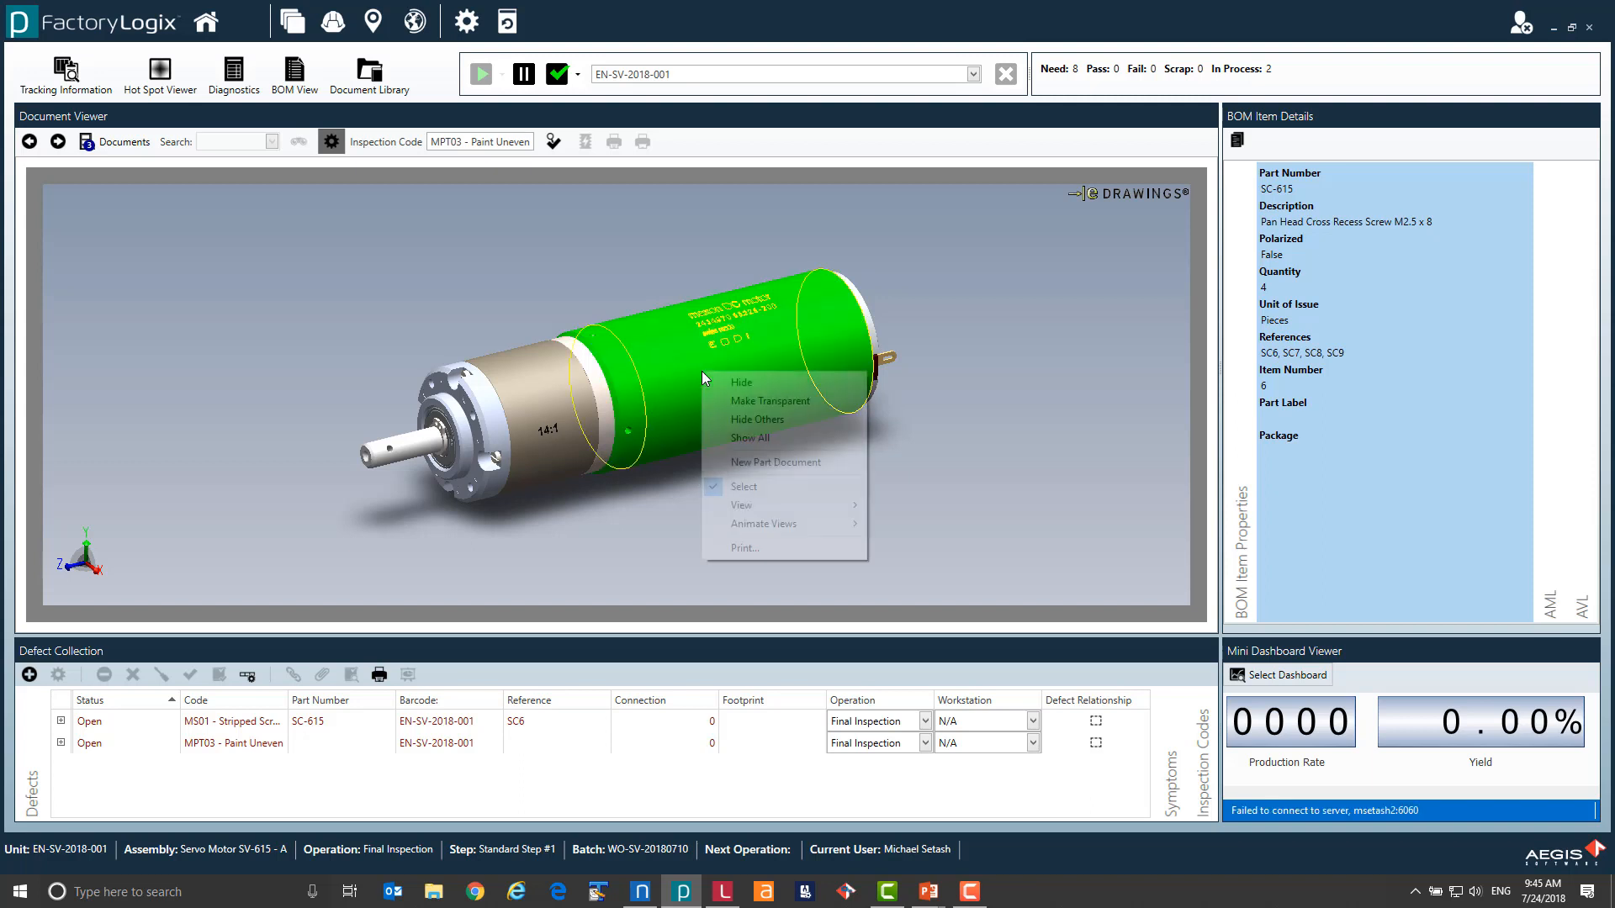
pyautogui.click(733, 401)
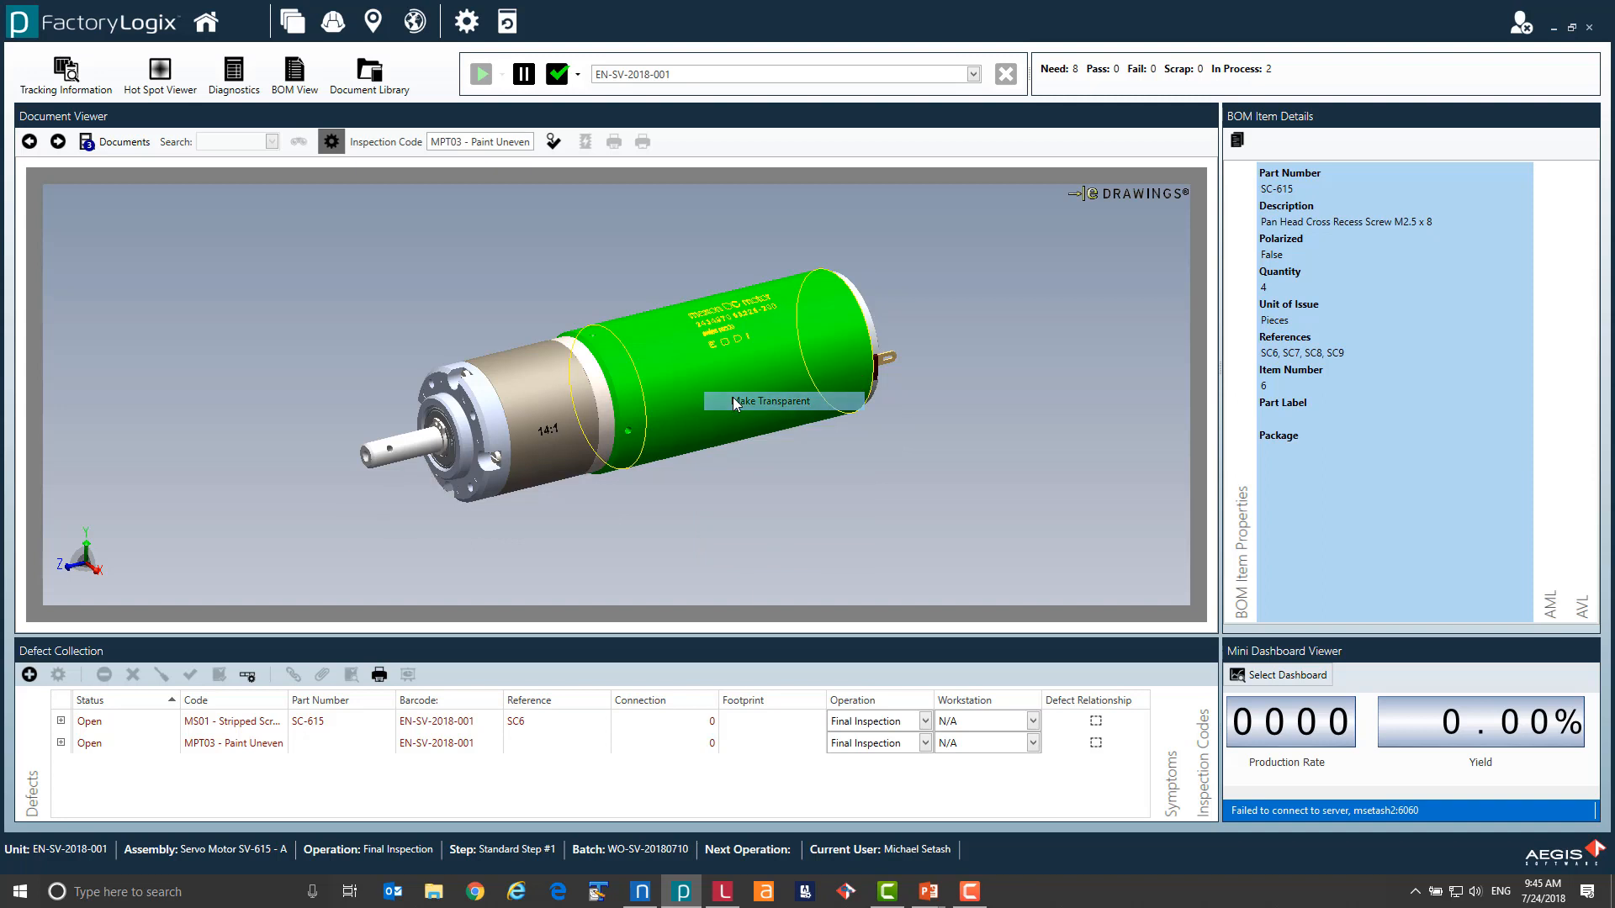
# Make the 14:1 gear housing of the 3D motor model transparent.
pyautogui.click(515, 394)
pyautogui.rightClick(515, 393)
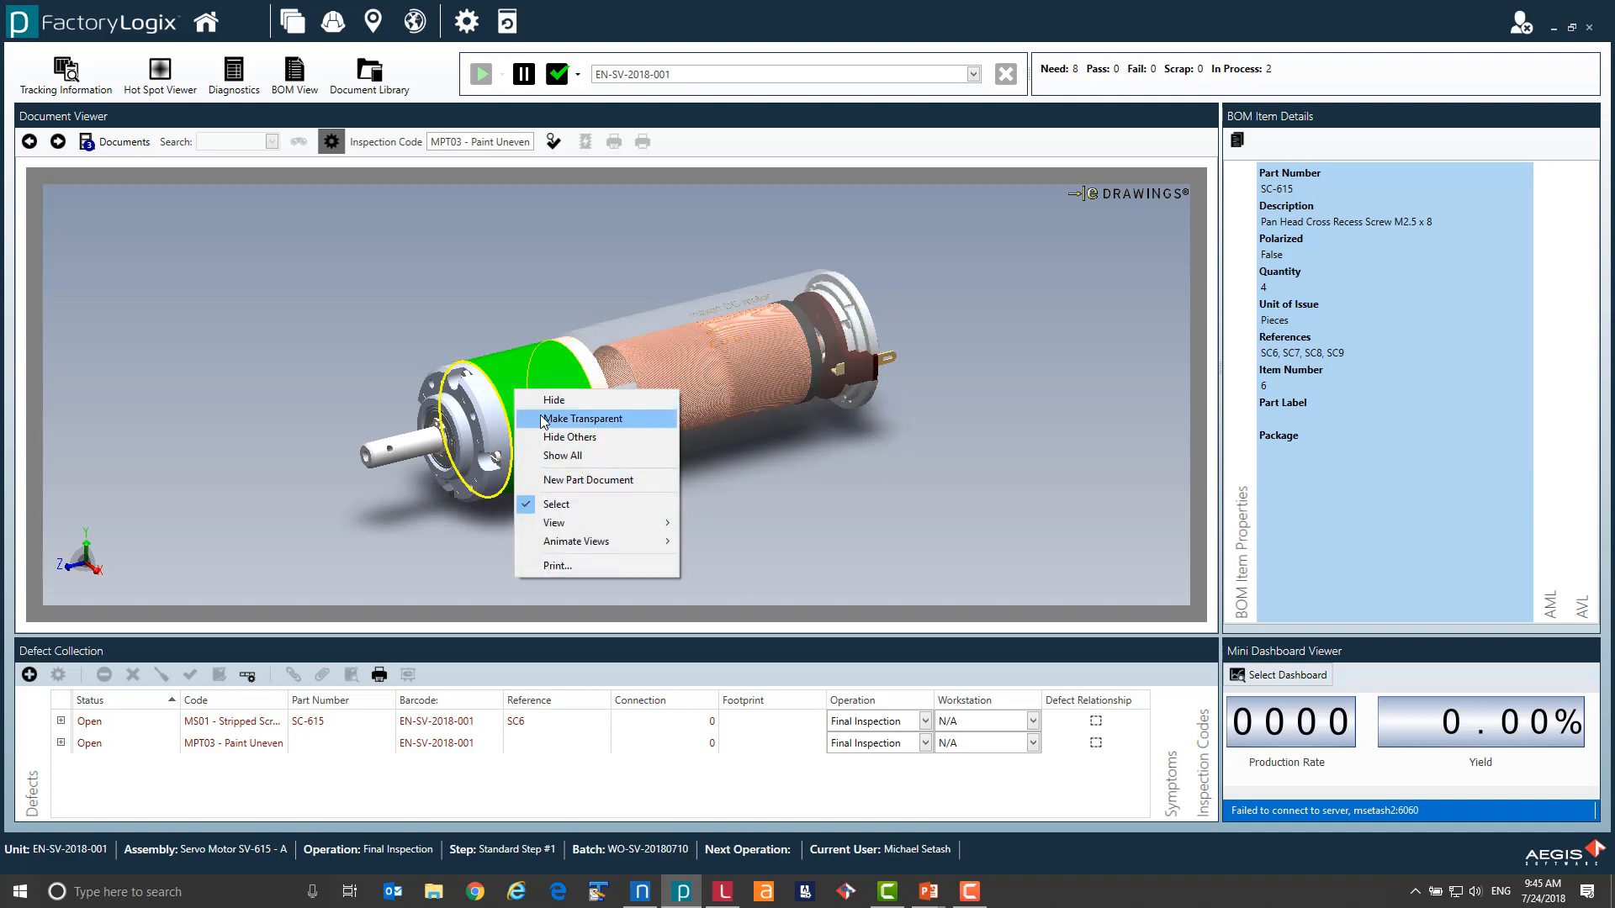
pyautogui.click(543, 420)
# Animate the views of the 3D motor model to examine its internal parts.
pyautogui.click(665, 416)
pyautogui.rightClick(664, 417)
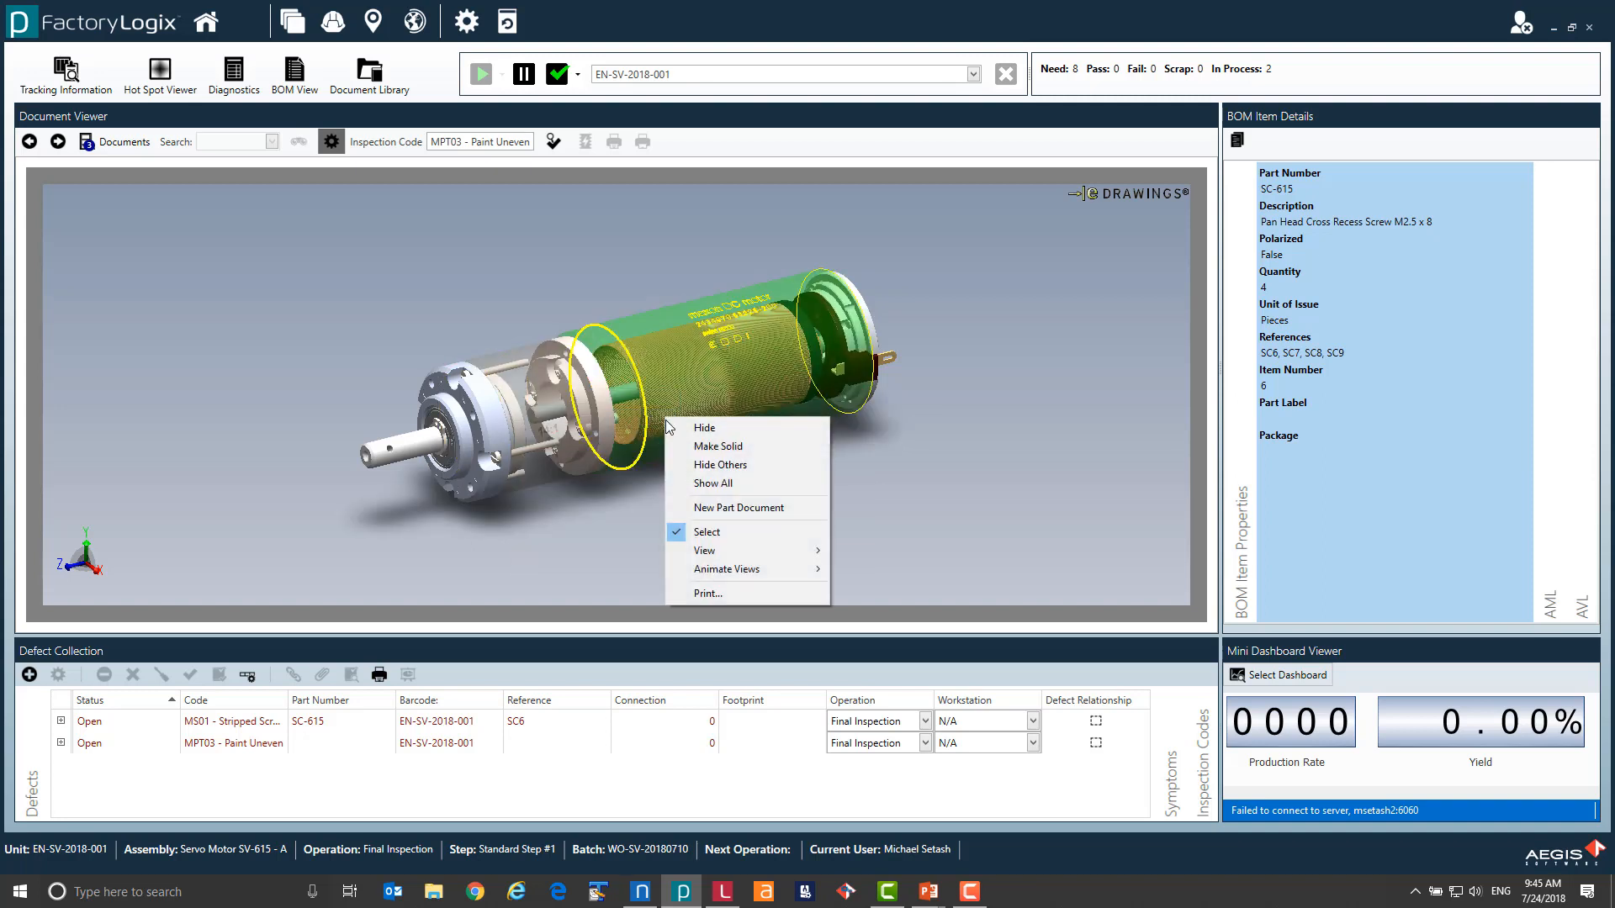
pyautogui.moveTo(769, 569)
pyautogui.click(925, 624)
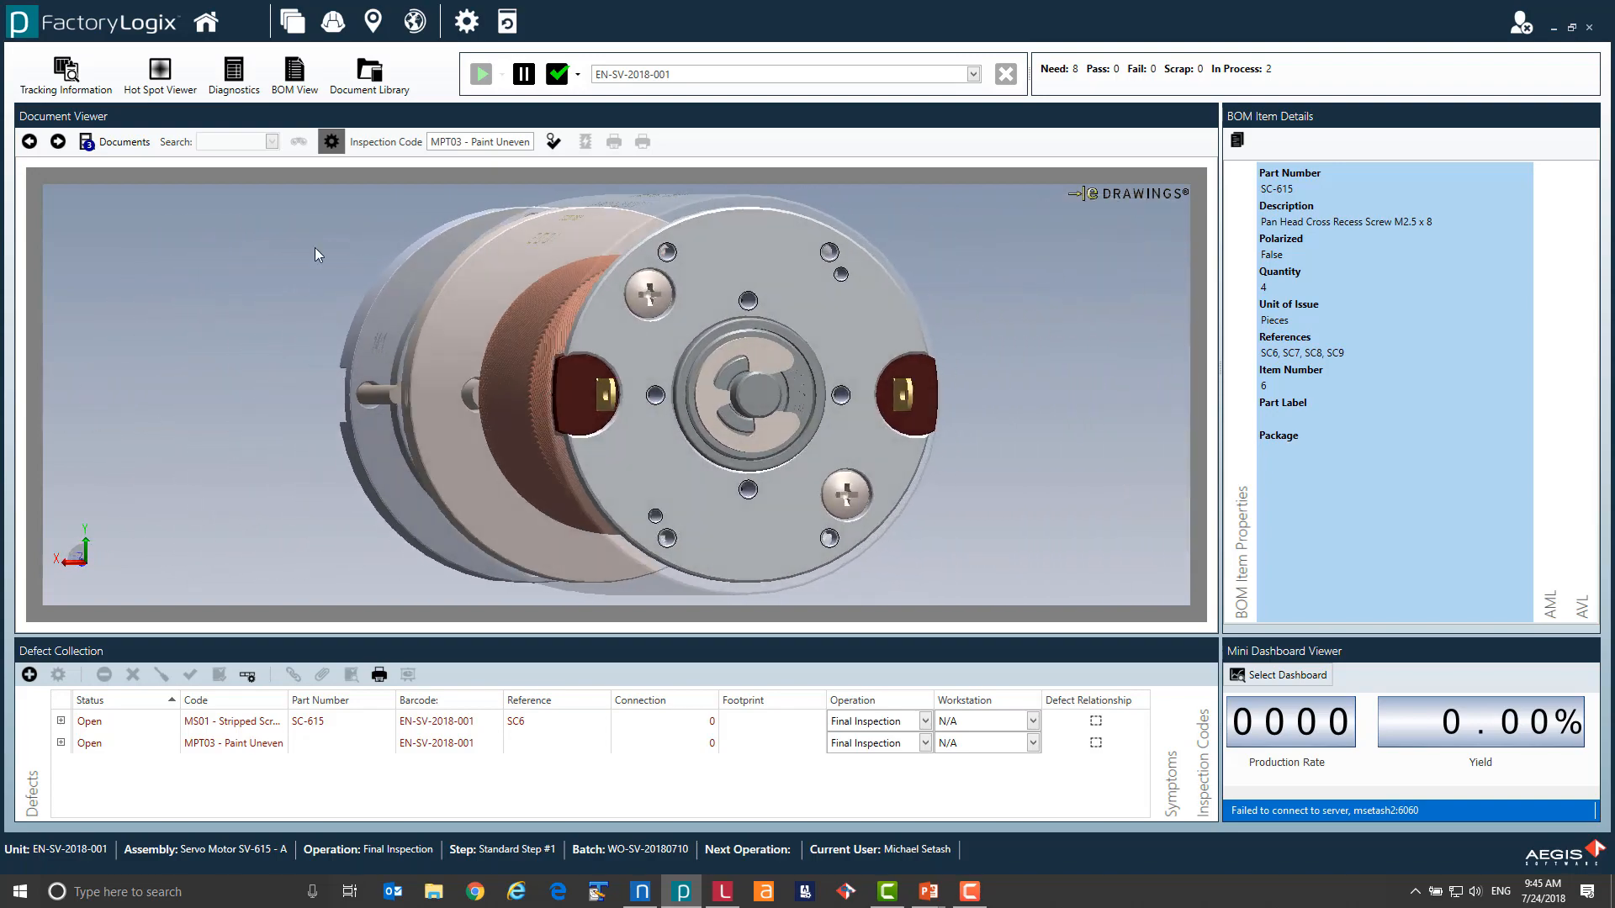
# Go back to the inspection drawing, pause unit EN-SV-2018-001 and return to the home page.
pyautogui.click(29, 142)
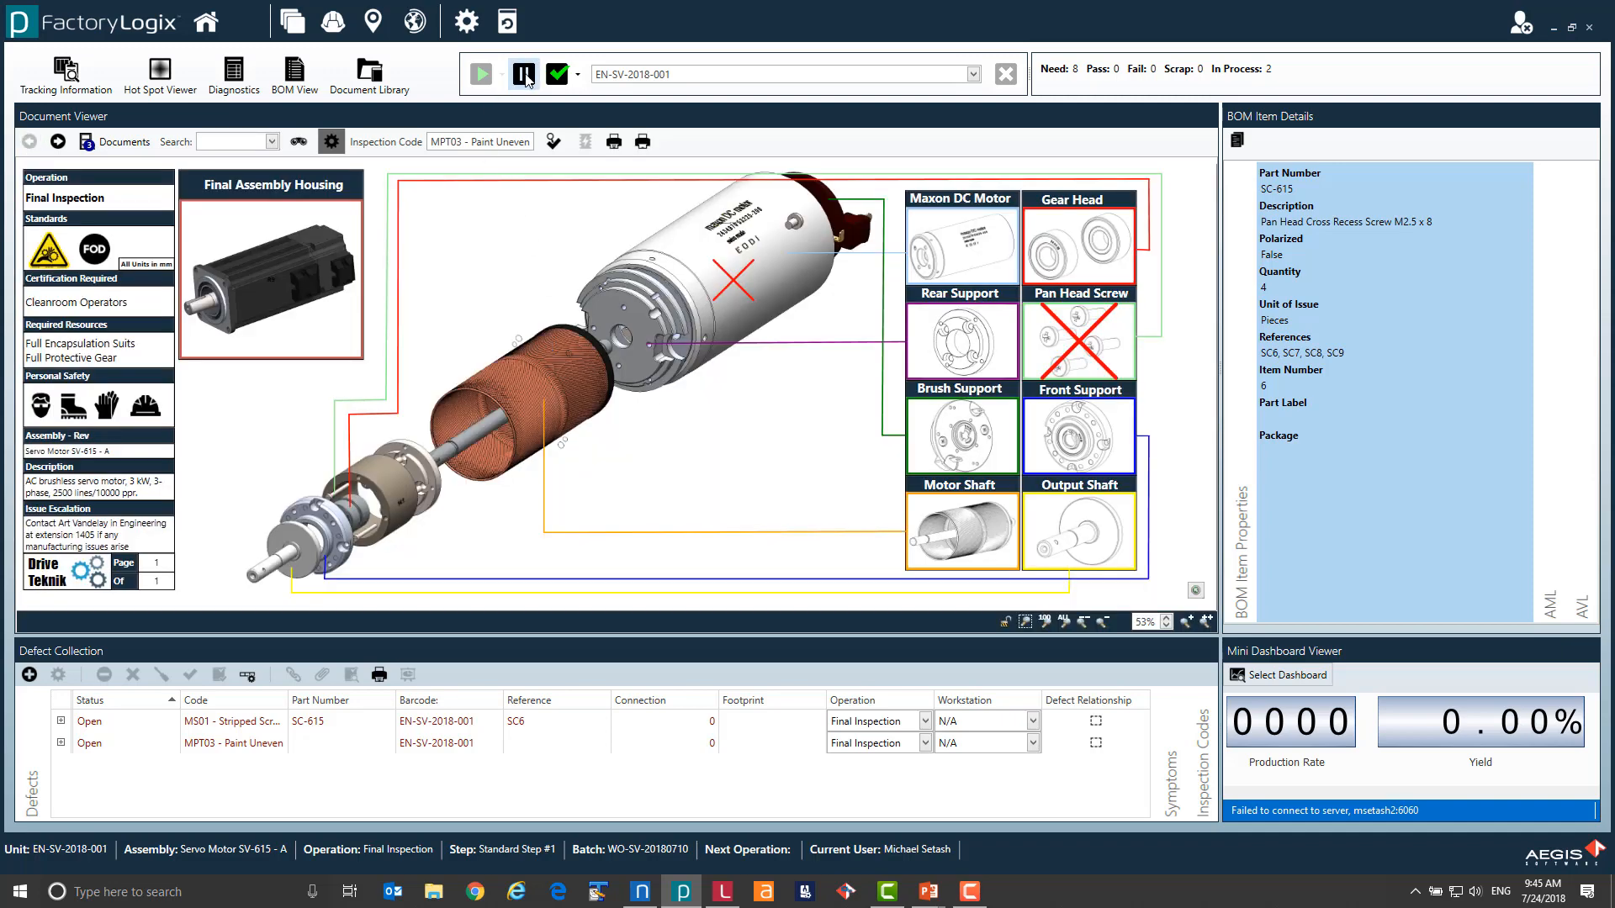
pyautogui.click(523, 74)
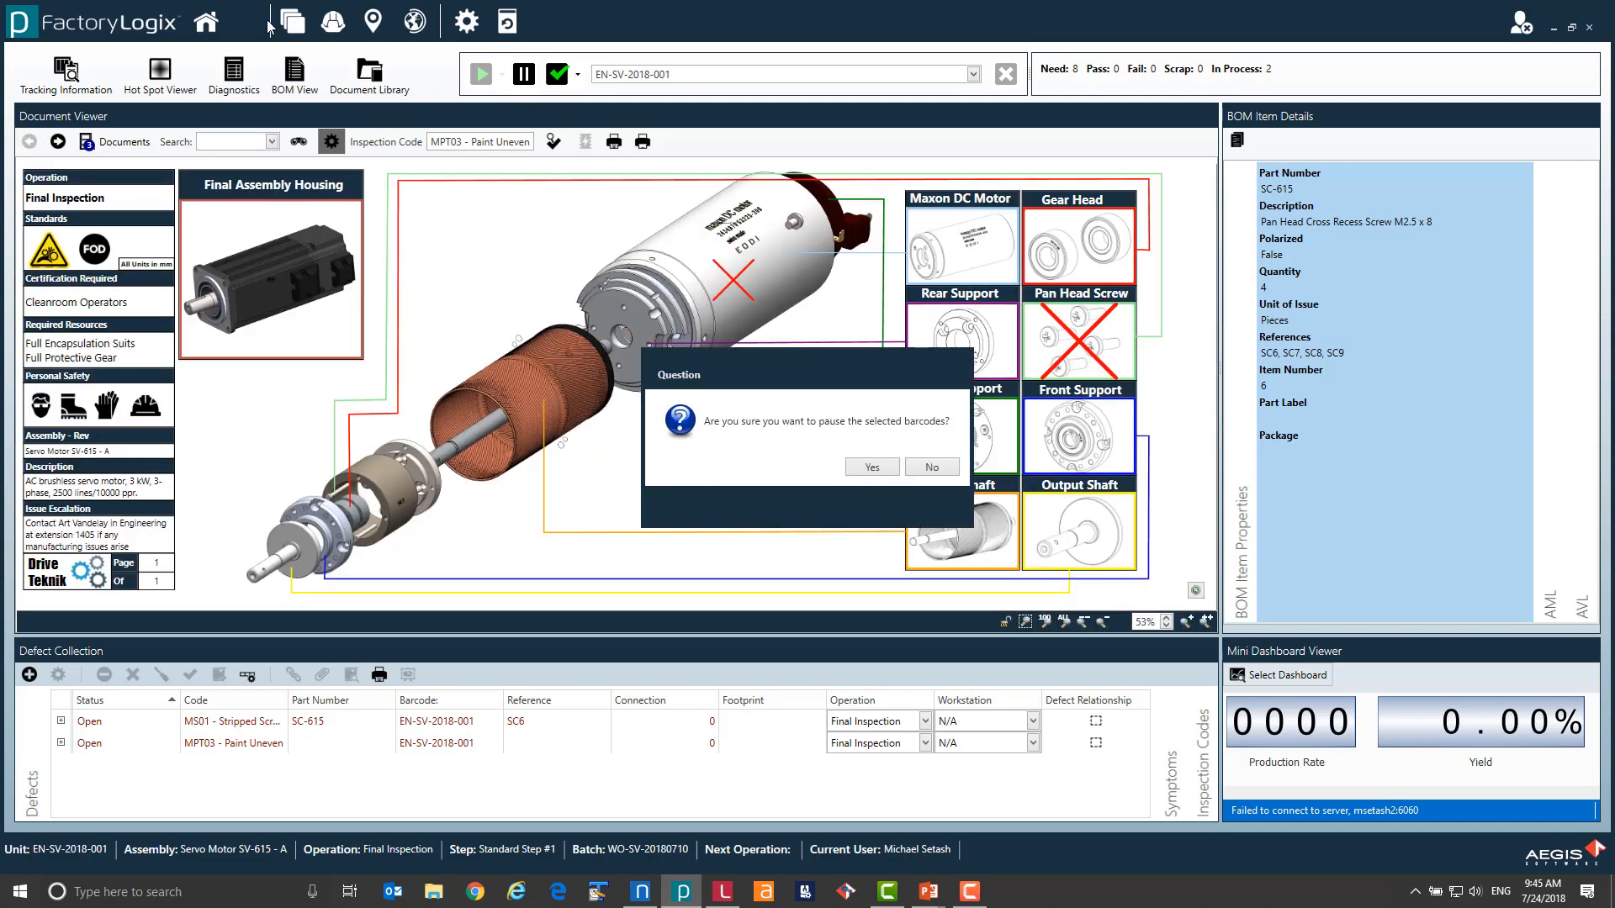
pyautogui.click(866, 467)
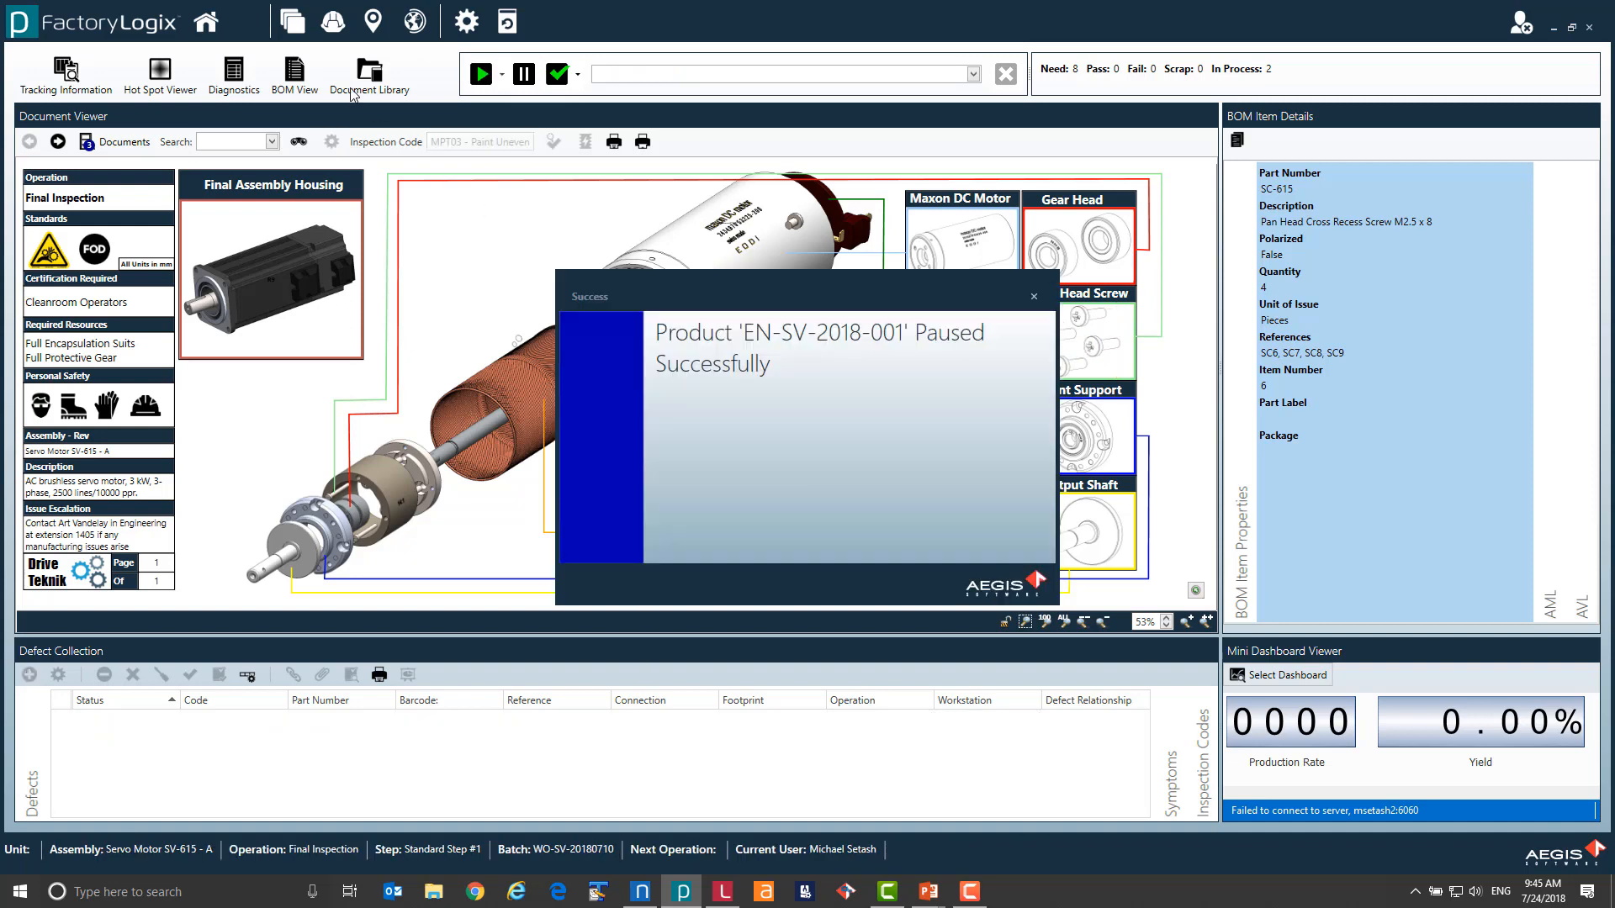
pyautogui.click(208, 24)
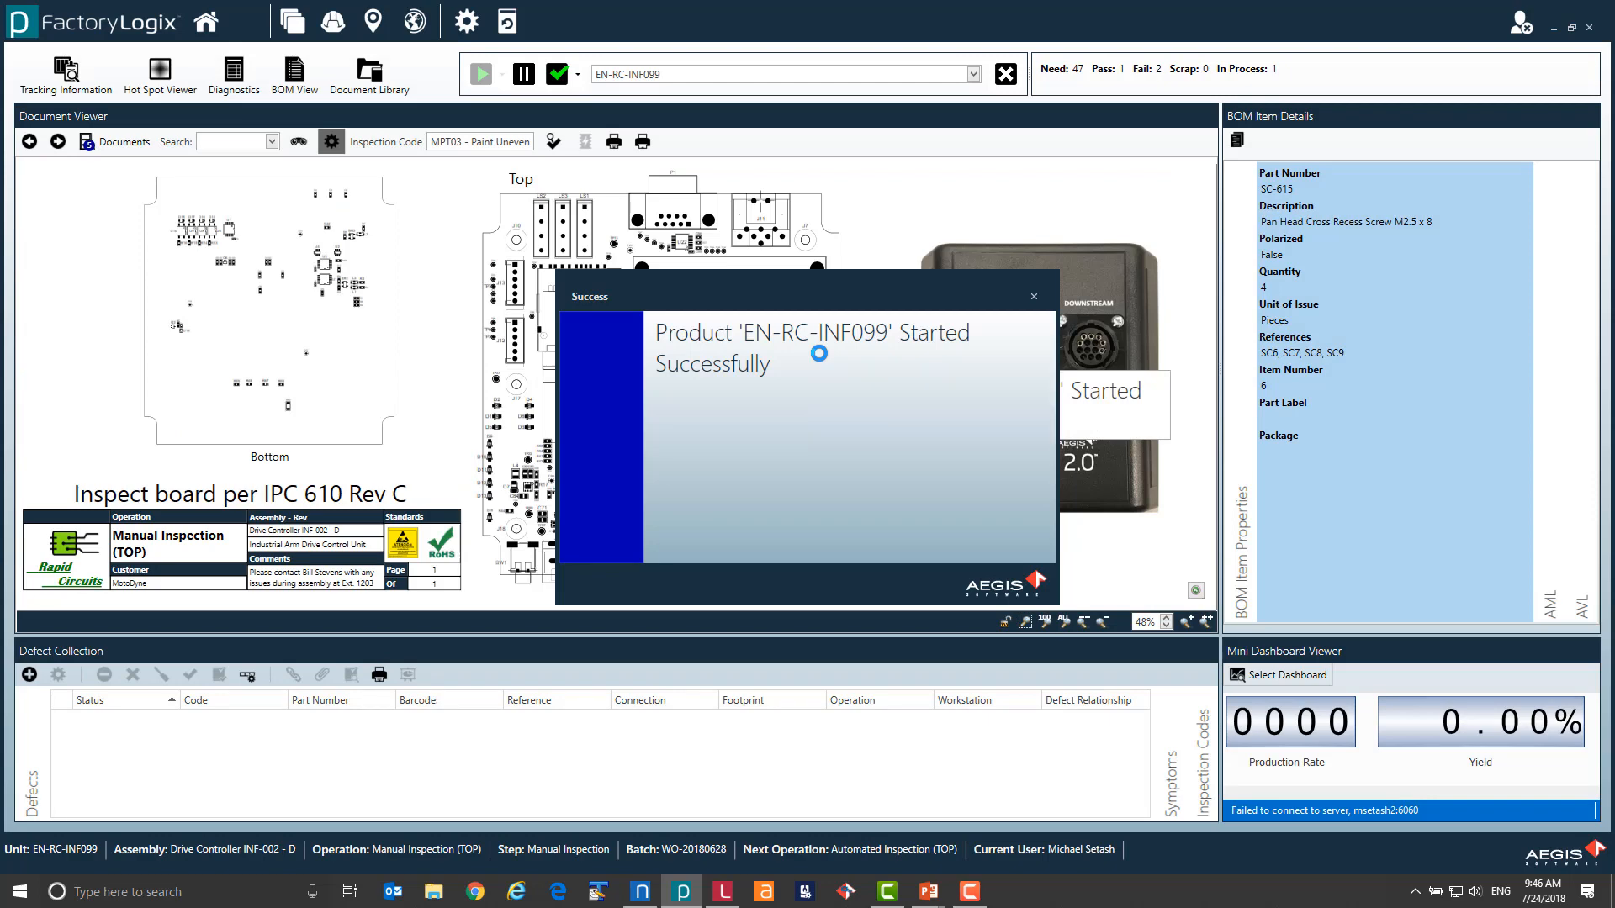
# Record P12 - Missing Component defects on resistors R26 and R31 in the top-side board drawing of unit EN-RC-INF099.
pyautogui.click(1024, 624)
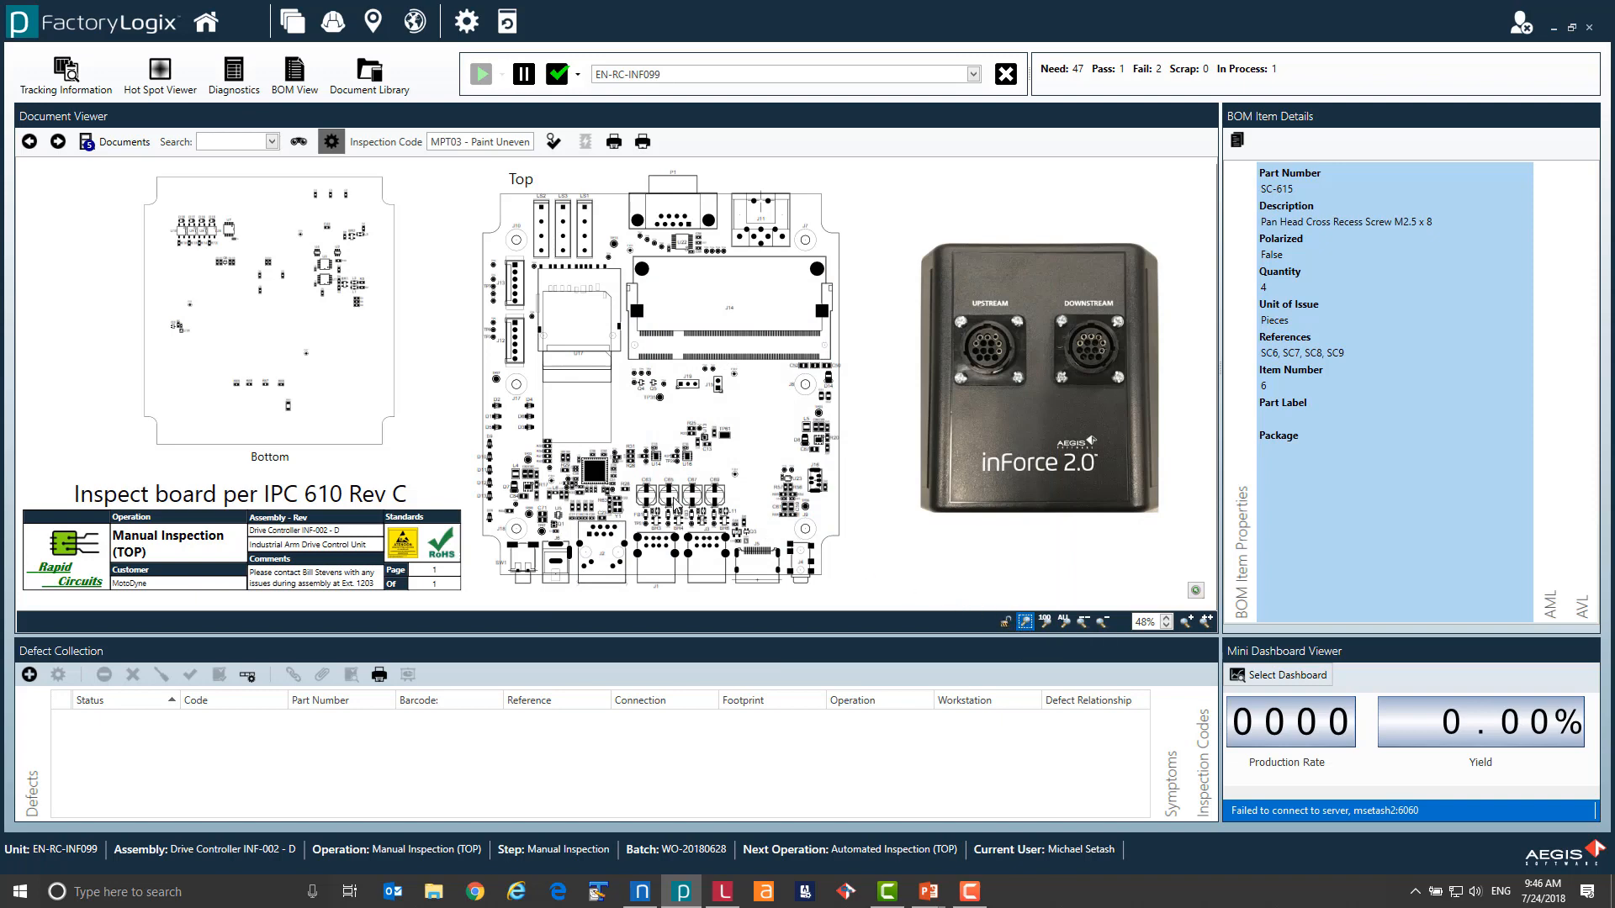
pyautogui.moveTo(572, 466); pyautogui.dragTo(673, 549)
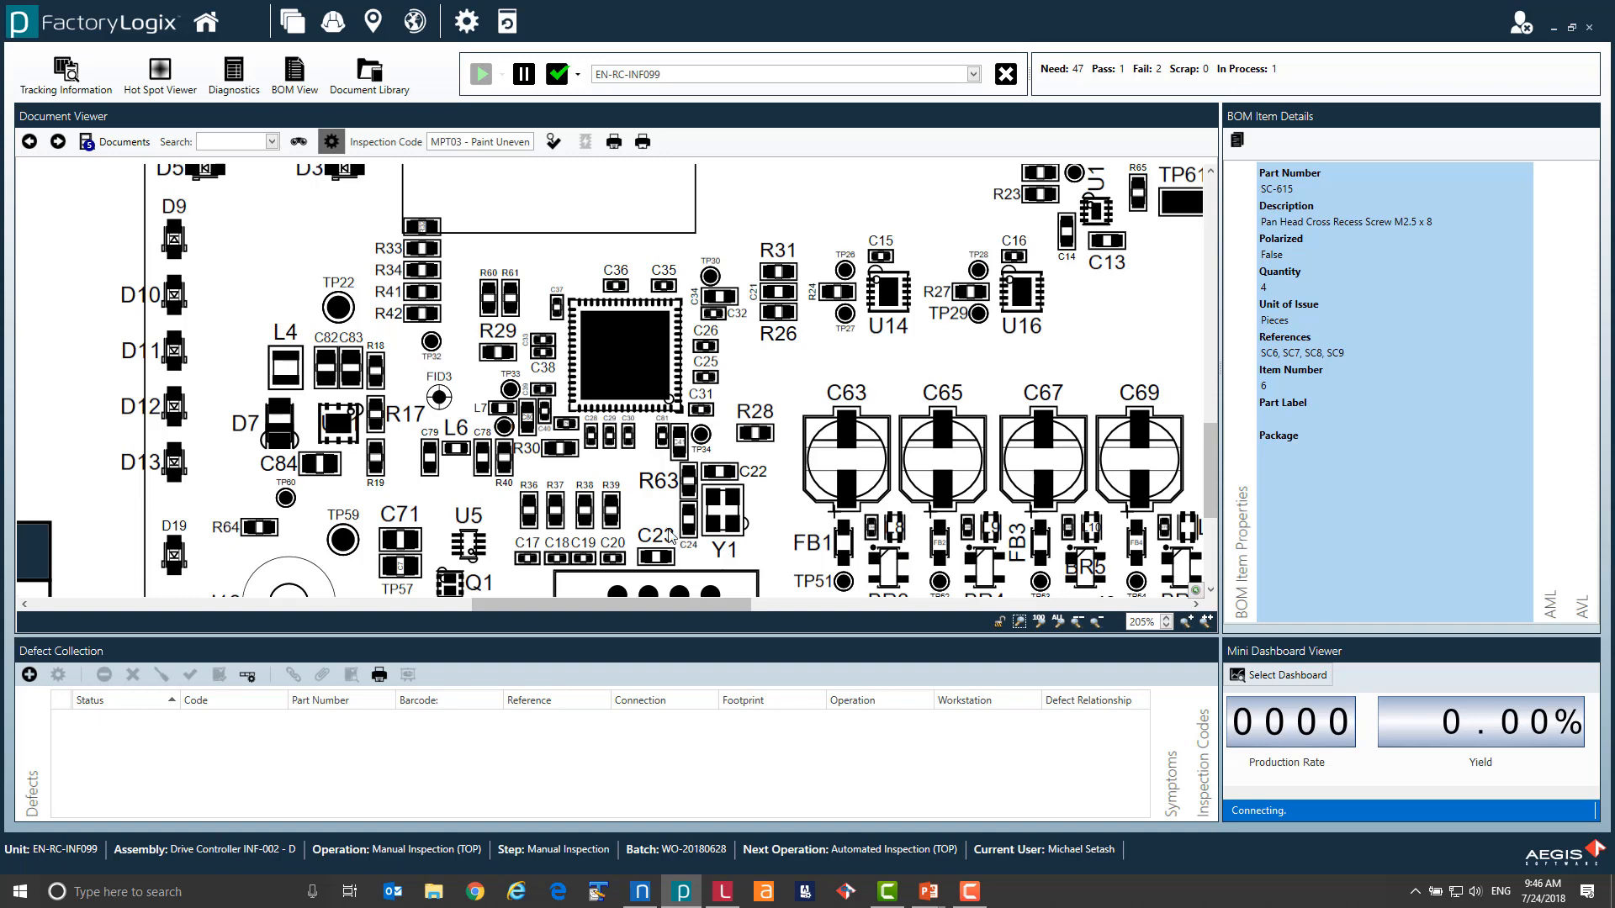
pyautogui.click(552, 146)
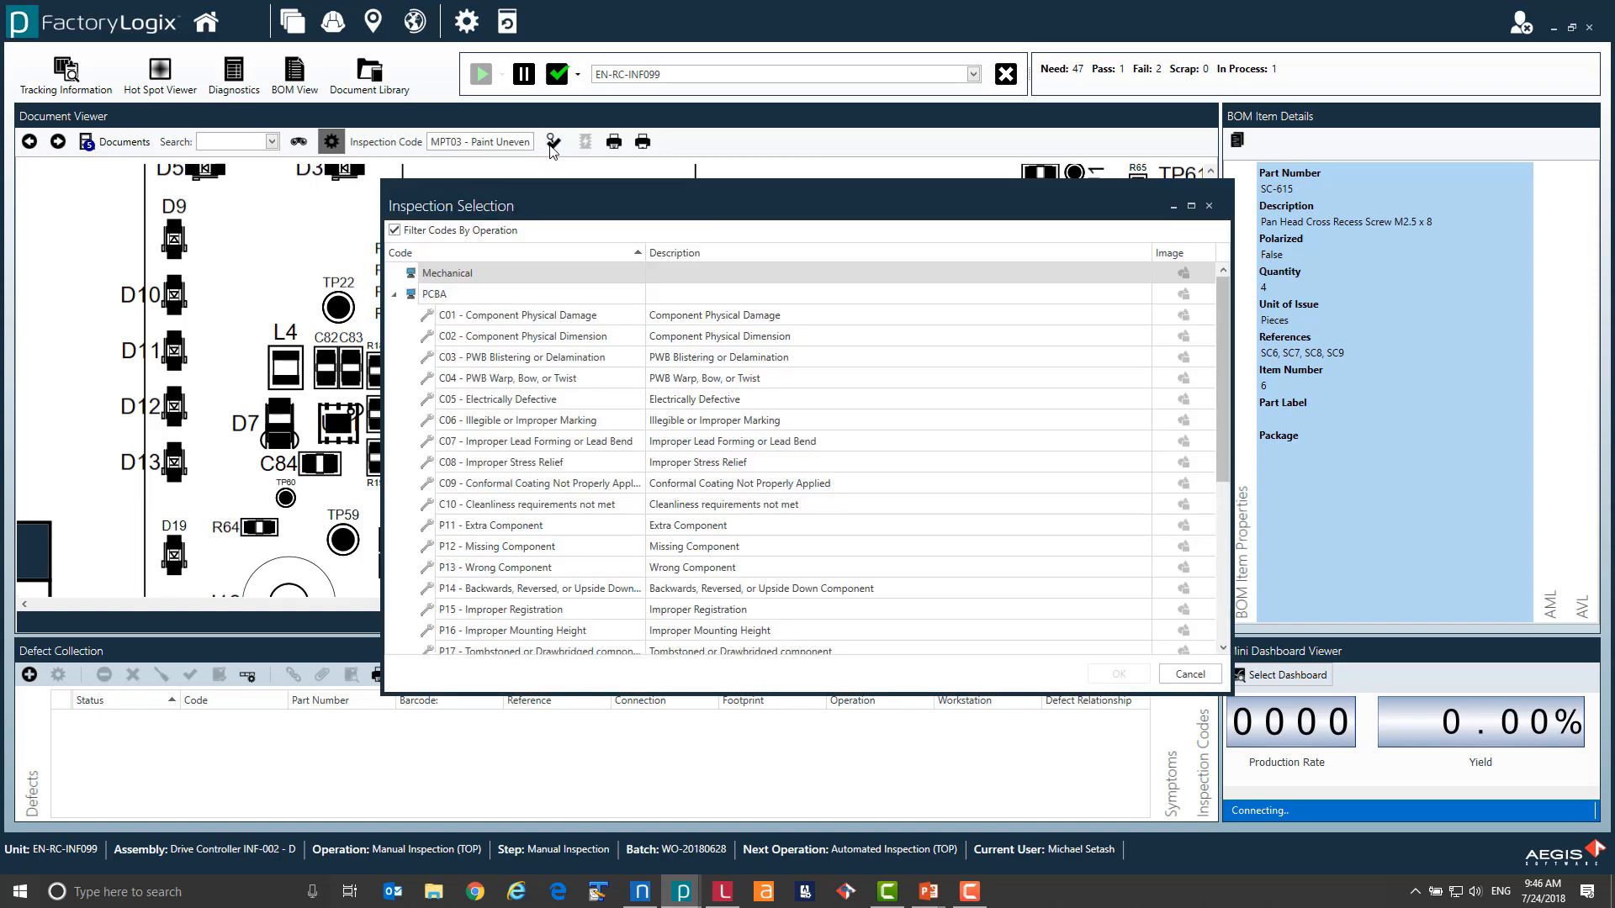
pyautogui.scroll(-1, 594, 502)
pyautogui.scroll(-2, 594, 502)
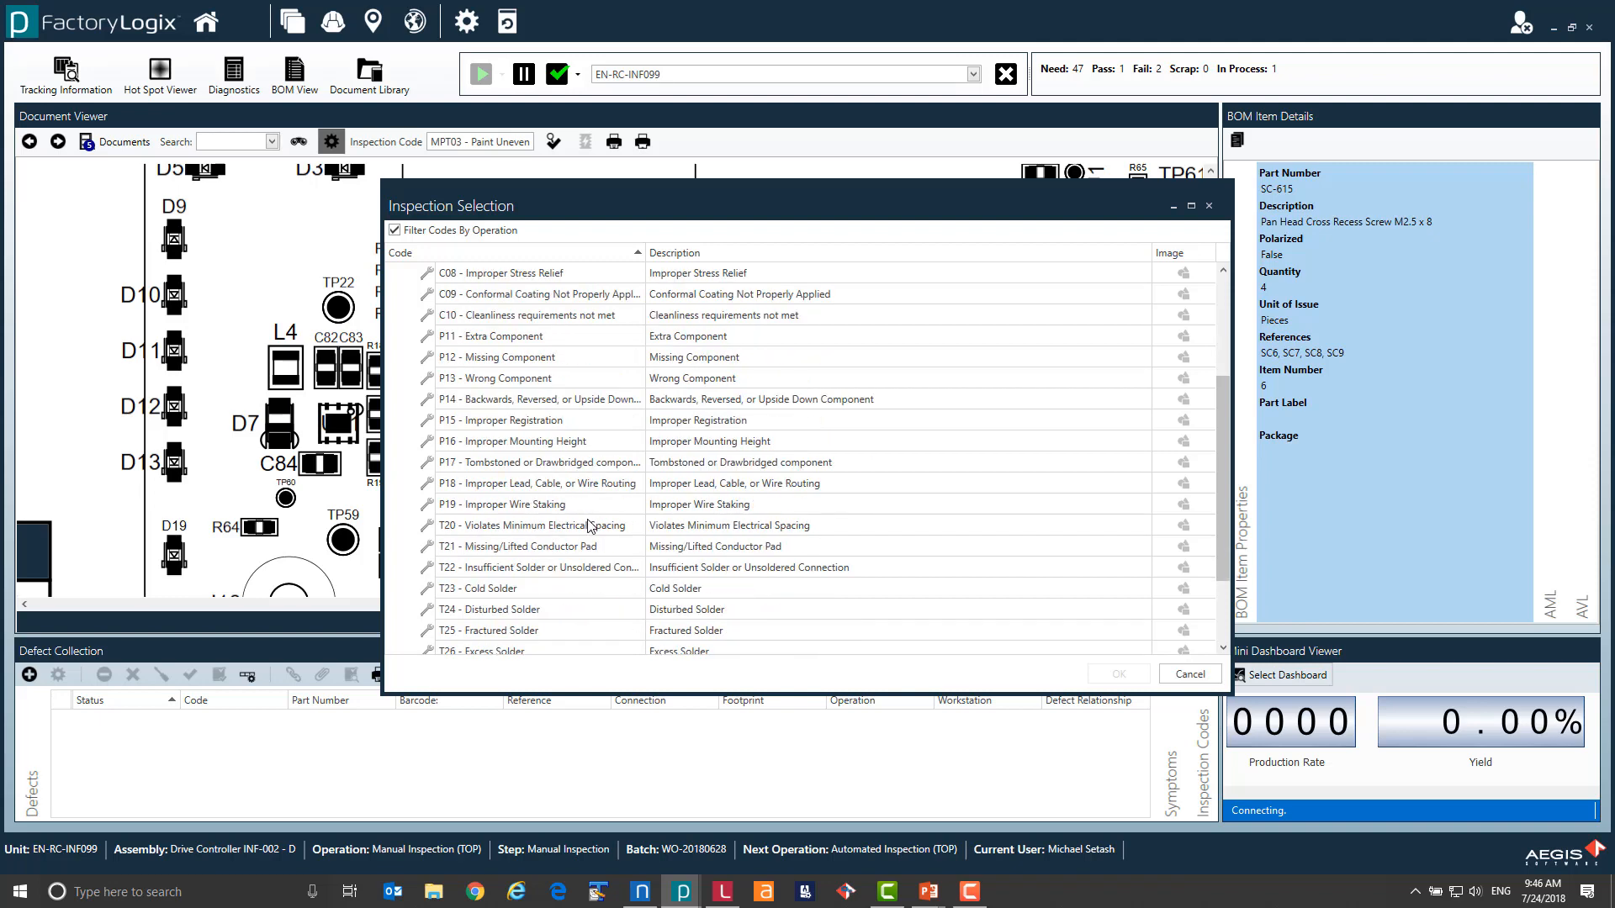
pyautogui.click(557, 360)
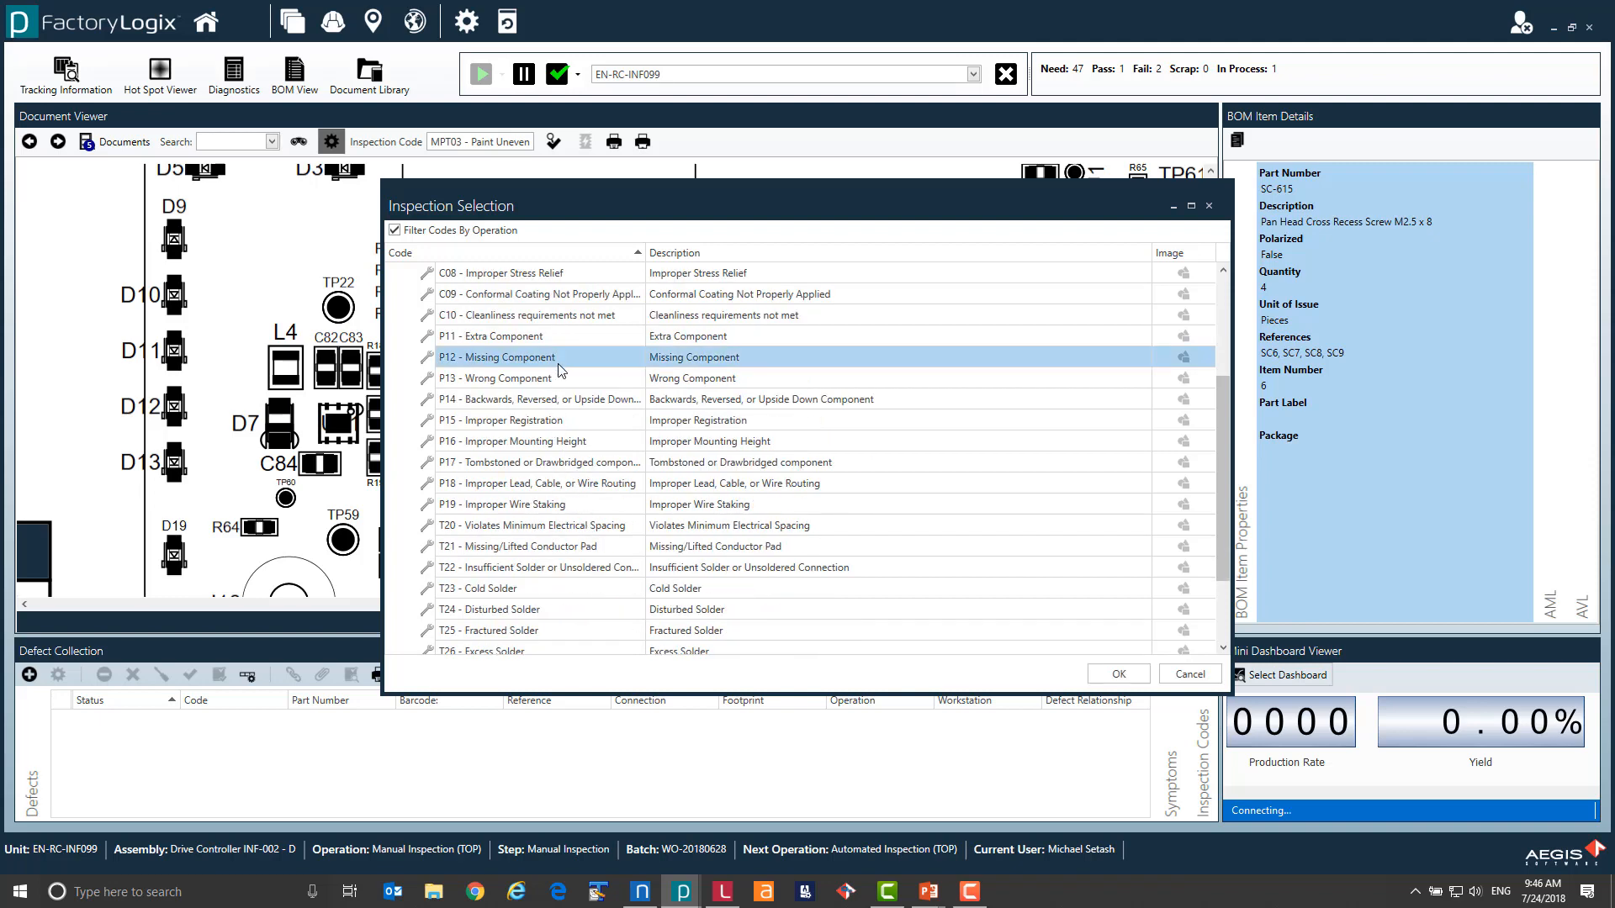
pyautogui.click(1119, 674)
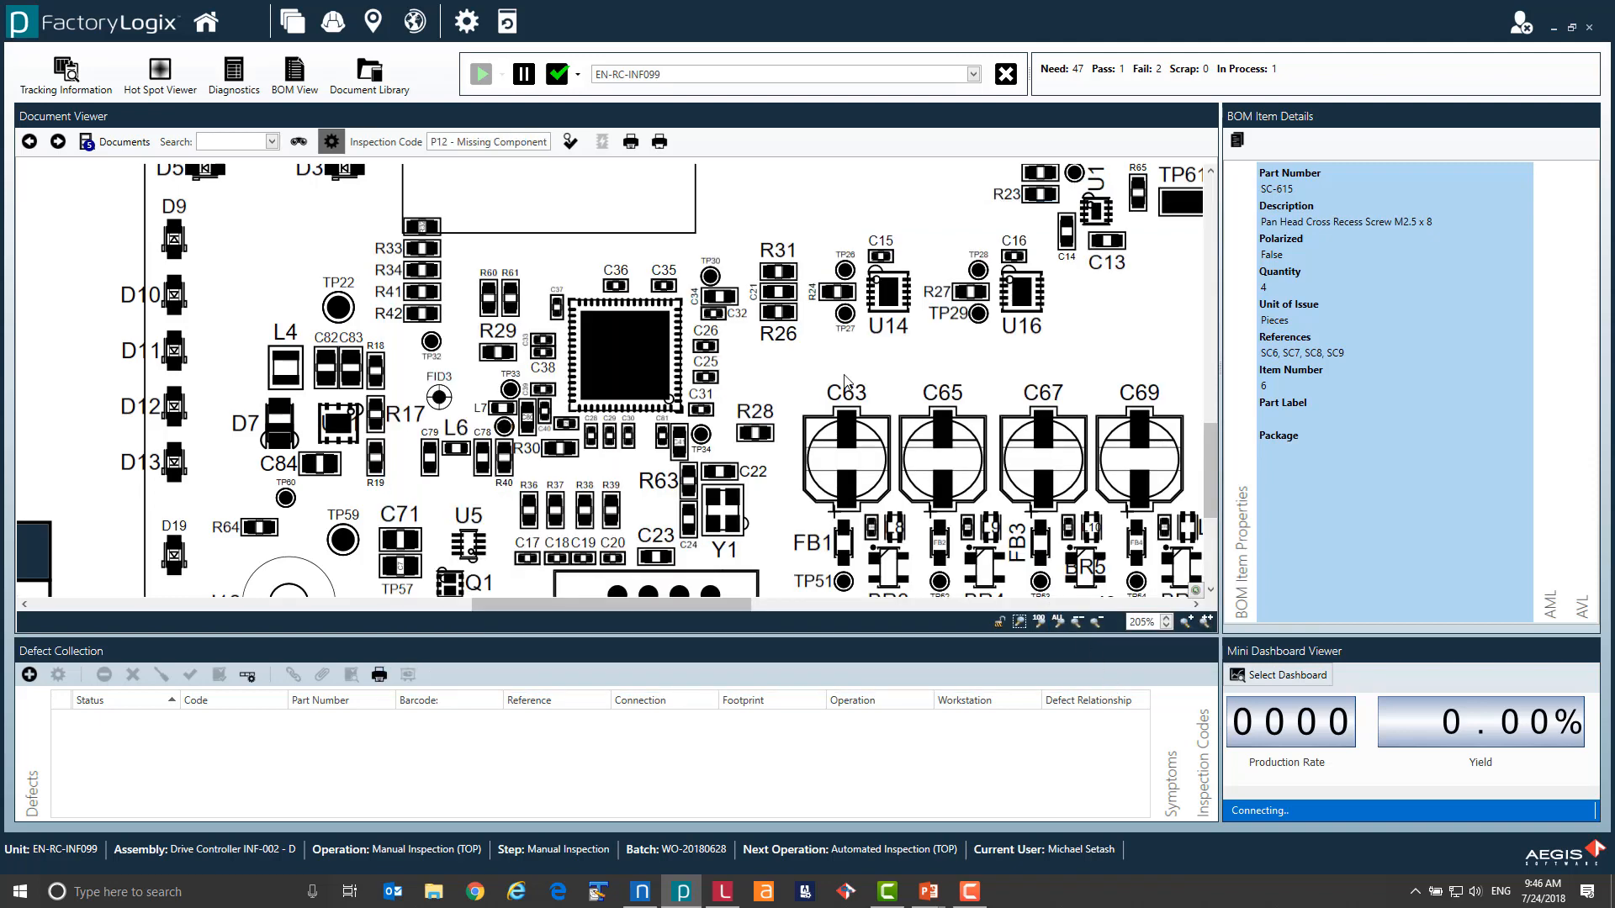
pyautogui.click(778, 314)
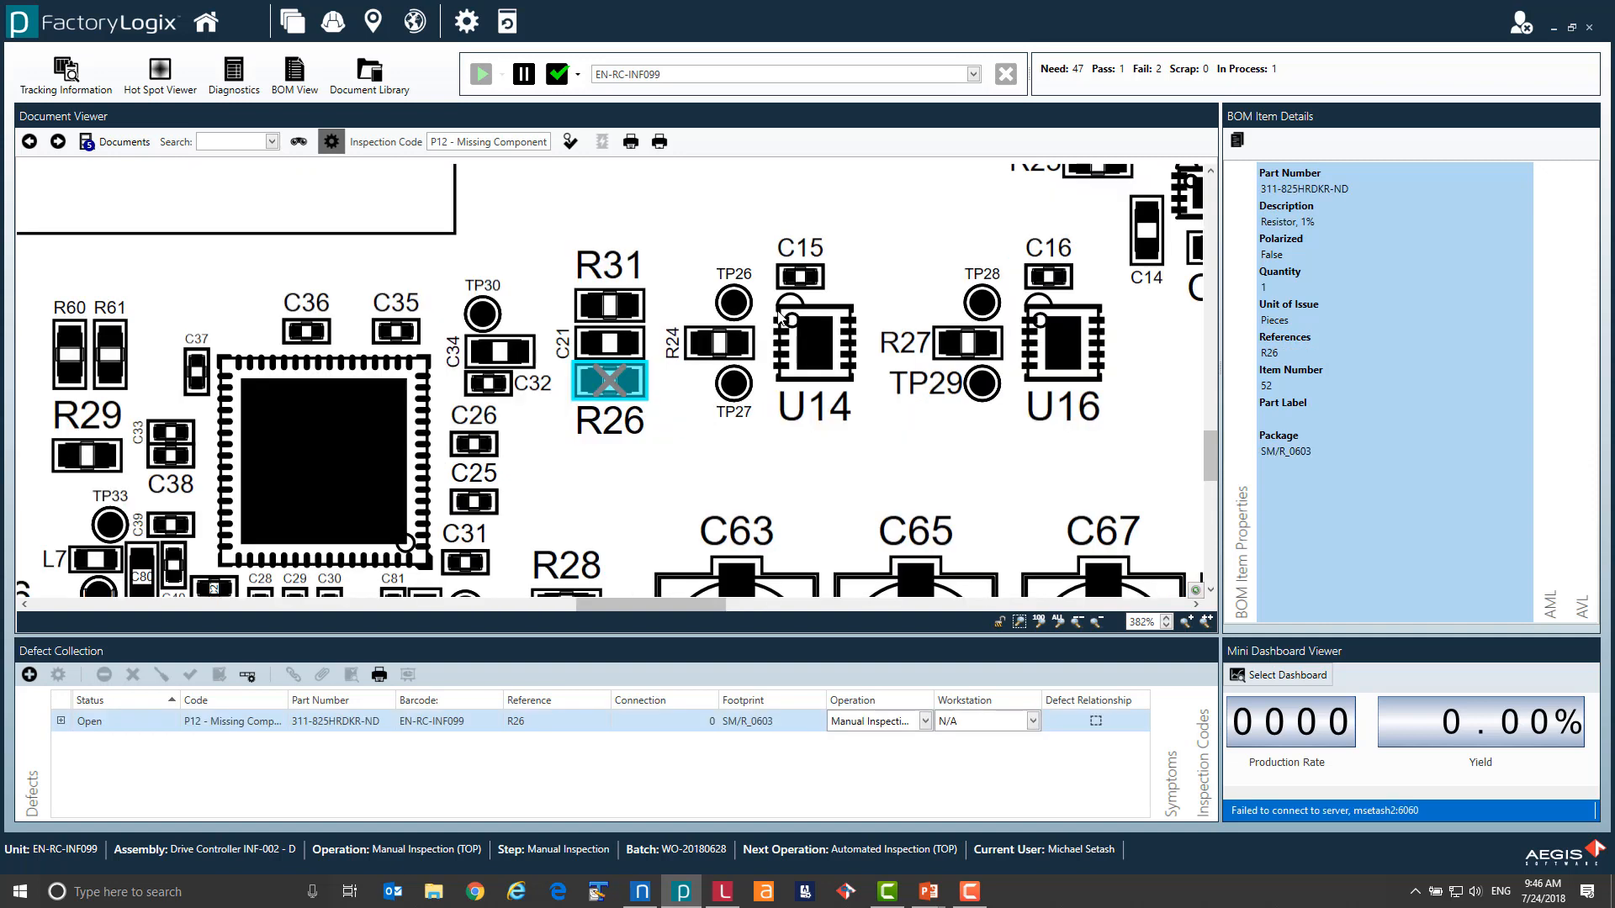
pyautogui.click(613, 306)
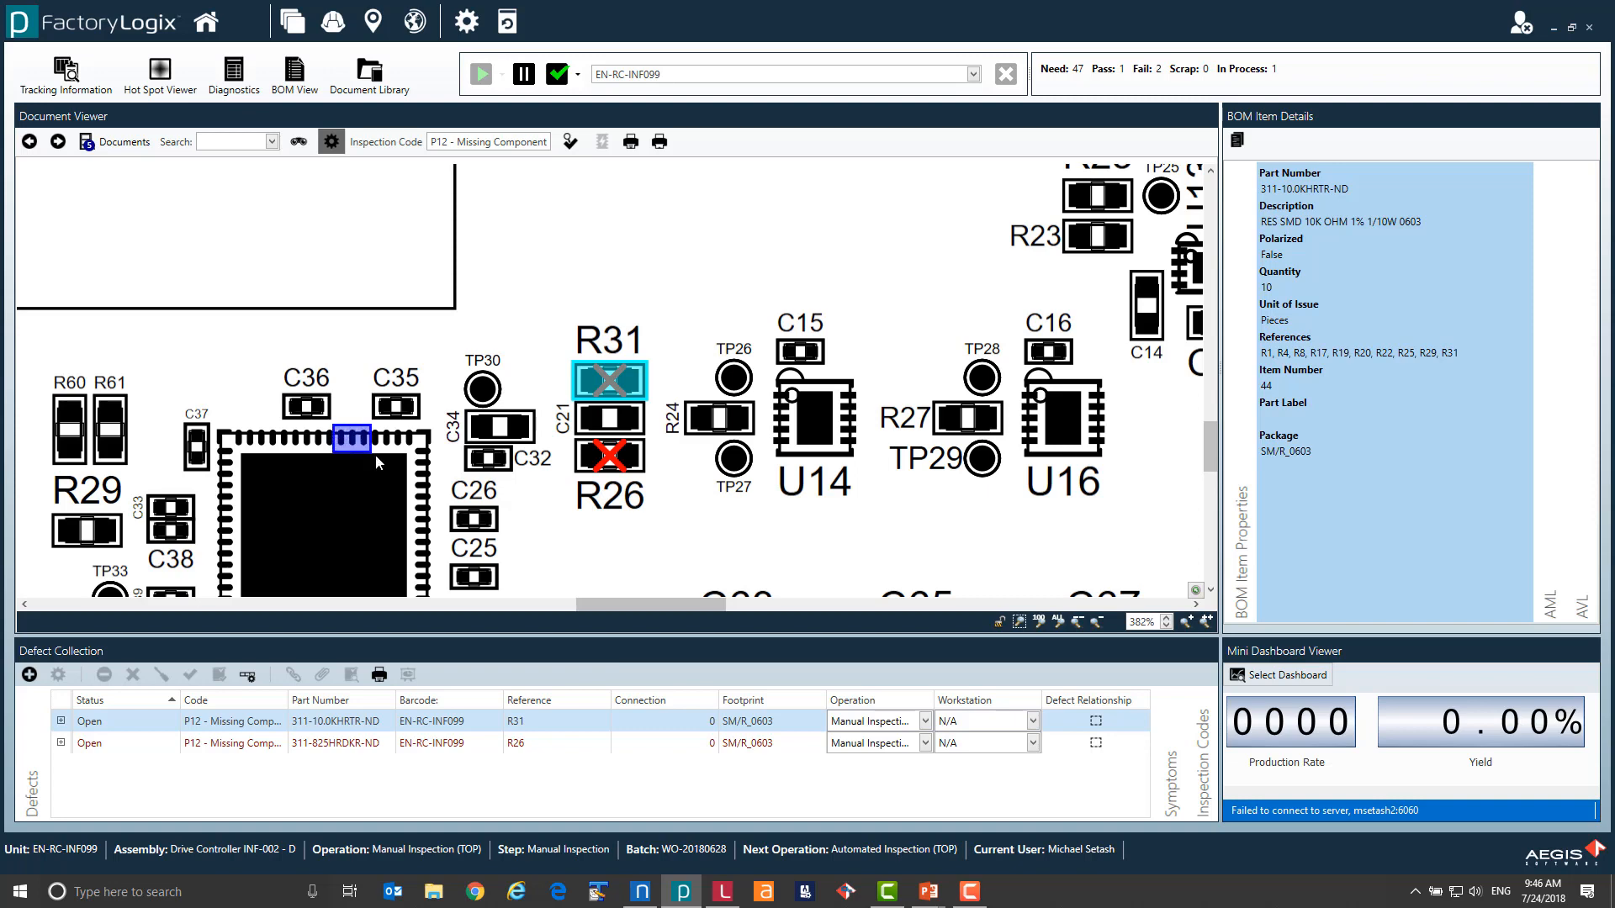
# Record T23 - Cold Solder defects on pins 20, 21 and 22 along the upper edge of chip U15.
pyautogui.moveTo(386, 454); pyautogui.dragTo(393, 457)
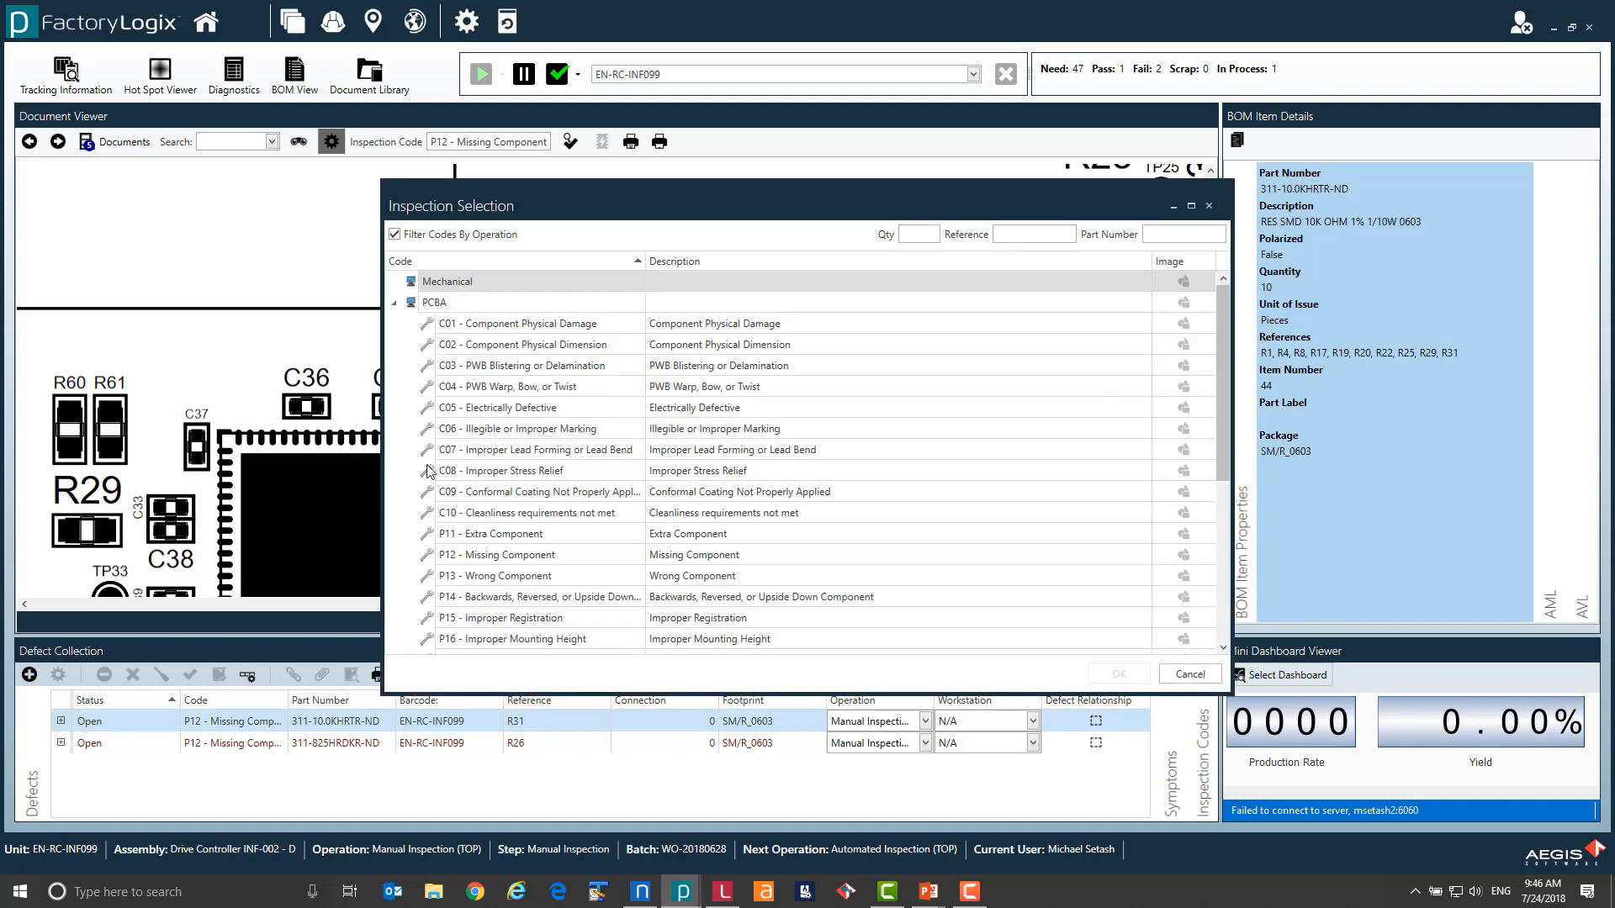
pyautogui.scroll(-3, 588, 519)
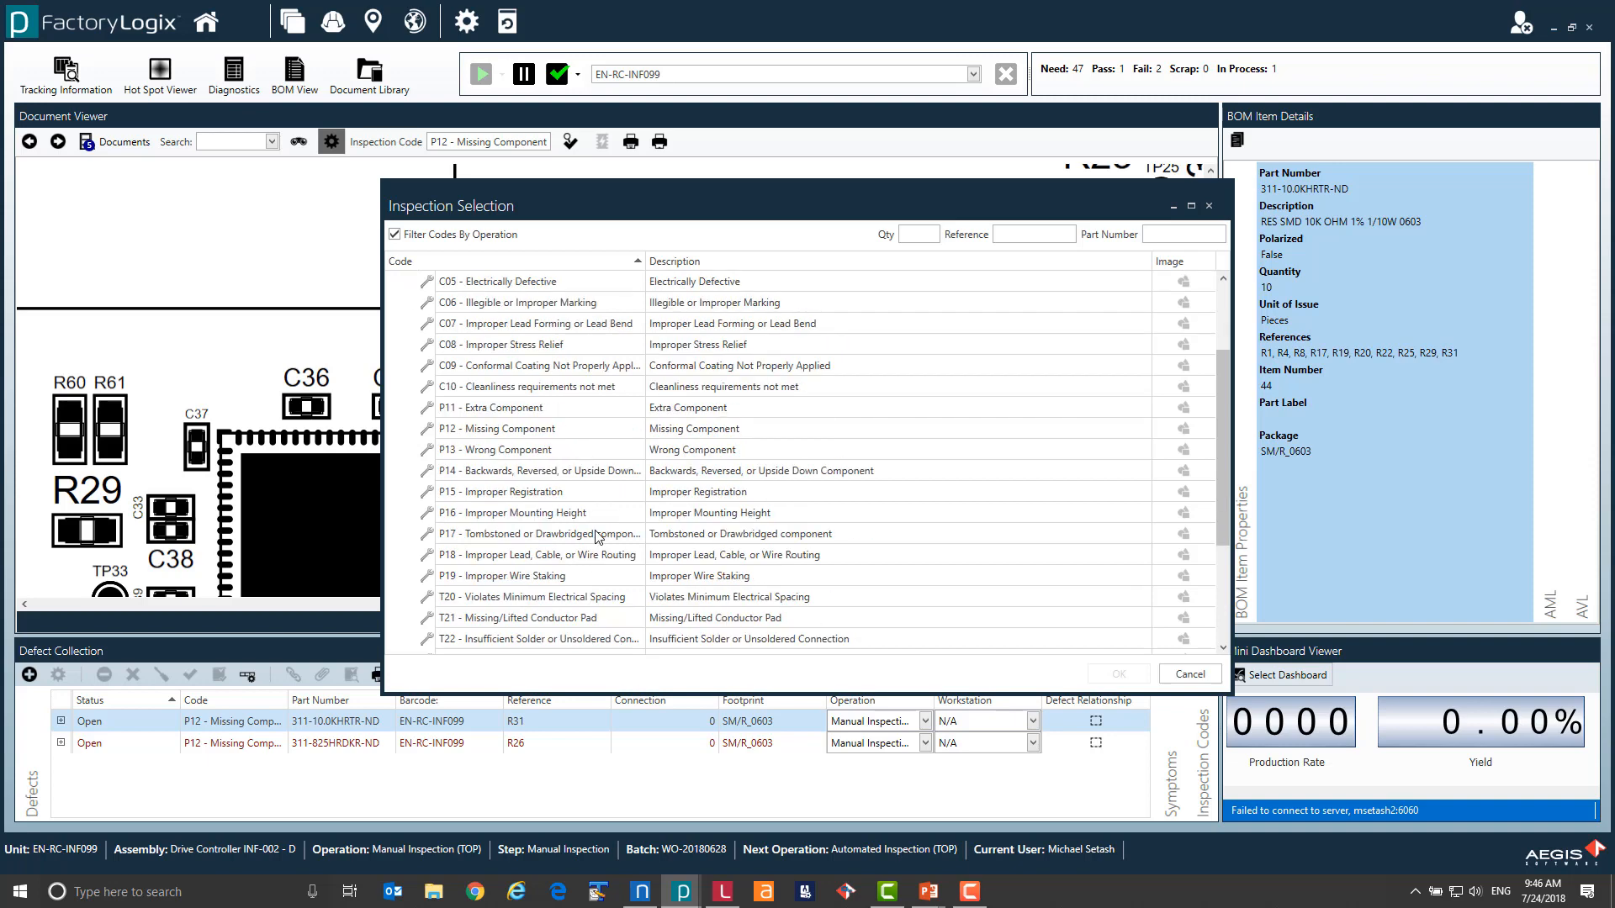
pyautogui.scroll(-1, 596, 535)
pyautogui.click(494, 540)
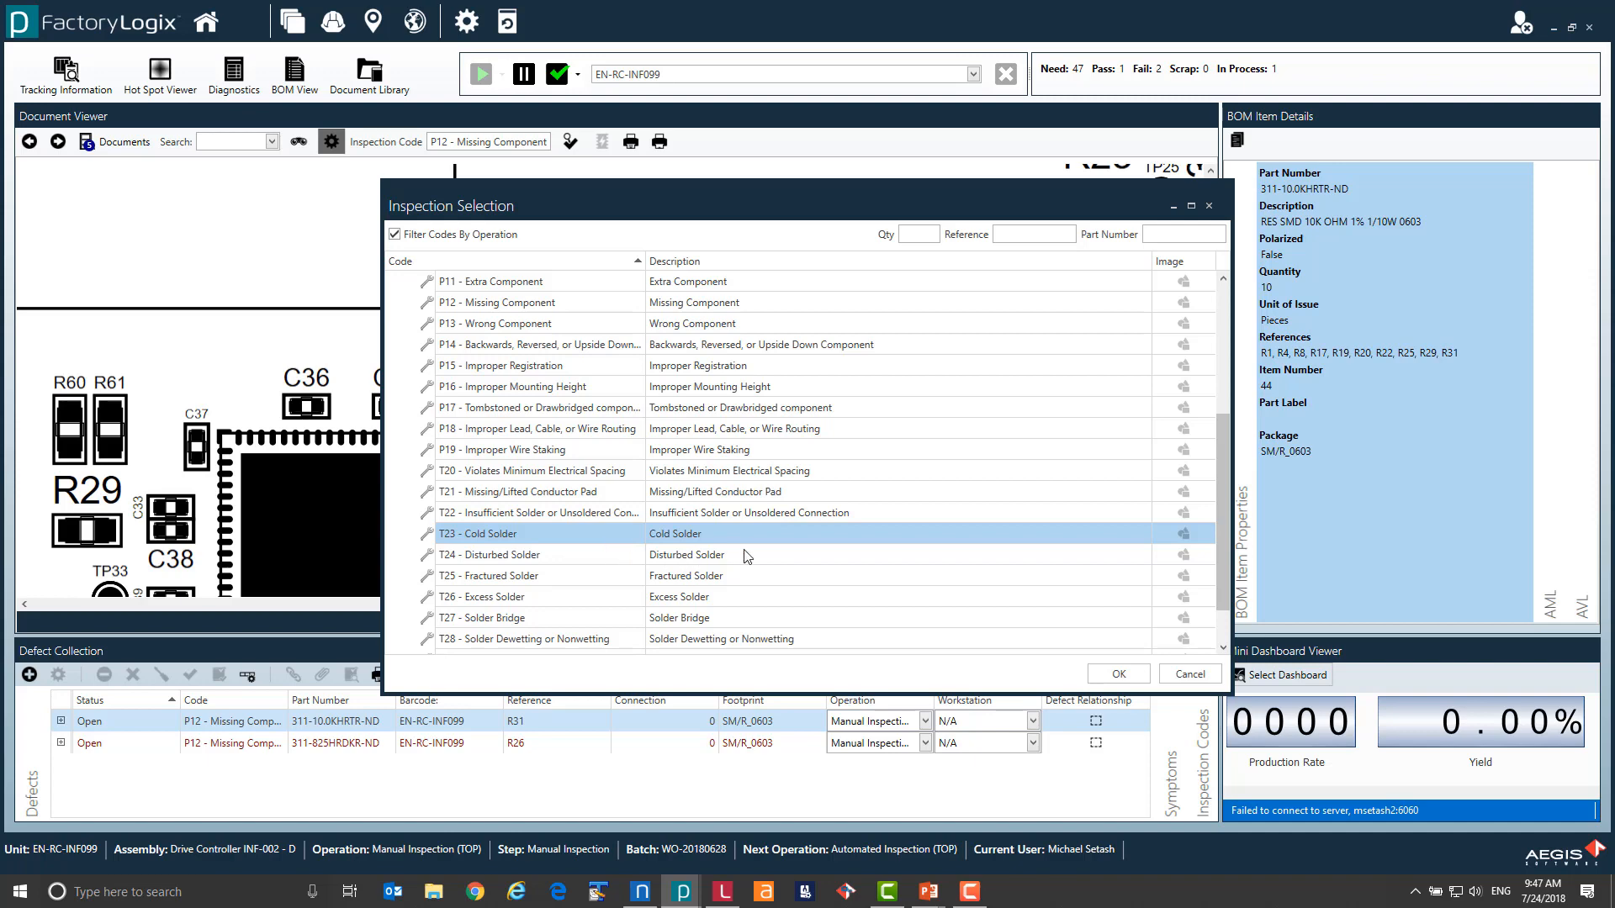
pyautogui.click(1120, 681)
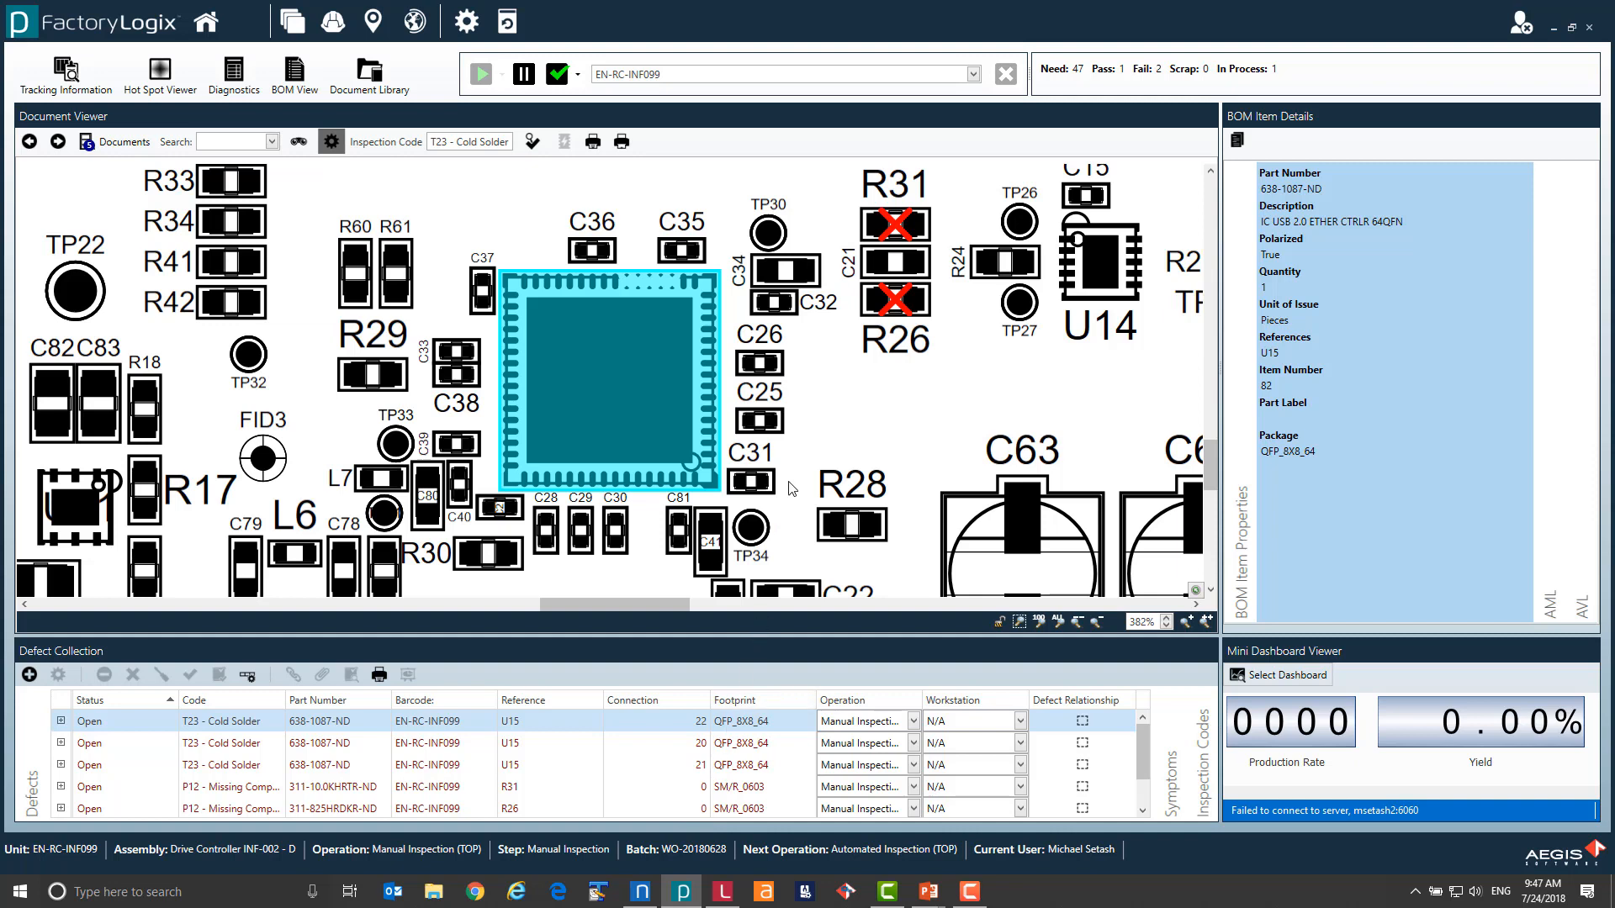
# Mark T23 - Cold Solder defects on one pad of C34, a side pin of U14 and one pad of C15.
pyautogui.click(813, 280)
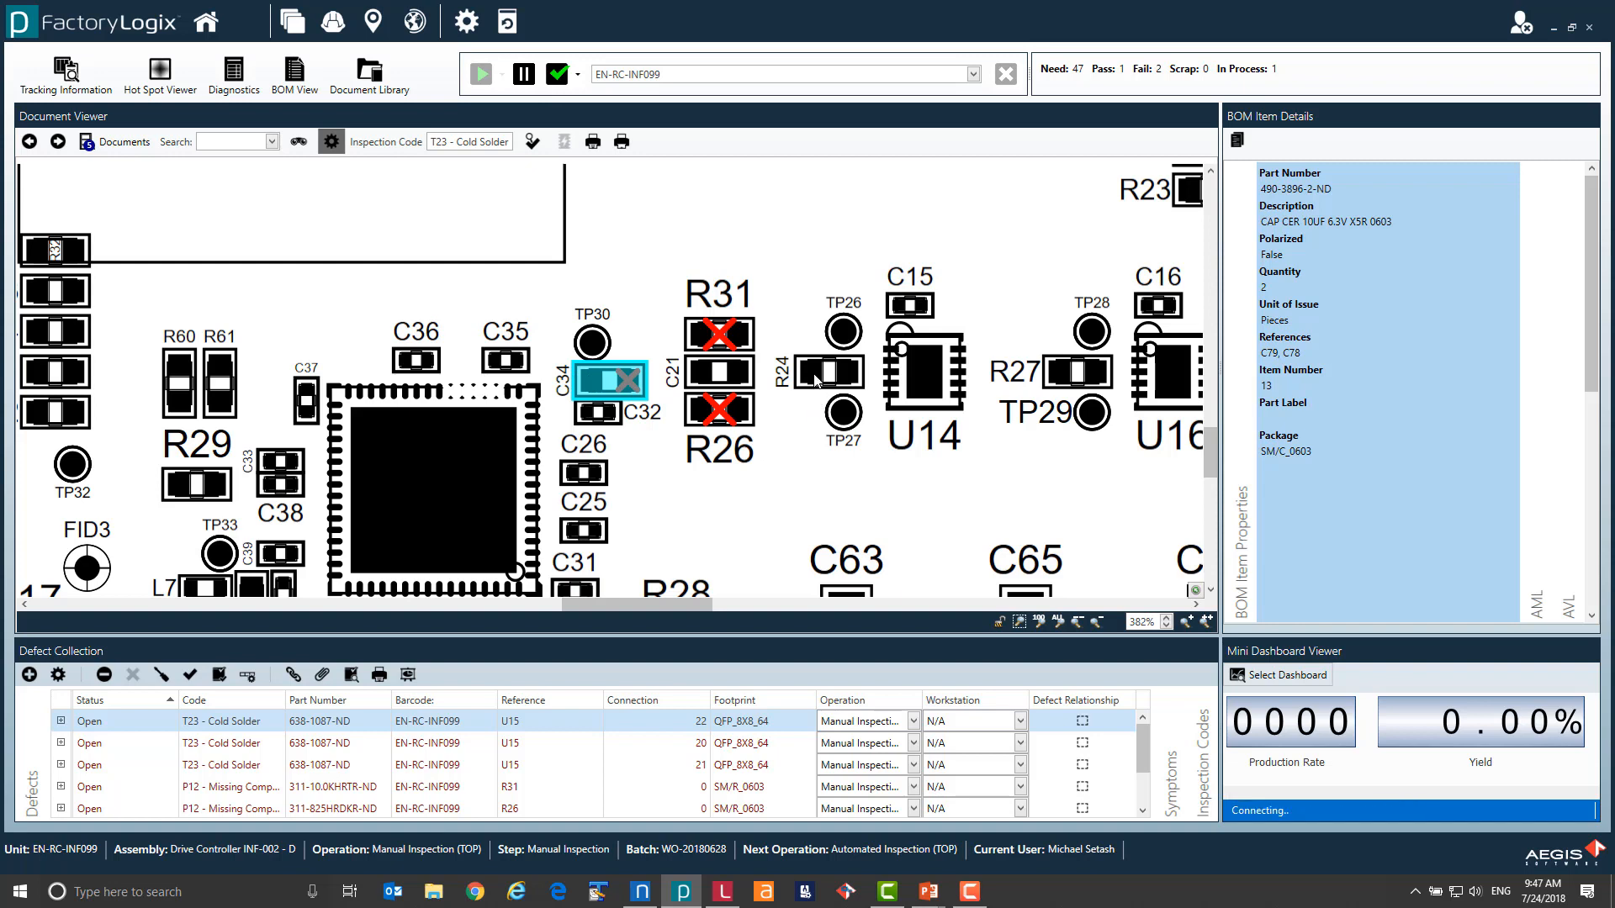
pyautogui.click(893, 380)
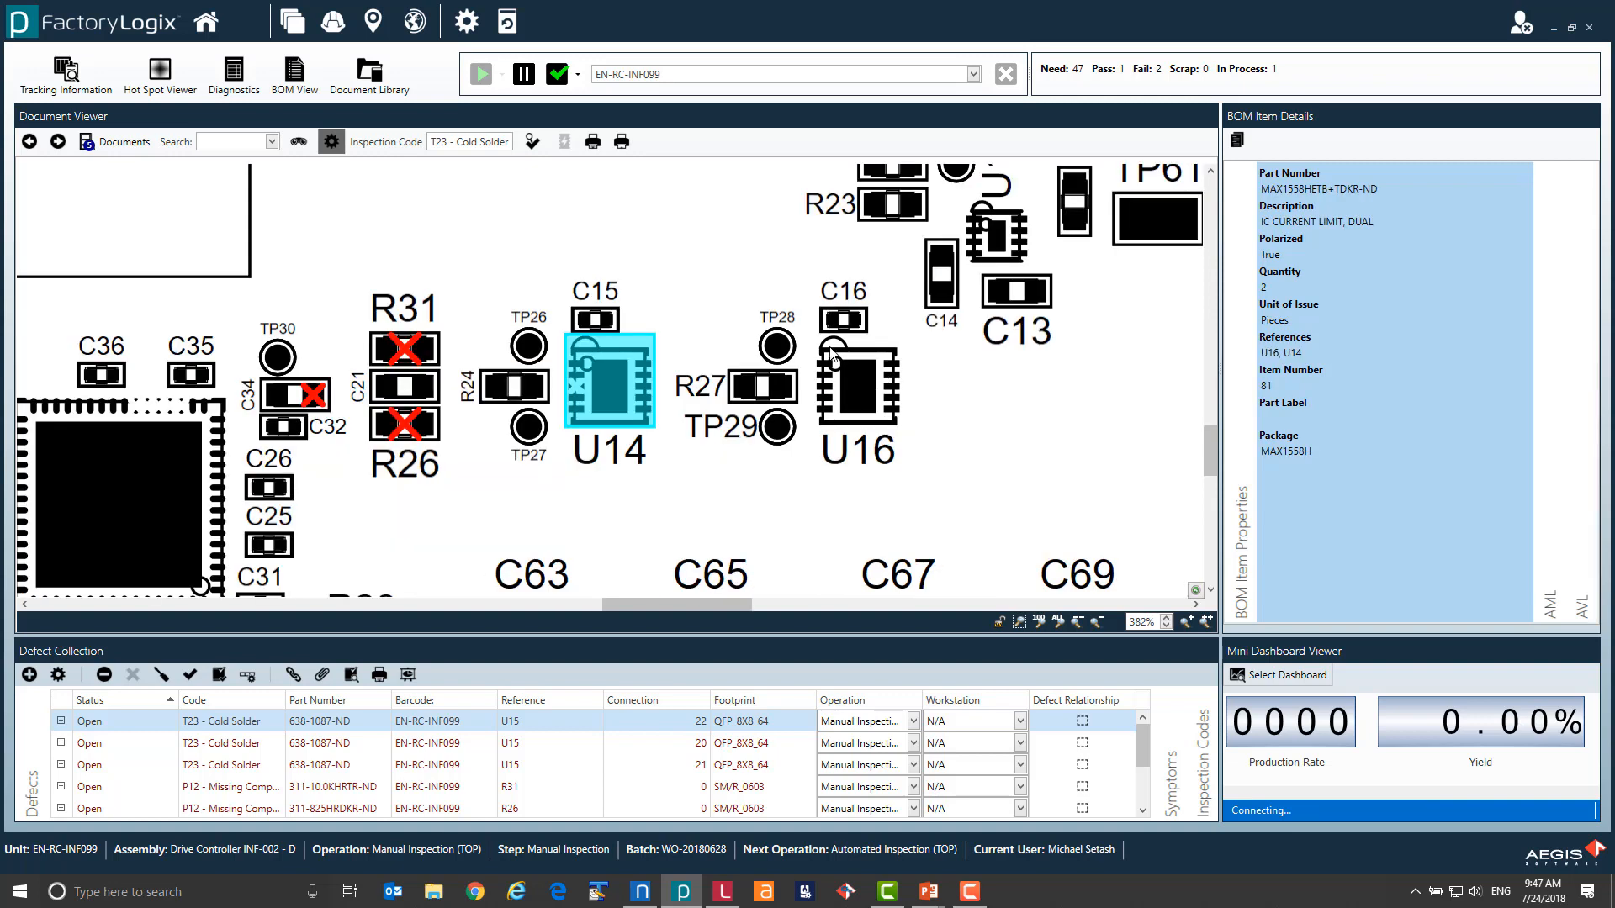
pyautogui.click(604, 324)
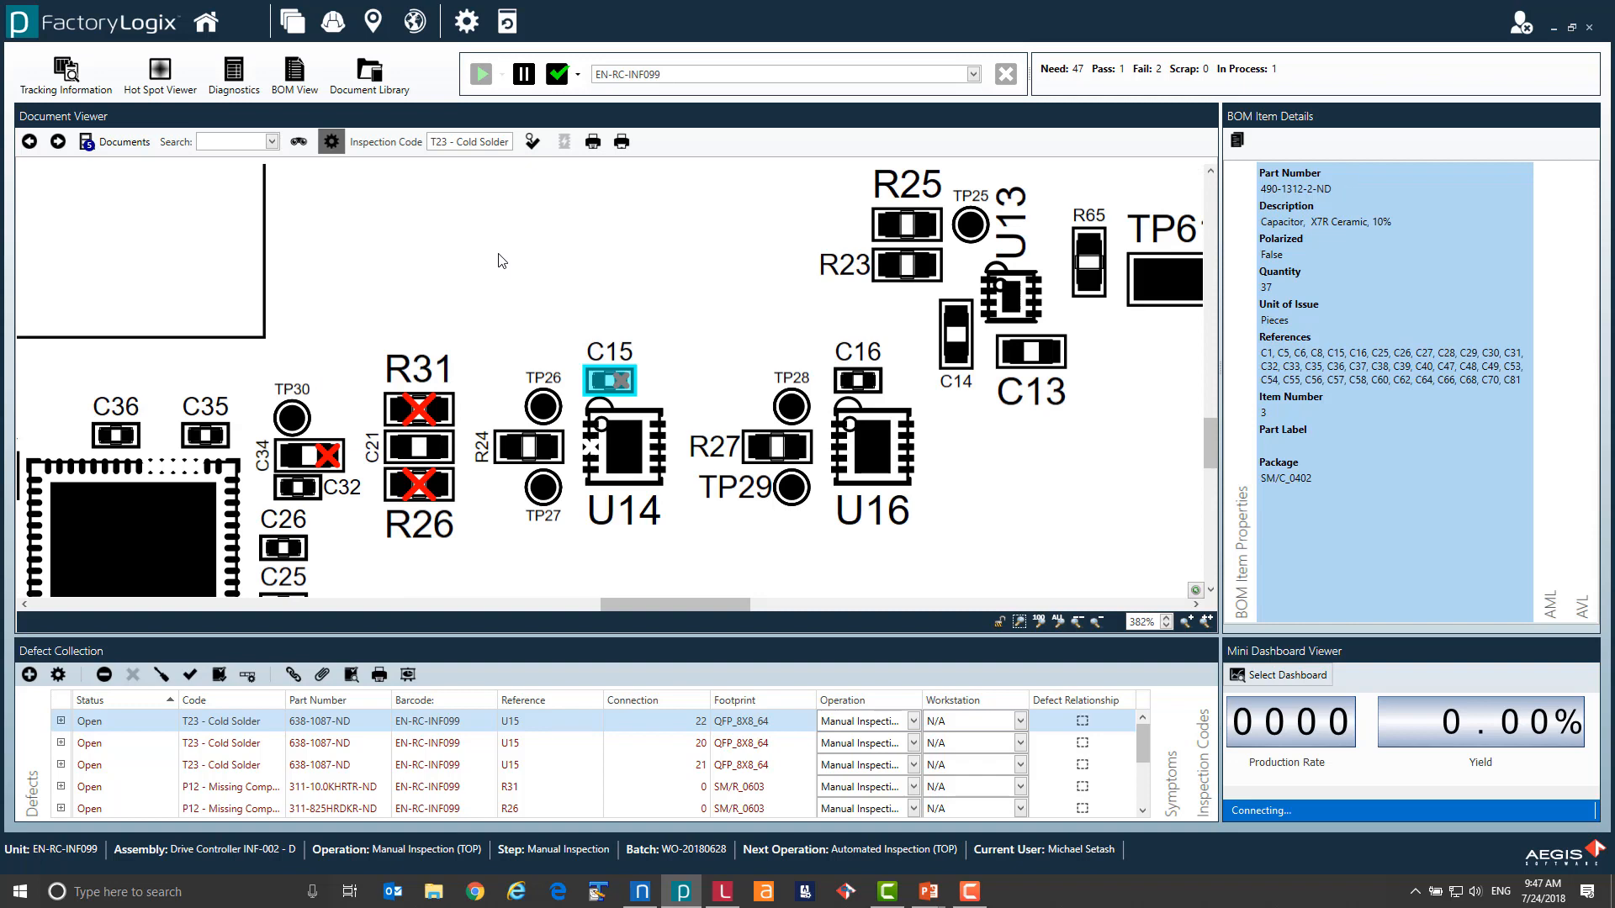
# View the board's defect hot spots in the Hot Spot Viewer with the X and Y axis grid sizes set to 6.
pyautogui.click(160, 76)
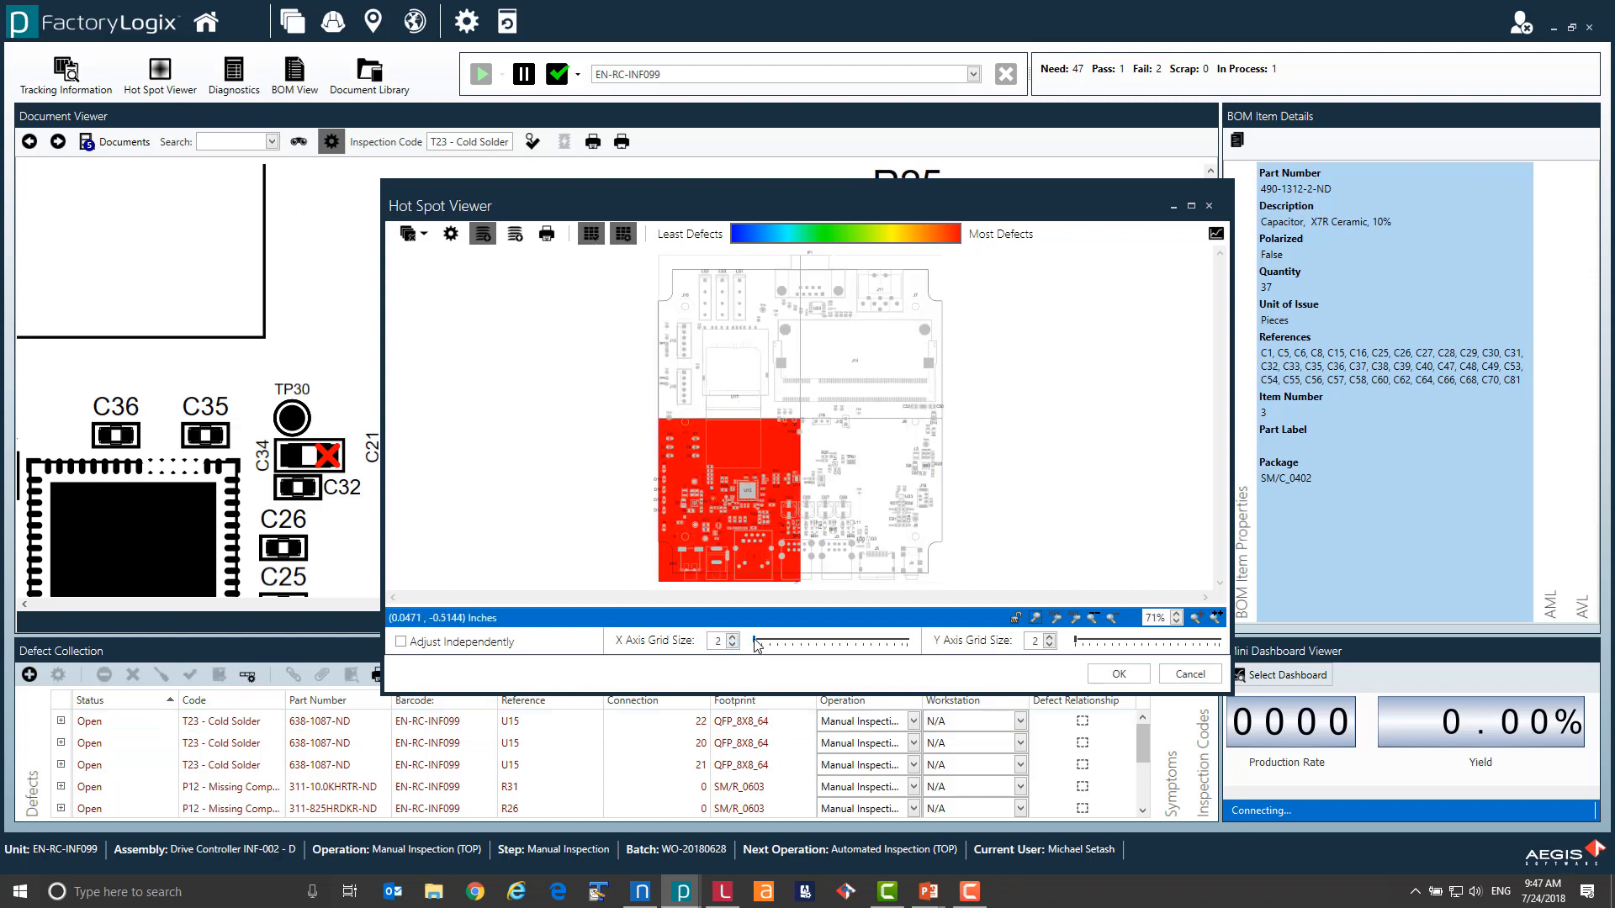
pyautogui.moveTo(755, 638); pyautogui.dragTo(762, 646)
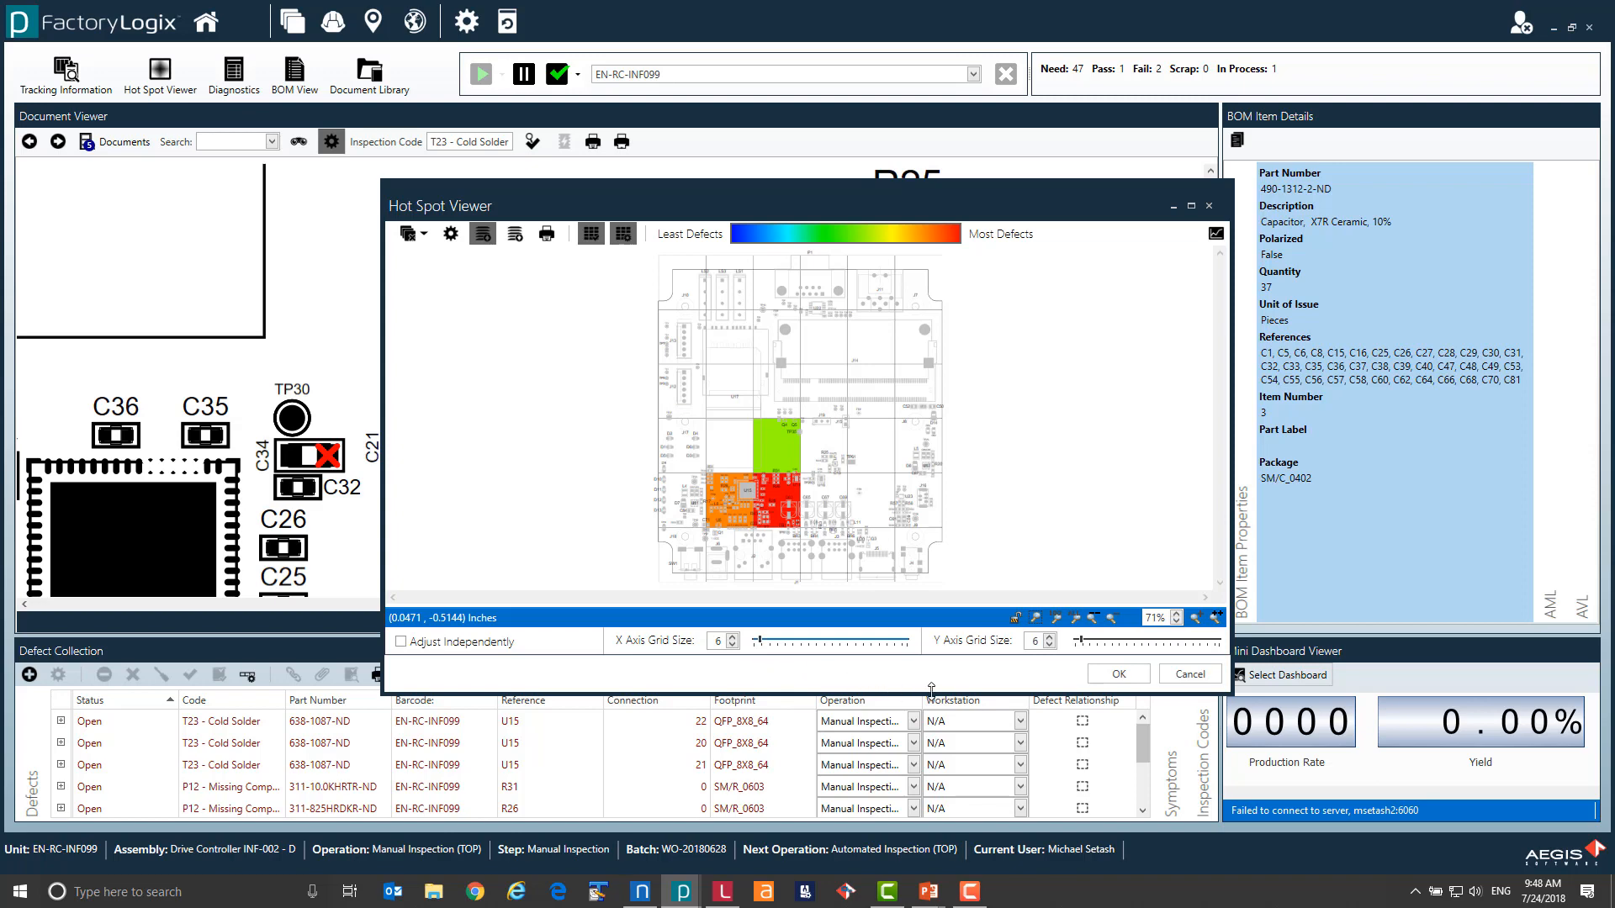
pyautogui.click(1117, 674)
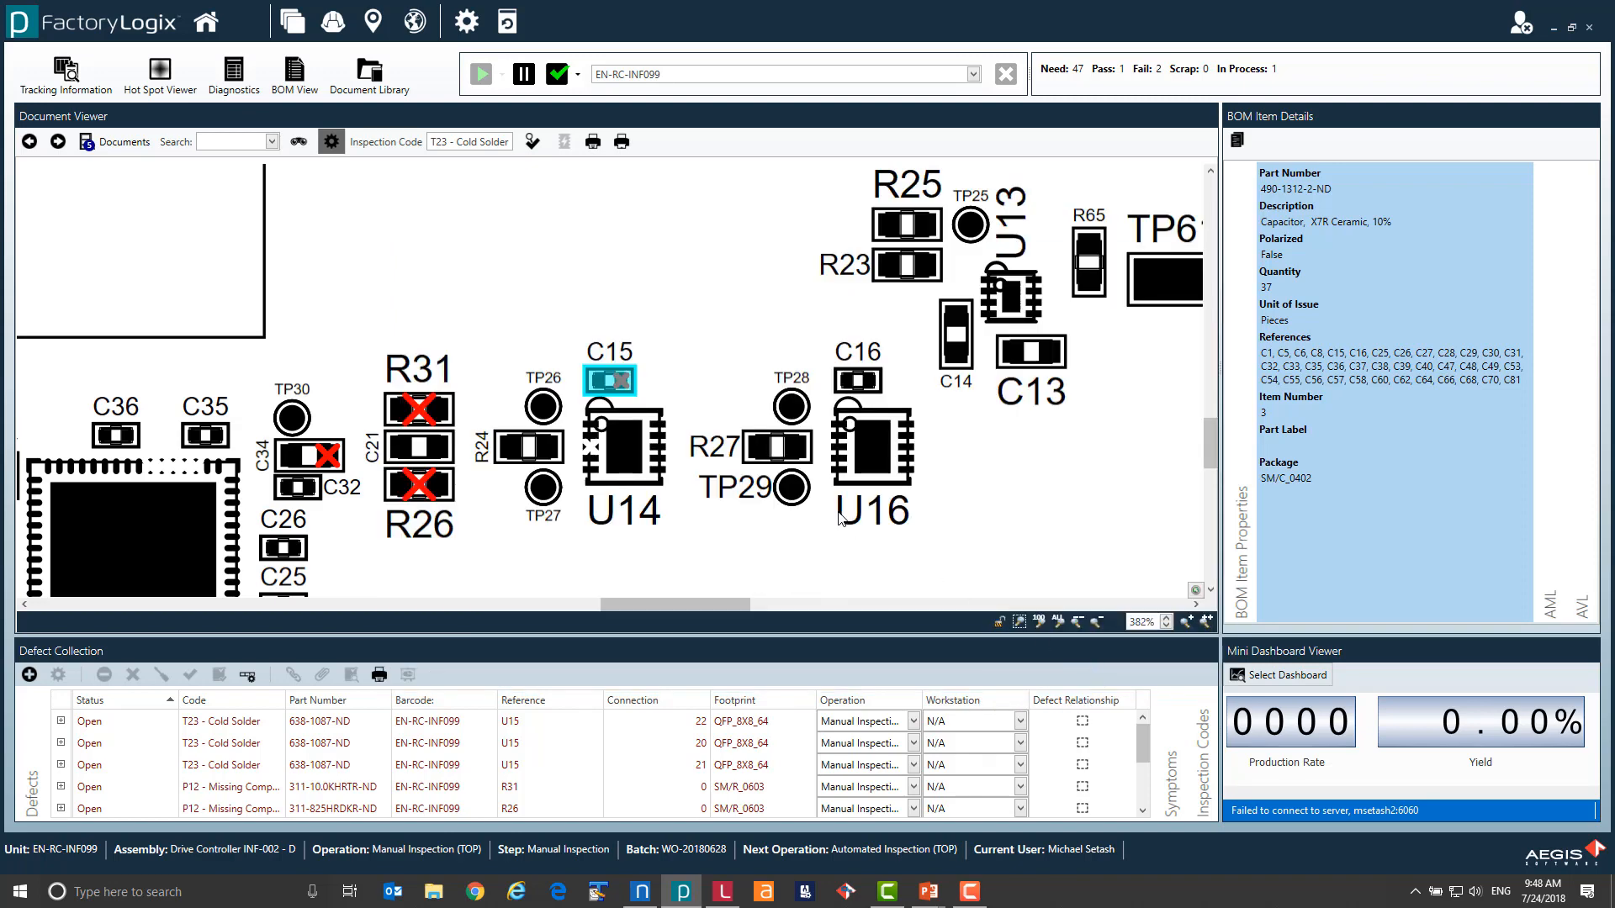
# Complete unit EN-RC-INF099 with status Passed and the Default Exit pathway, and acknowledge the defect check message.
pyautogui.click(558, 74)
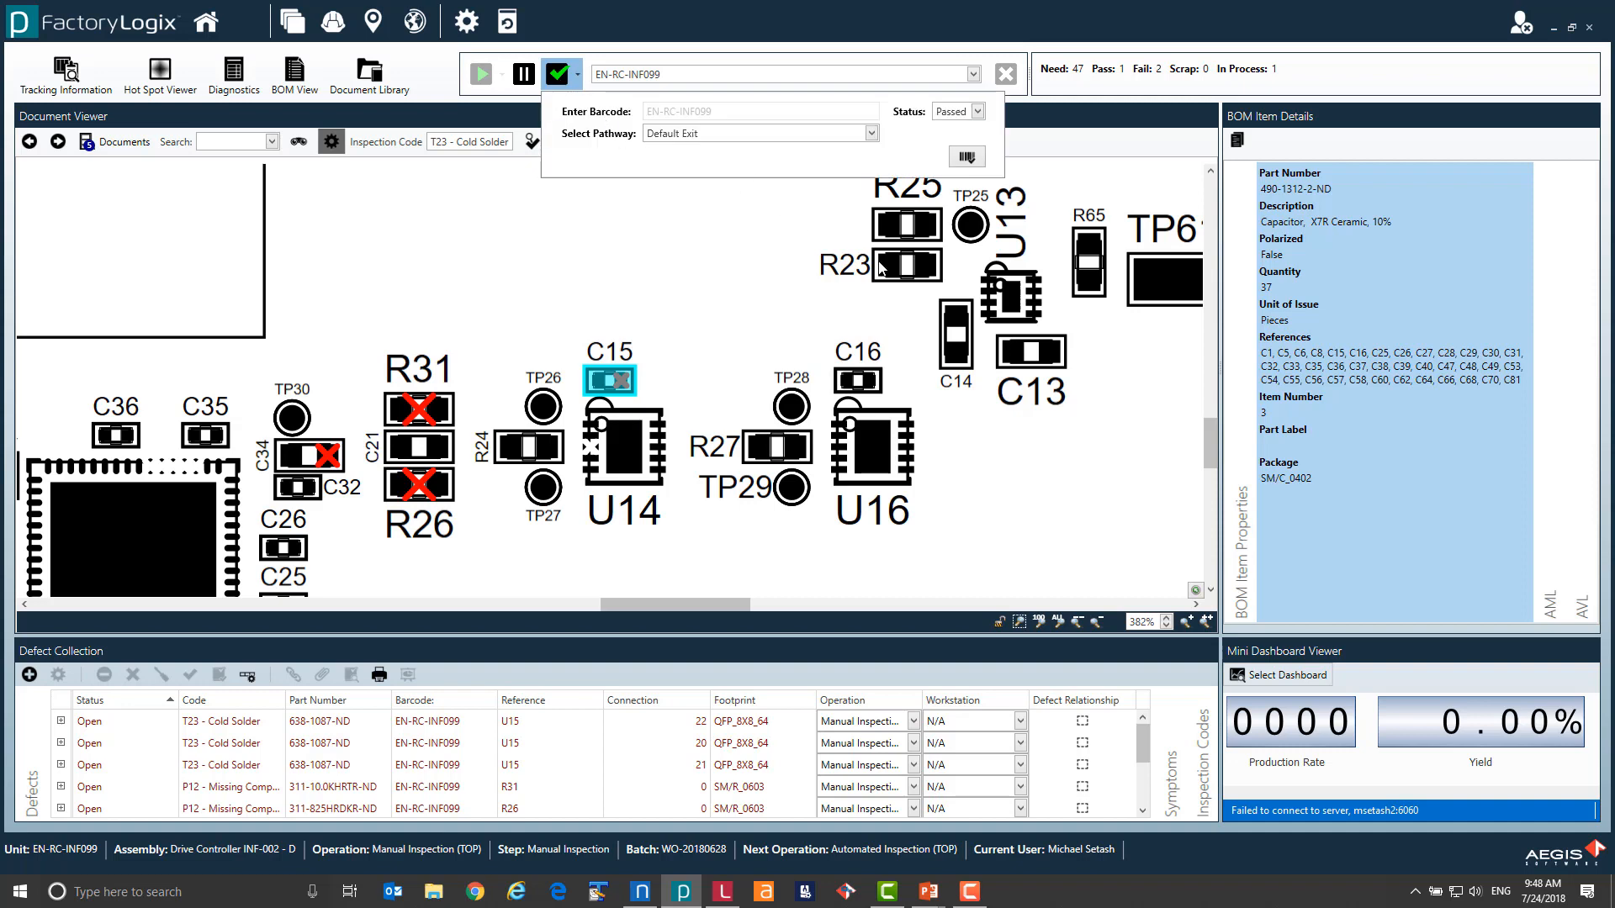
pyautogui.click(965, 157)
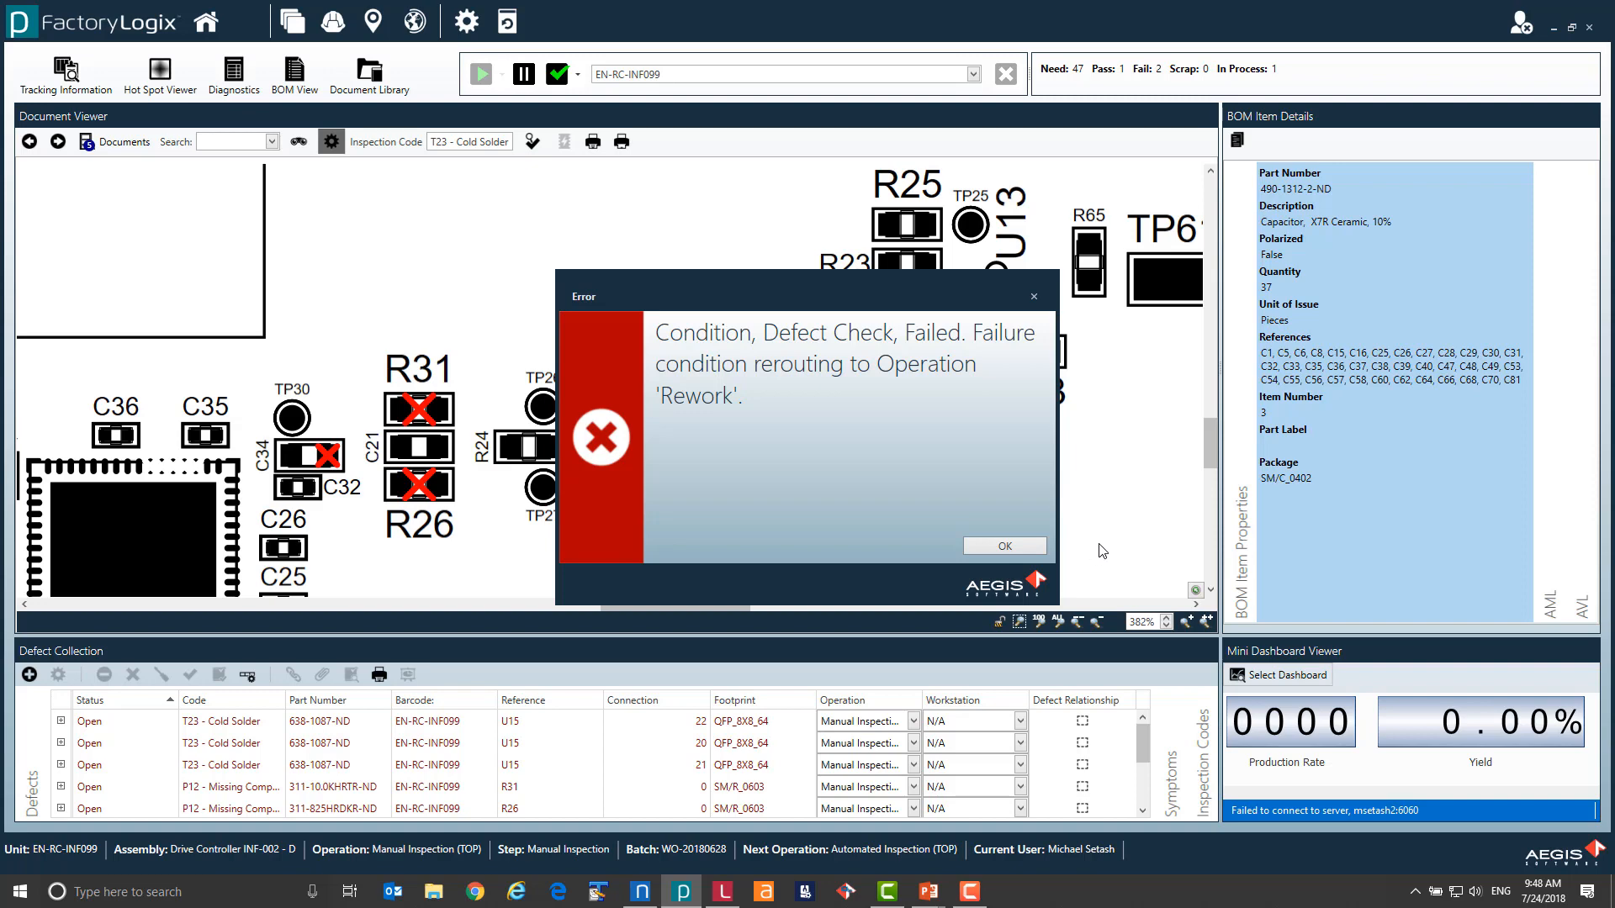
pyautogui.click(1037, 548)
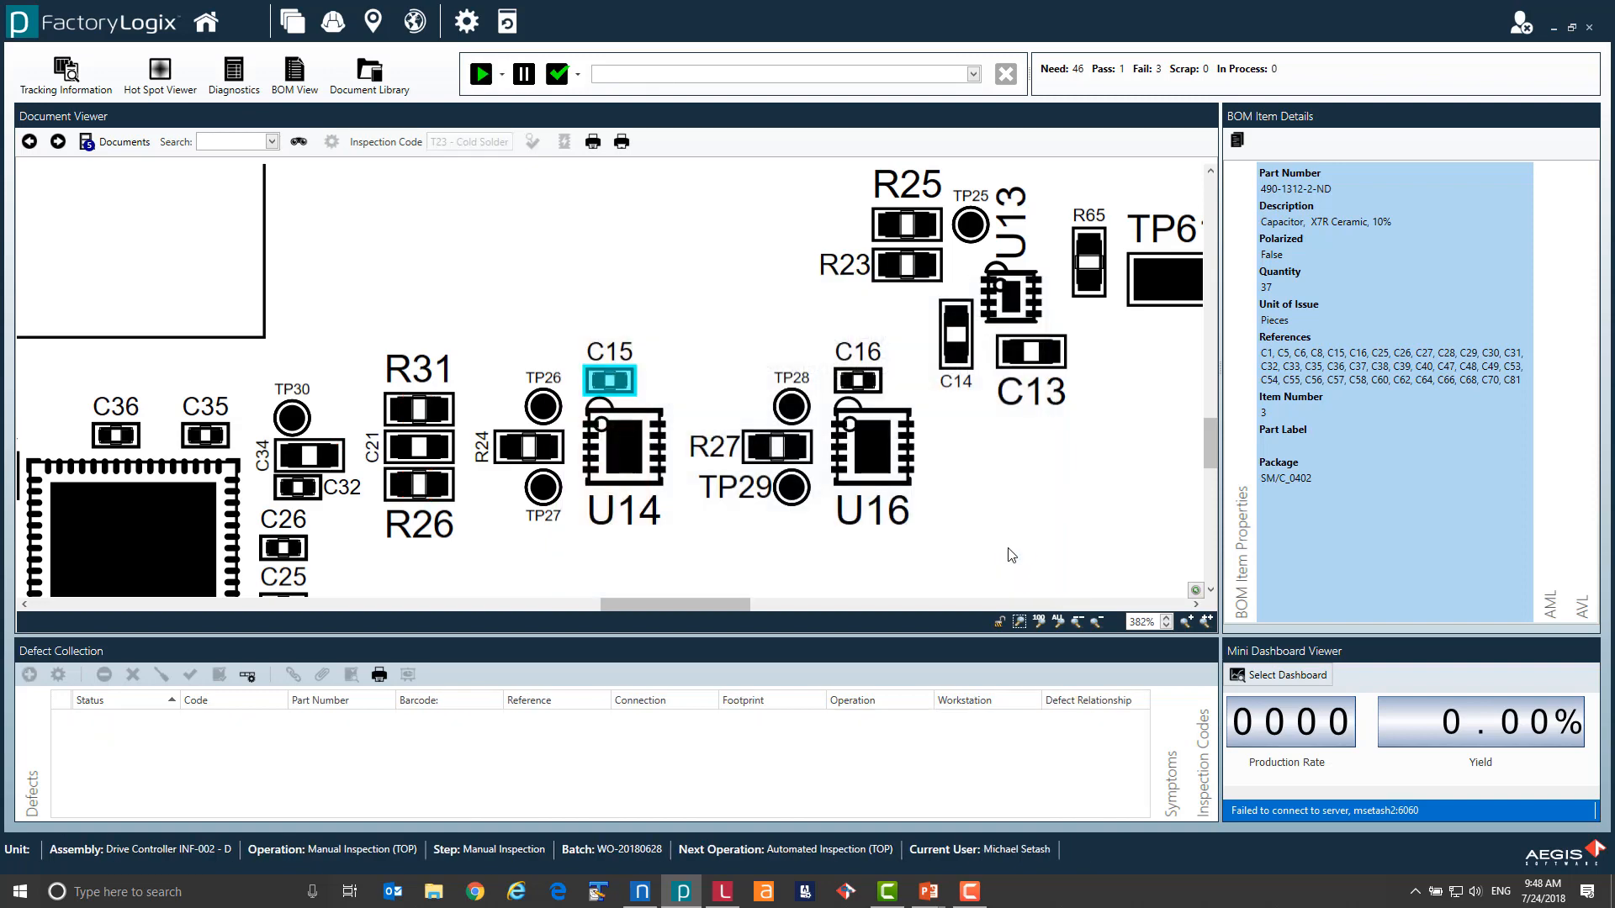
# Go to the non-conformances list, select the 7/24/2018 entry, and open the Complete-status Send to Rework report created 6/19/2018.
pyautogui.click(467, 21)
pyautogui.click(571, 721)
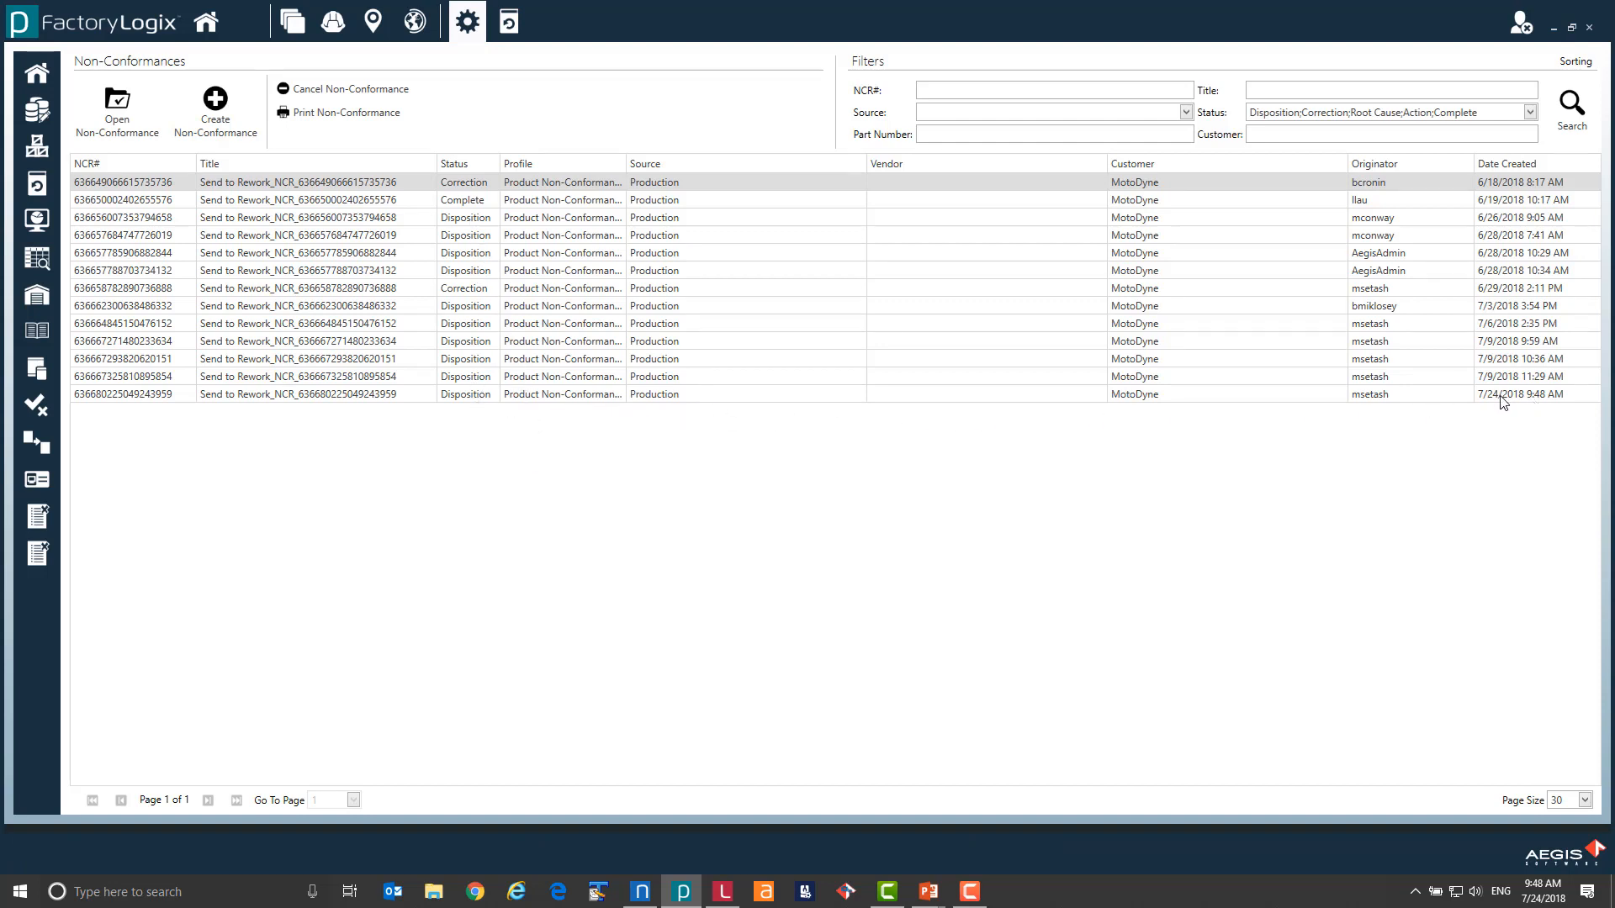
pyautogui.click(387, 399)
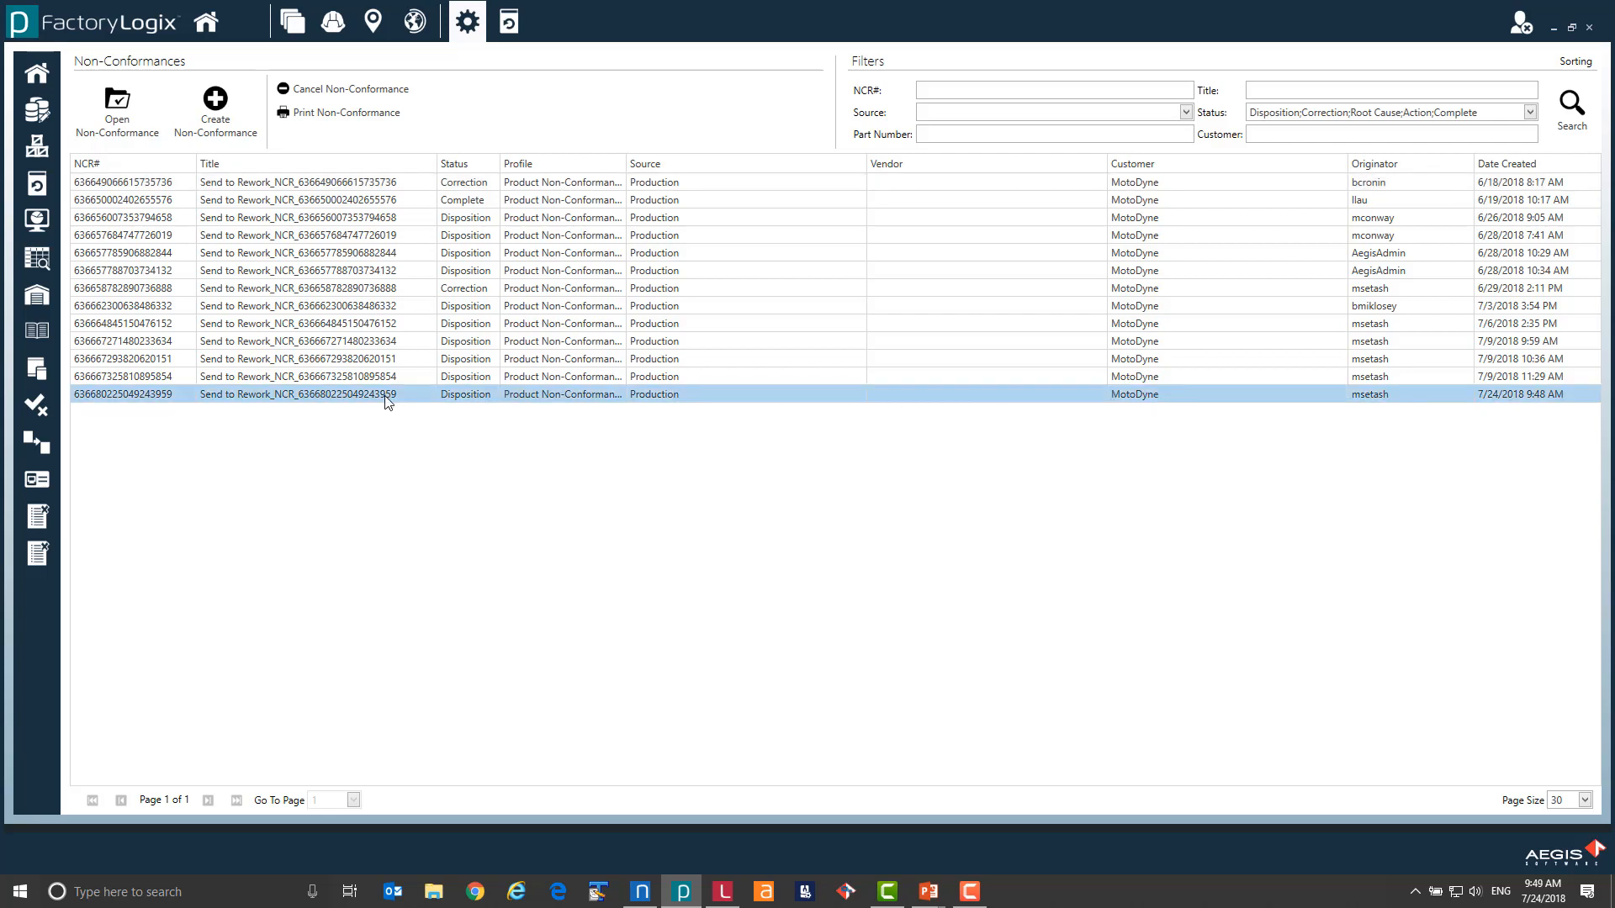
pyautogui.doubleClick(424, 202)
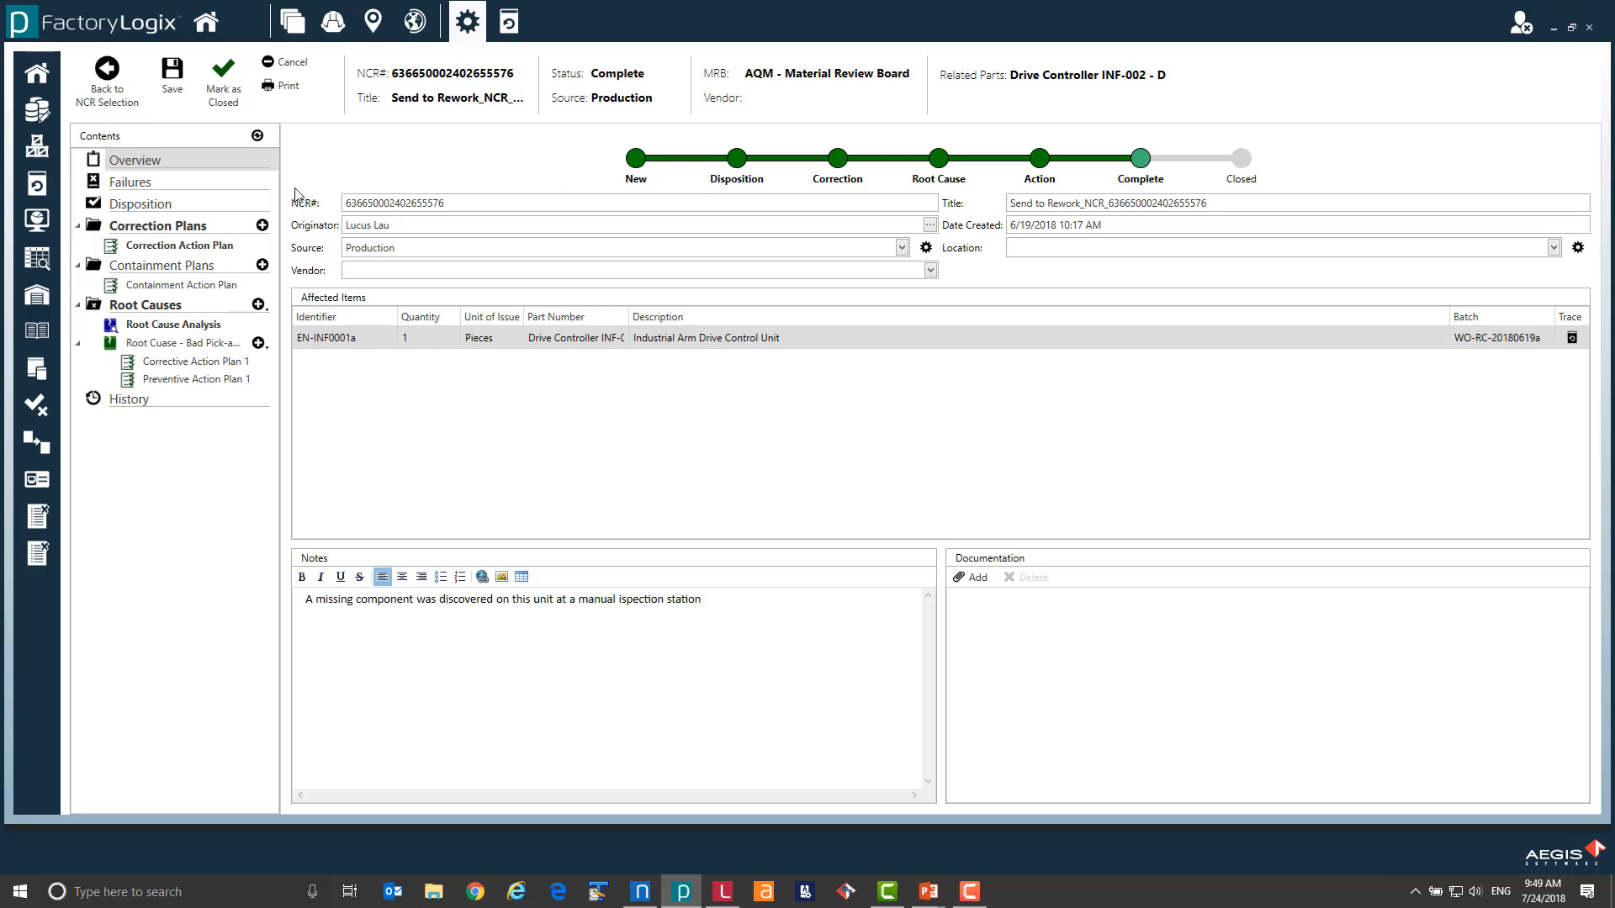
# Review the report's disposition and the tasks in its correction and containment action plans.
pyautogui.click(167, 207)
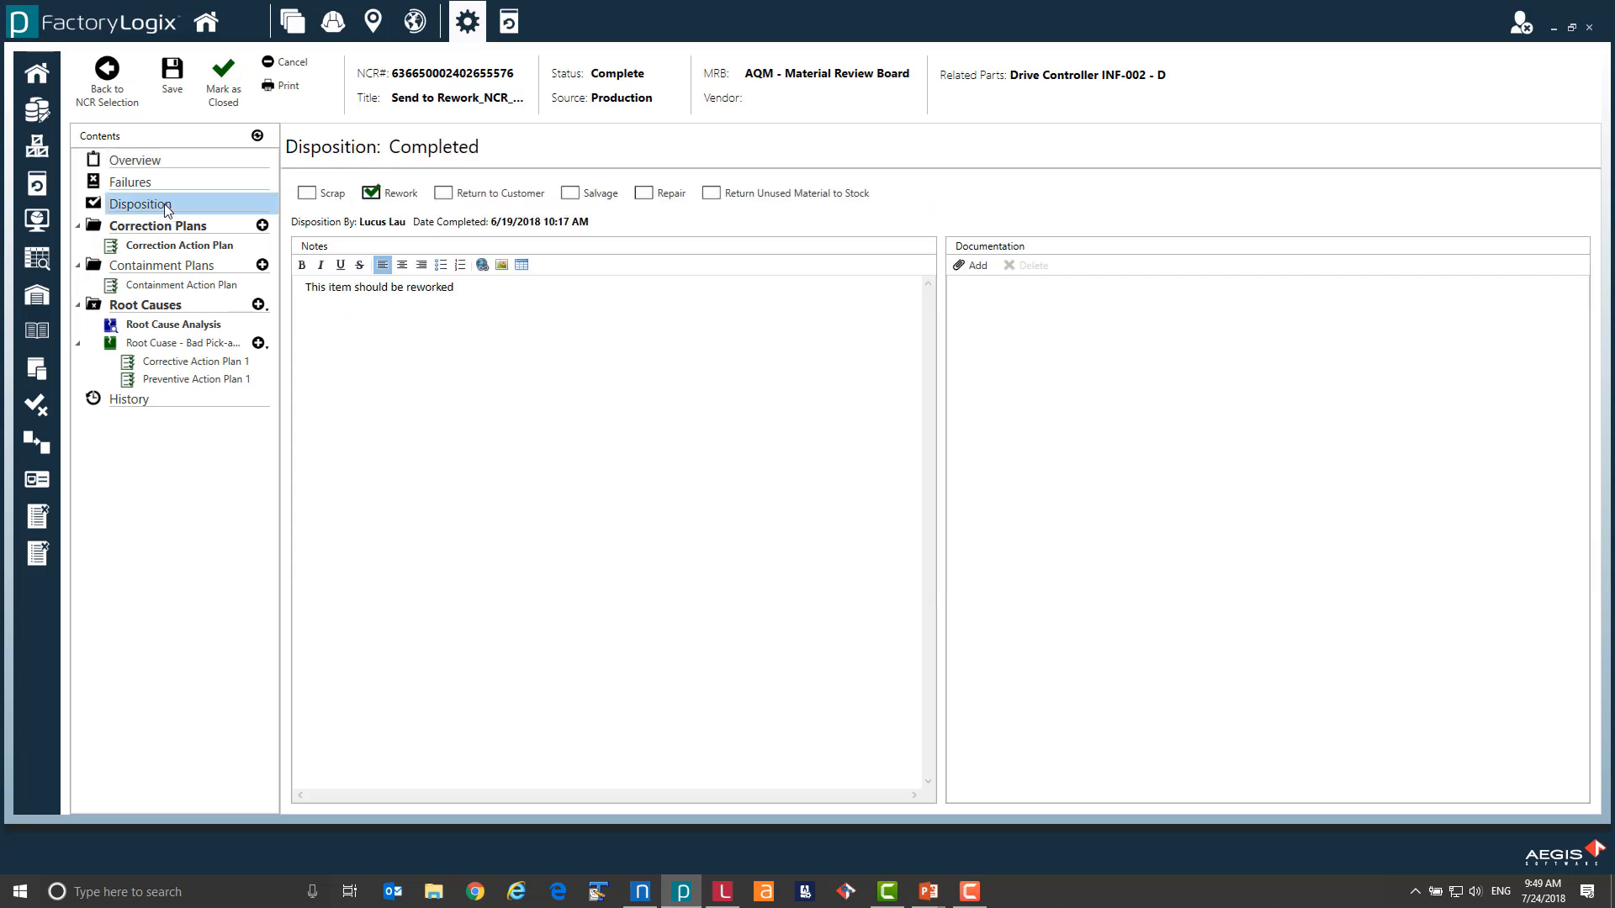
pyautogui.click(163, 250)
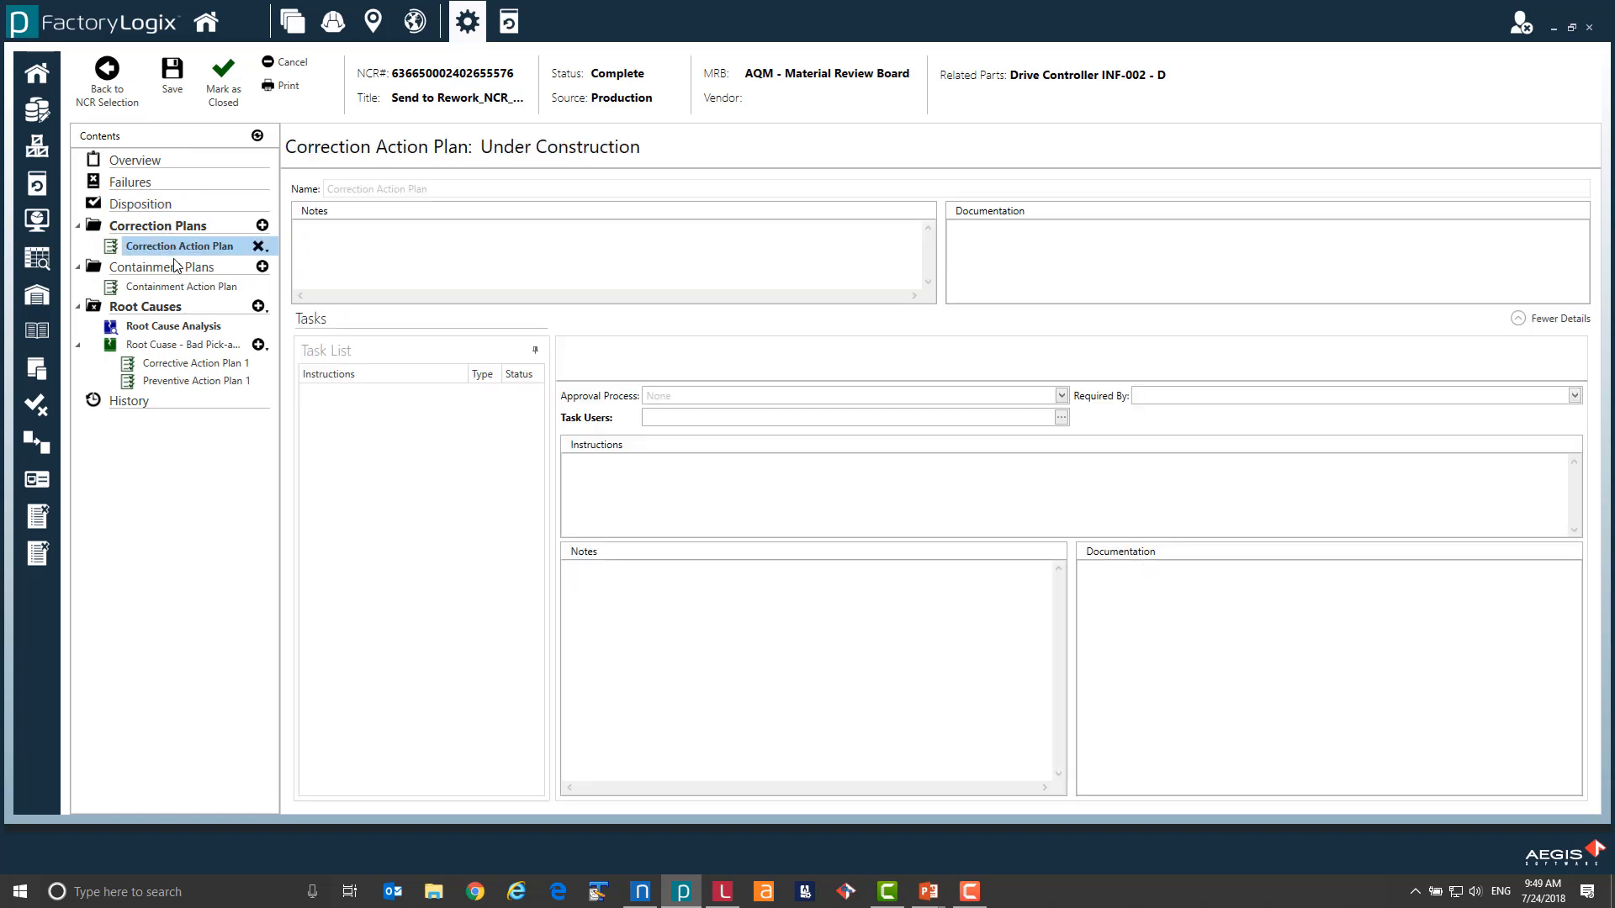
pyautogui.click(360, 397)
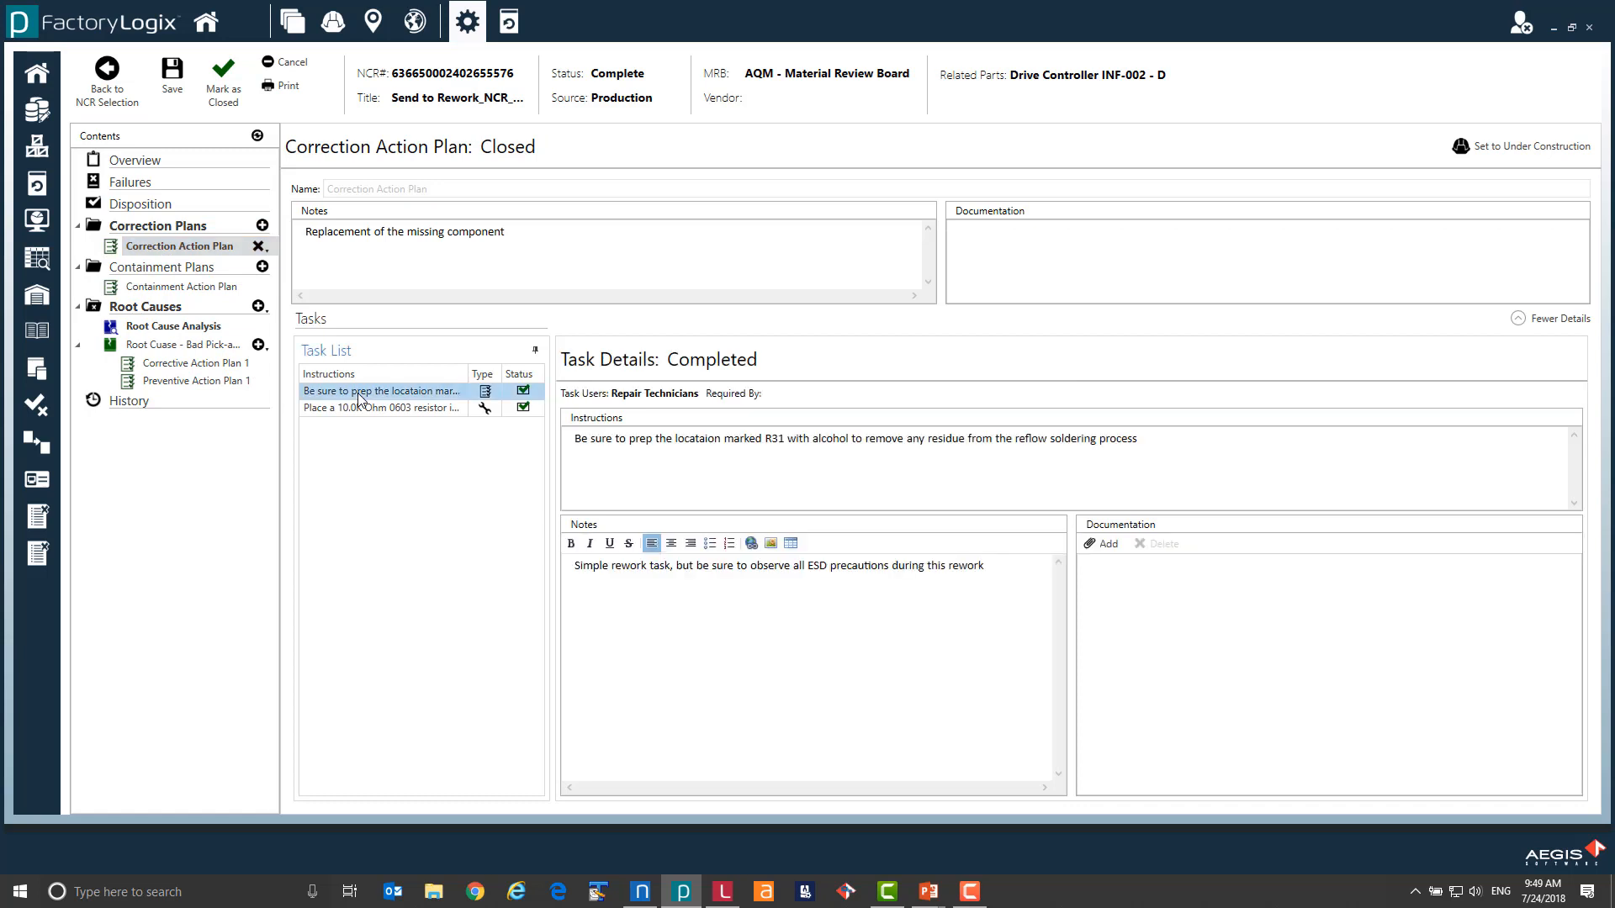
pyautogui.click(372, 410)
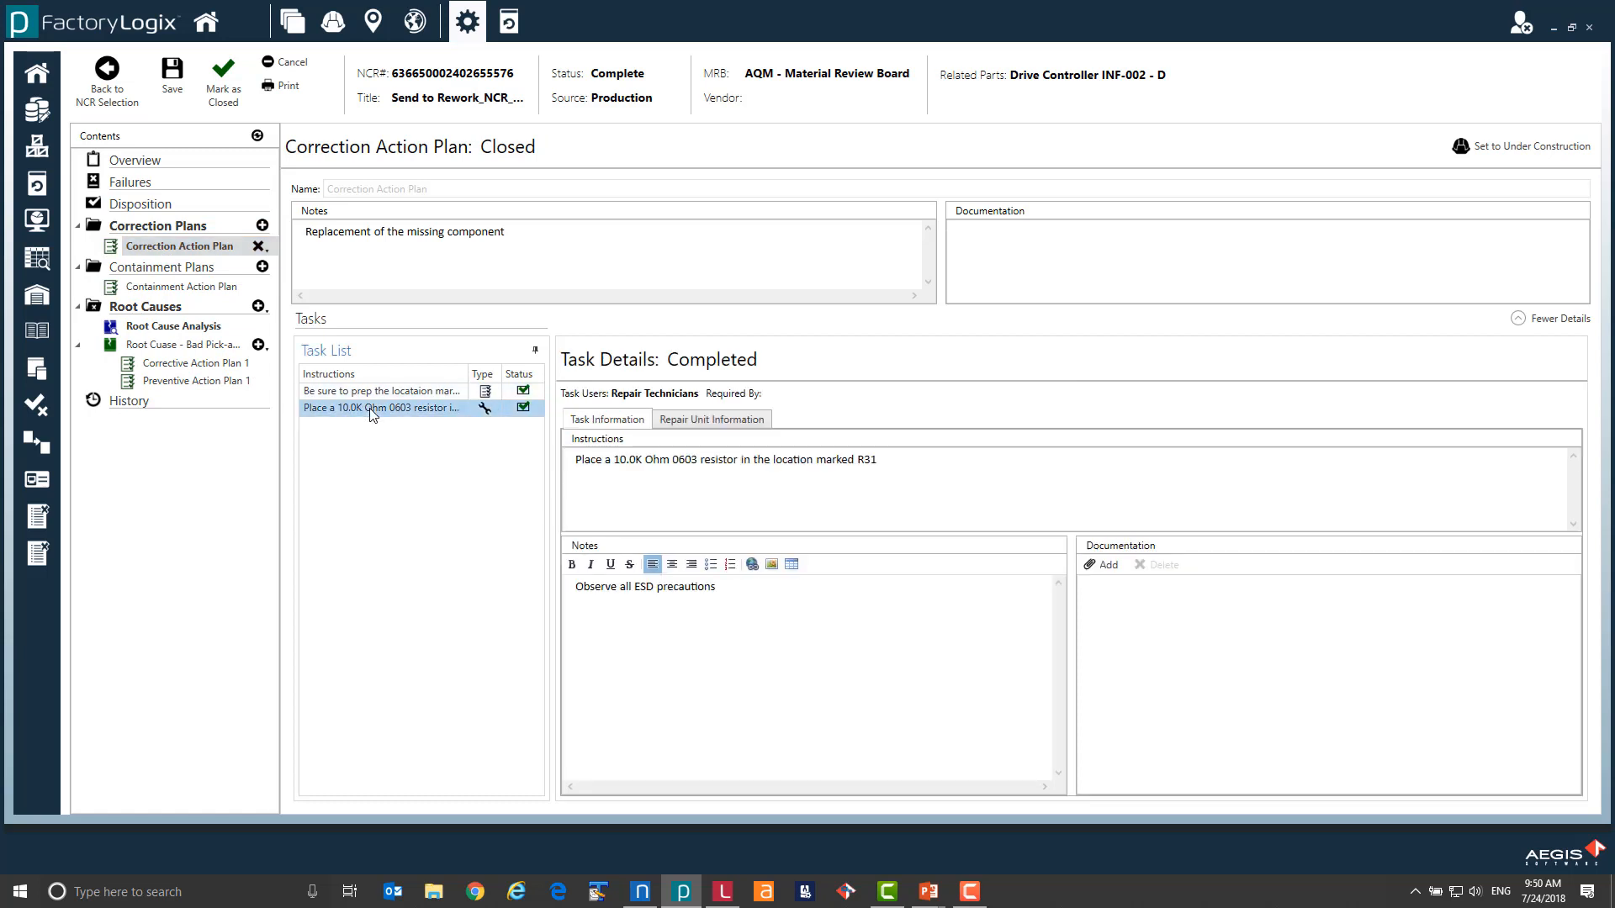
pyautogui.click(180, 290)
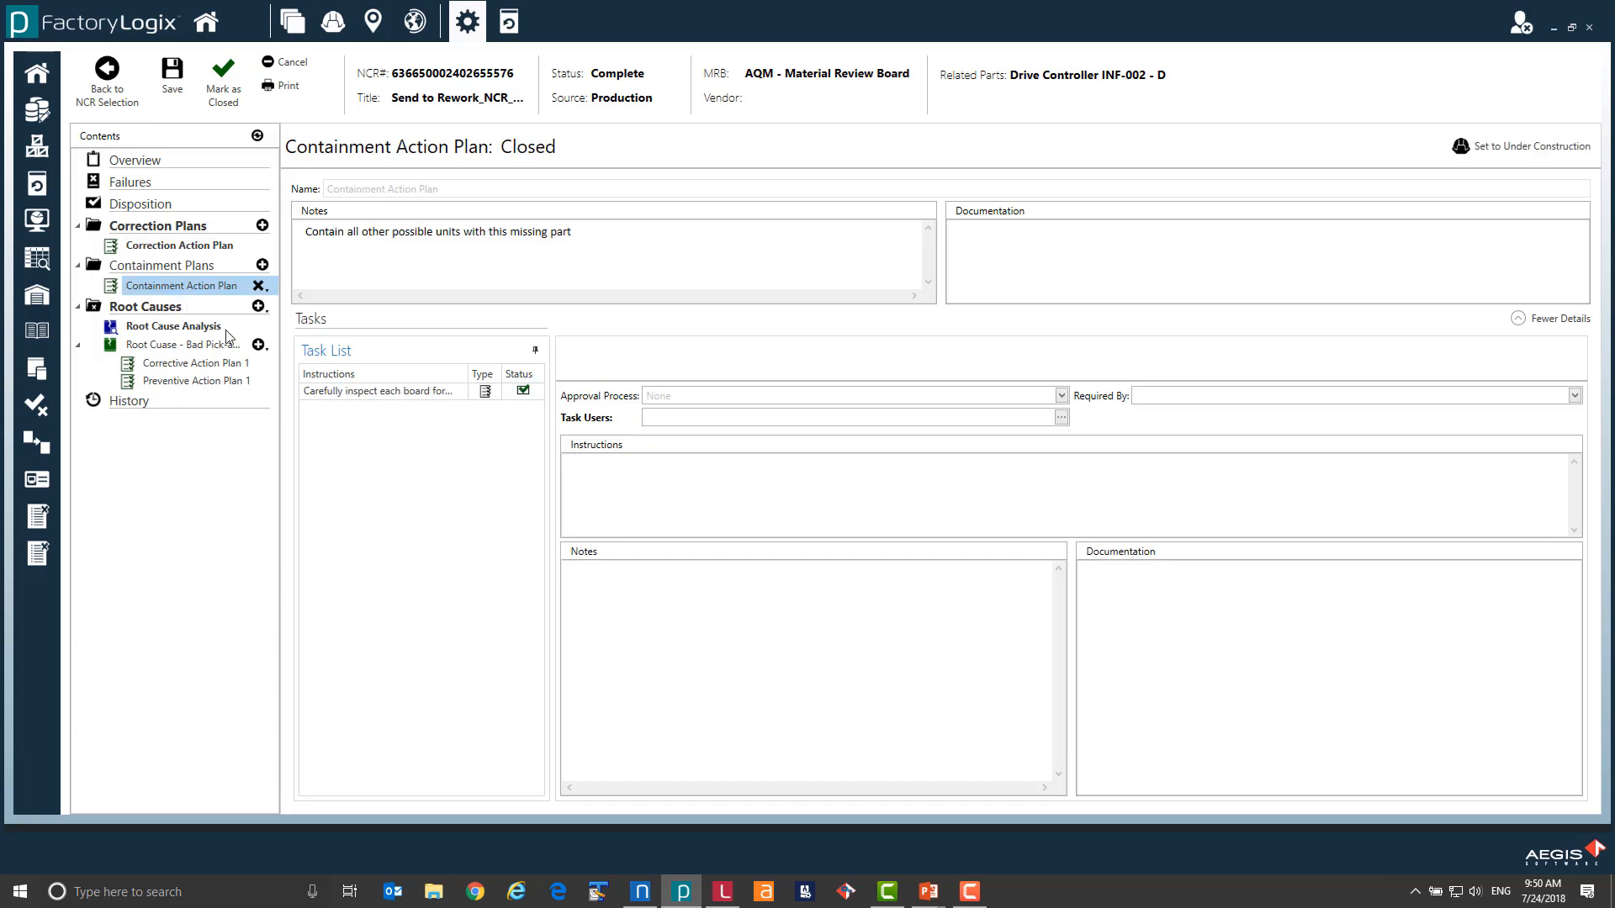
pyautogui.click(347, 394)
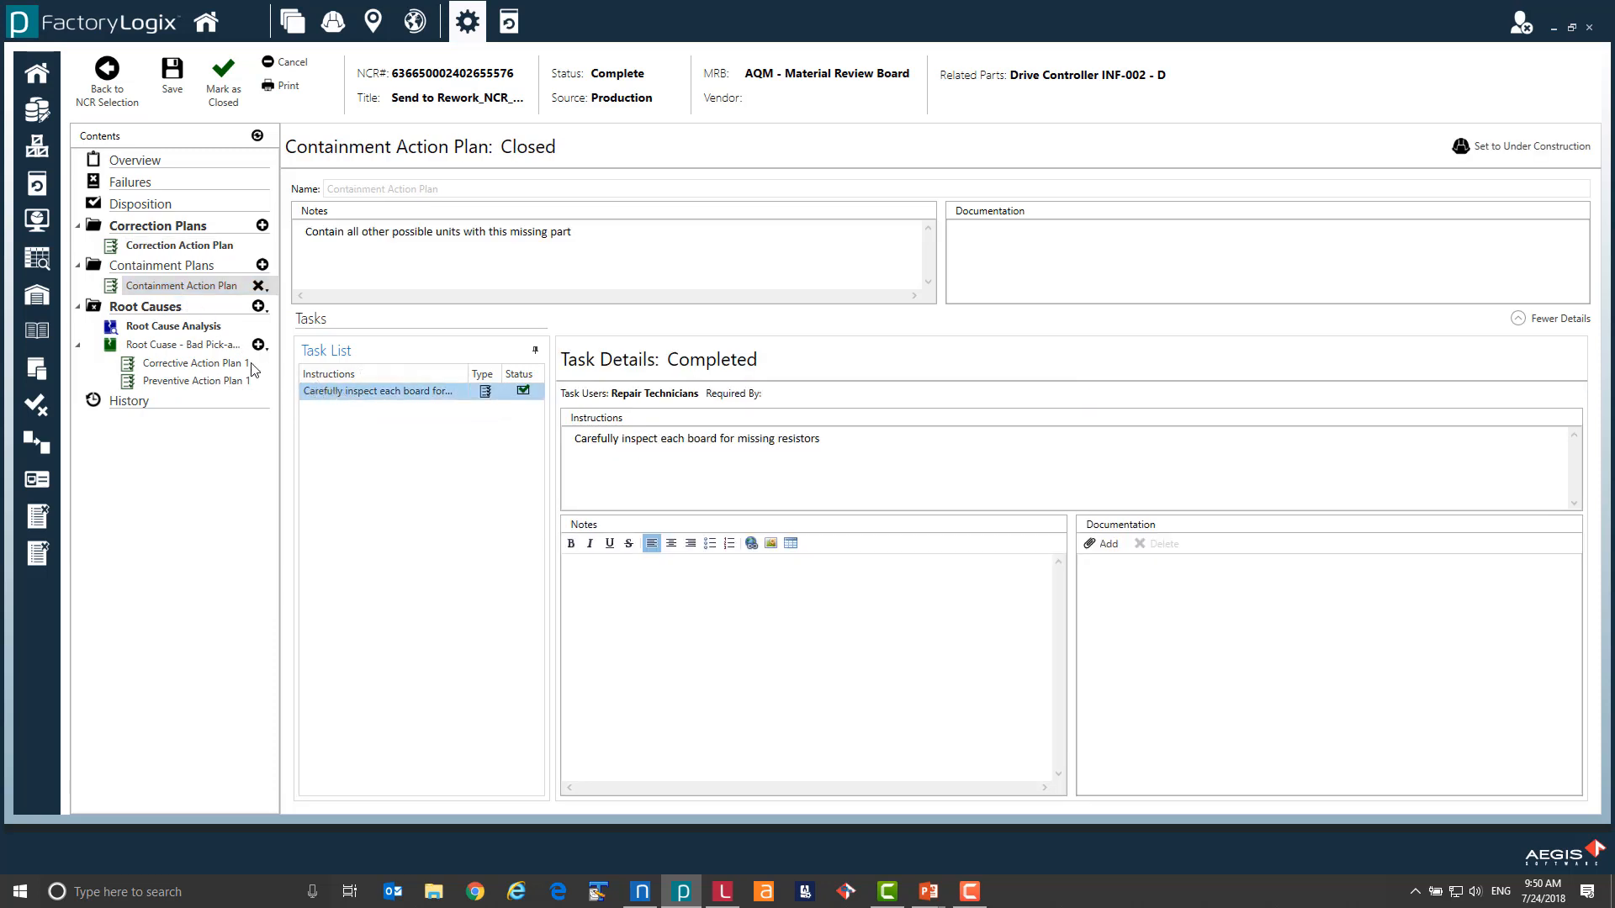
# Review the bad pick-and-place nozzle root cause, its corrective and preventive action tasks, and the report's history.
pyautogui.click(209, 347)
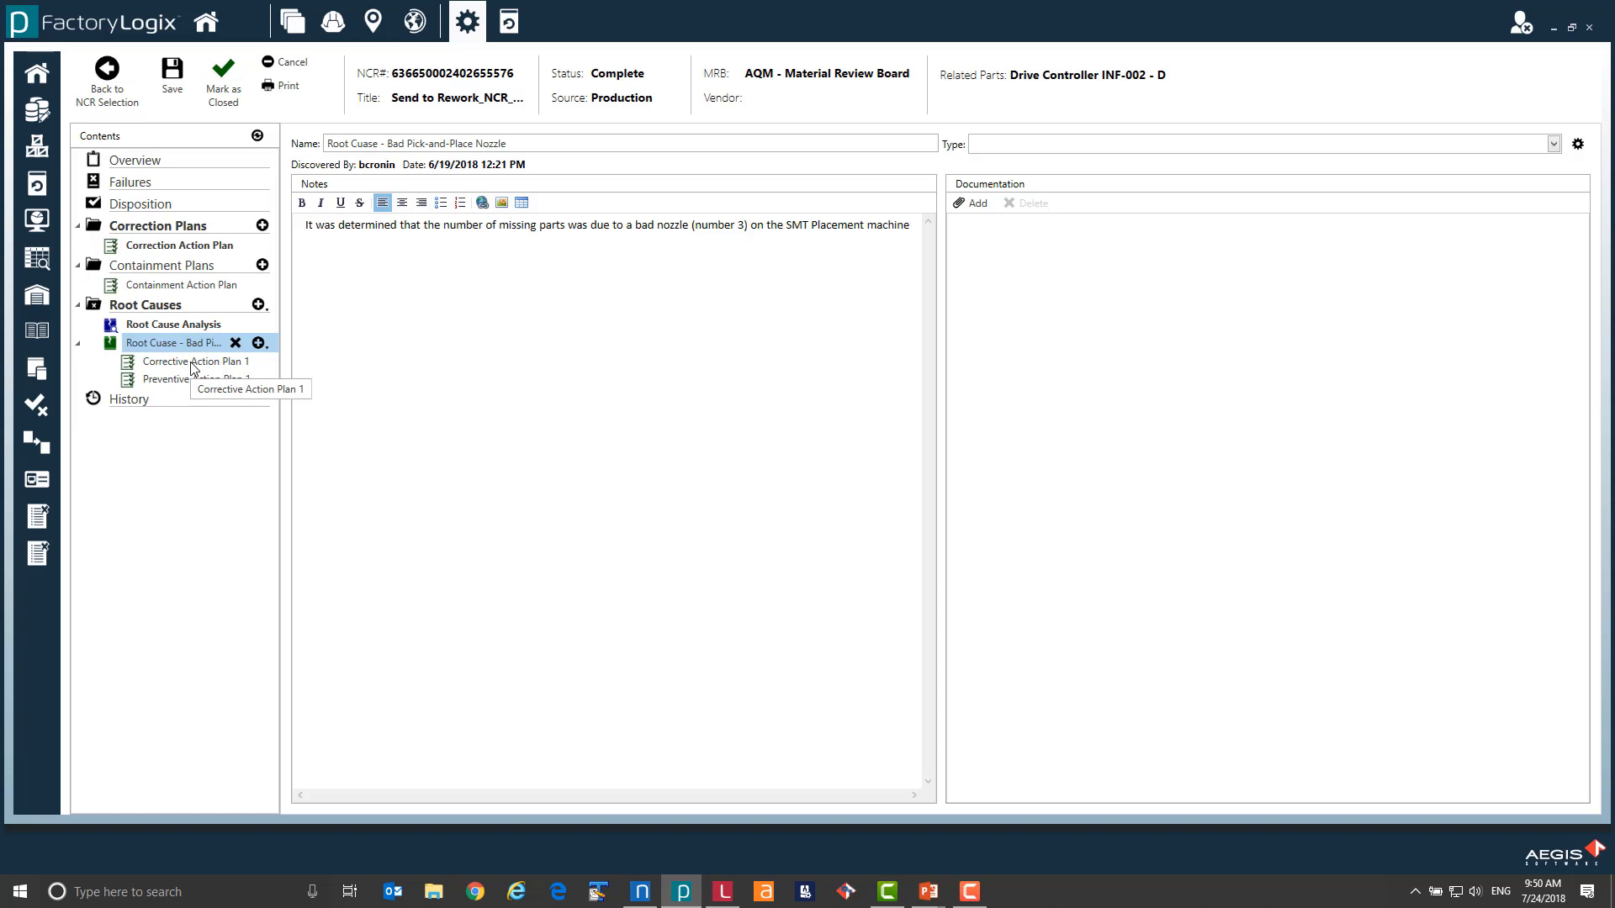
pyautogui.click(191, 363)
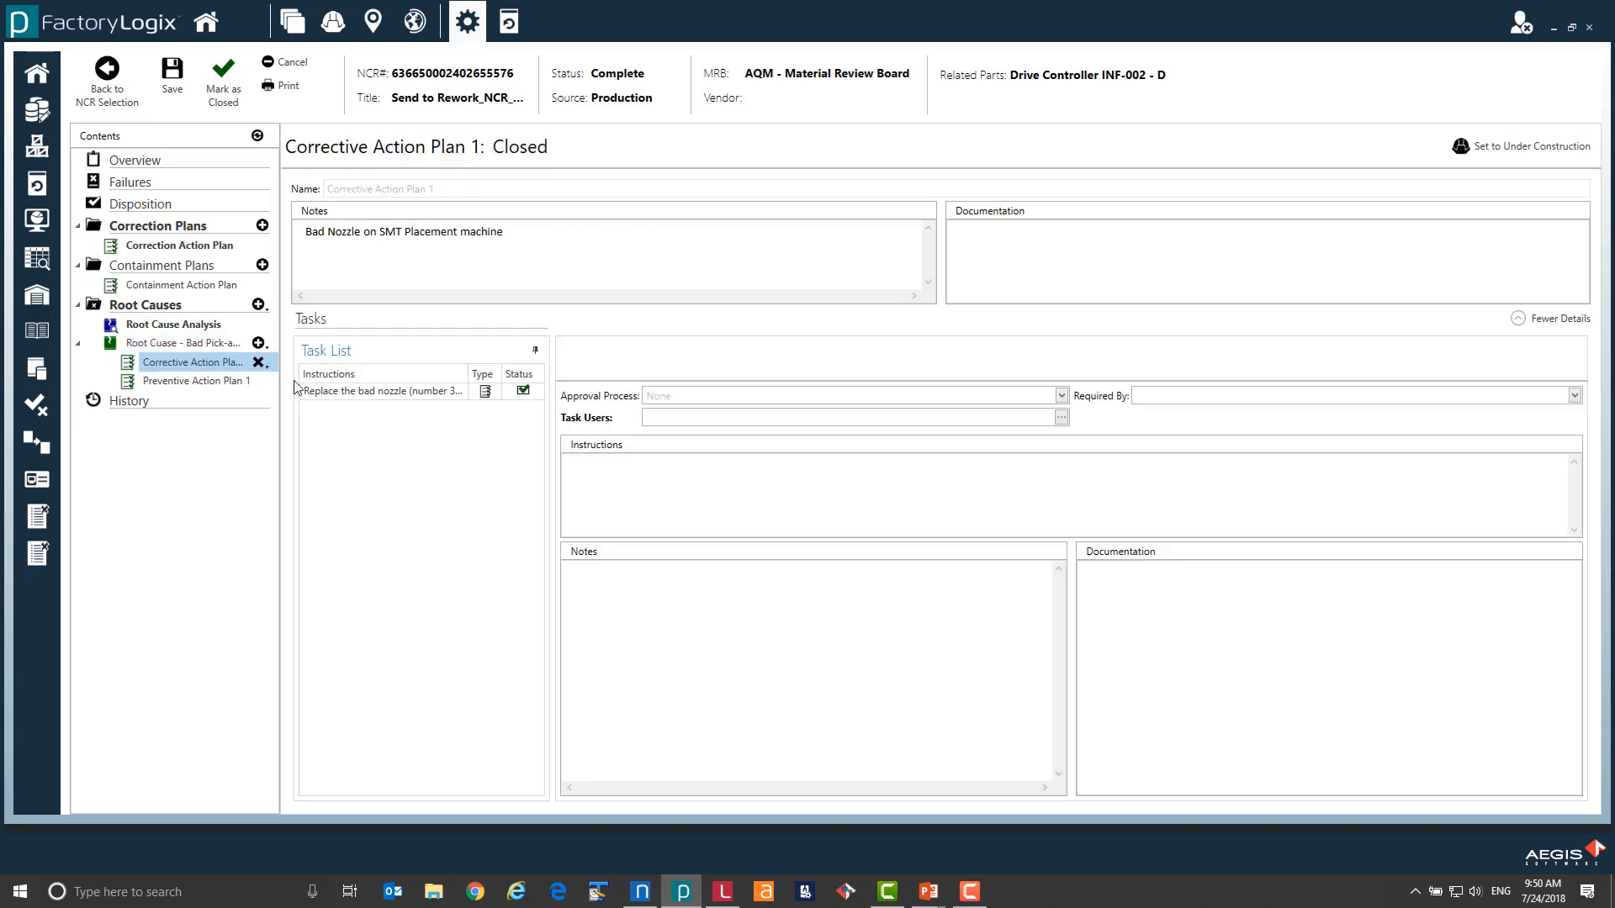
pyautogui.click(340, 393)
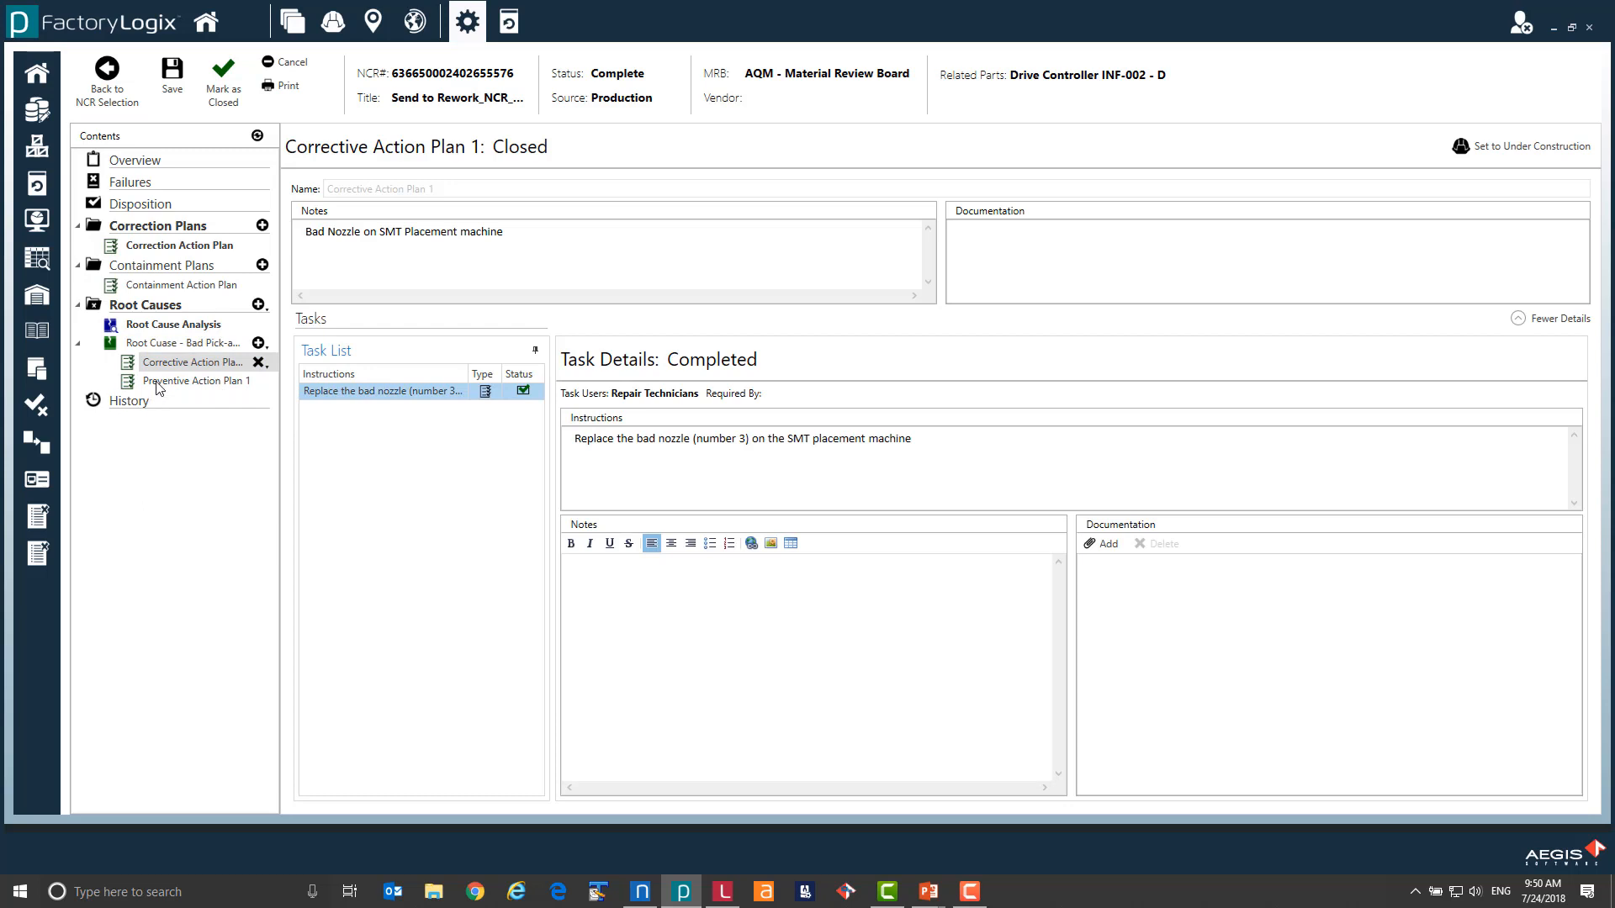
pyautogui.click(194, 380)
pyautogui.click(319, 394)
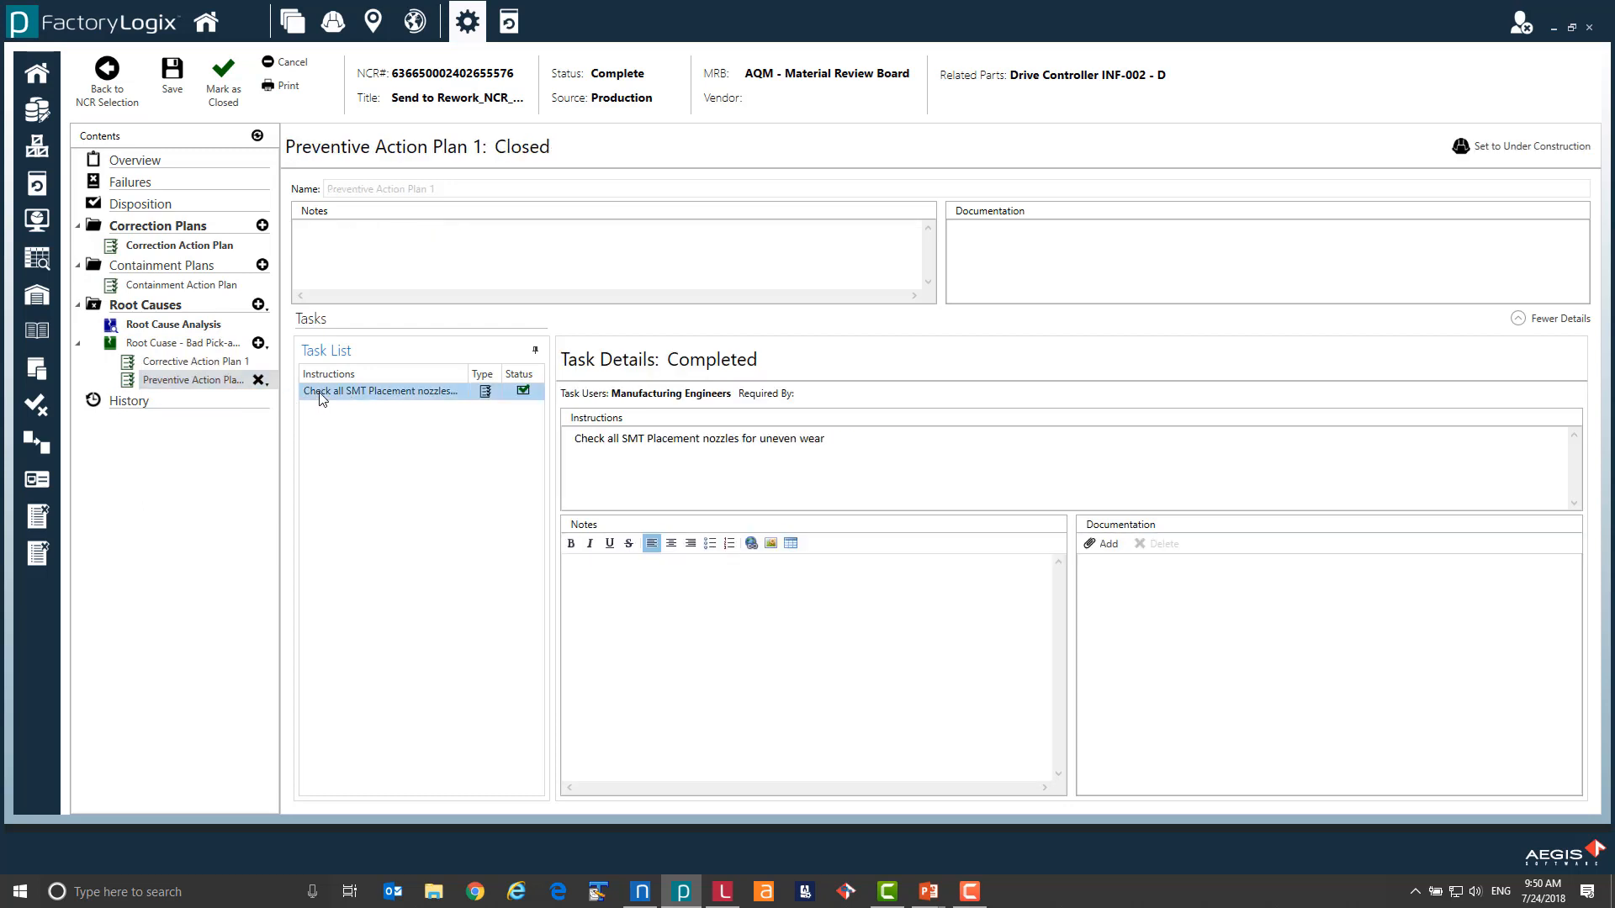
pyautogui.click(129, 402)
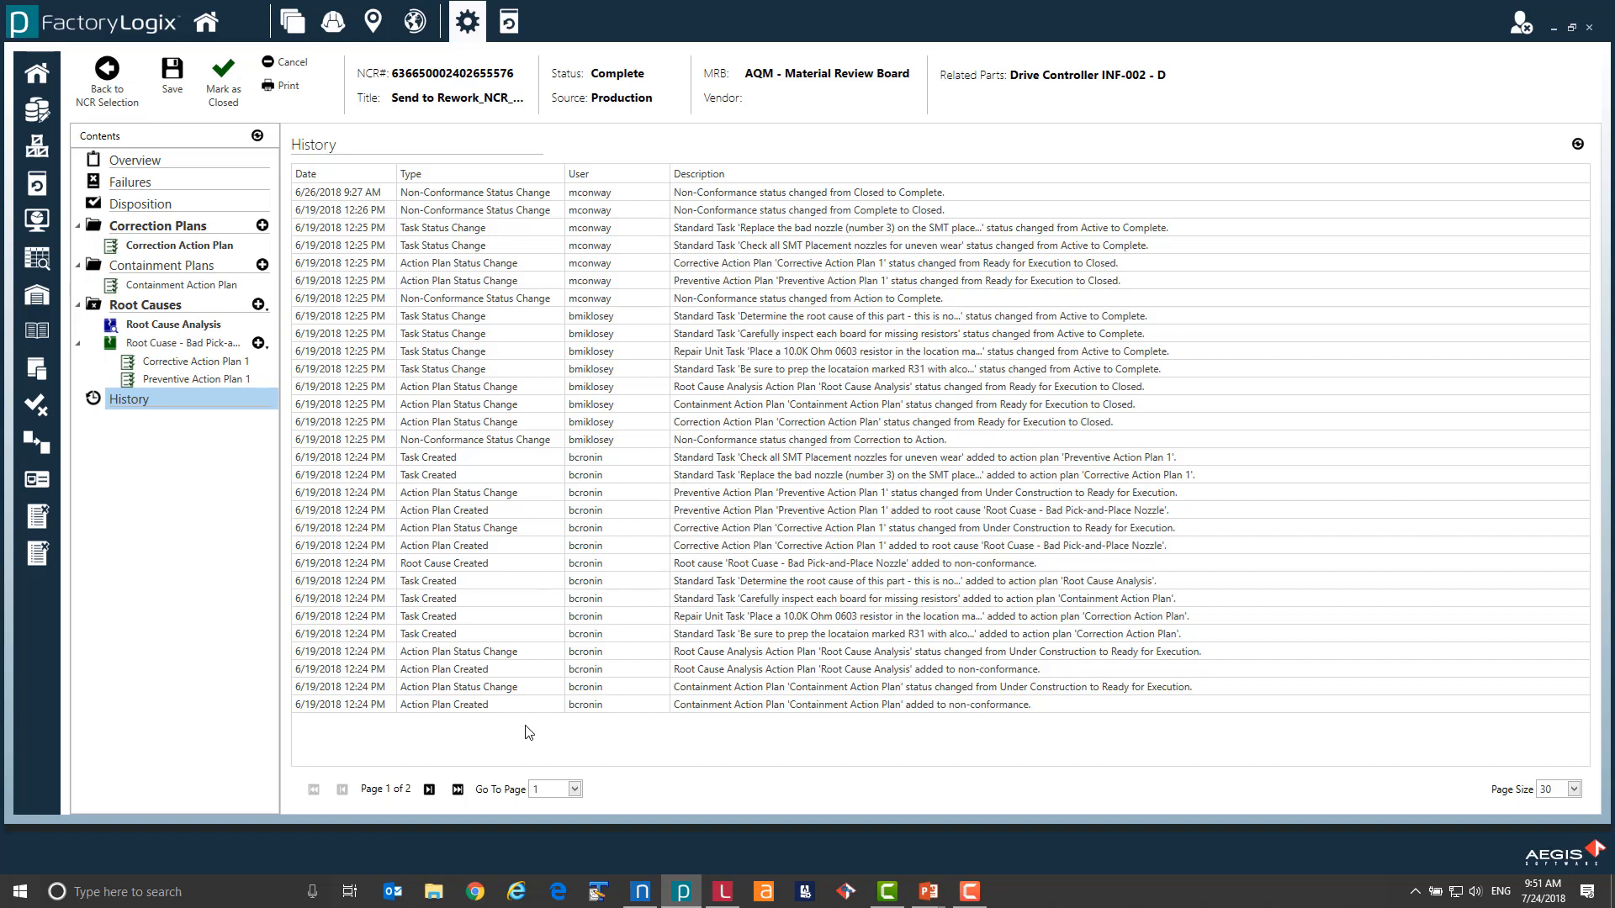
# Switch to FactoryLogix Logistics, log in and open incoming material processing.
pyautogui.click(726, 895)
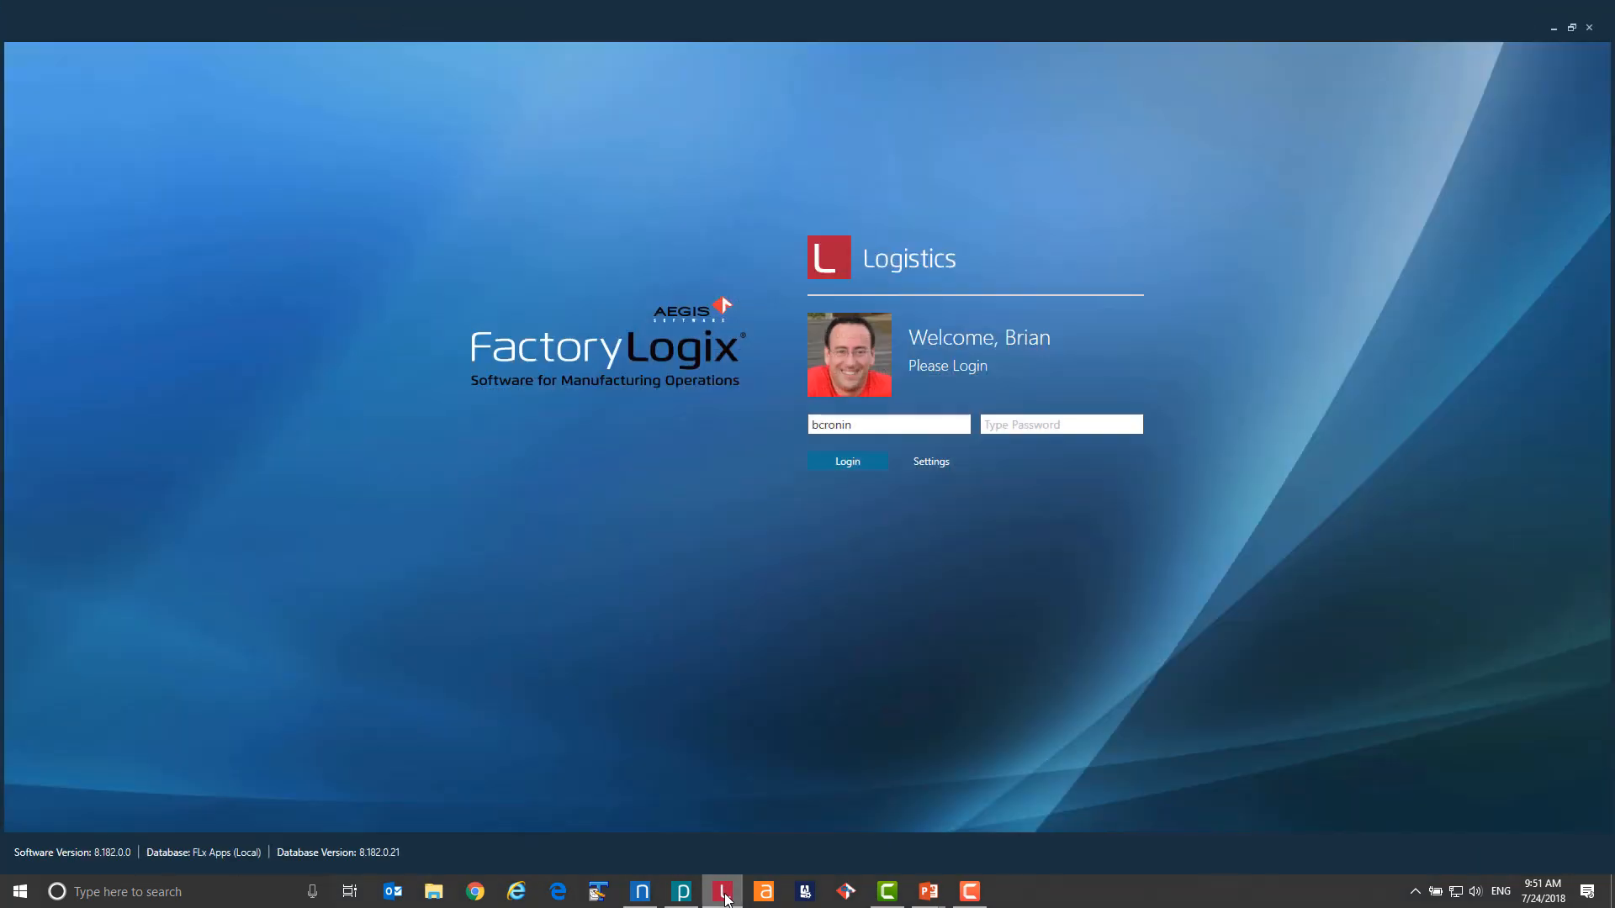
pyautogui.click(844, 467)
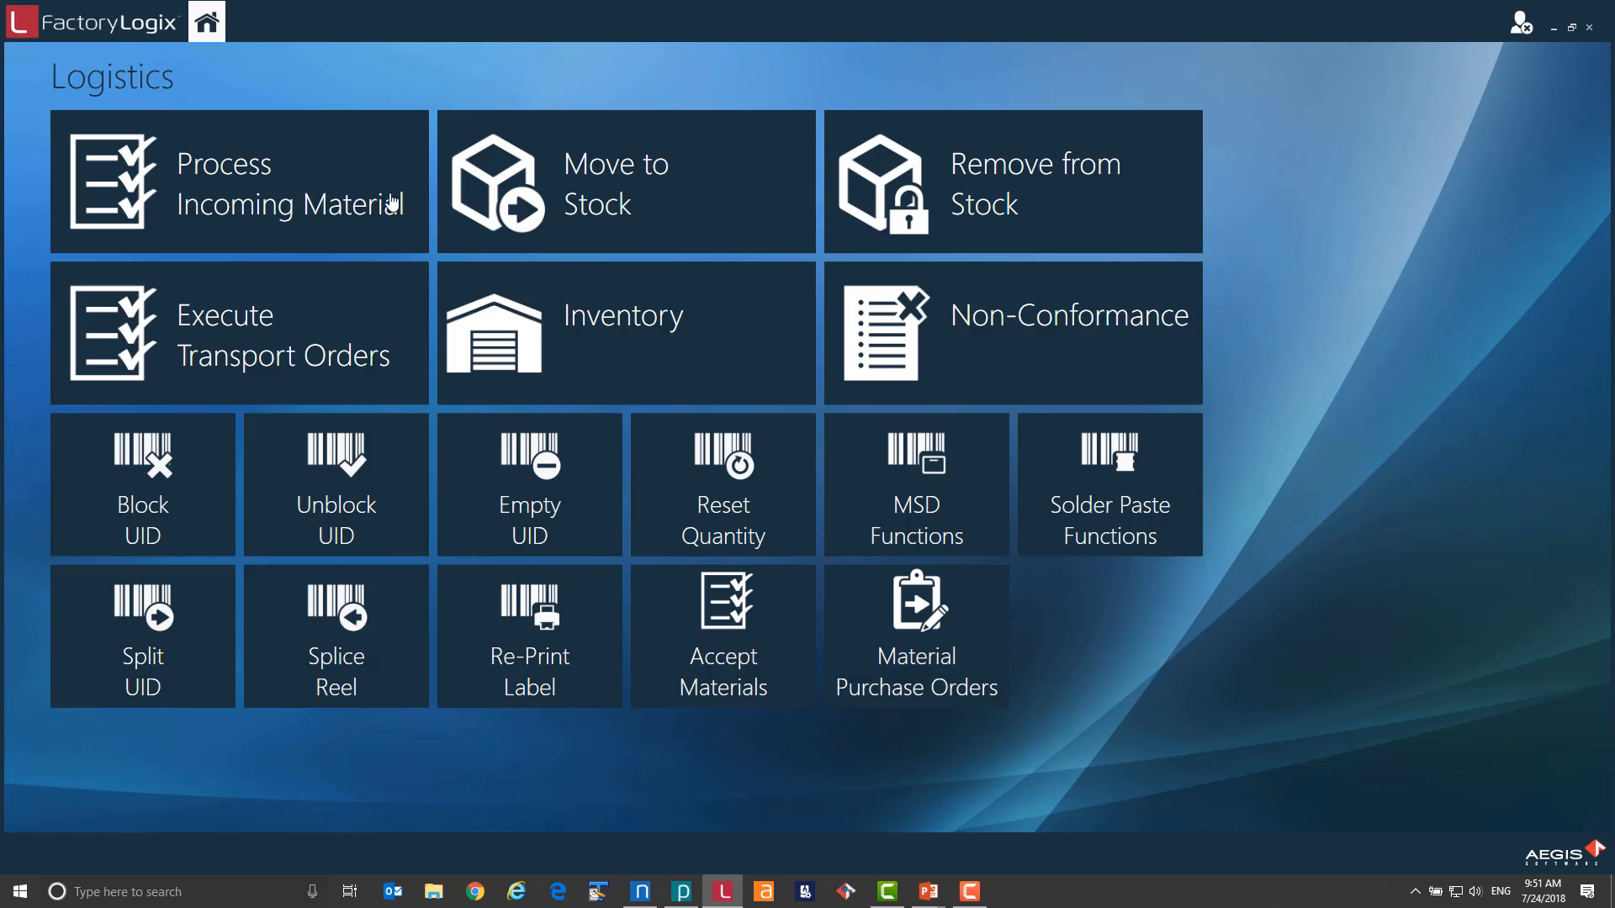
pyautogui.click(368, 187)
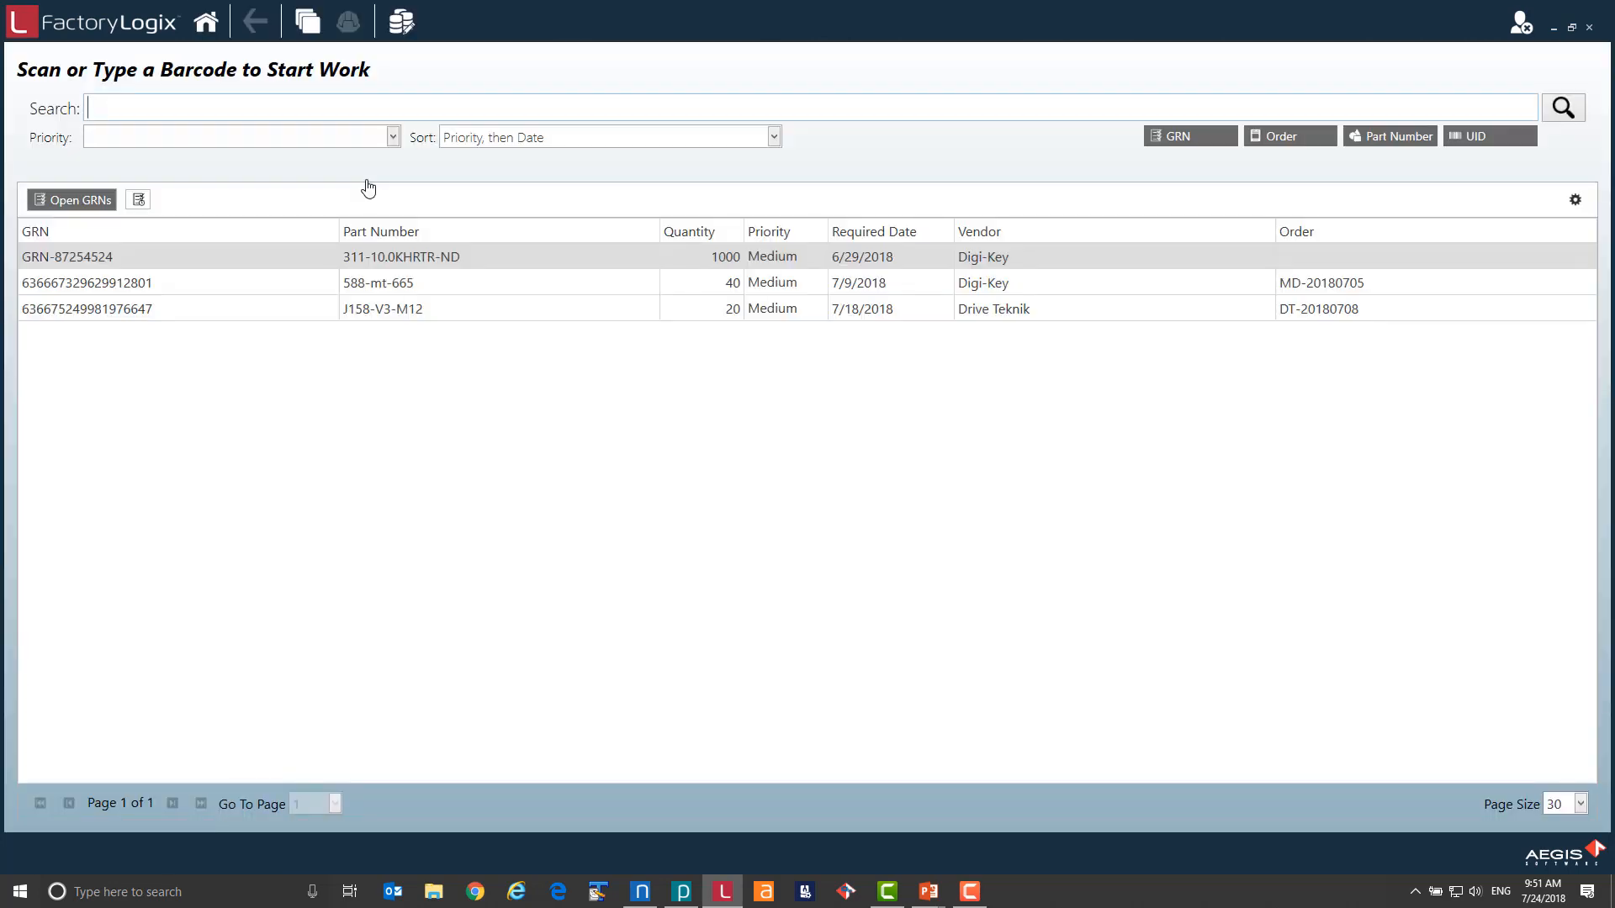
# Open the Sampled Inspection operation for the Drive Teknik receipt of part J158-V3-M12.
pyautogui.click(309, 316)
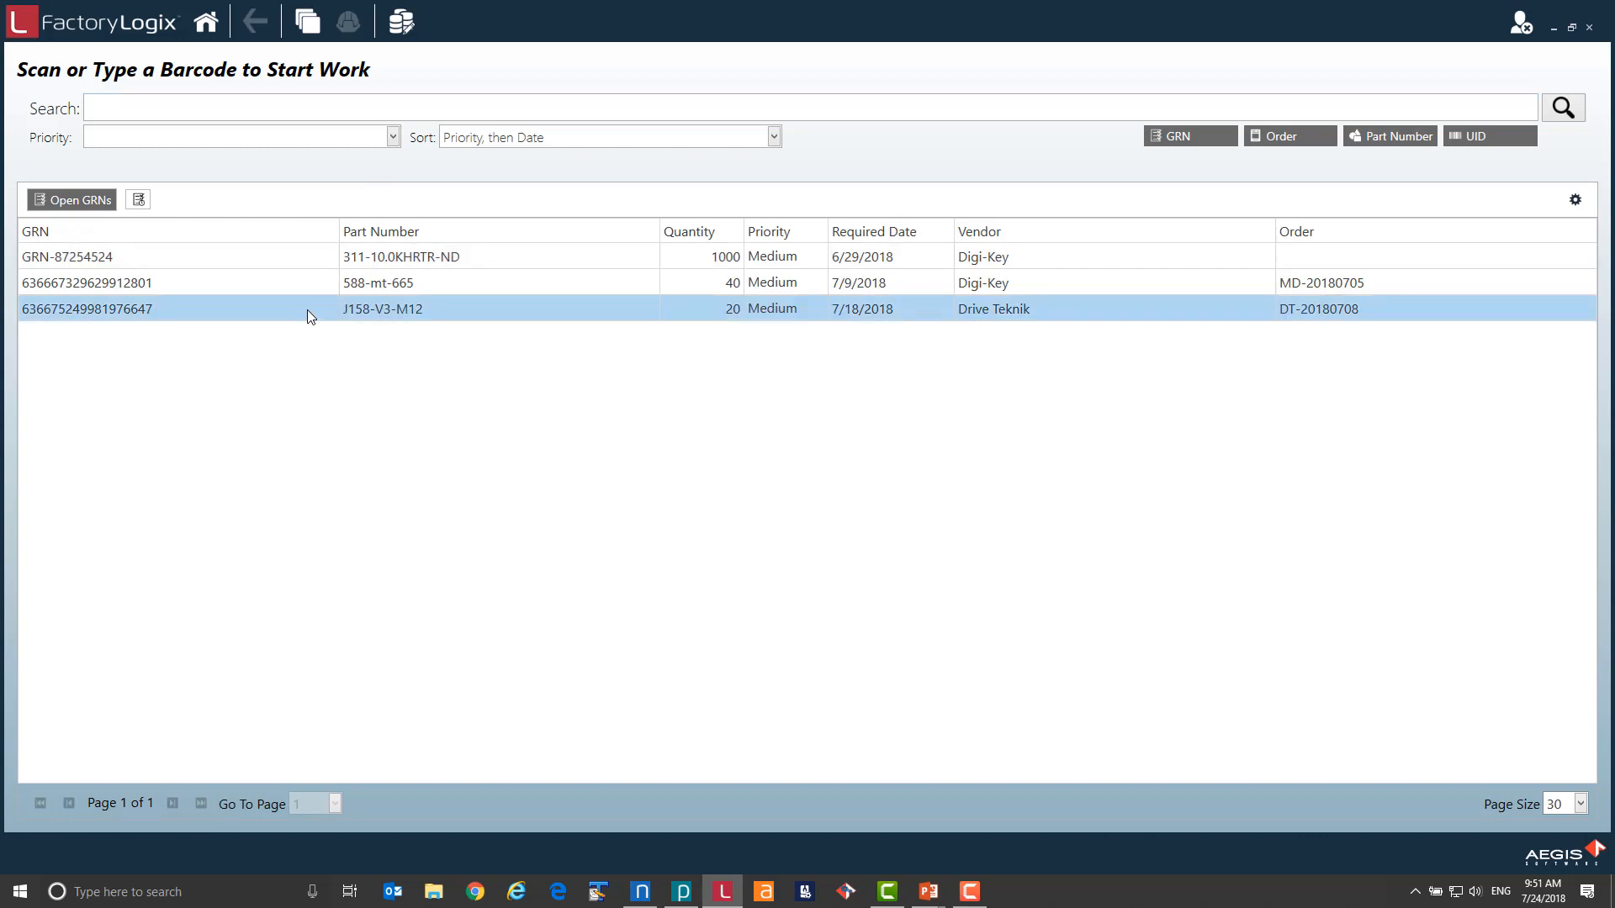
pyautogui.doubleClick(306, 310)
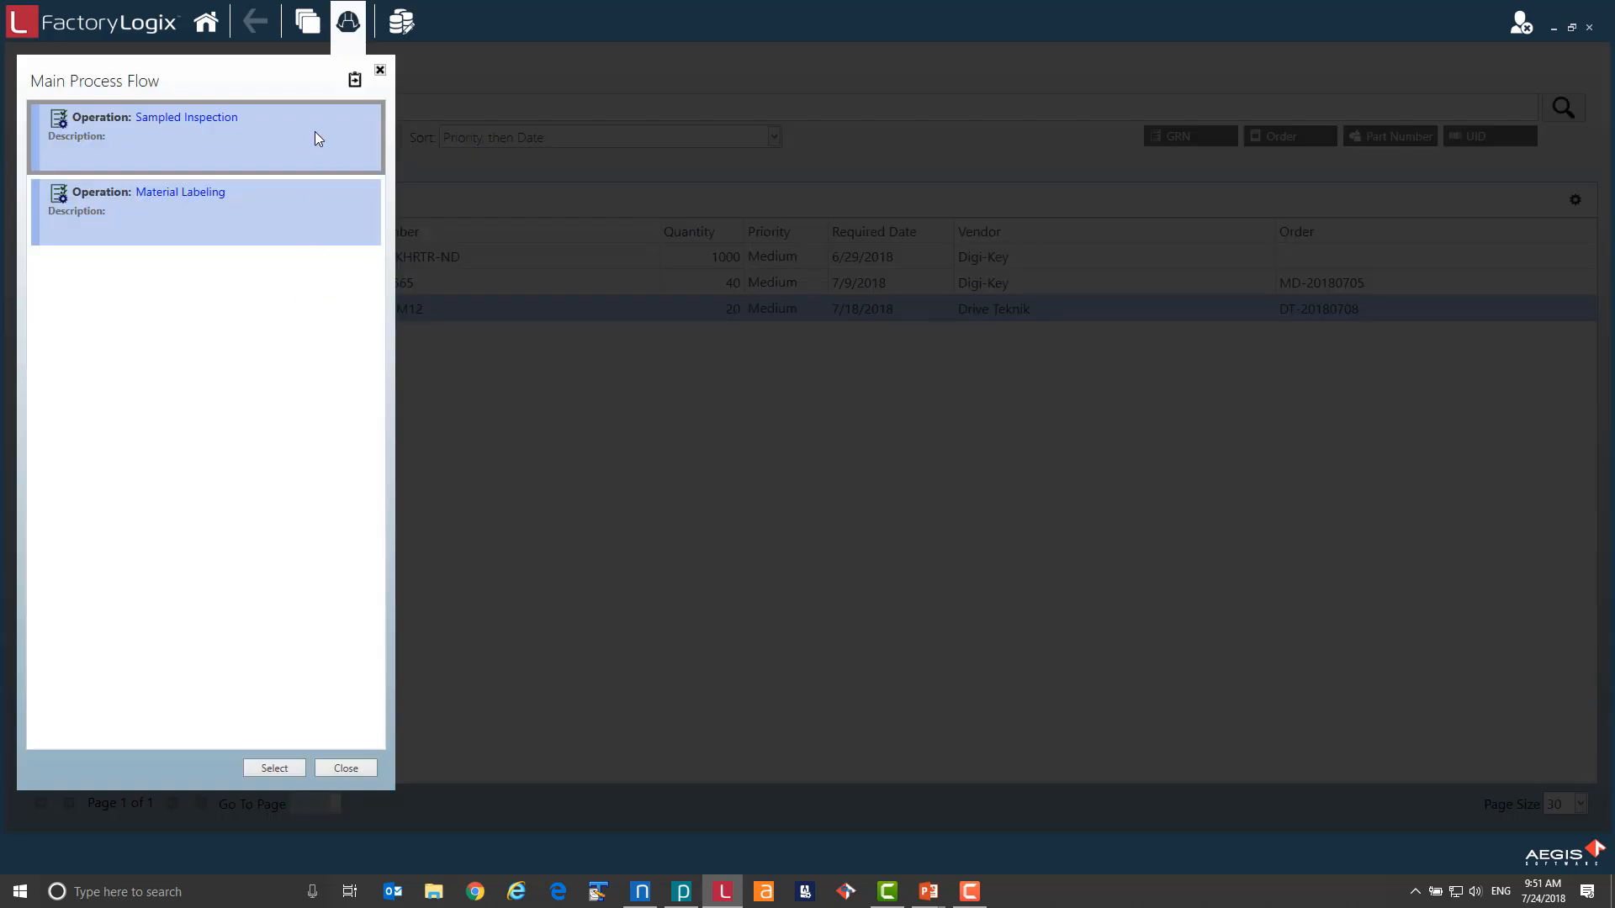
pyautogui.doubleClick(318, 139)
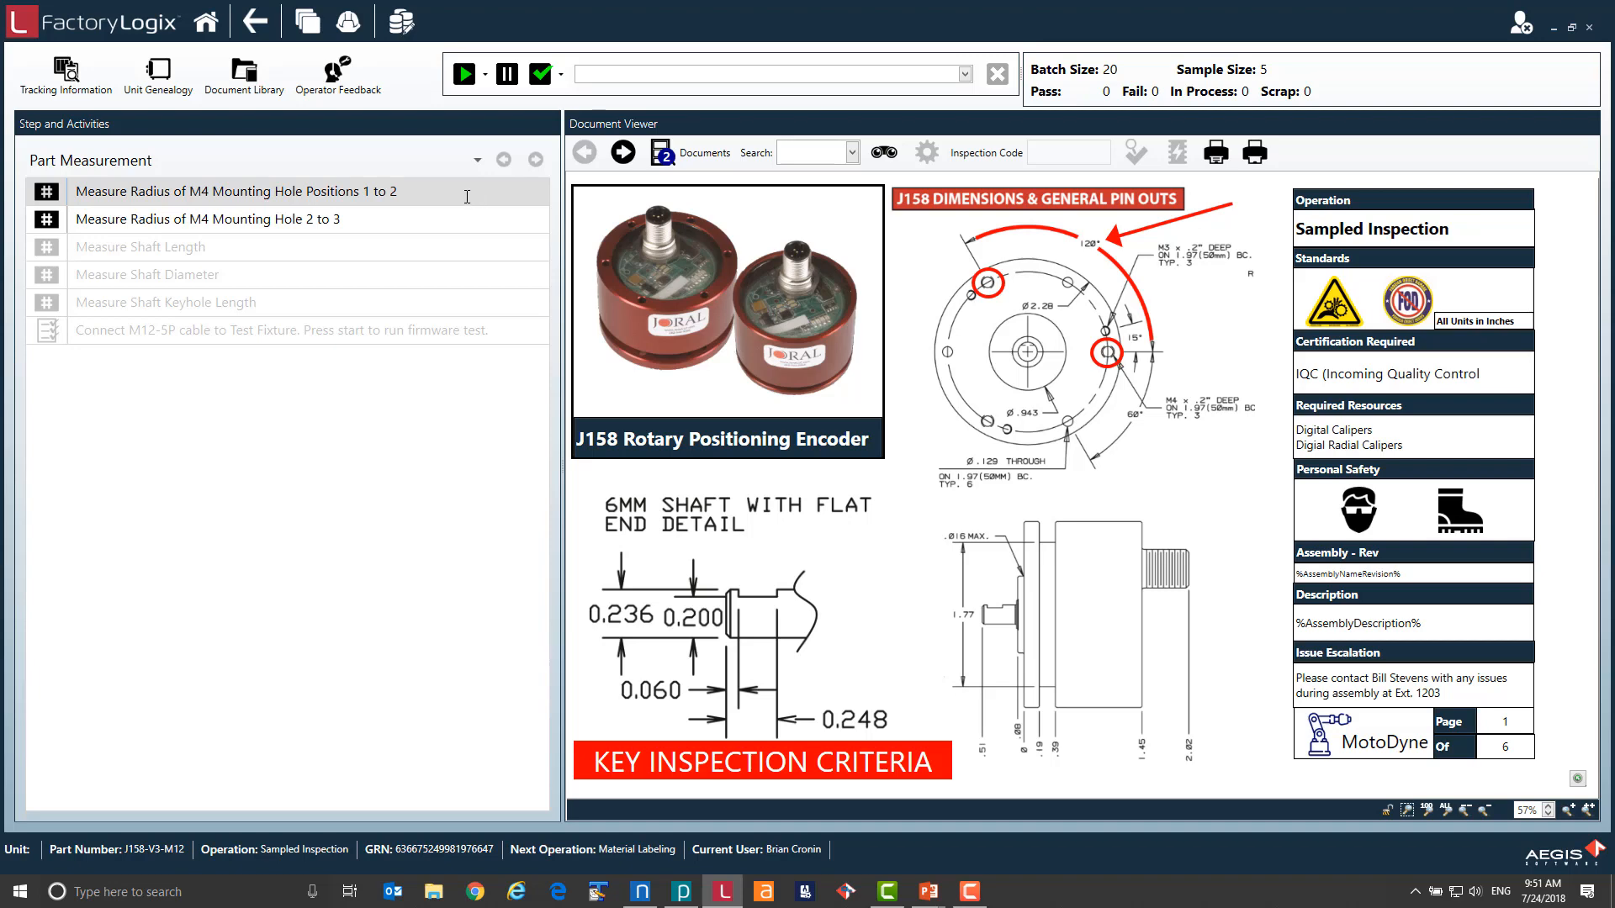
# Start the sampled inspection of part J158-V3-M12 with a quantity of 5.
pyautogui.click(448, 195)
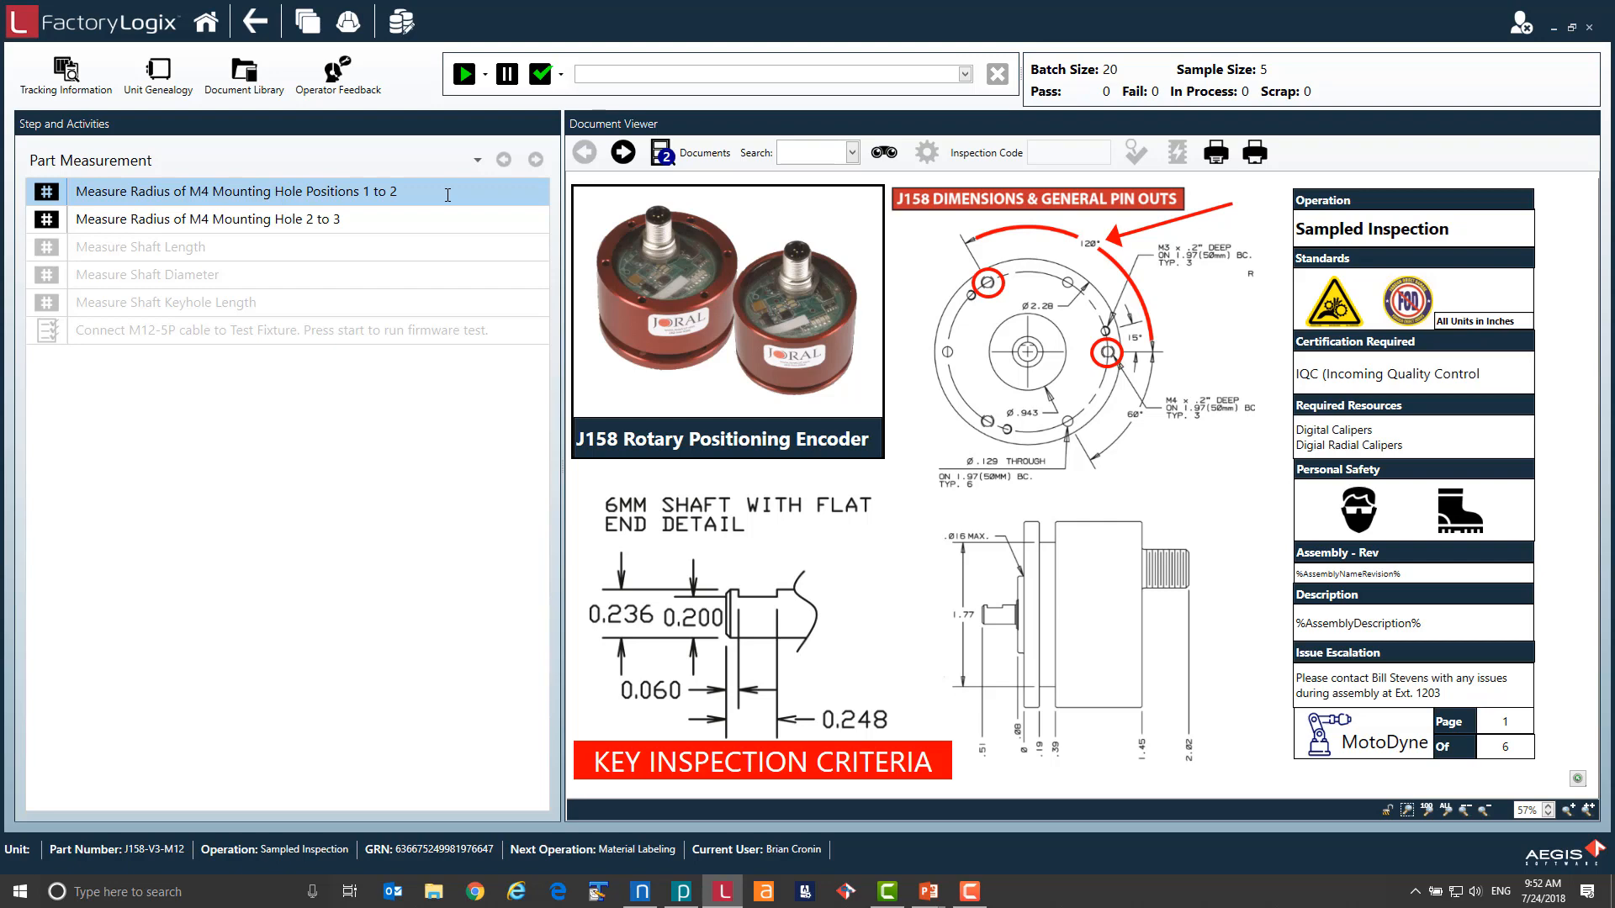
pyautogui.click(463, 74)
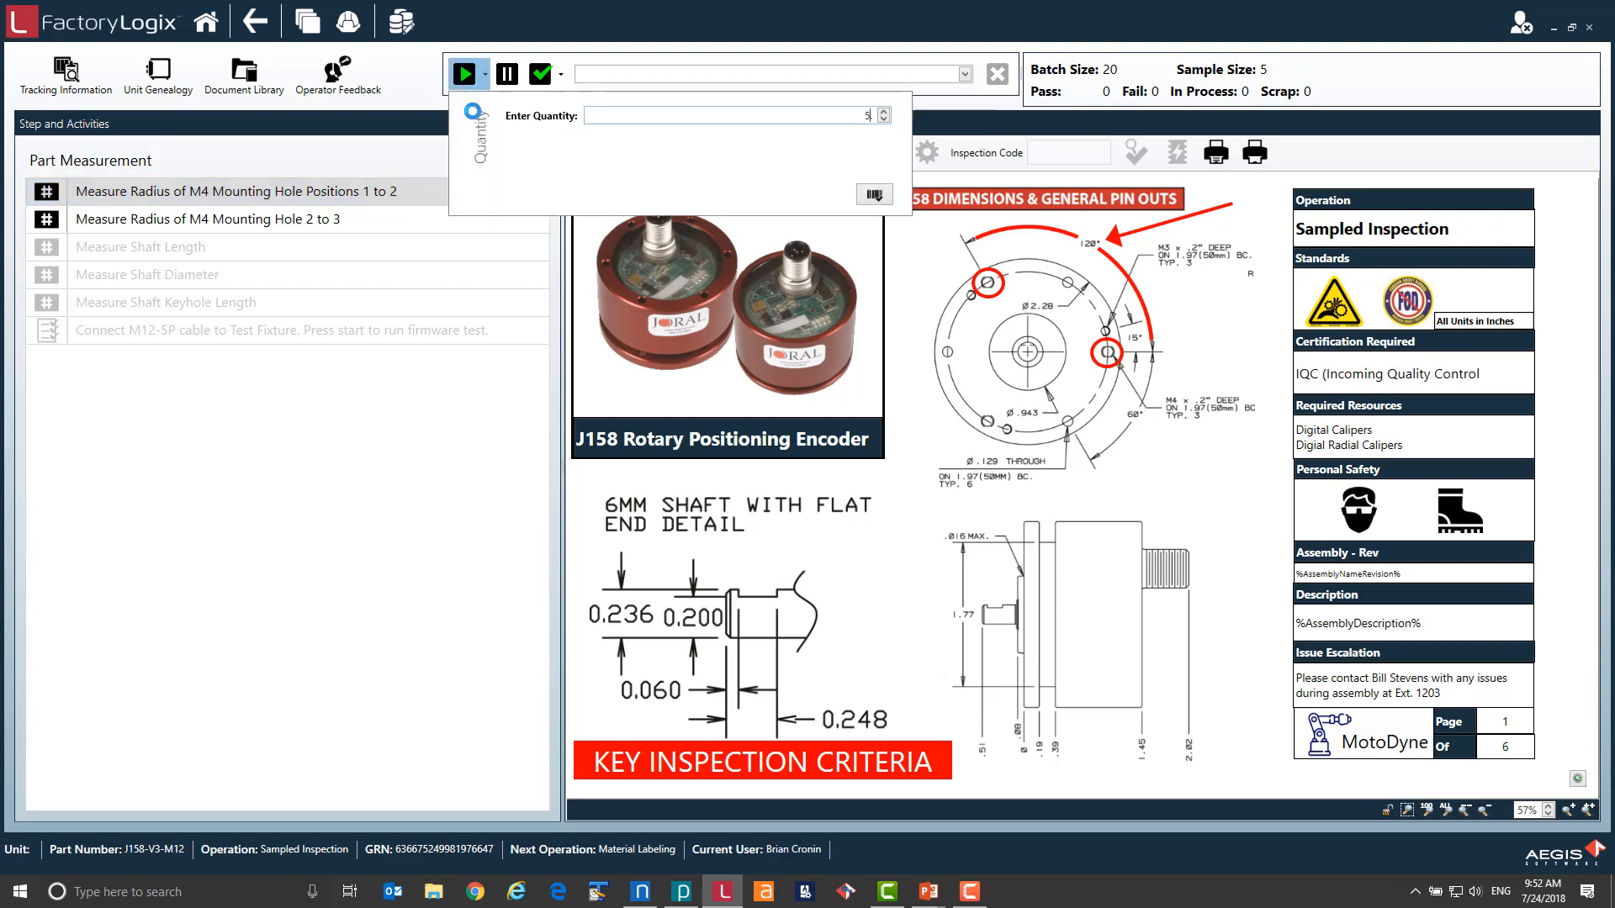
pyautogui.click(867, 198)
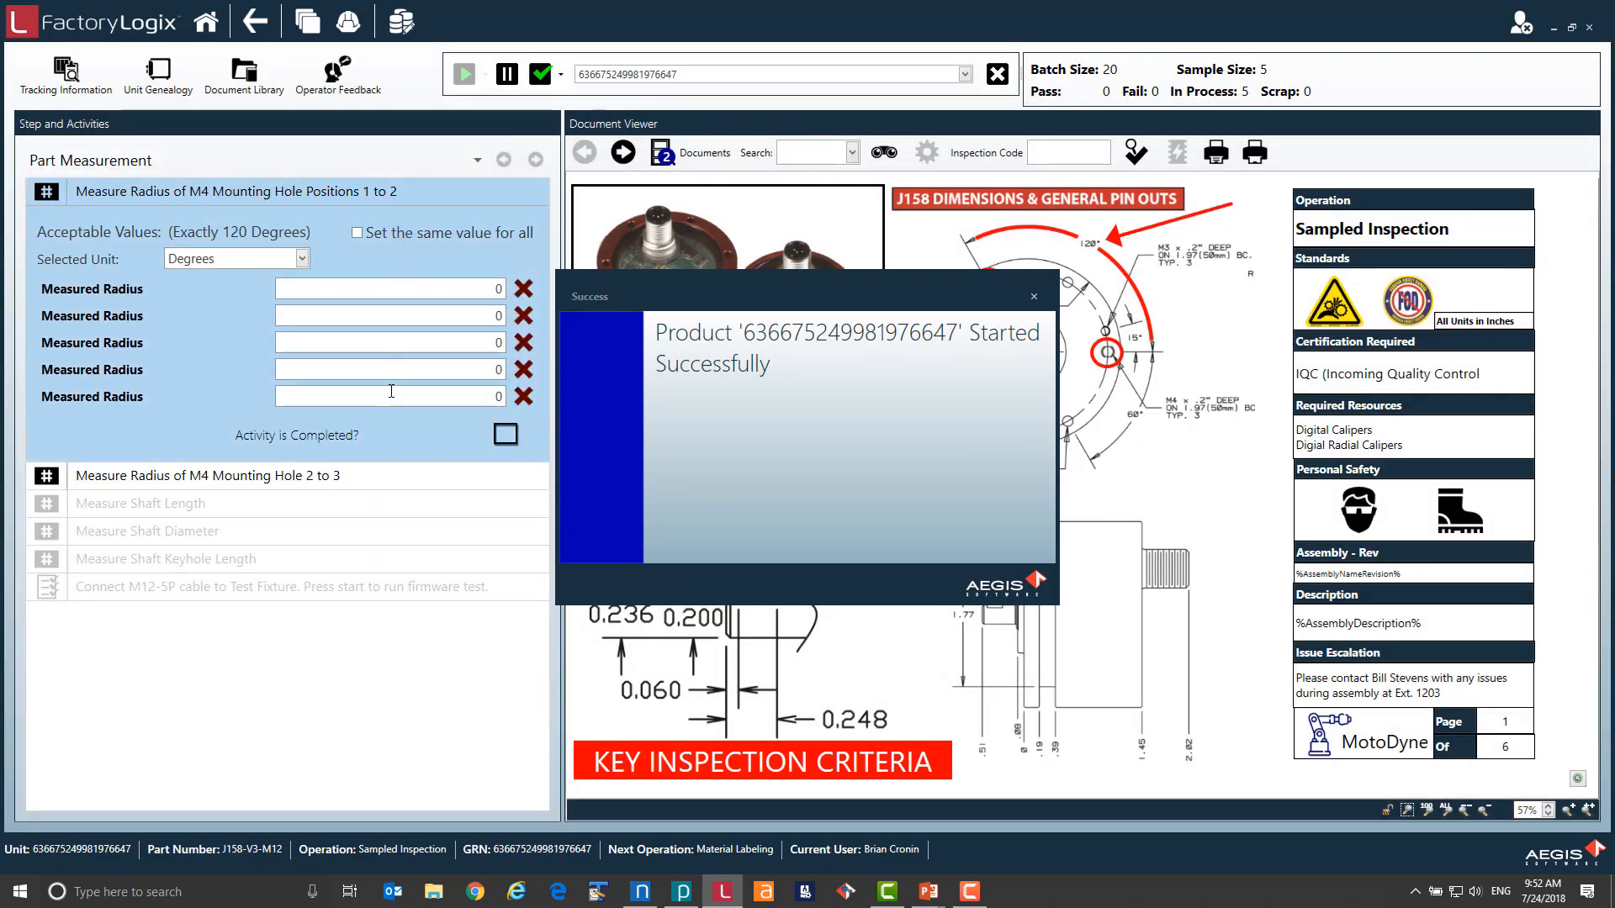
# Examine the Part Measurement activities from M4 Mounting Hole 2 to 3 through shaft length, diameter, keyhole length and the firmware test.
pyautogui.click(399, 476)
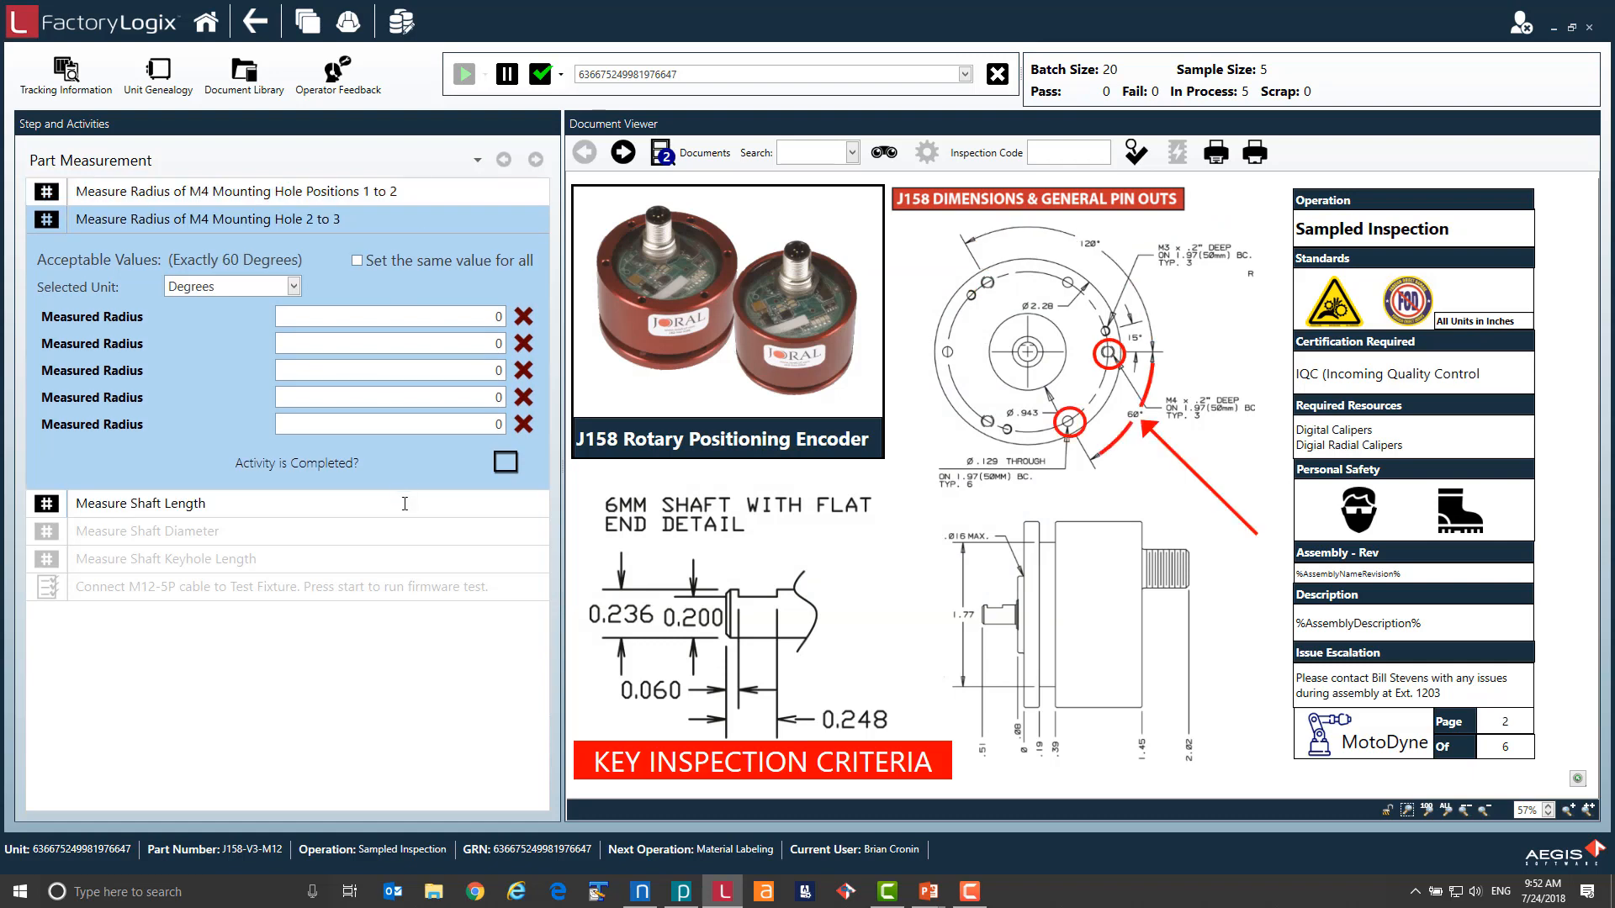
pyautogui.click(404, 503)
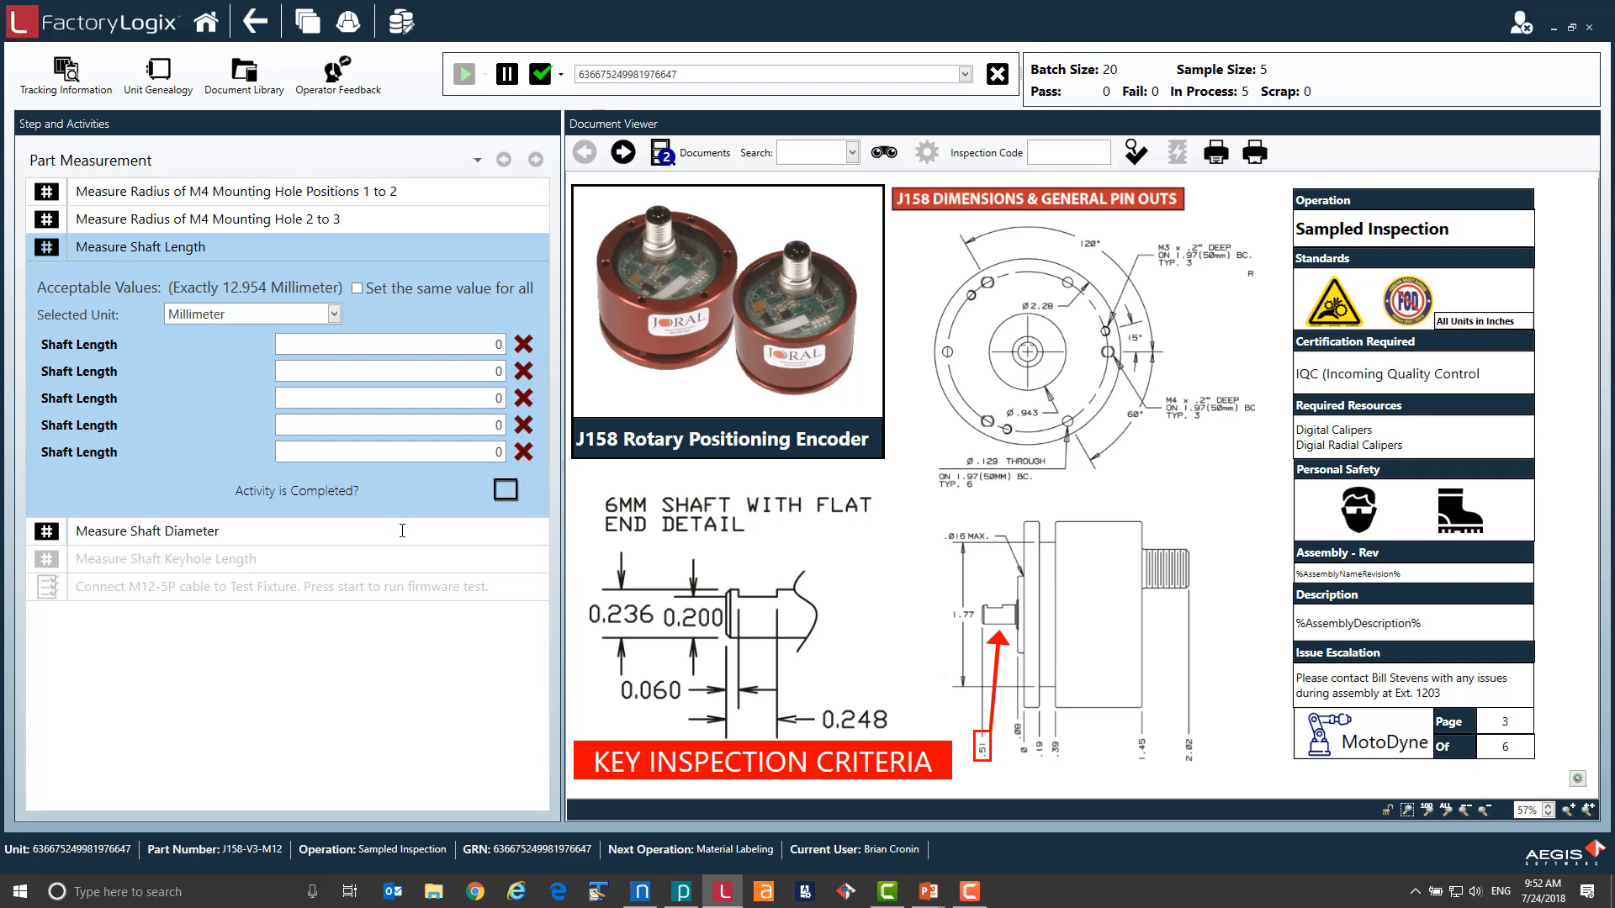
pyautogui.click(402, 531)
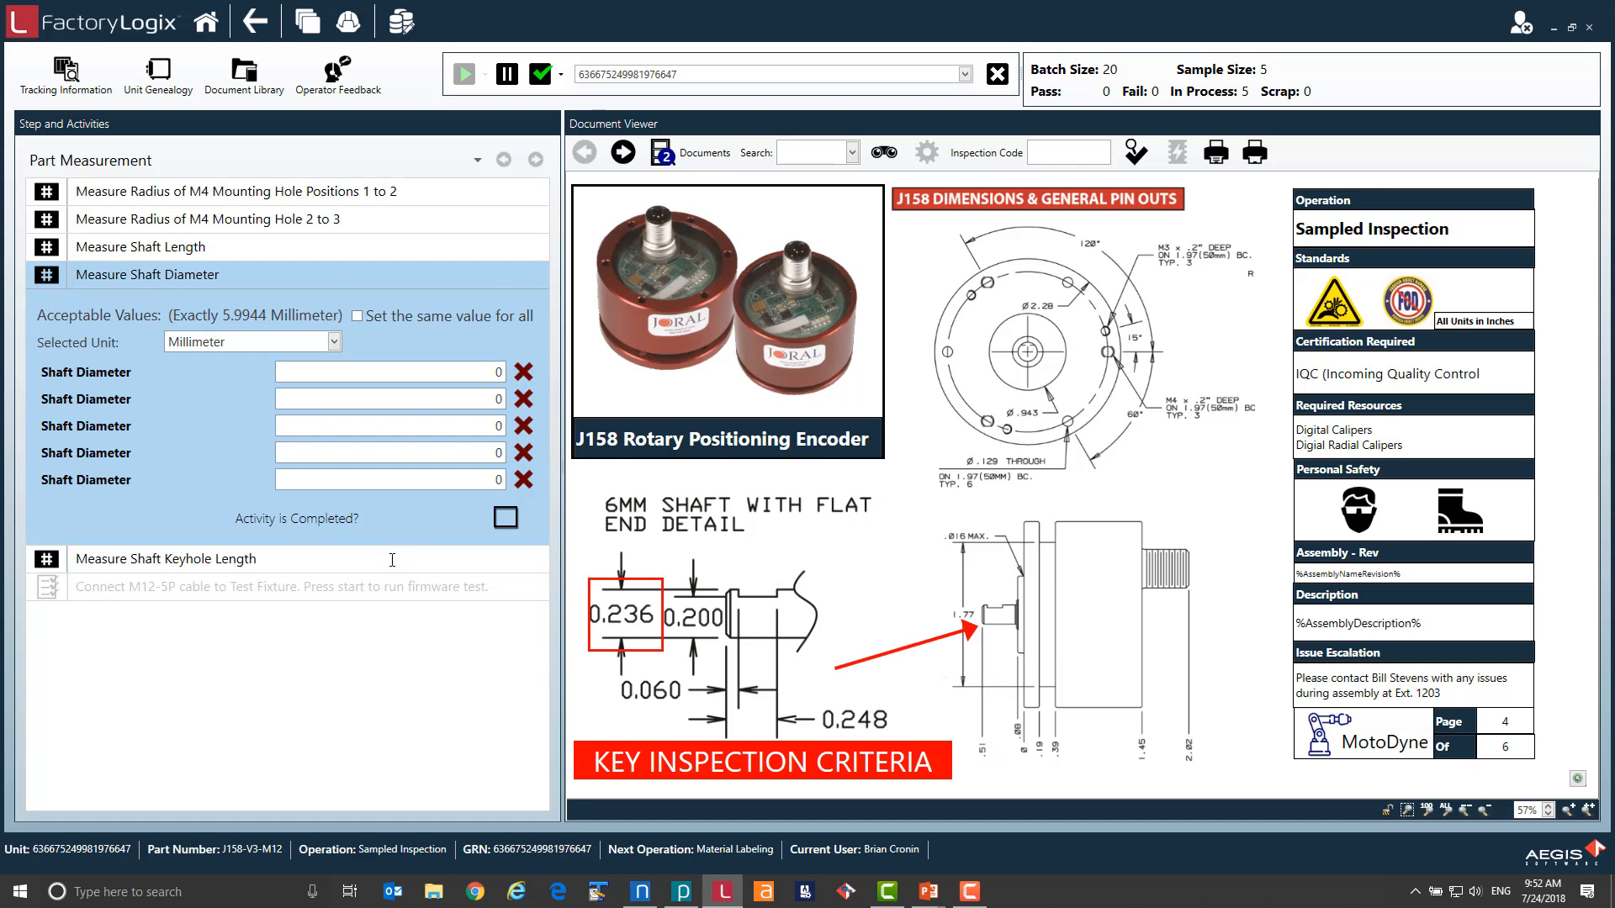
pyautogui.click(391, 559)
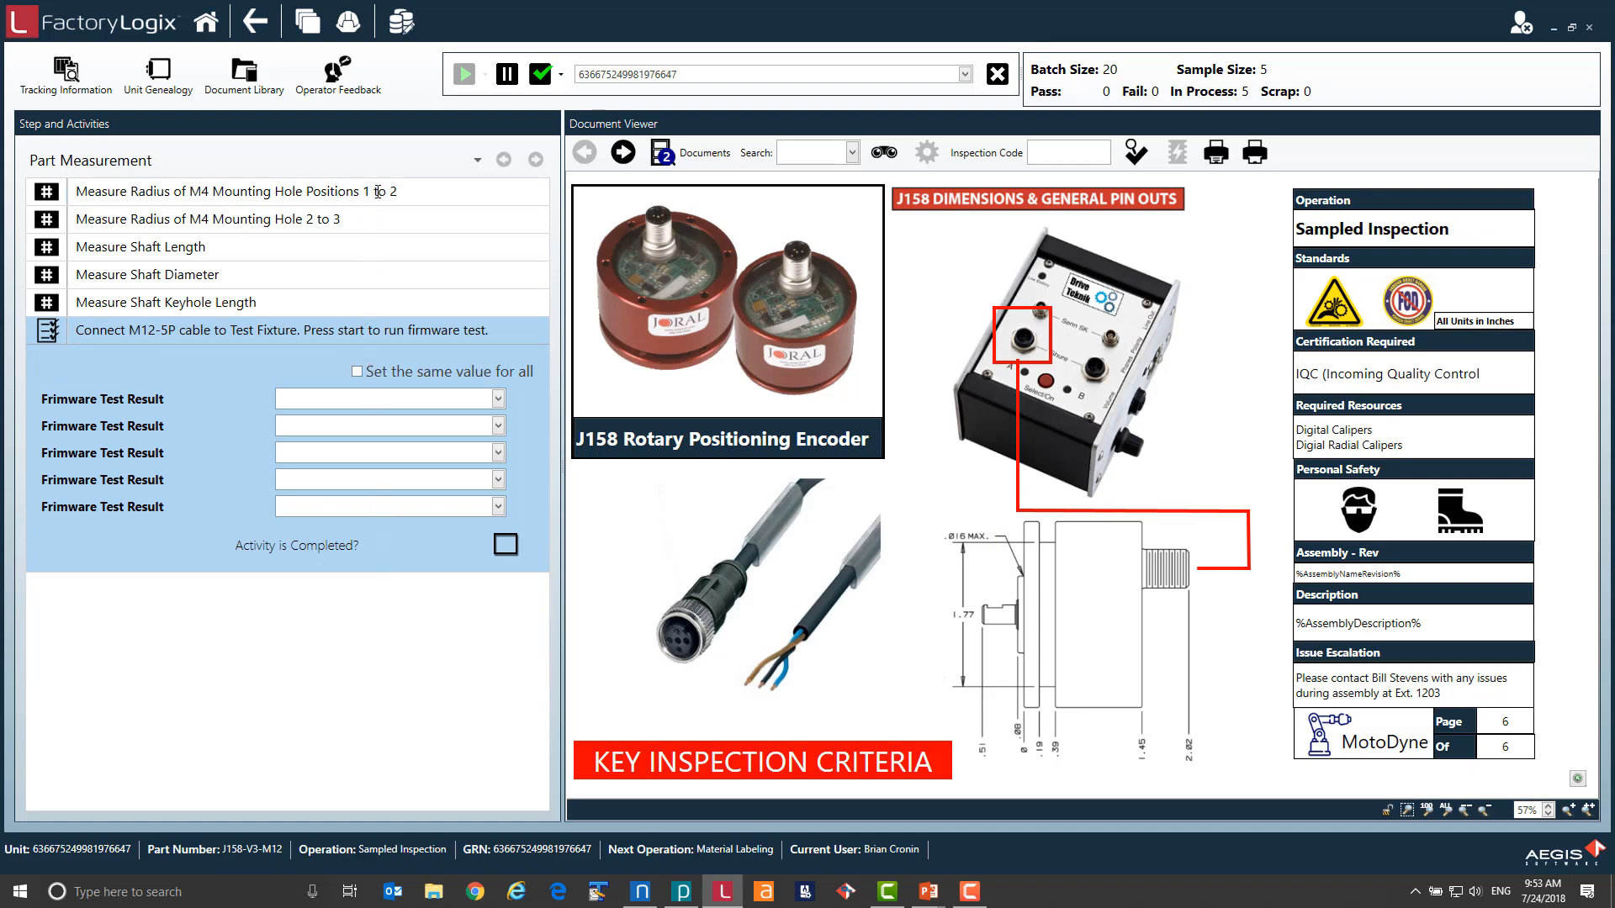
# Read through the J150/J158 rotary position sensor datasheet attached to the inspection.
pyautogui.click(624, 155)
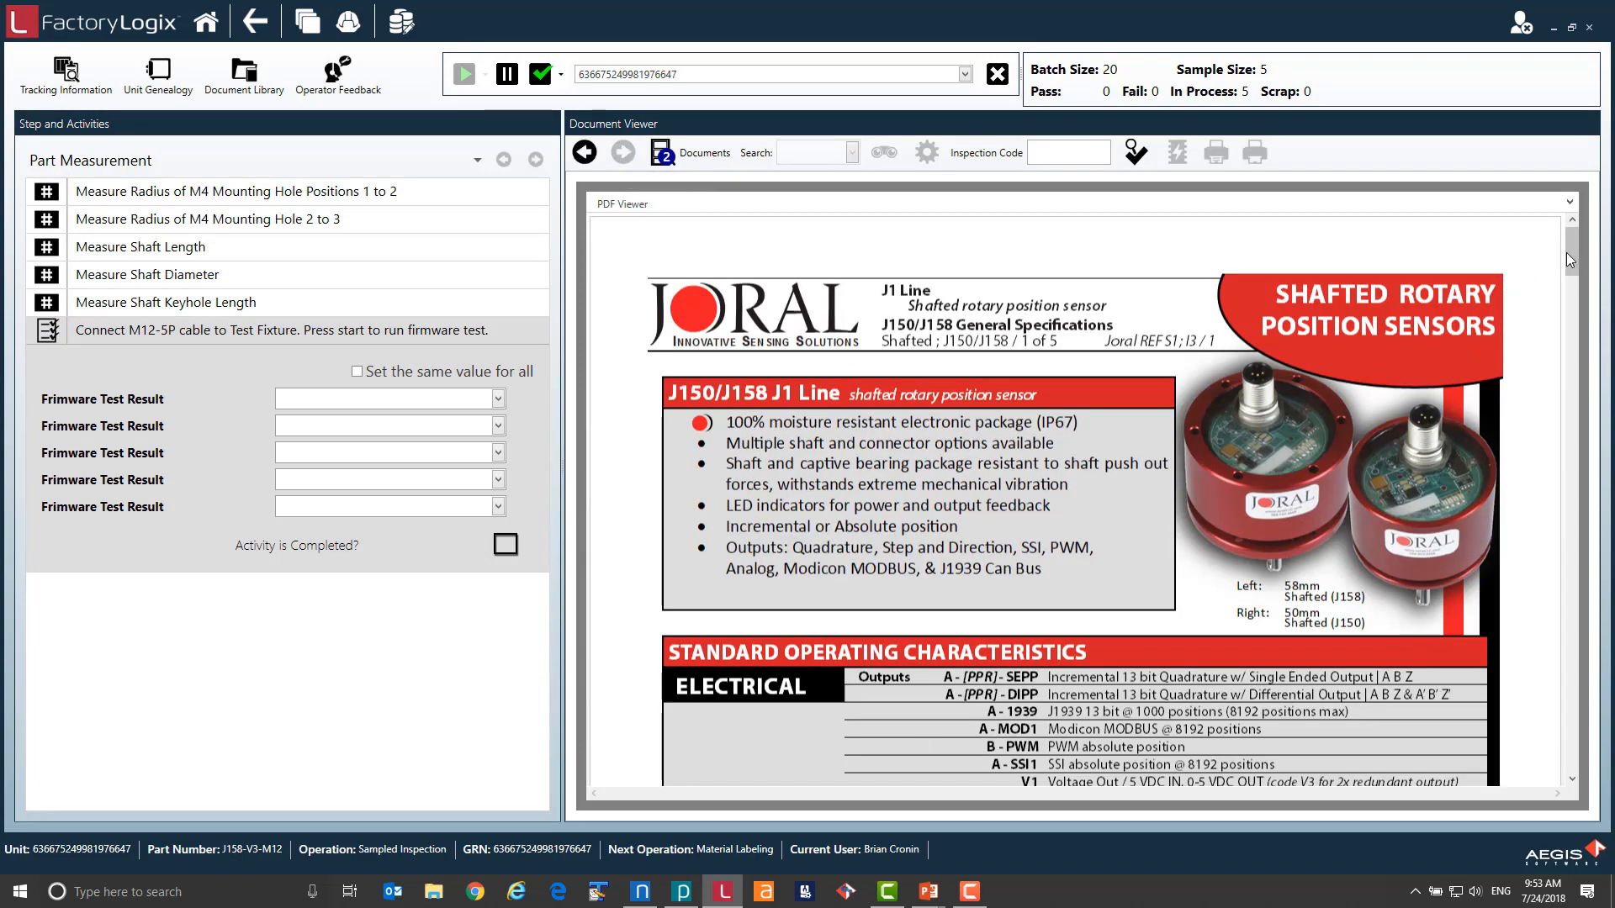
pyautogui.moveTo(1567, 247); pyautogui.dragTo(1572, 416)
pyautogui.moveTo(1584, 361); pyautogui.dragTo(1574, 221)
# Switch to FactoryLogix's template area, open the sampling plan definitions, and examine the available plan types and the 105E Sample Plan - 0.65 AQL standard.
pyautogui.click(641, 901)
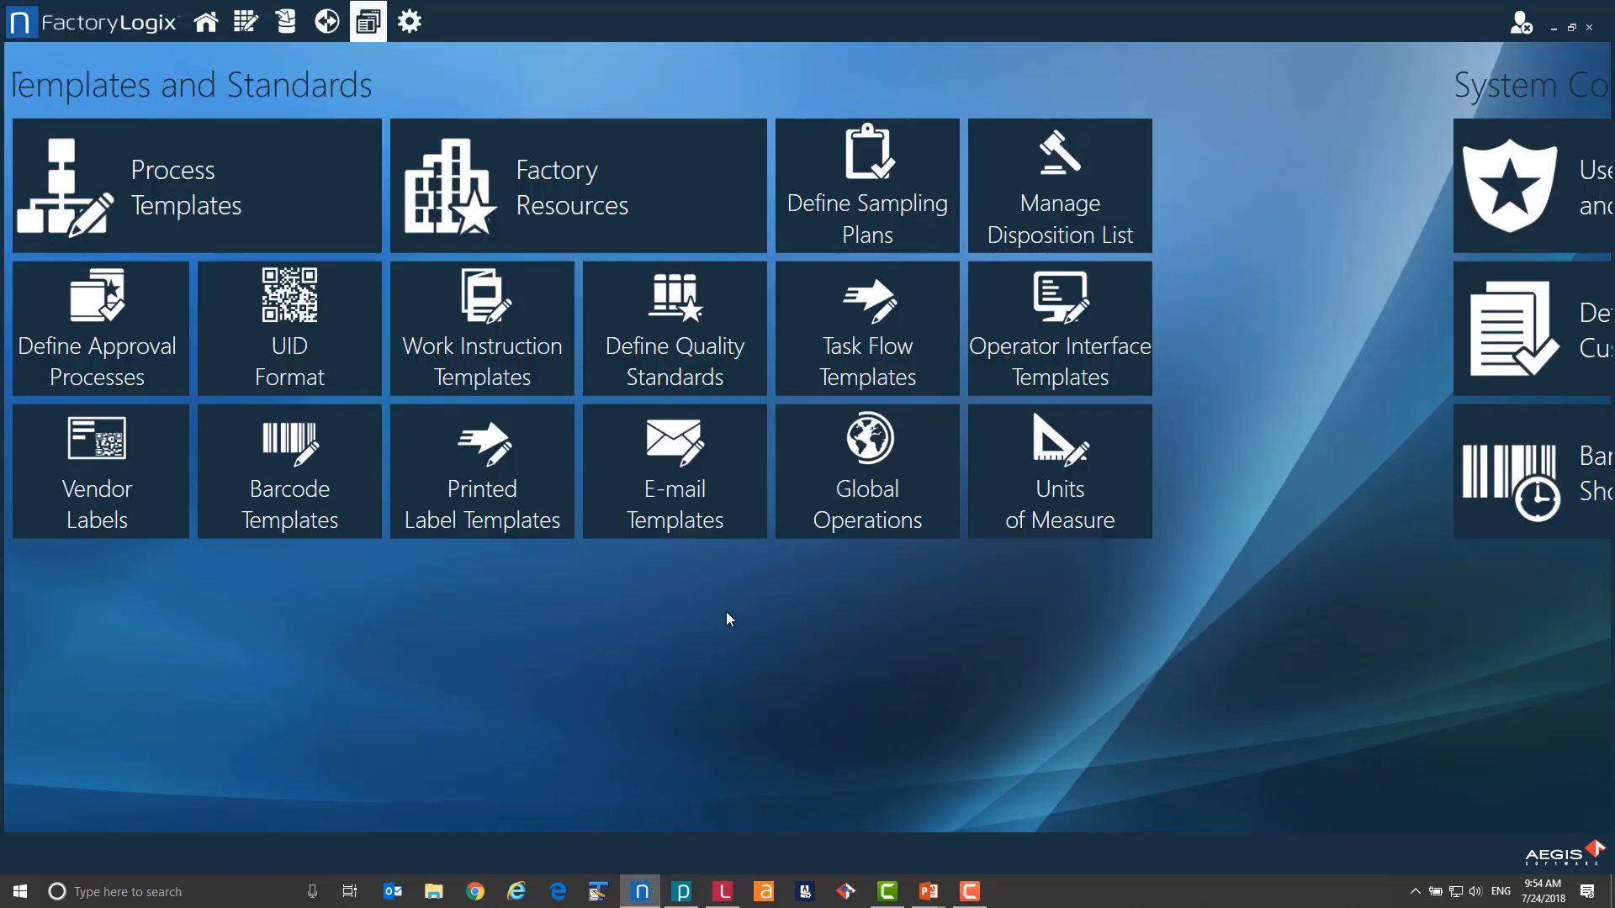
pyautogui.click(912, 227)
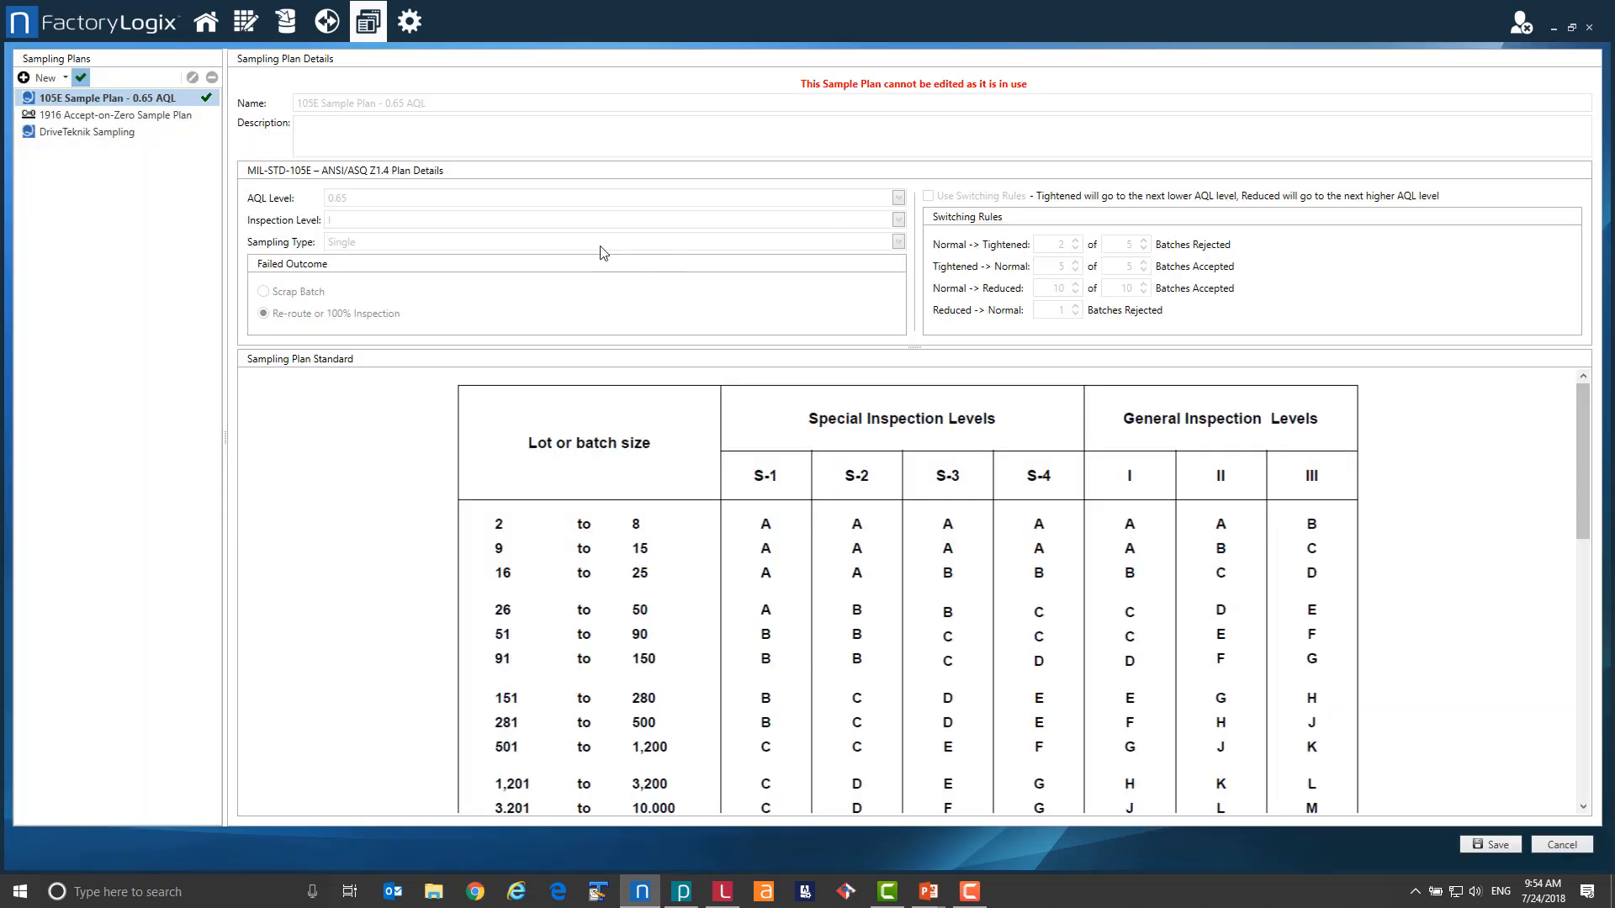
pyautogui.click(65, 78)
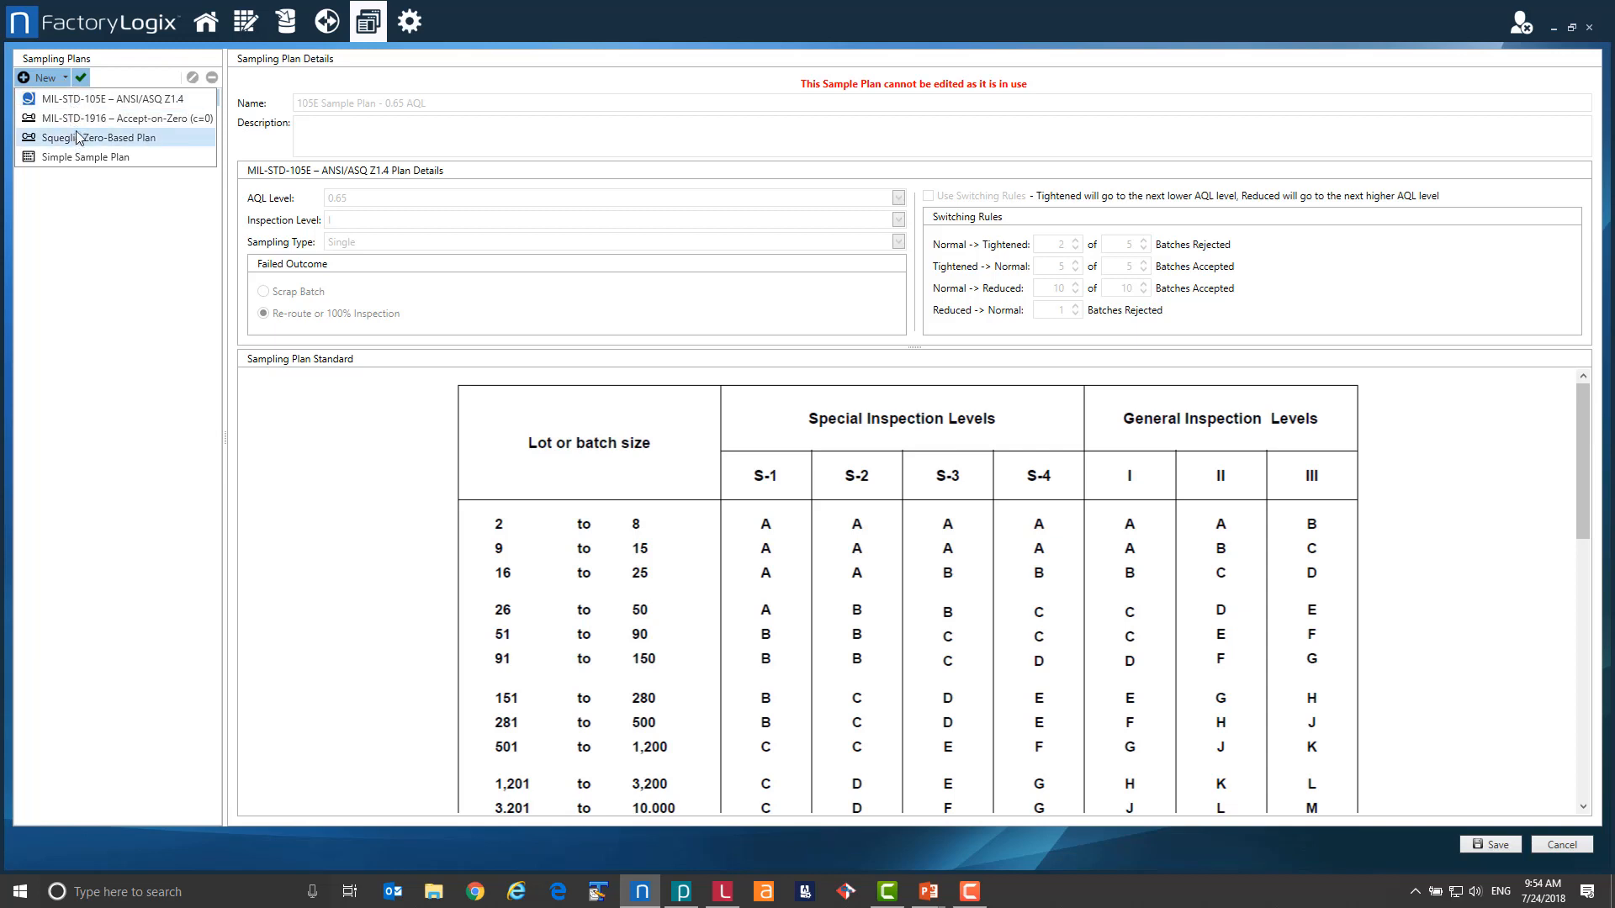
pyautogui.click(65, 79)
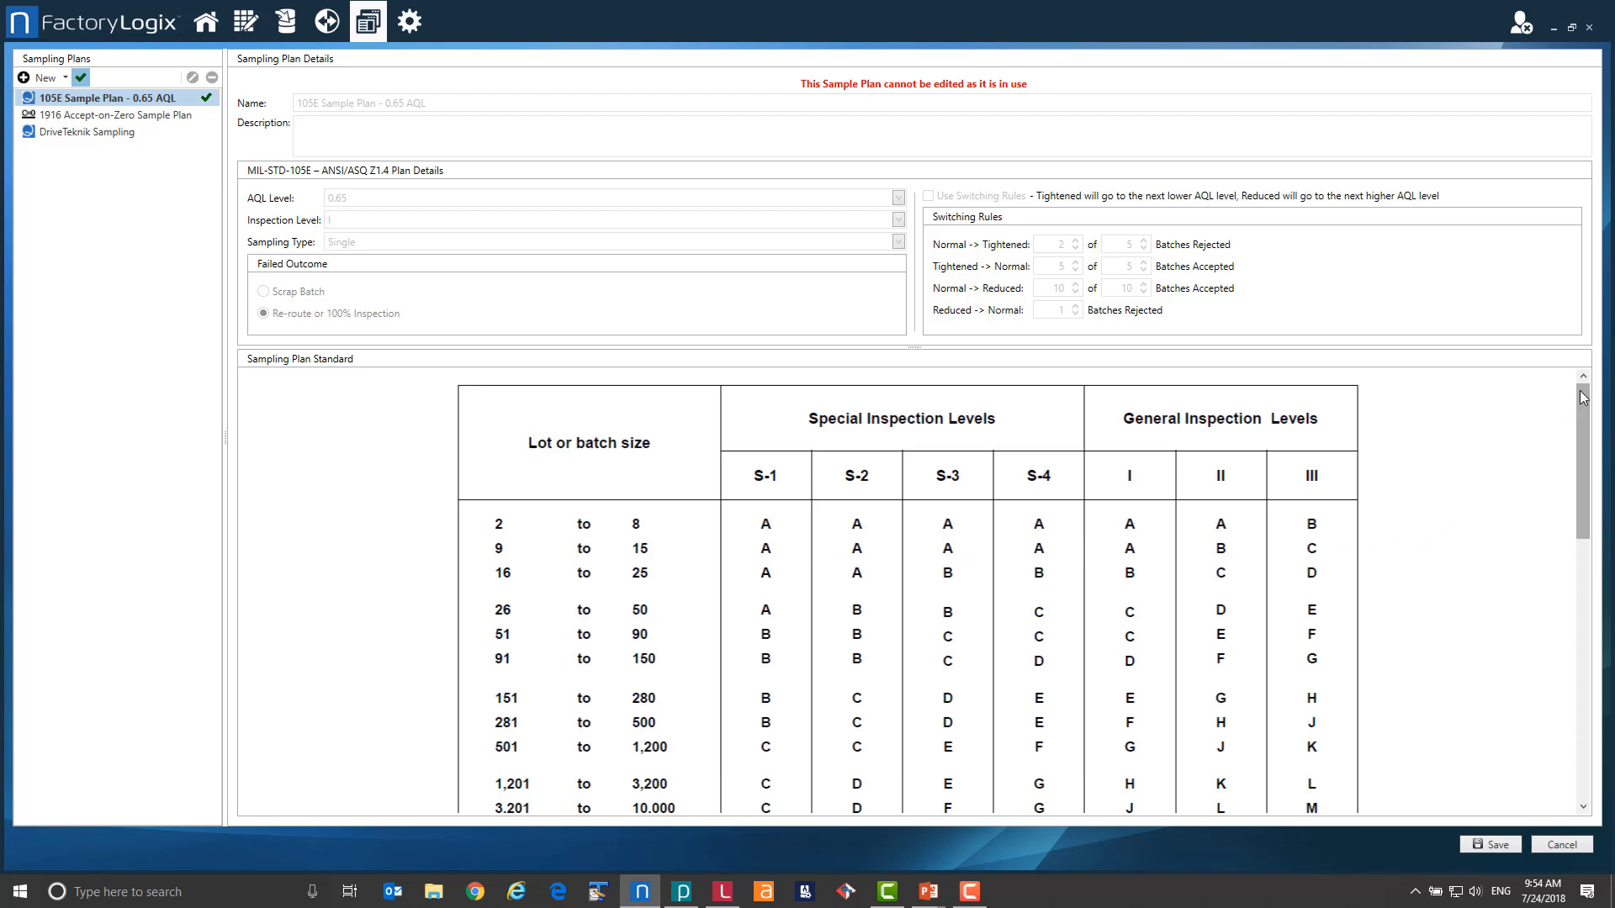
pyautogui.moveTo(1583, 398)
pyautogui.mouseDown()
pyautogui.moveTo(1571, 527)
pyautogui.moveTo(1595, 656)
pyautogui.moveTo(1591, 387)
pyautogui.mouseUp()
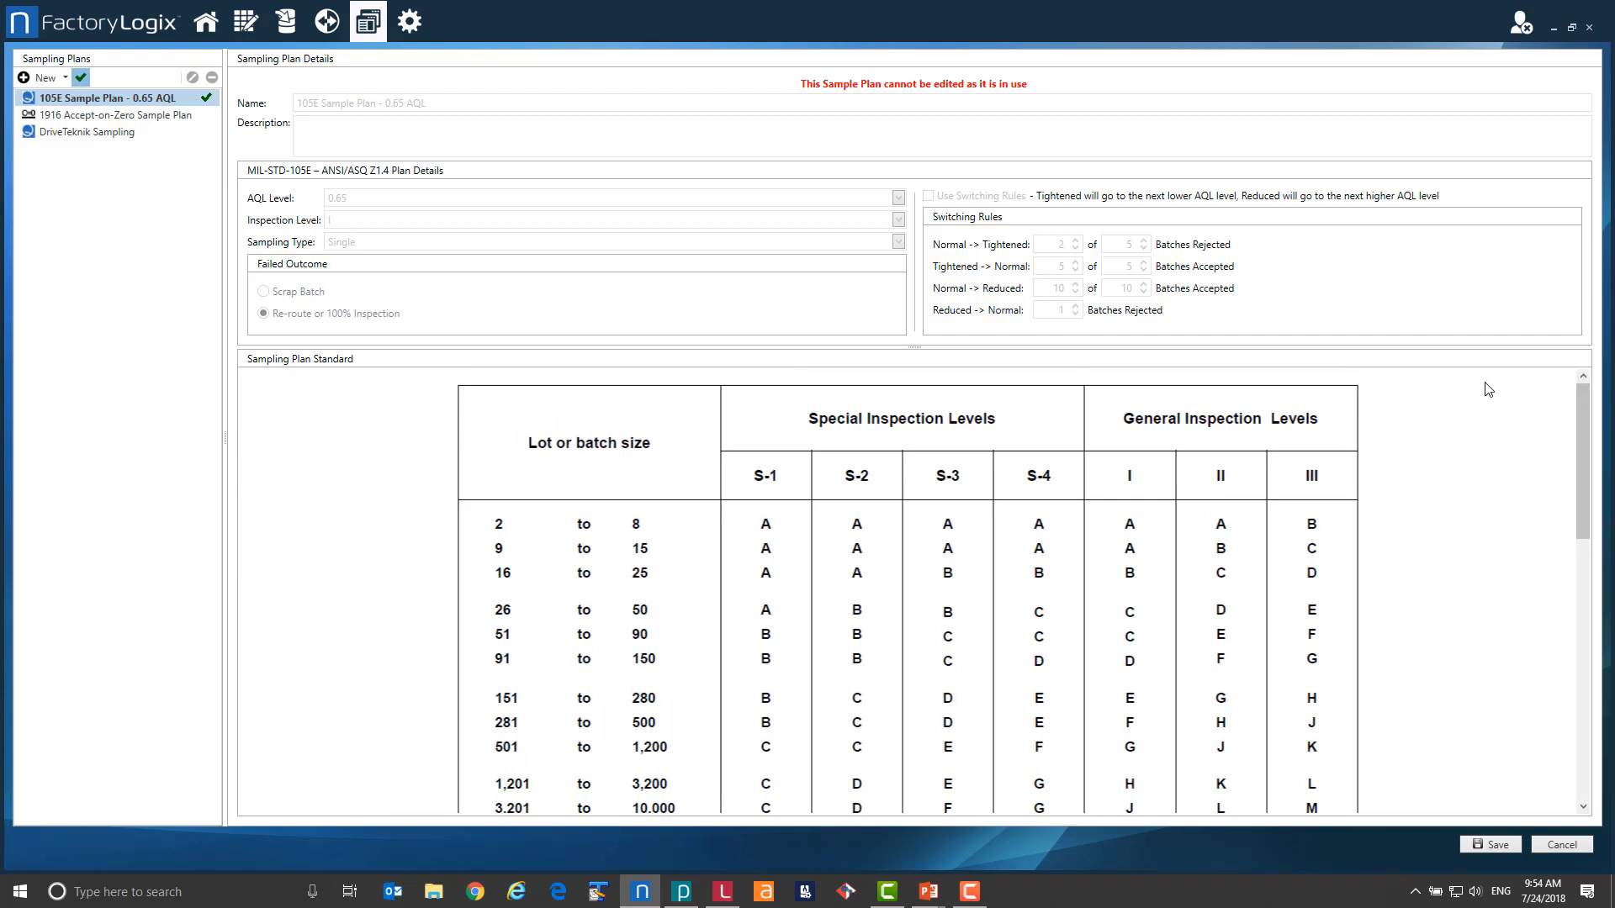
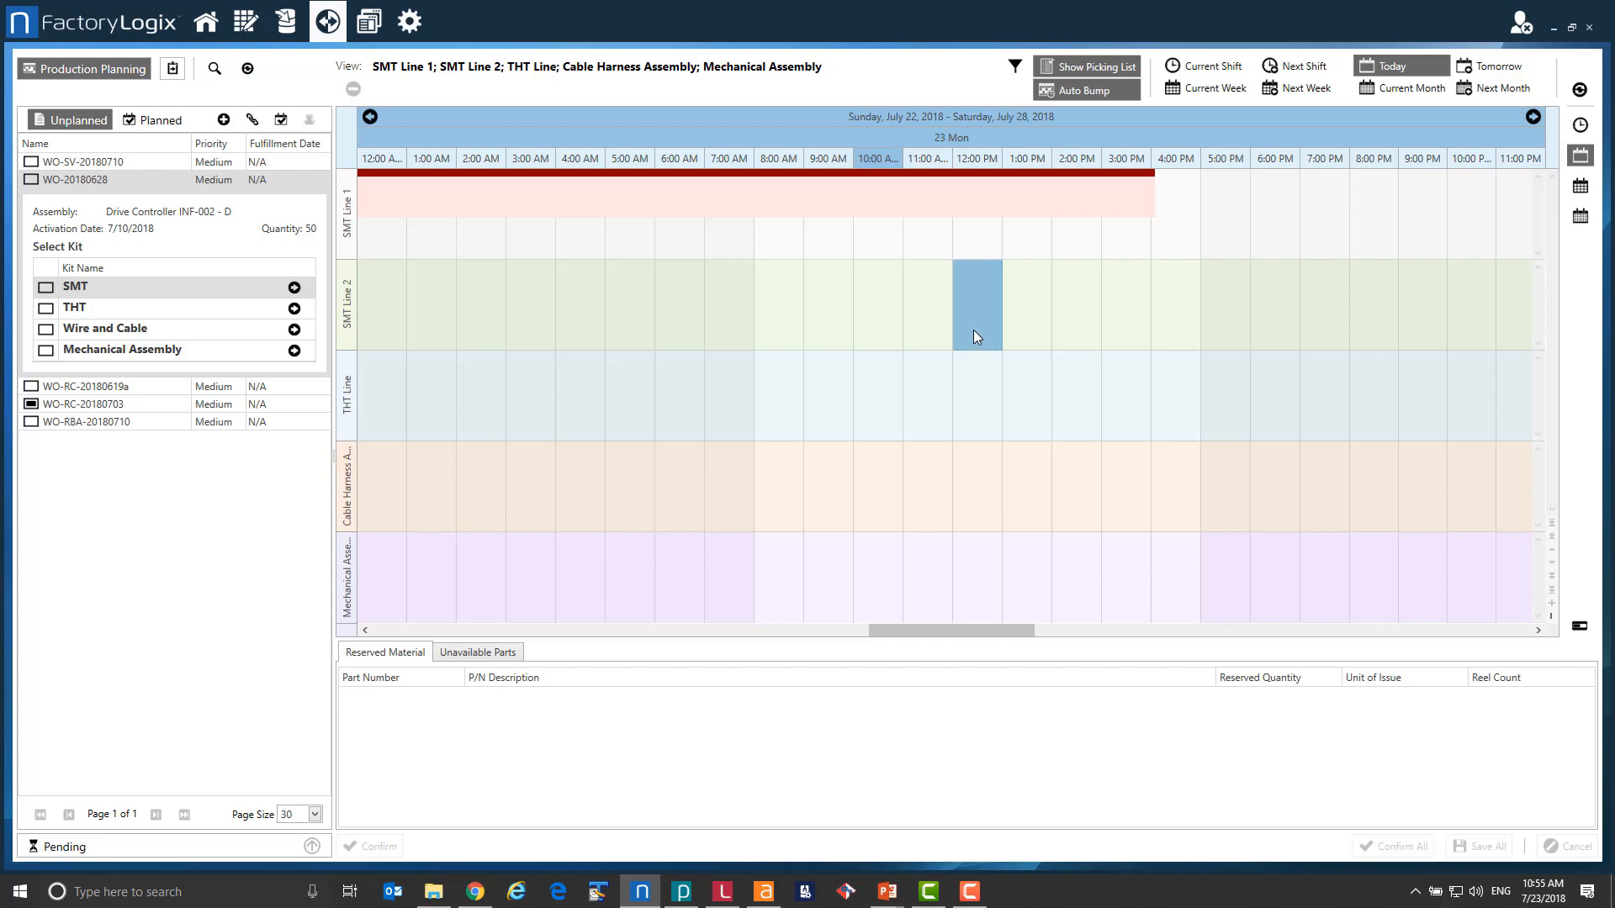
# Schedule the SMT kit of WO-20180628 on SMT Line 2, starting at about 10:43 AM on Monday 23 July.
pyautogui.moveTo(932, 197)
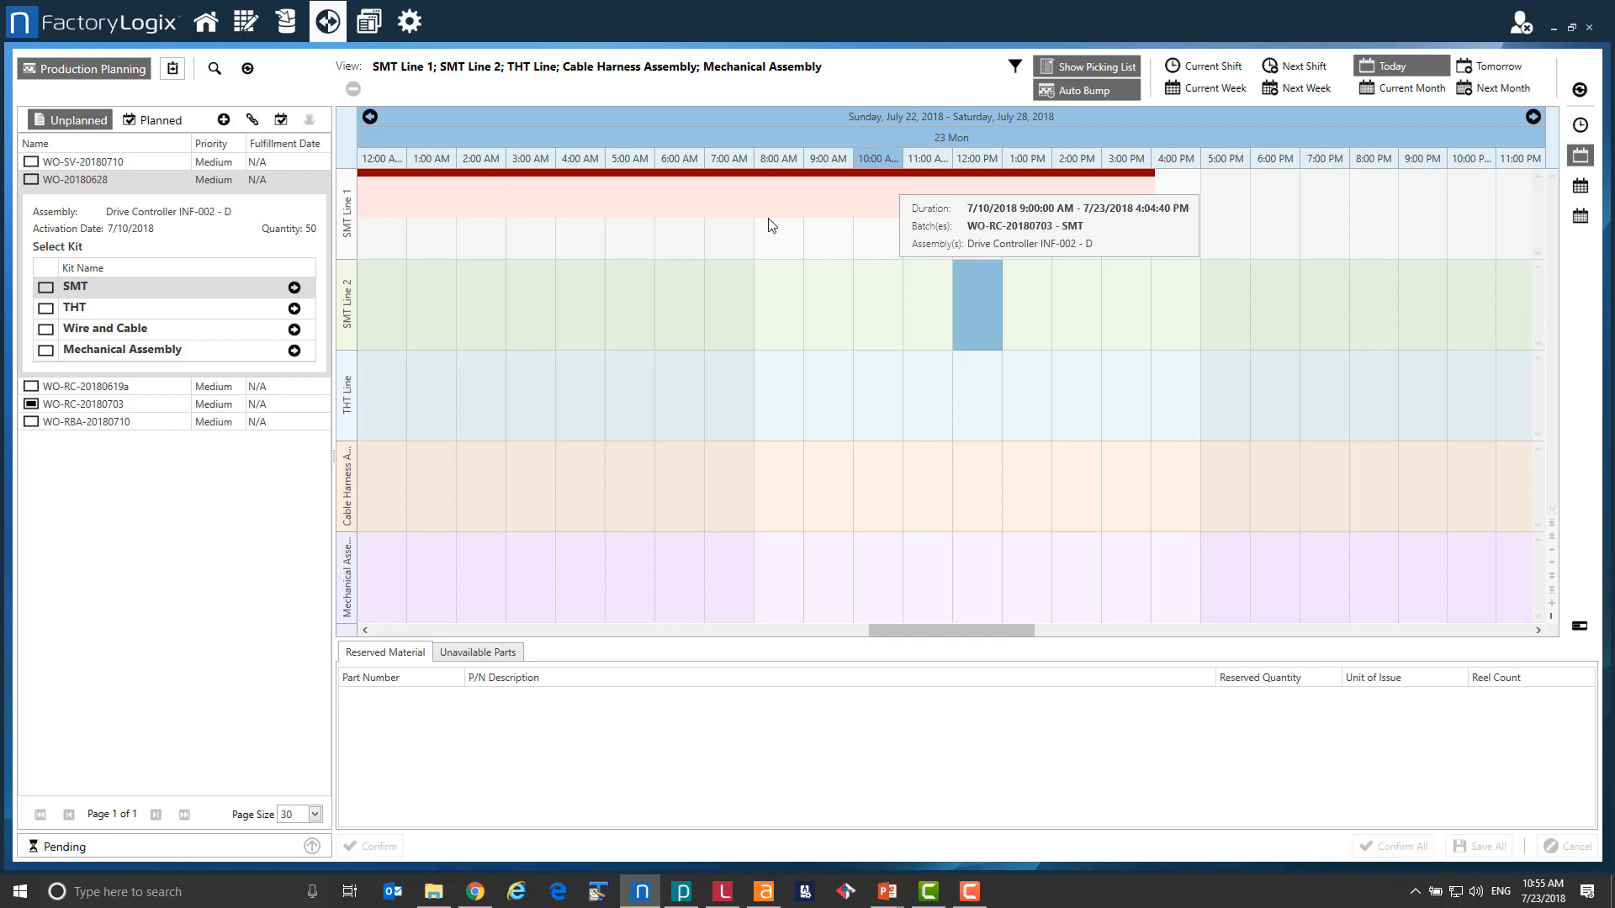
pyautogui.moveTo(1026, 212)
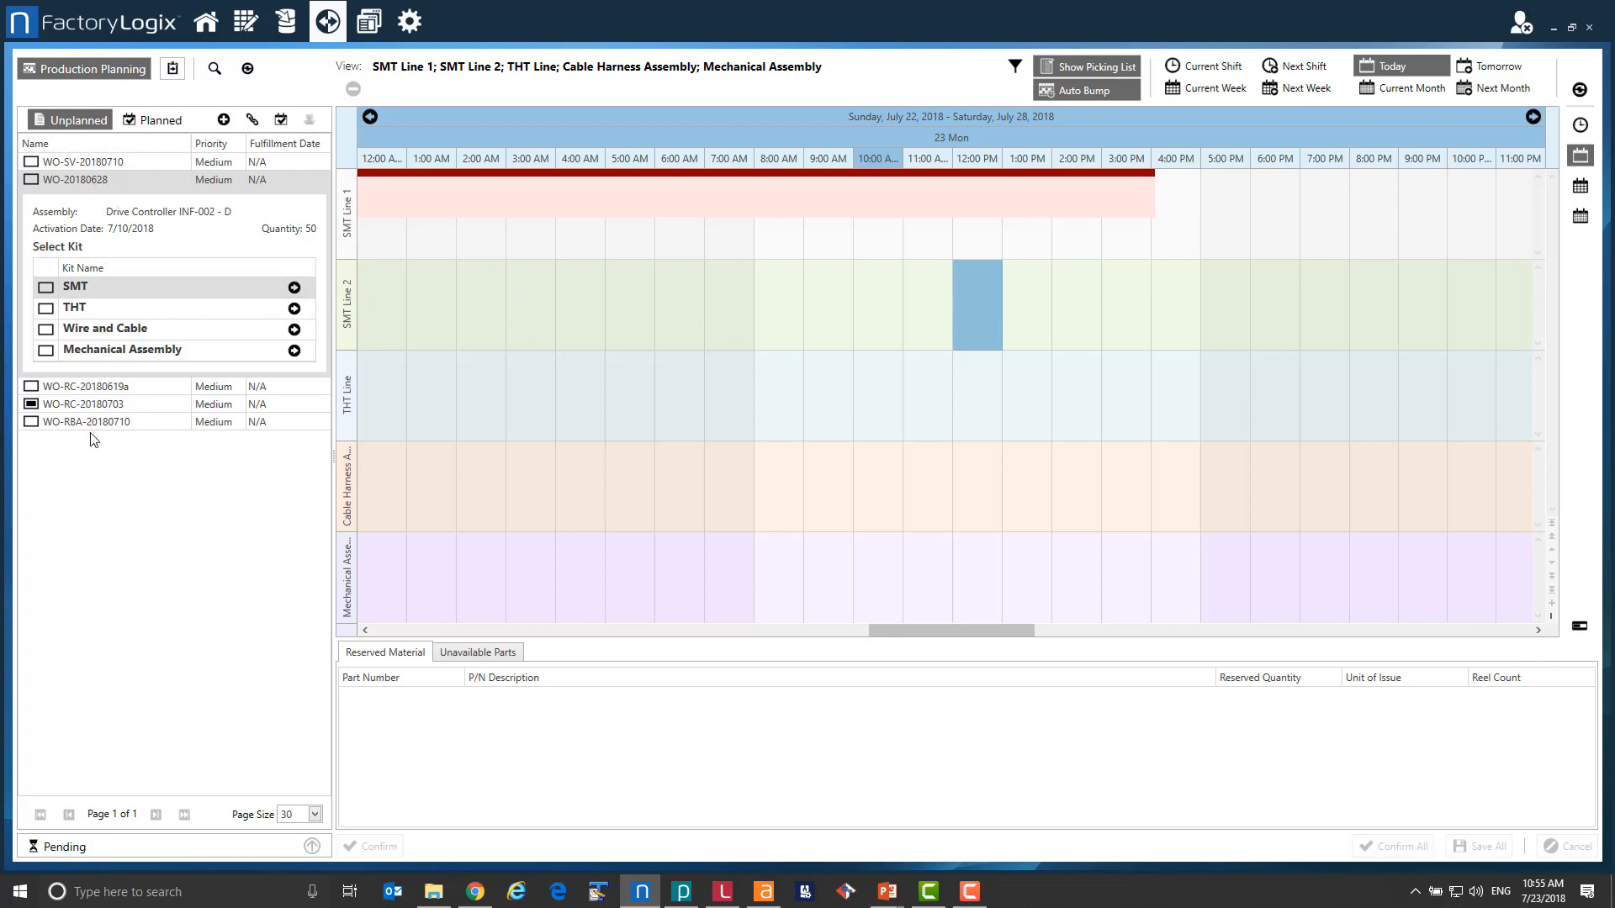
pyautogui.click(112, 289)
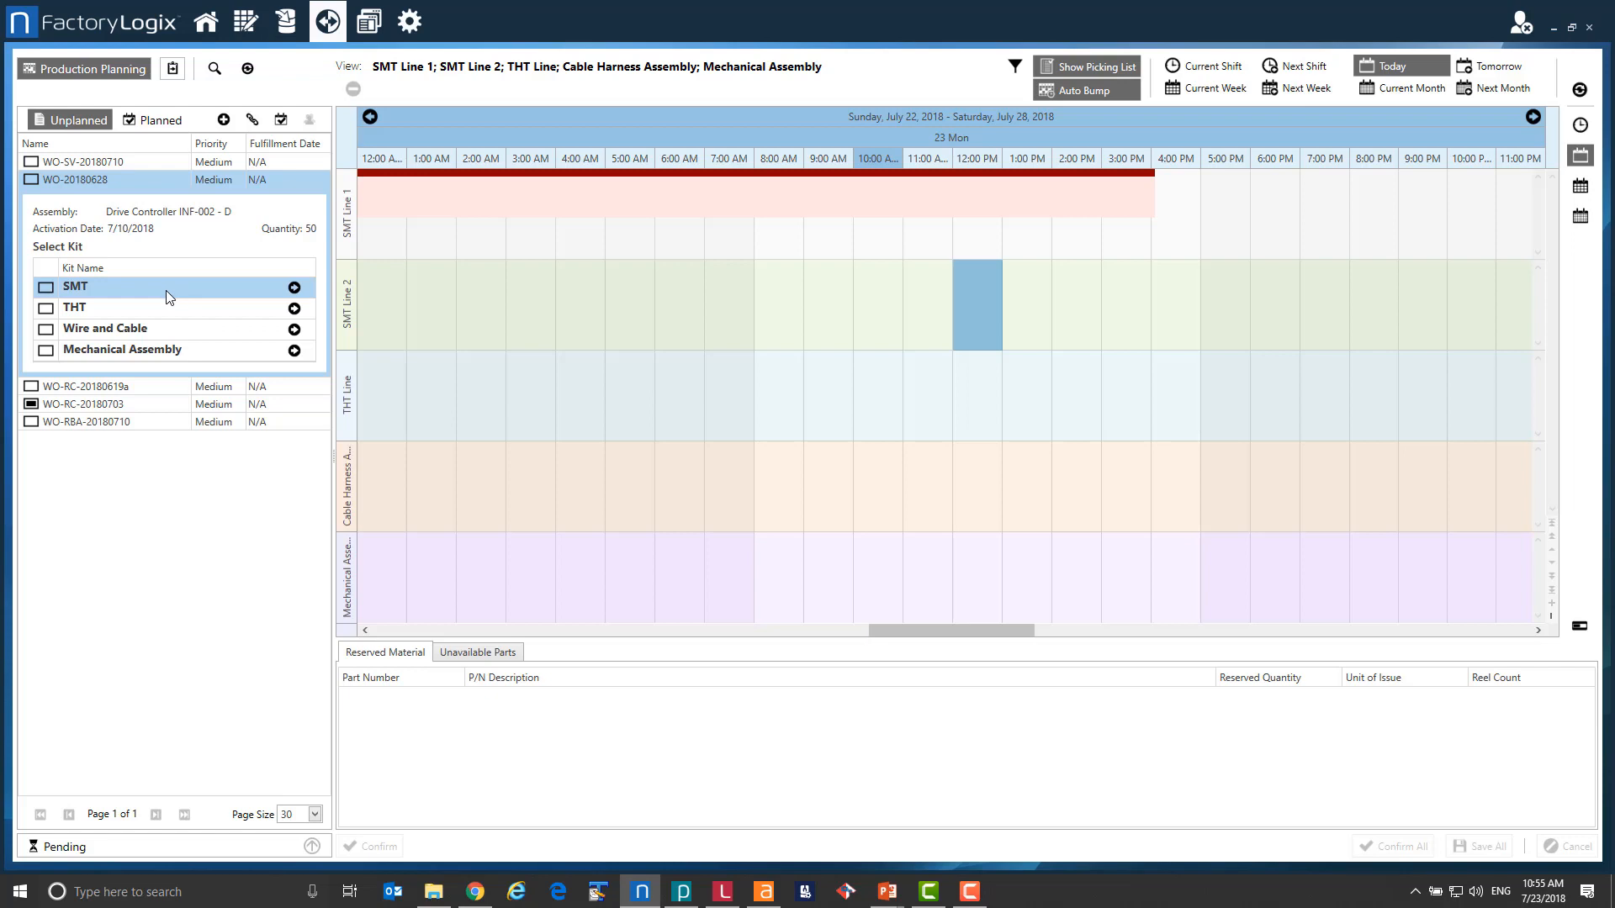
pyautogui.moveTo(154, 290); pyautogui.dragTo(876, 328)
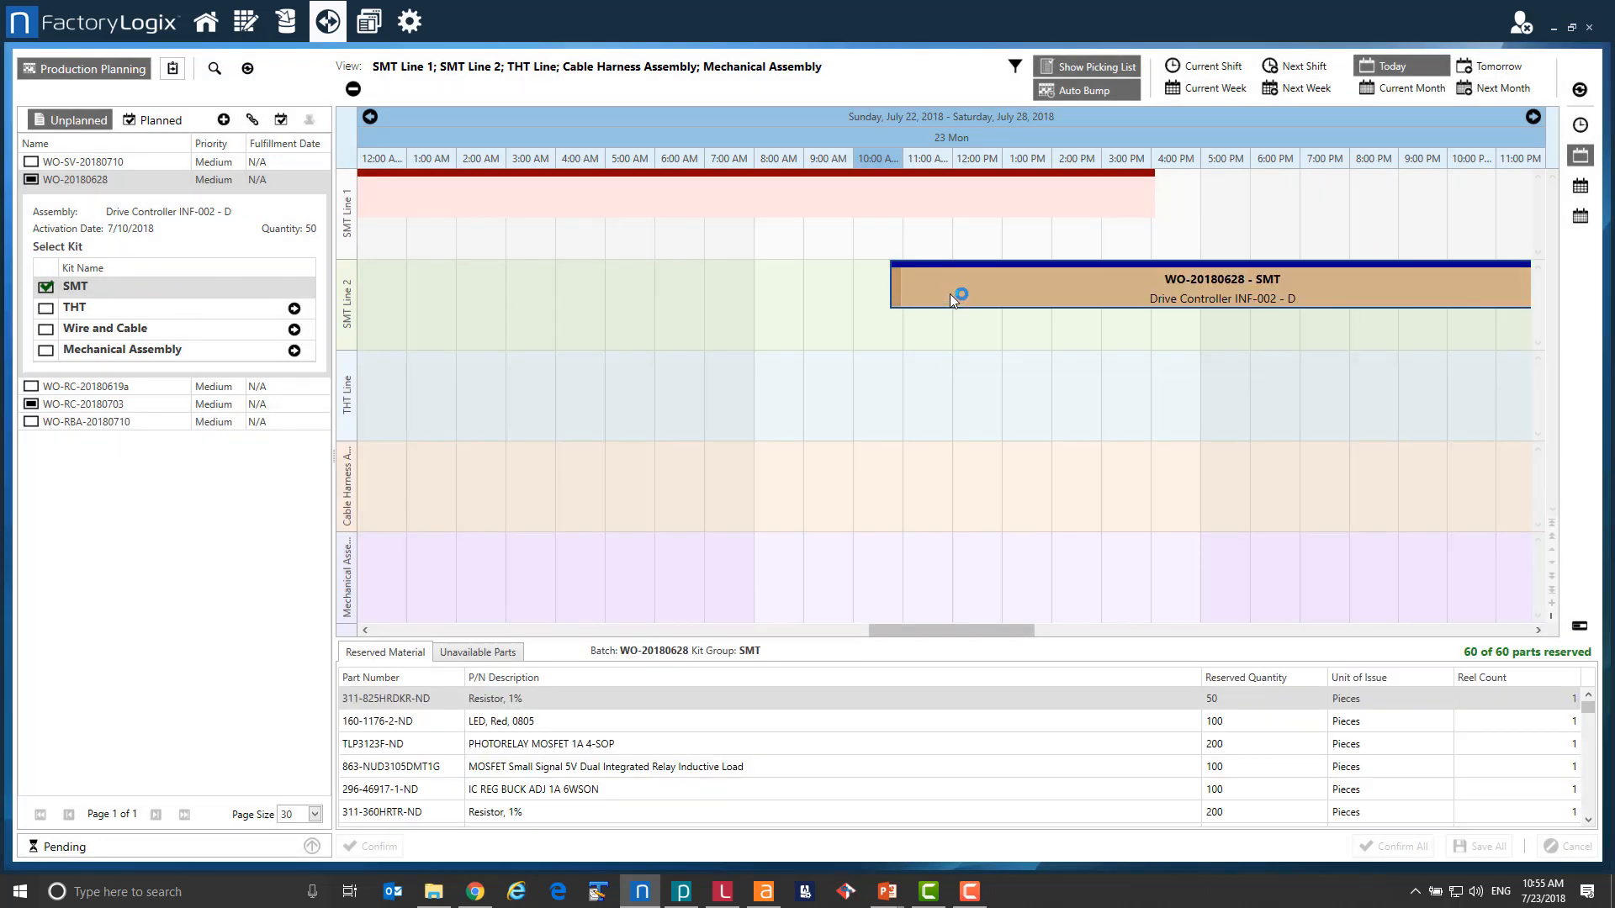
# Examine the scheduled WO-20180628 SMT batch's end point and duration on the timeline, and check the color legend.
pyautogui.moveTo(951, 294)
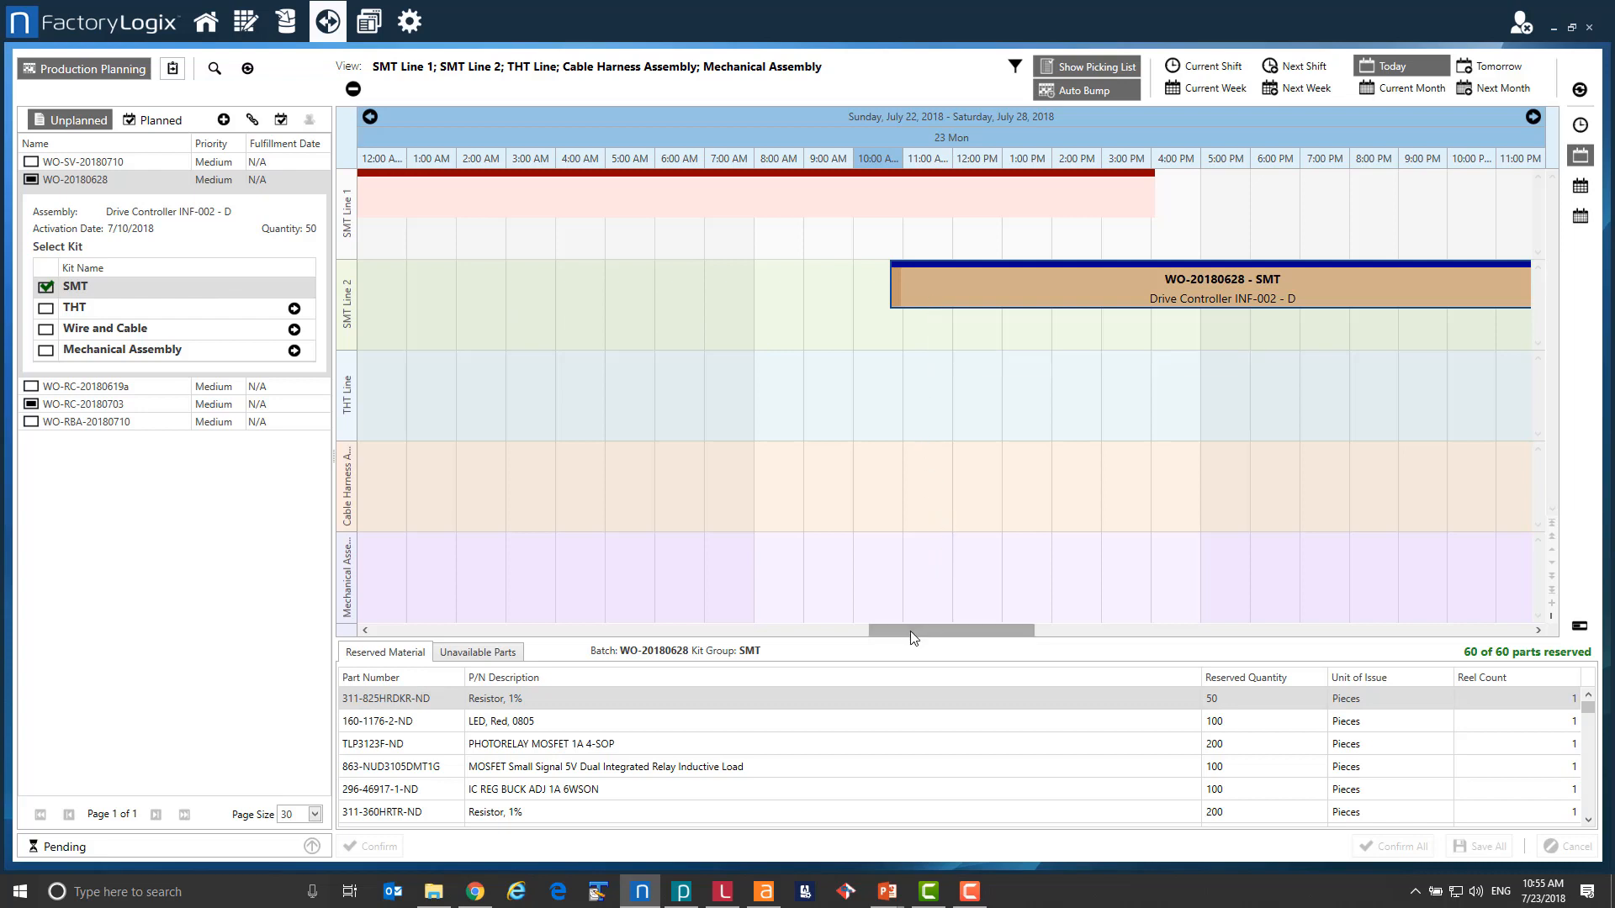
pyautogui.moveTo(909, 631); pyautogui.dragTo(1200, 643)
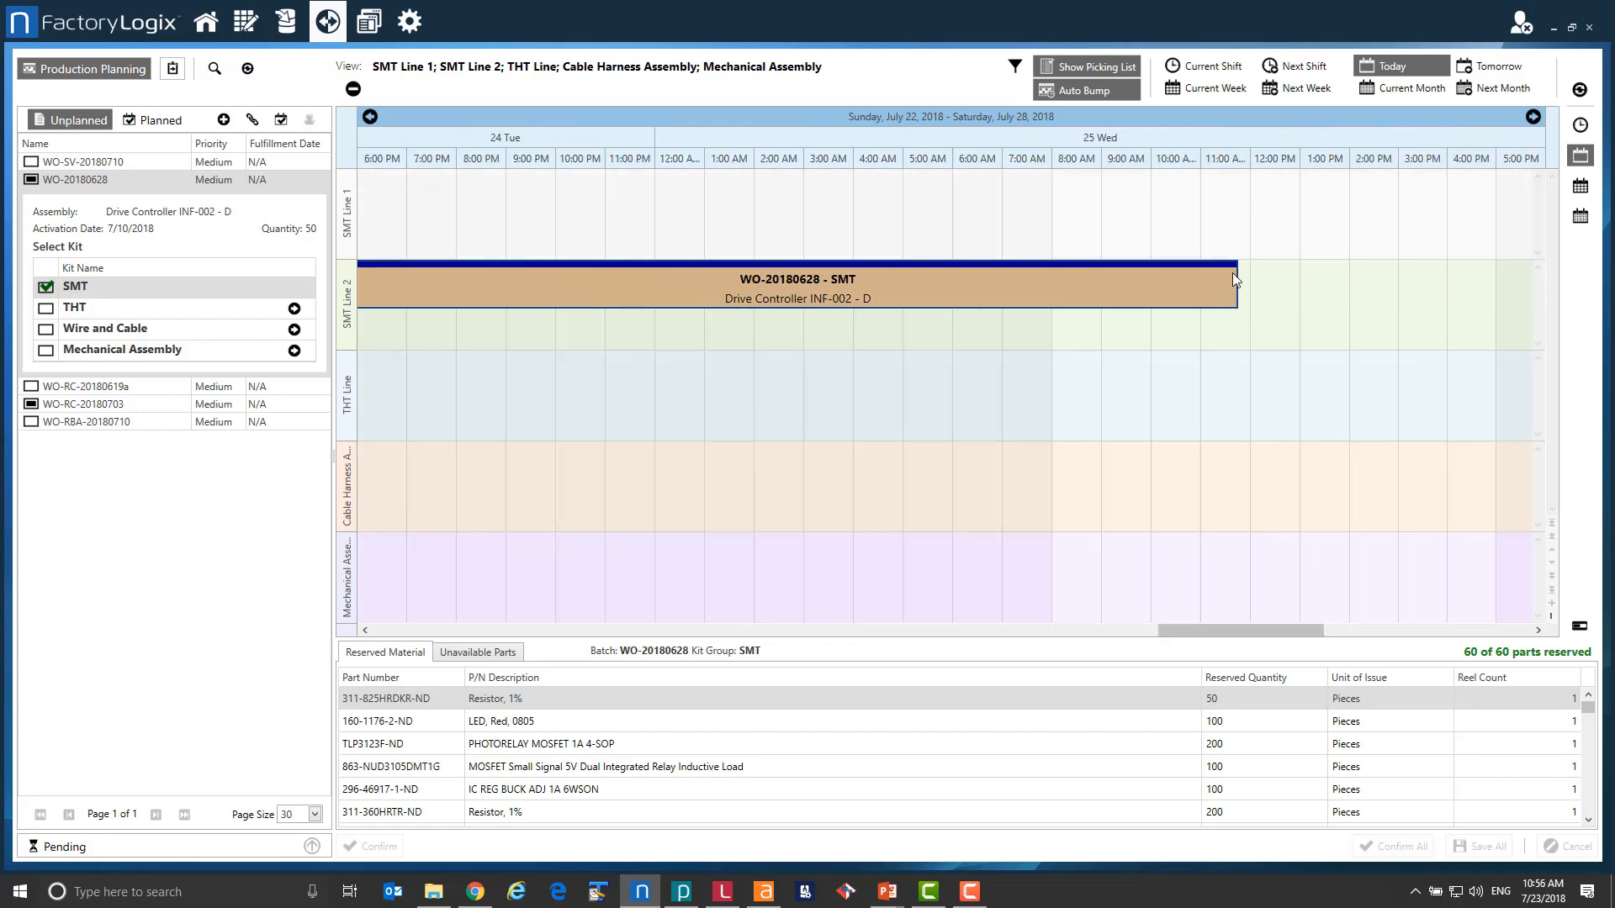
pyautogui.moveTo(1234, 632); pyautogui.dragTo(941, 654)
pyautogui.moveTo(1032, 281)
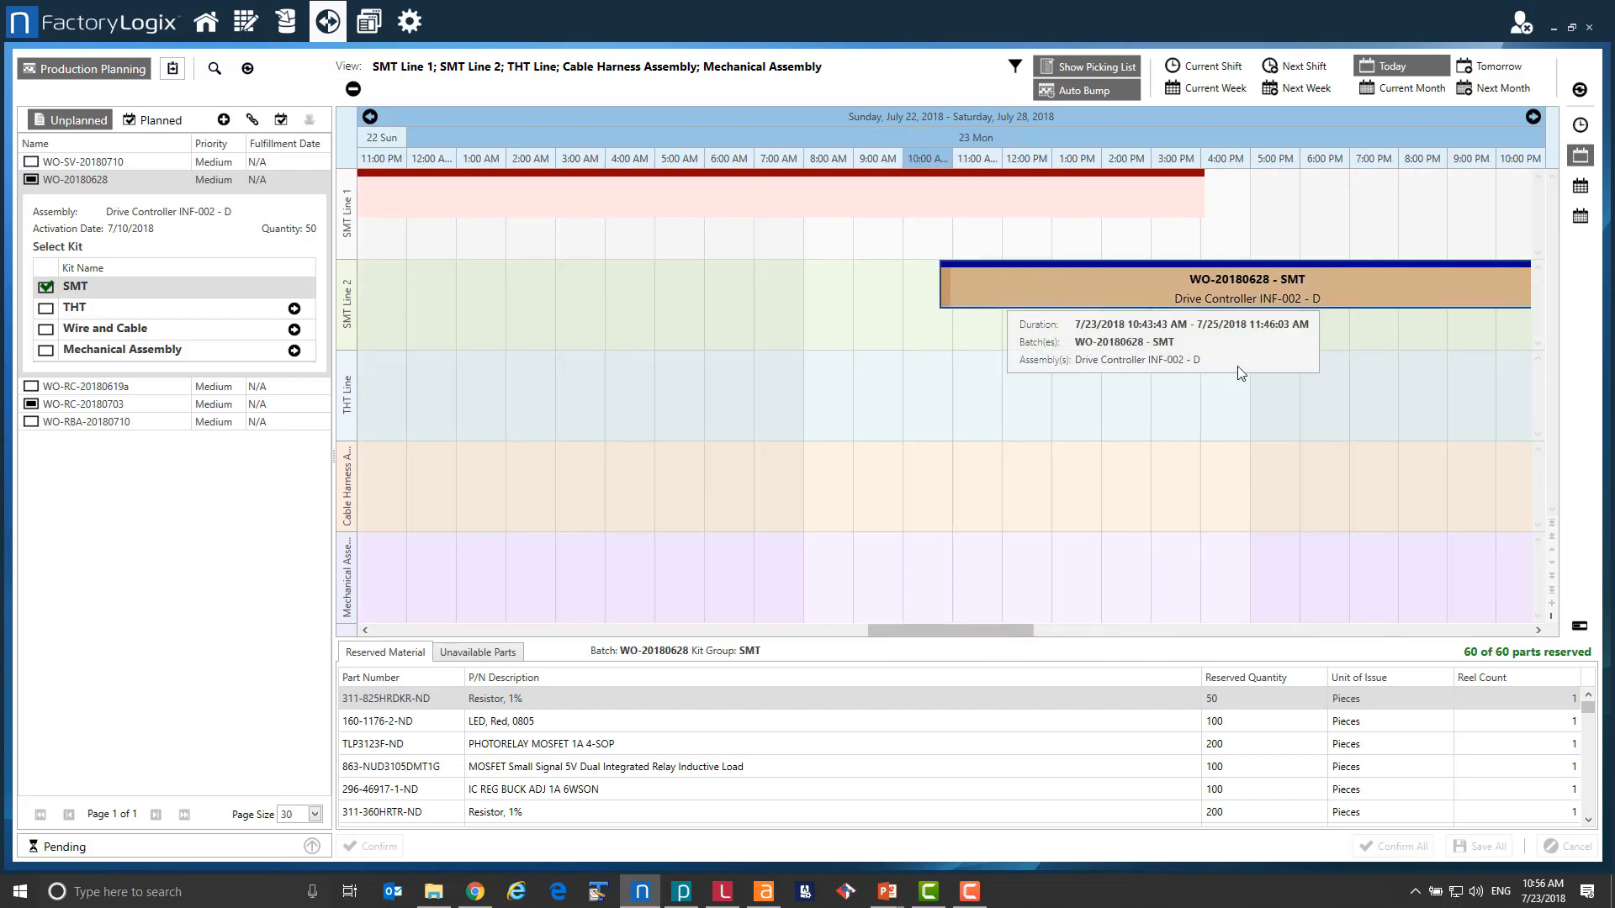
pyautogui.click(1579, 626)
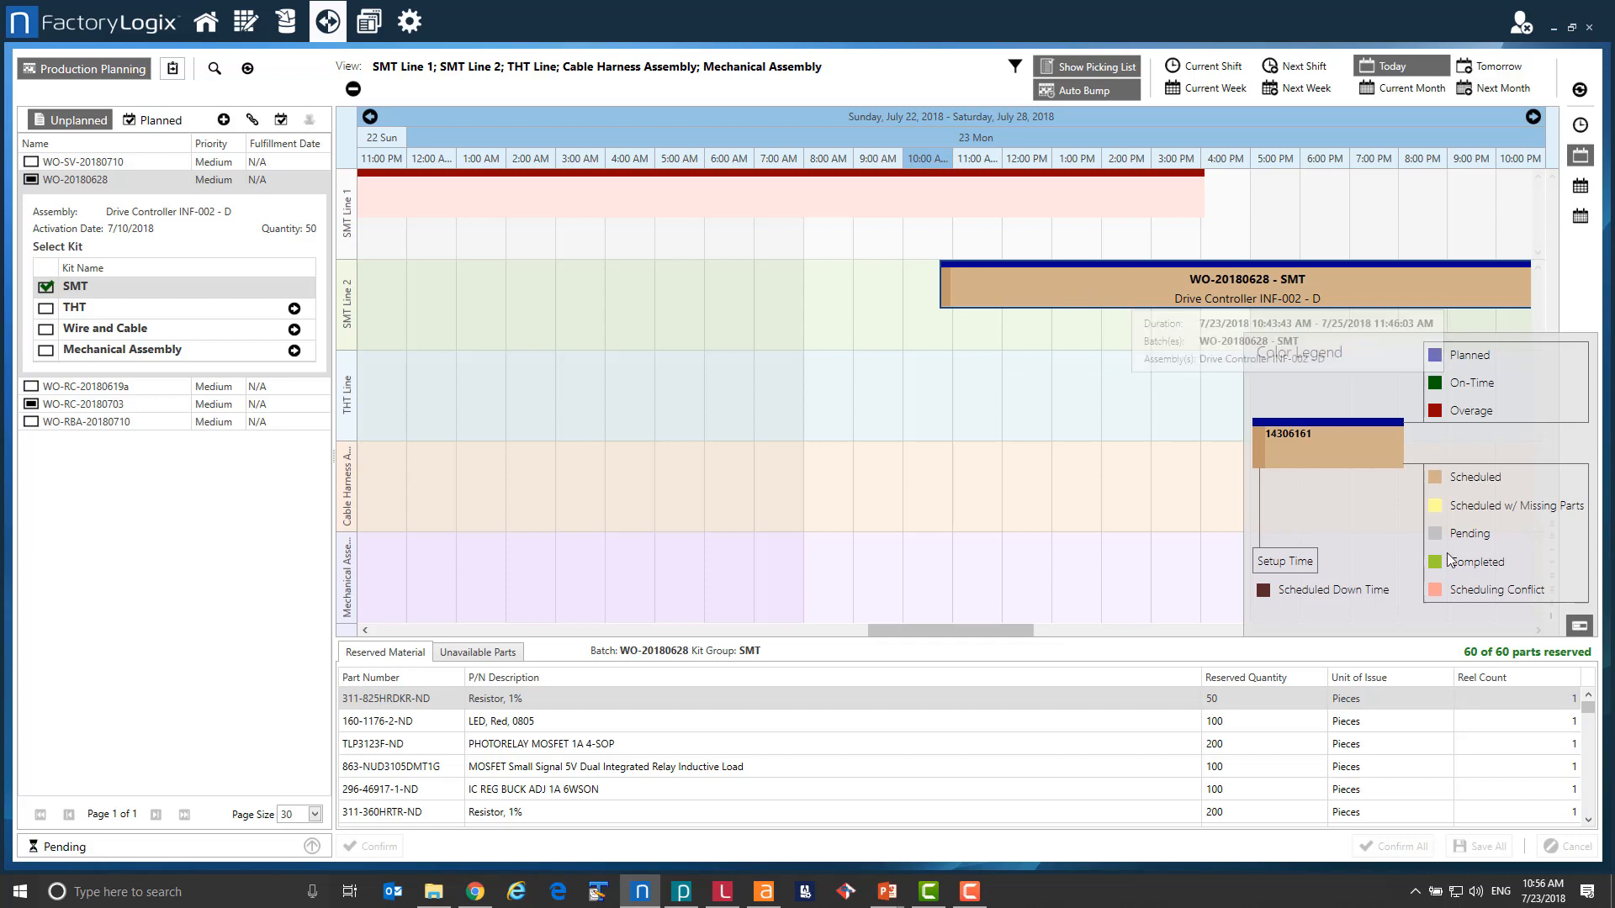
pyautogui.click(1577, 629)
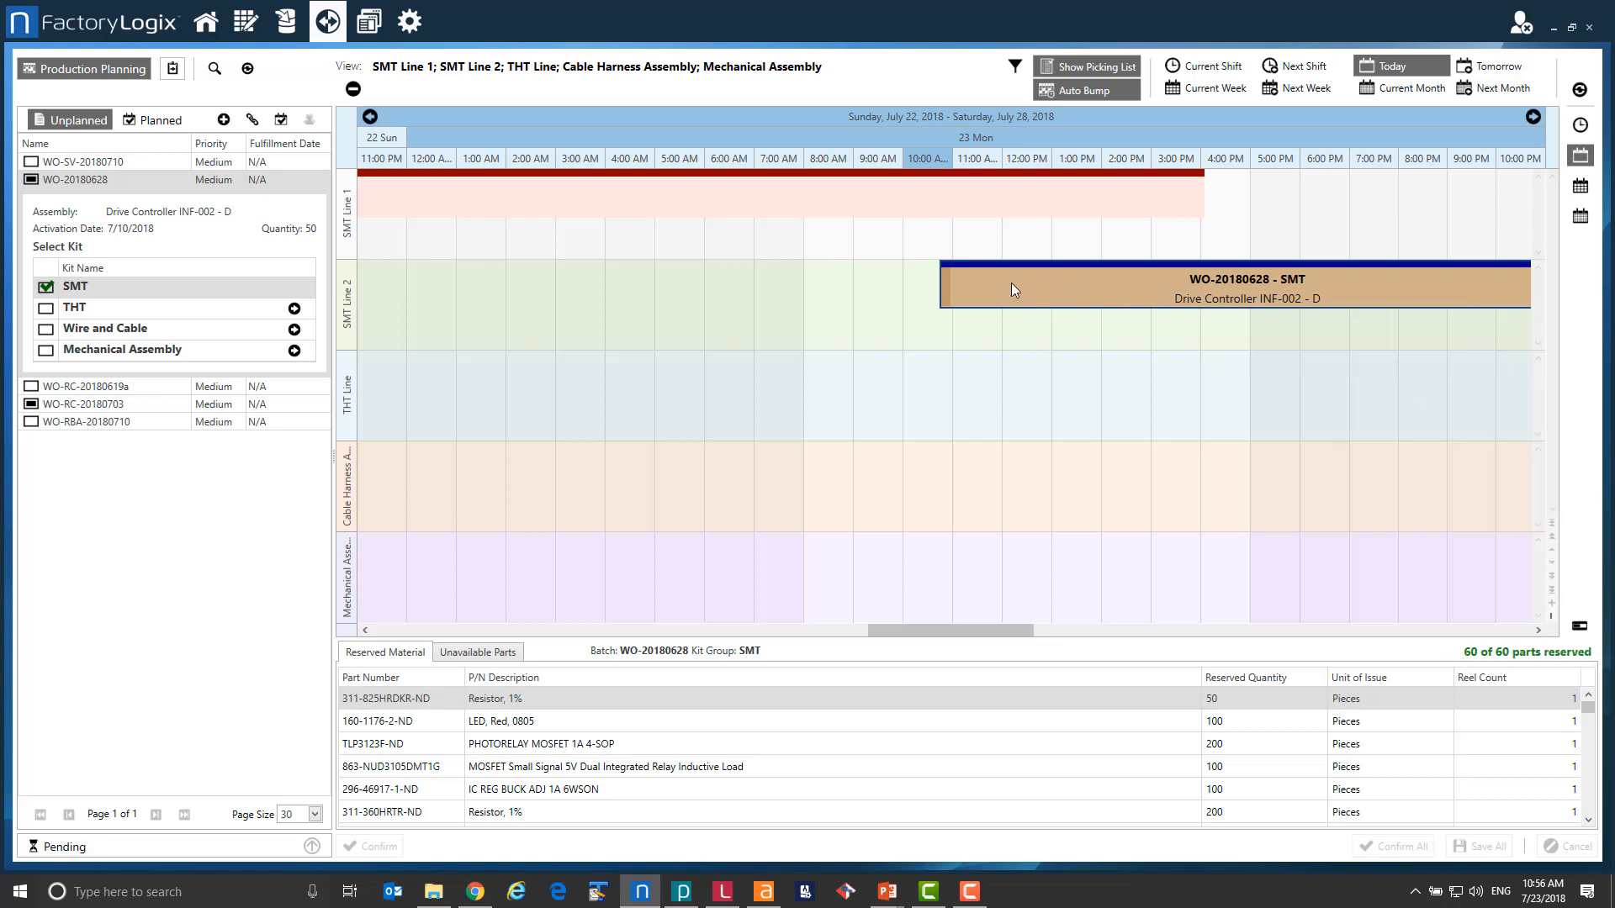
# Schedule the THT kit of WO-20180628 on the THT Line from about 11:15 AM on 23 July and show its unavailable parts.
pyautogui.click(114, 308)
pyautogui.moveTo(169, 308); pyautogui.dragTo(967, 412)
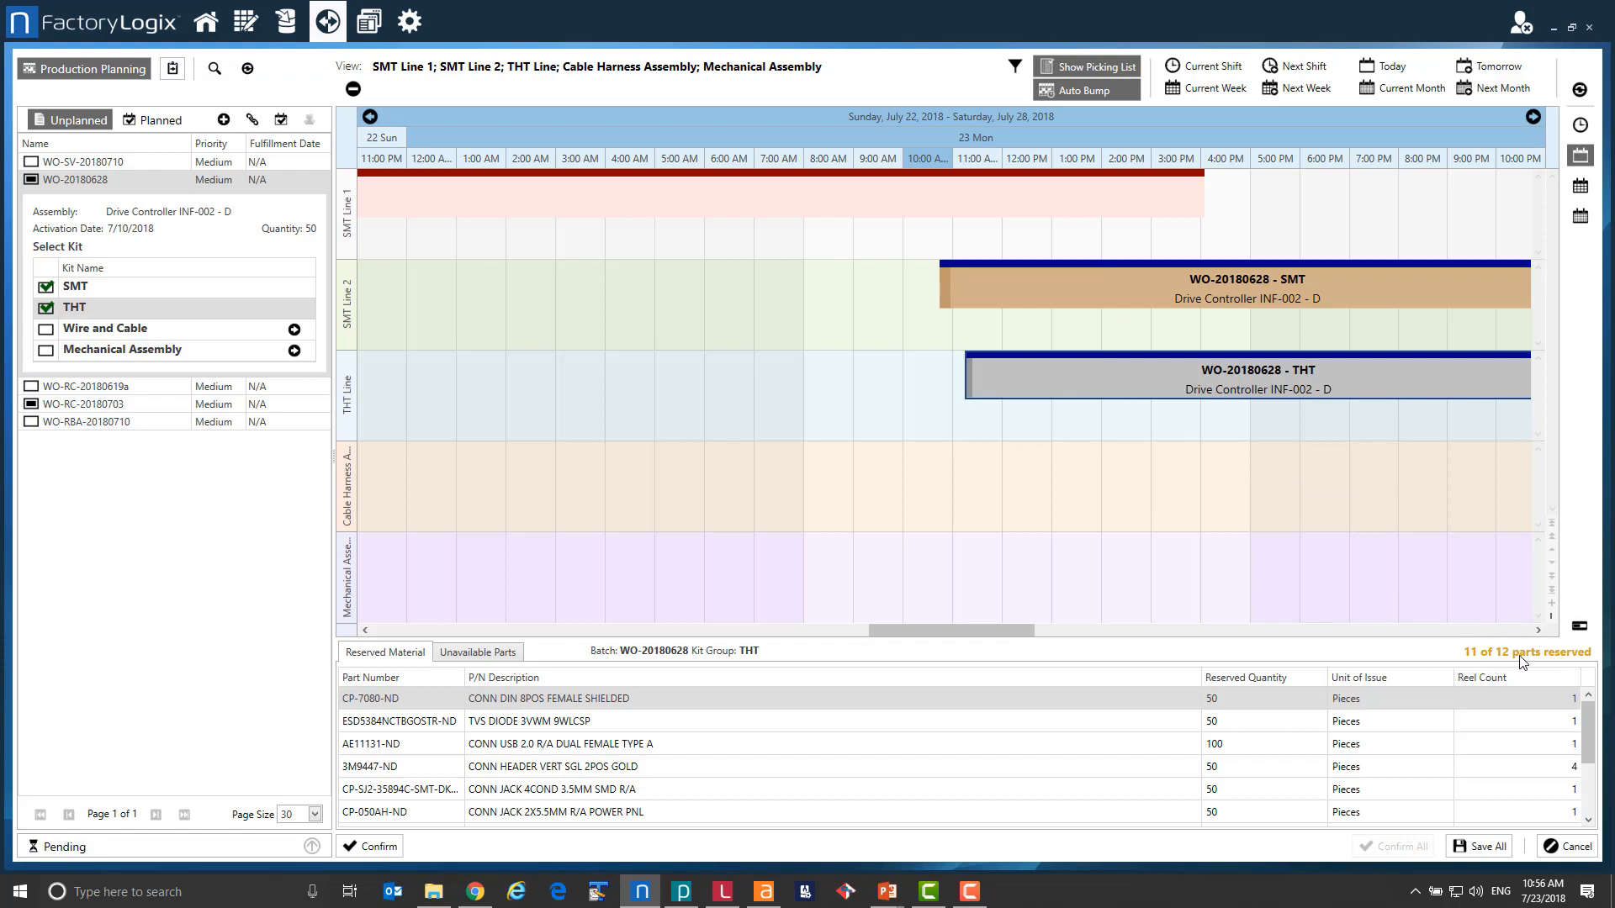
pyautogui.click(482, 655)
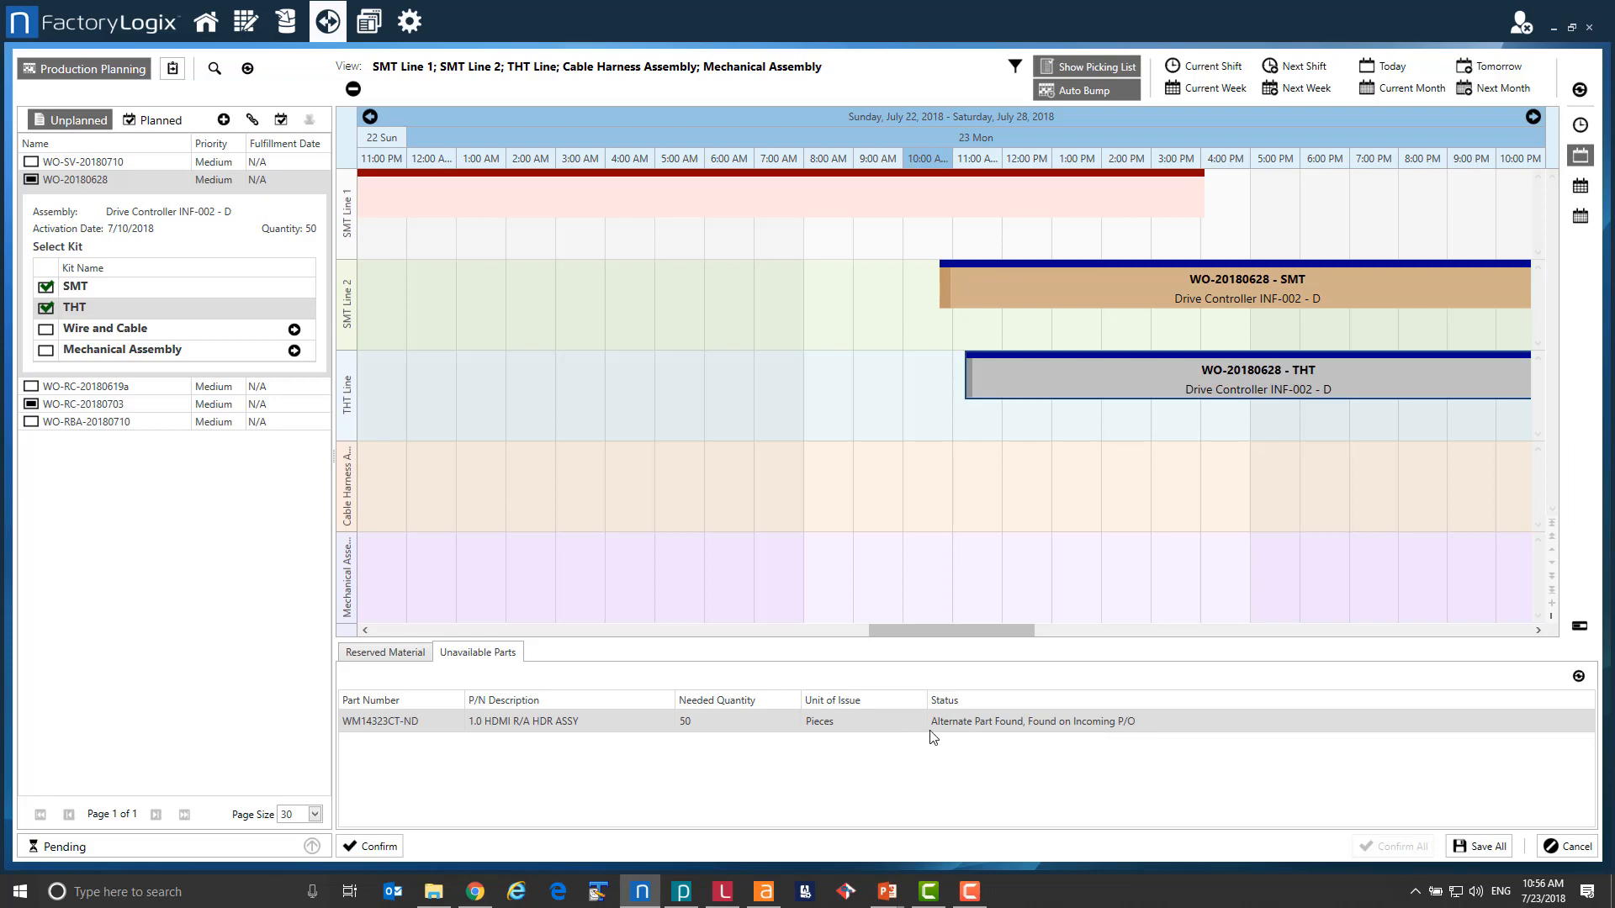
# Review the replacement options for unavailable part WM14323CT-ND, covering alternate parts and incoming purchase orders, without selecting a replacement.
pyautogui.doubleClick(959, 724)
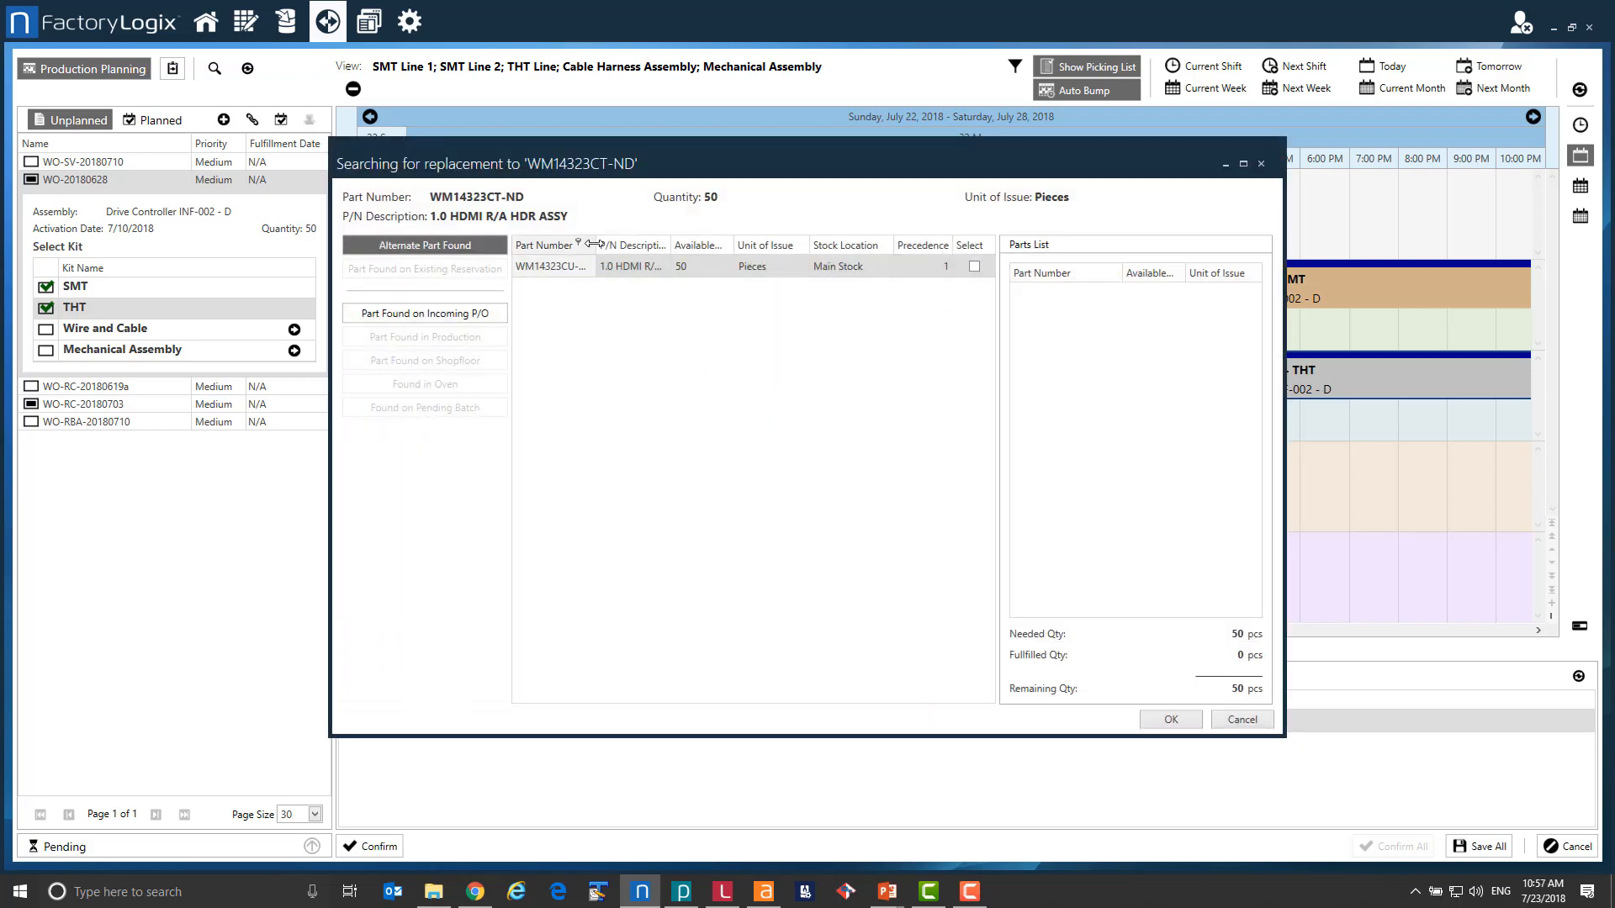
pyautogui.moveTo(594, 244); pyautogui.dragTo(646, 244)
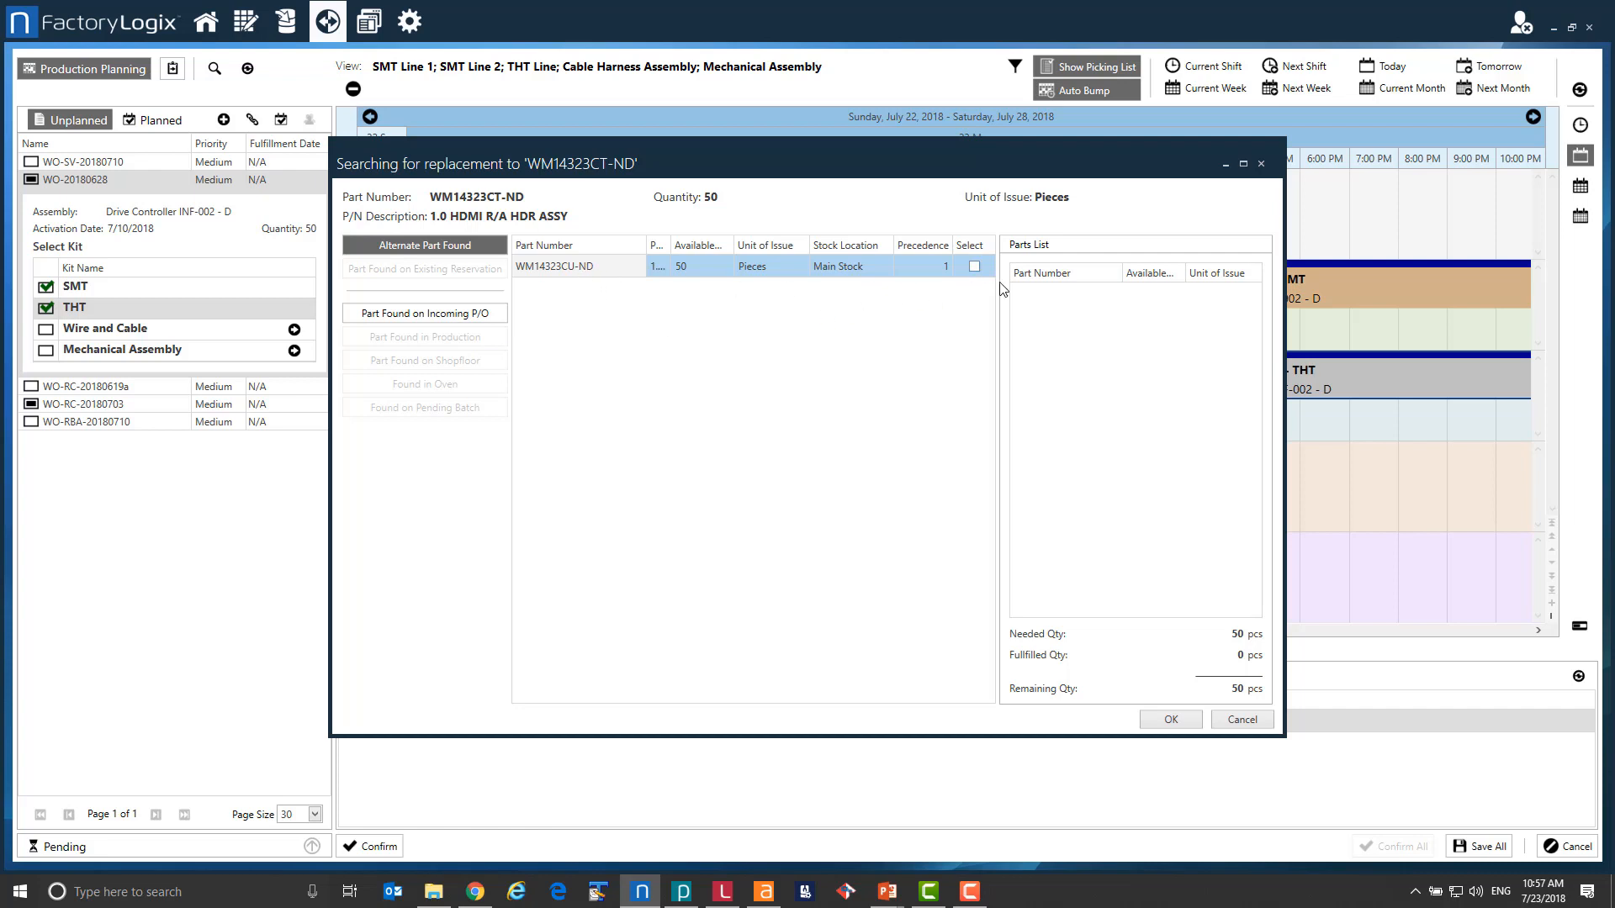
pyautogui.click(391, 321)
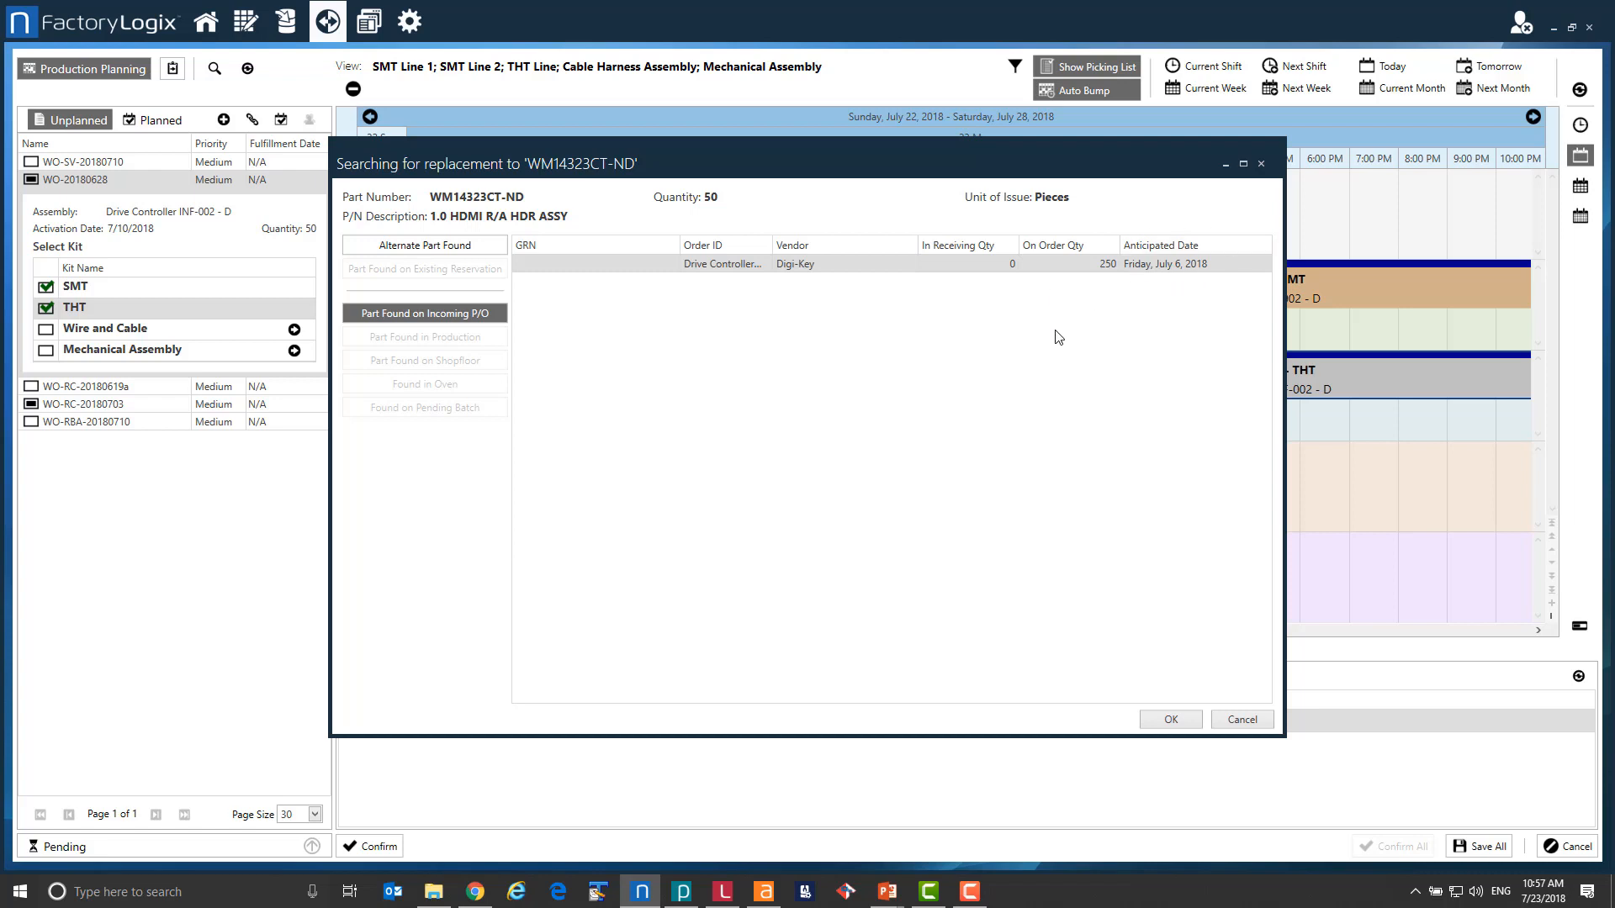
pyautogui.click(444, 250)
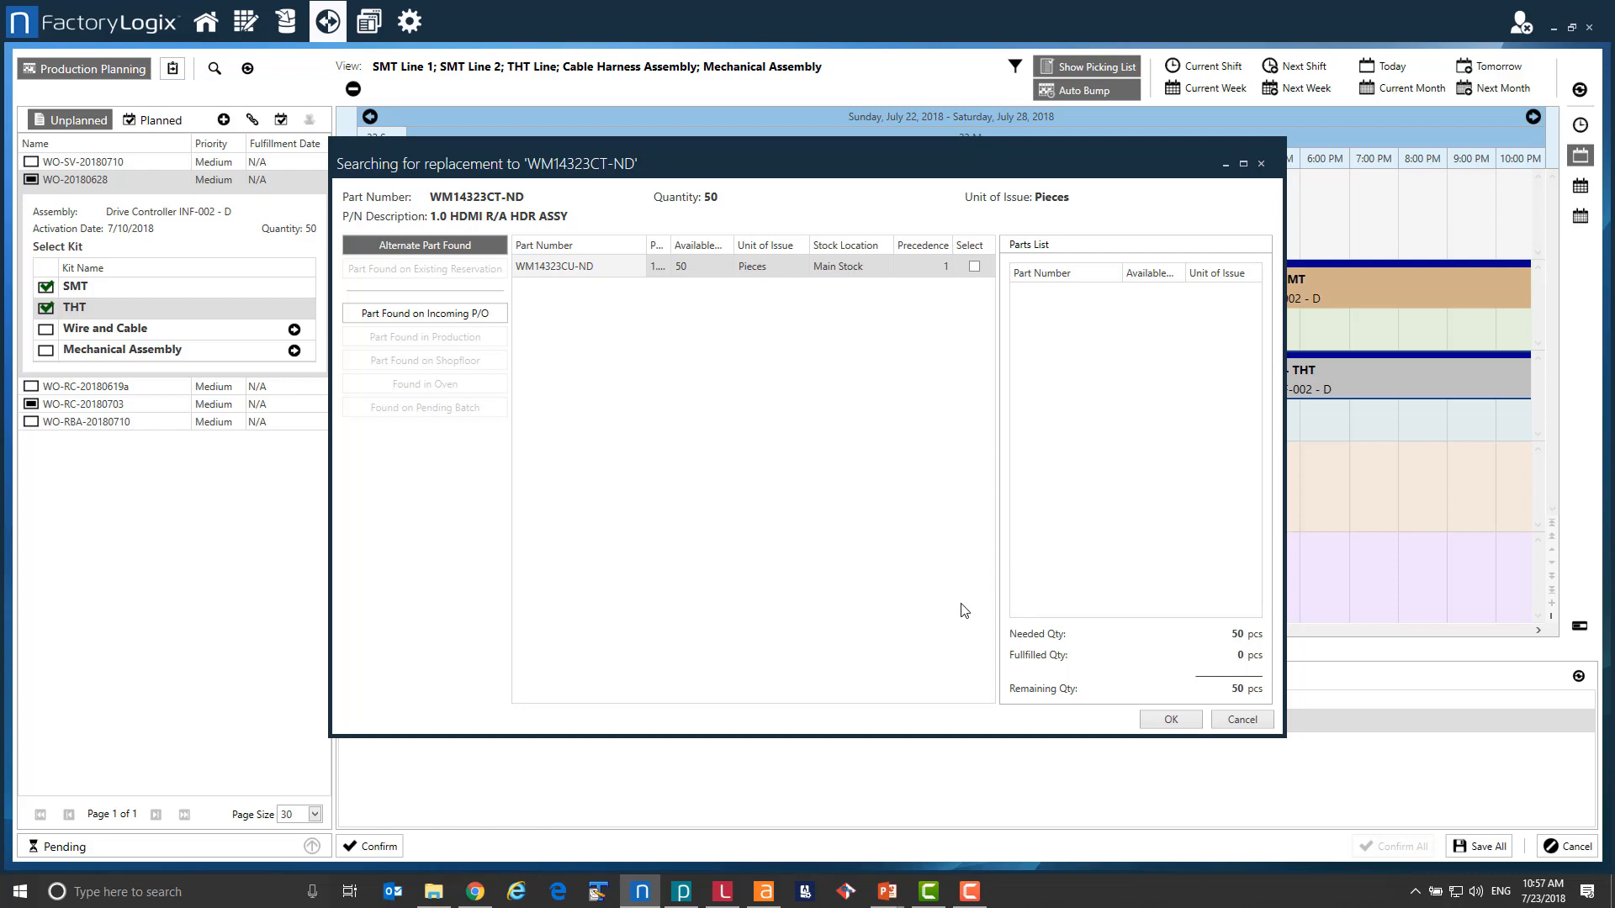
pyautogui.click(1178, 719)
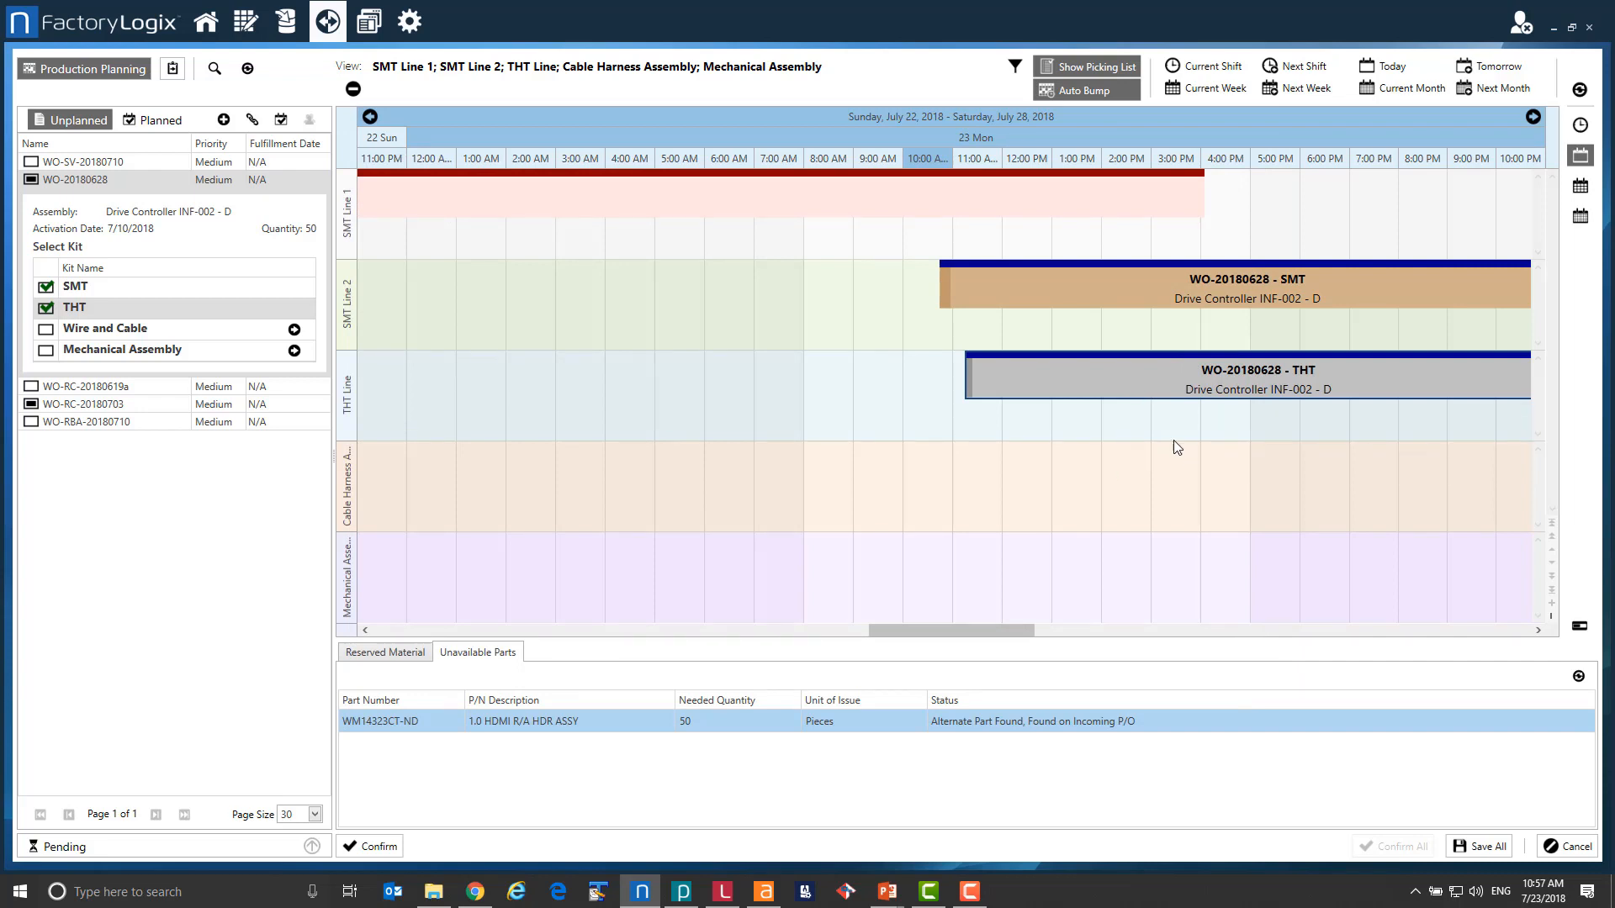
# Try to schedule the Wire and Cable kit of WO-20180628 on the Cable Harness Assembly line at about 10 AM, ahead of the SMT kit.
pyautogui.click(1131, 461)
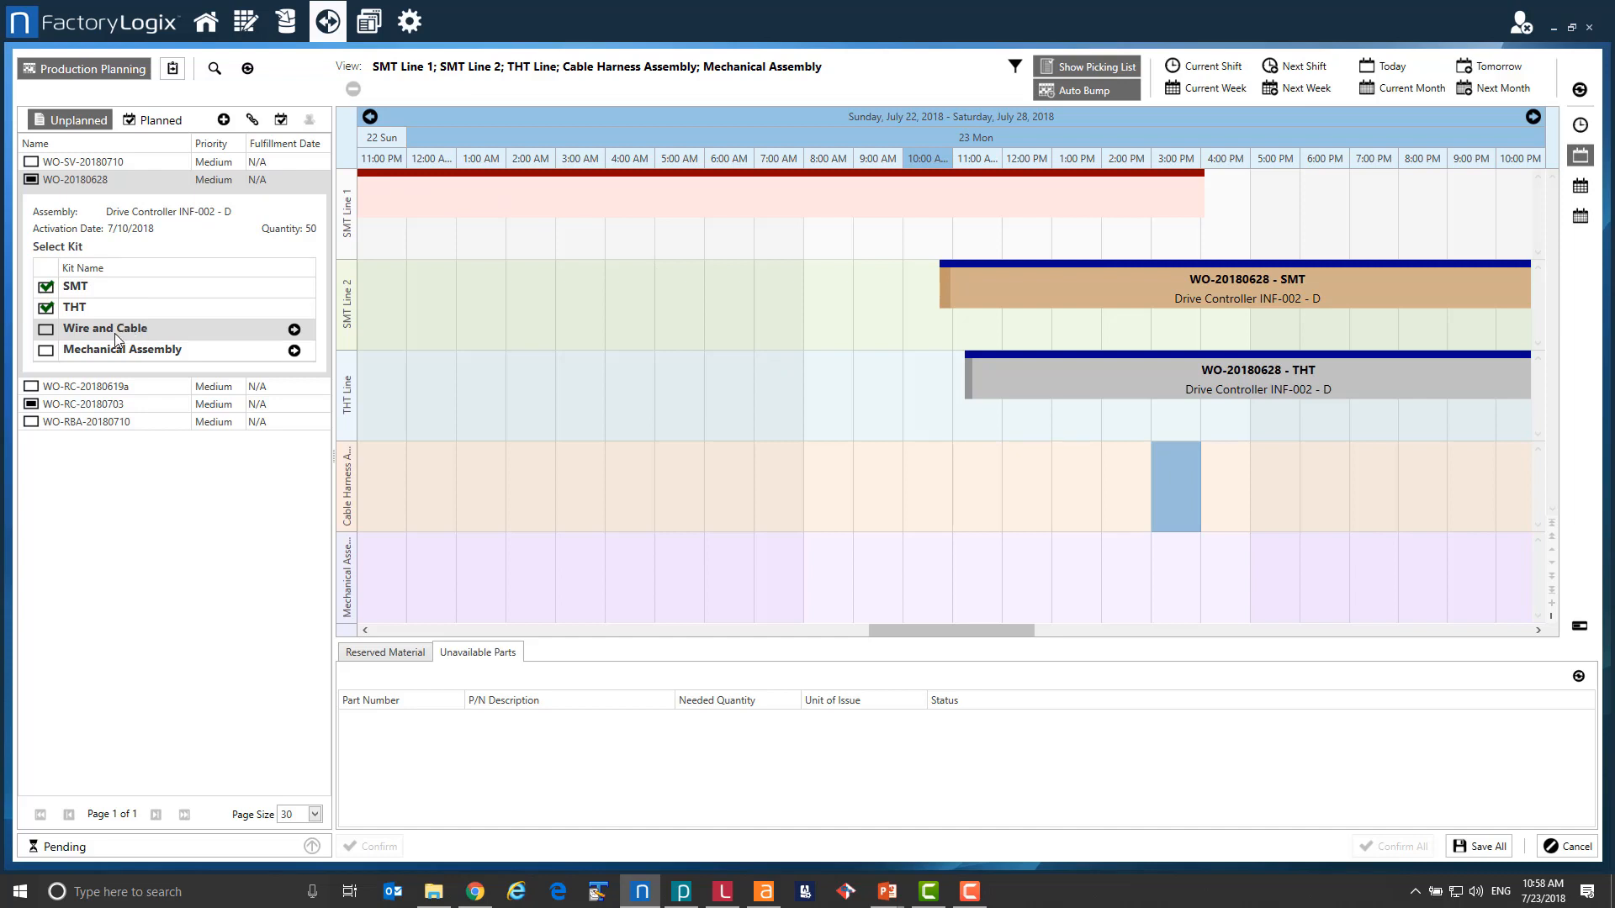
pyautogui.moveTo(113, 332); pyautogui.dragTo(917, 528)
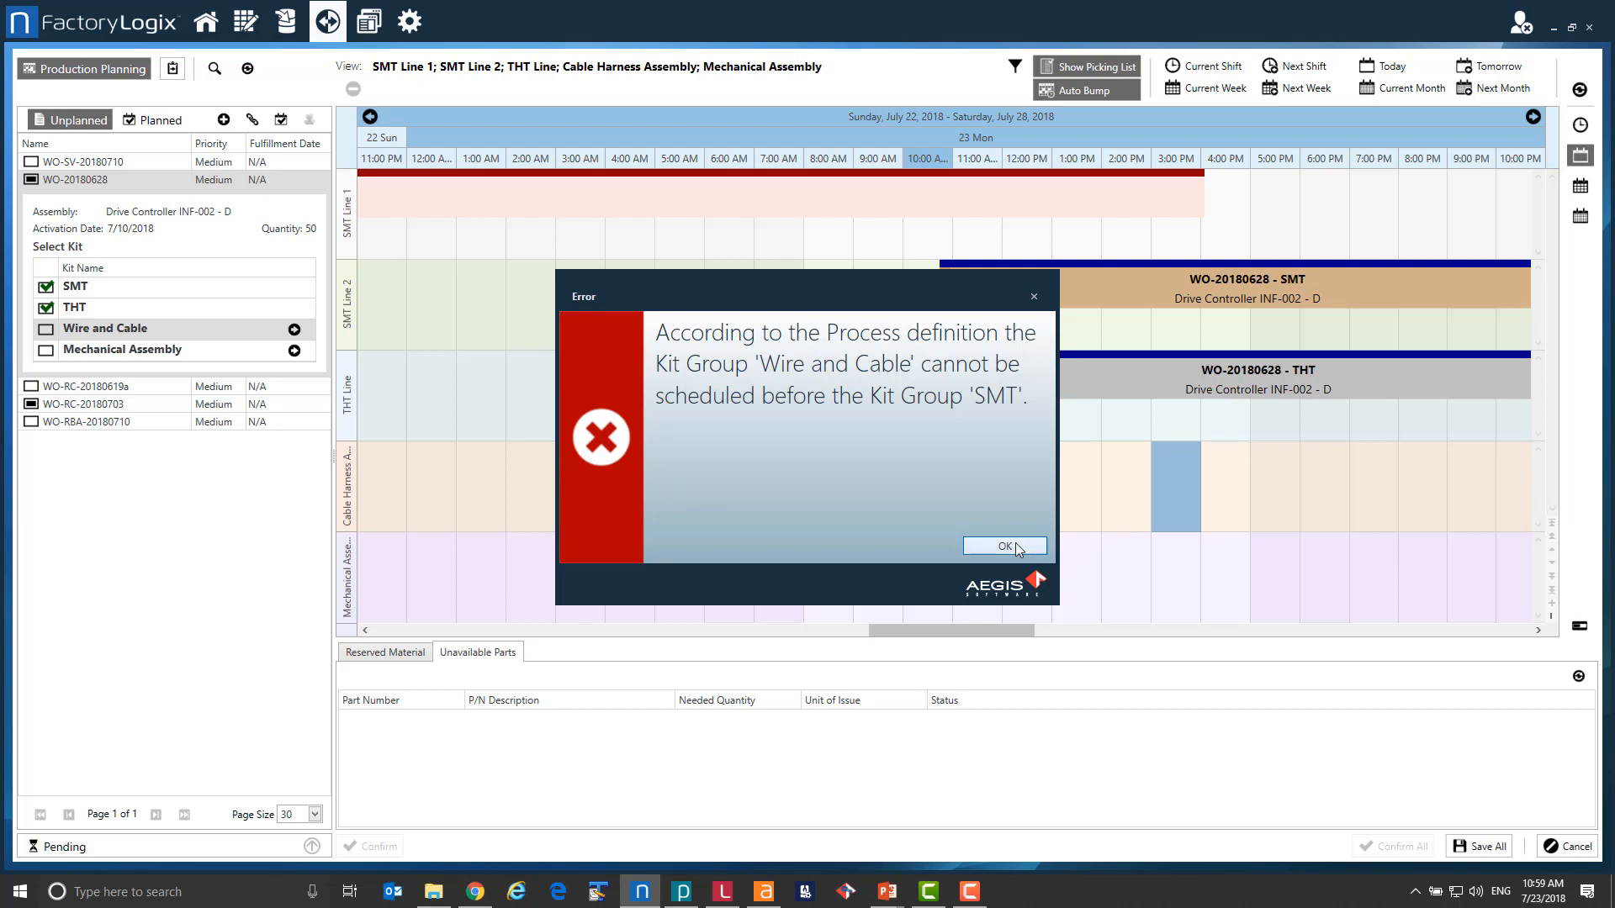
pyautogui.click(971, 545)
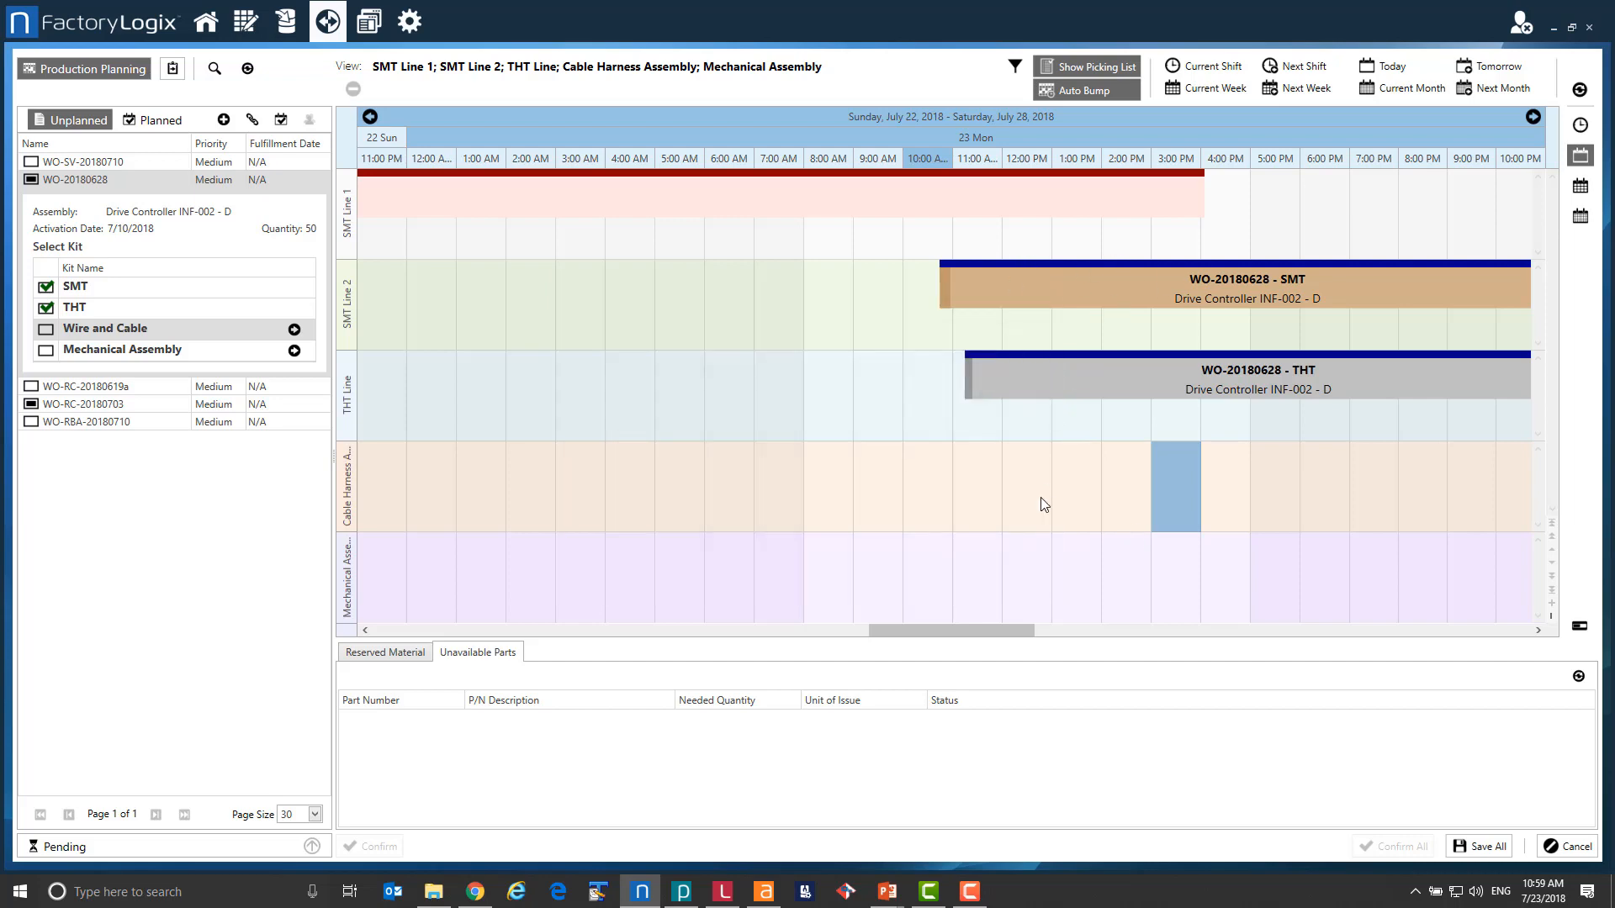
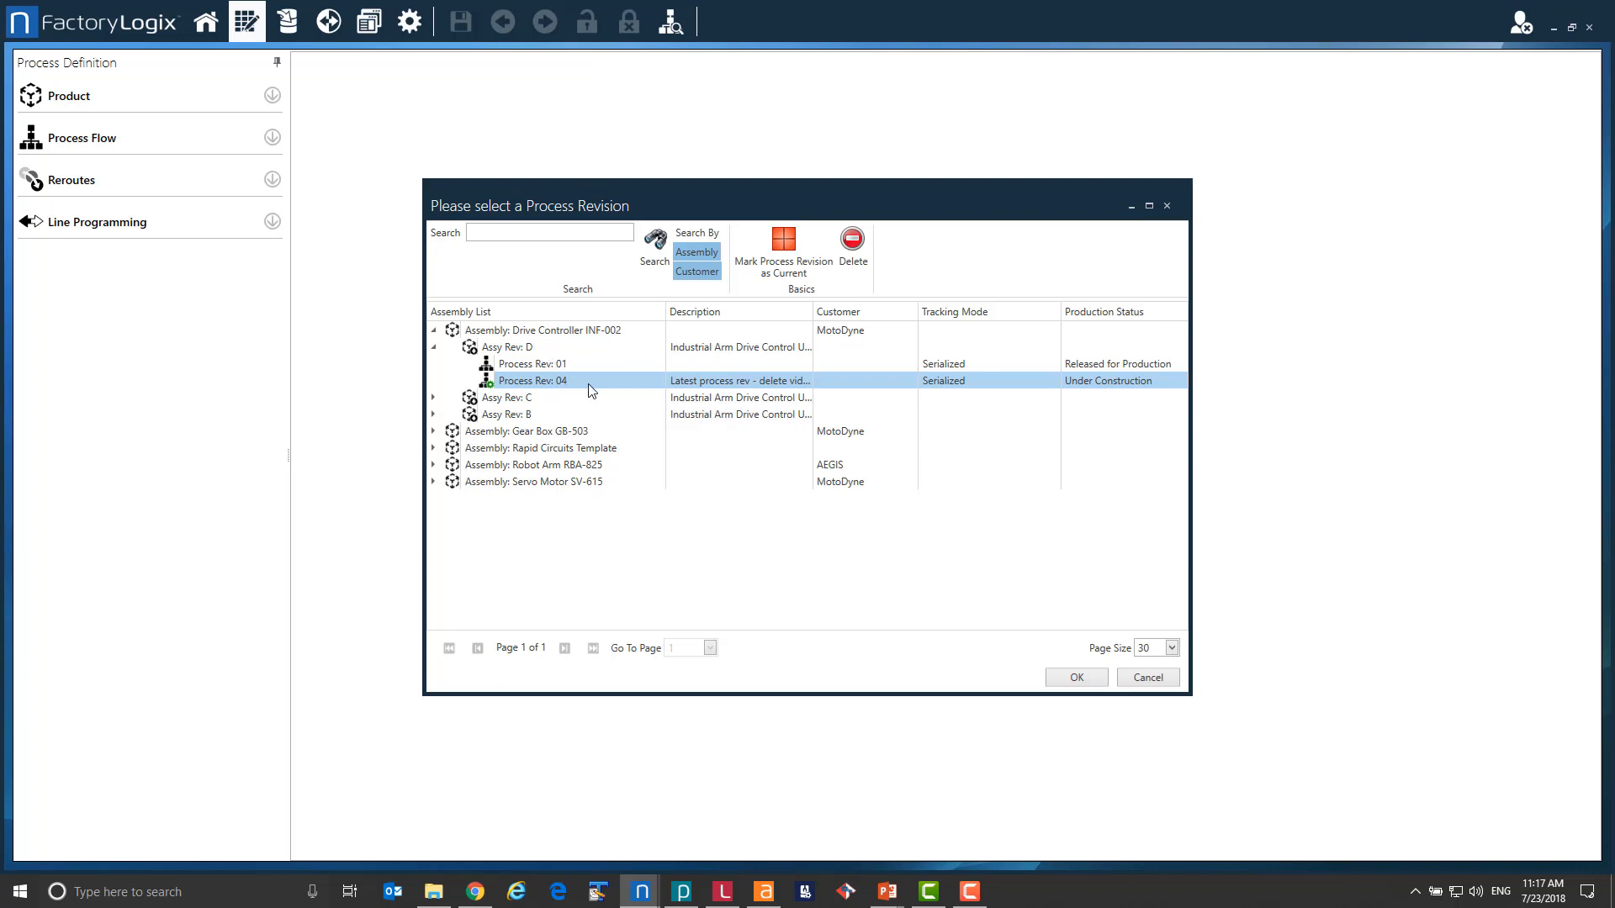
# Open Process Rev: 04 of Drive Controller INF-002, Assy Rev: D, and review its process flow down to the Through-Hole group.
pyautogui.click(564, 348)
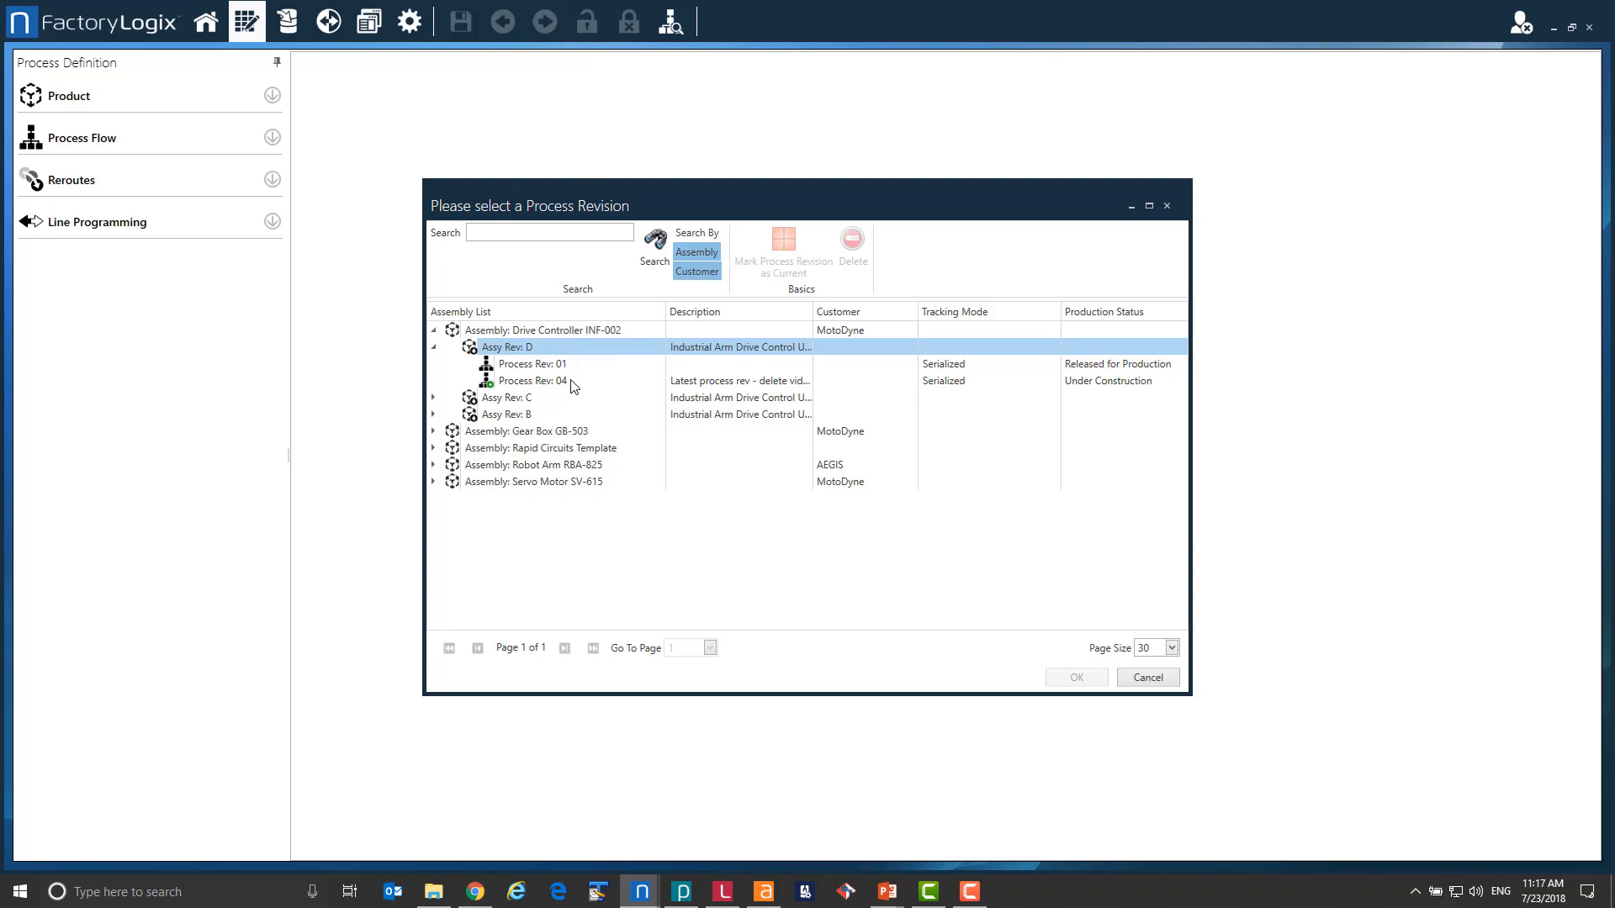
pyautogui.doubleClick(573, 384)
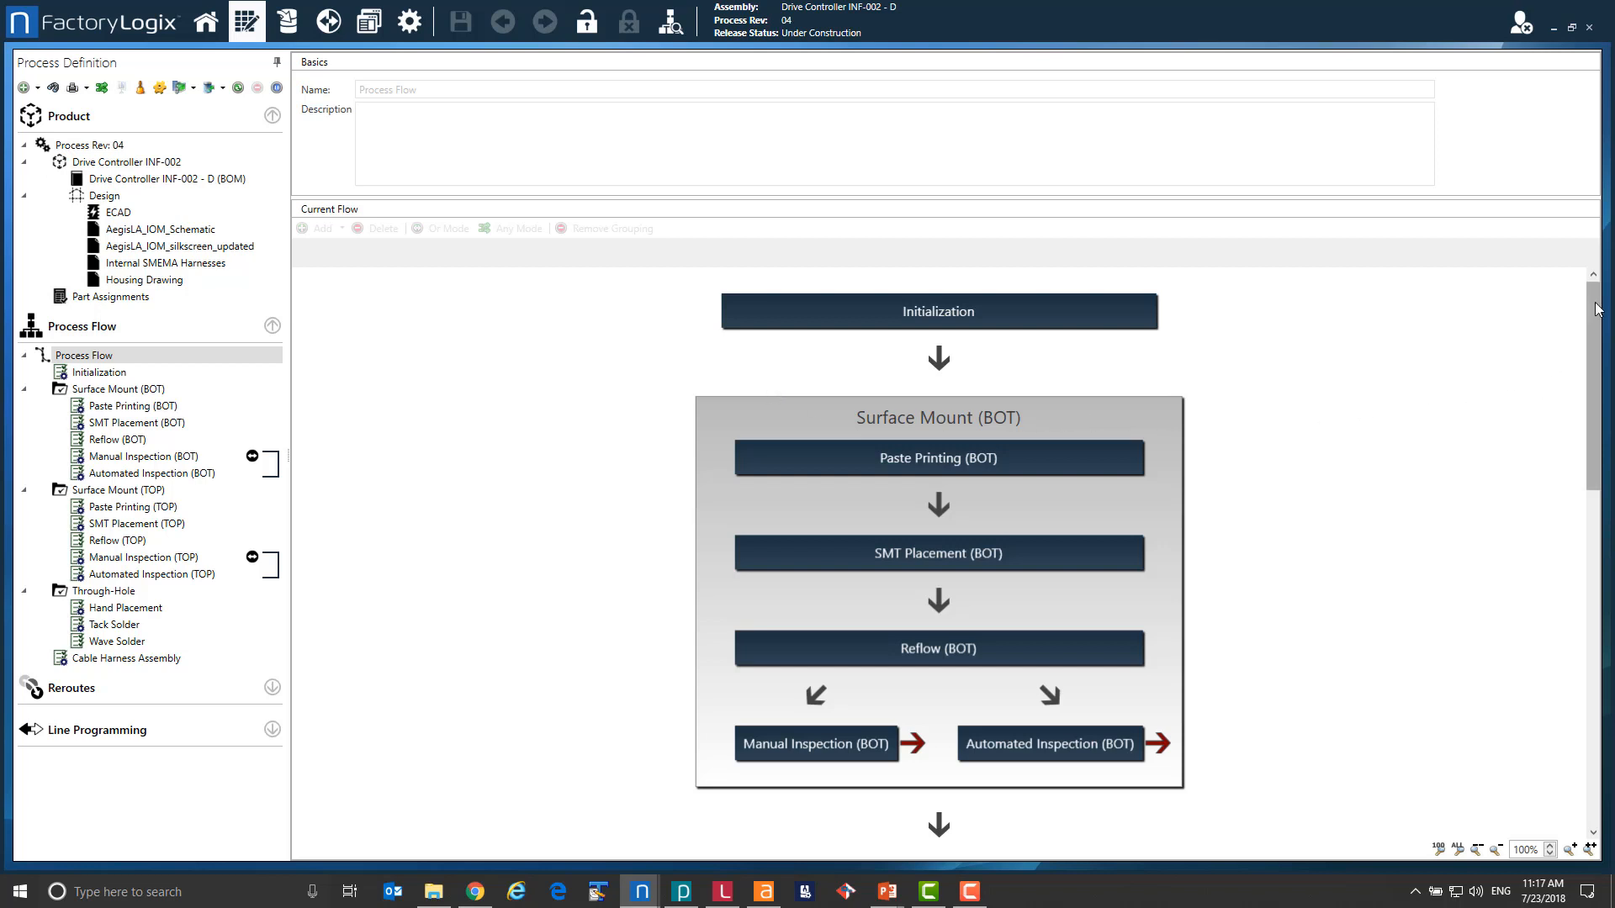
pyautogui.moveTo(1596, 310); pyautogui.dragTo(1600, 409)
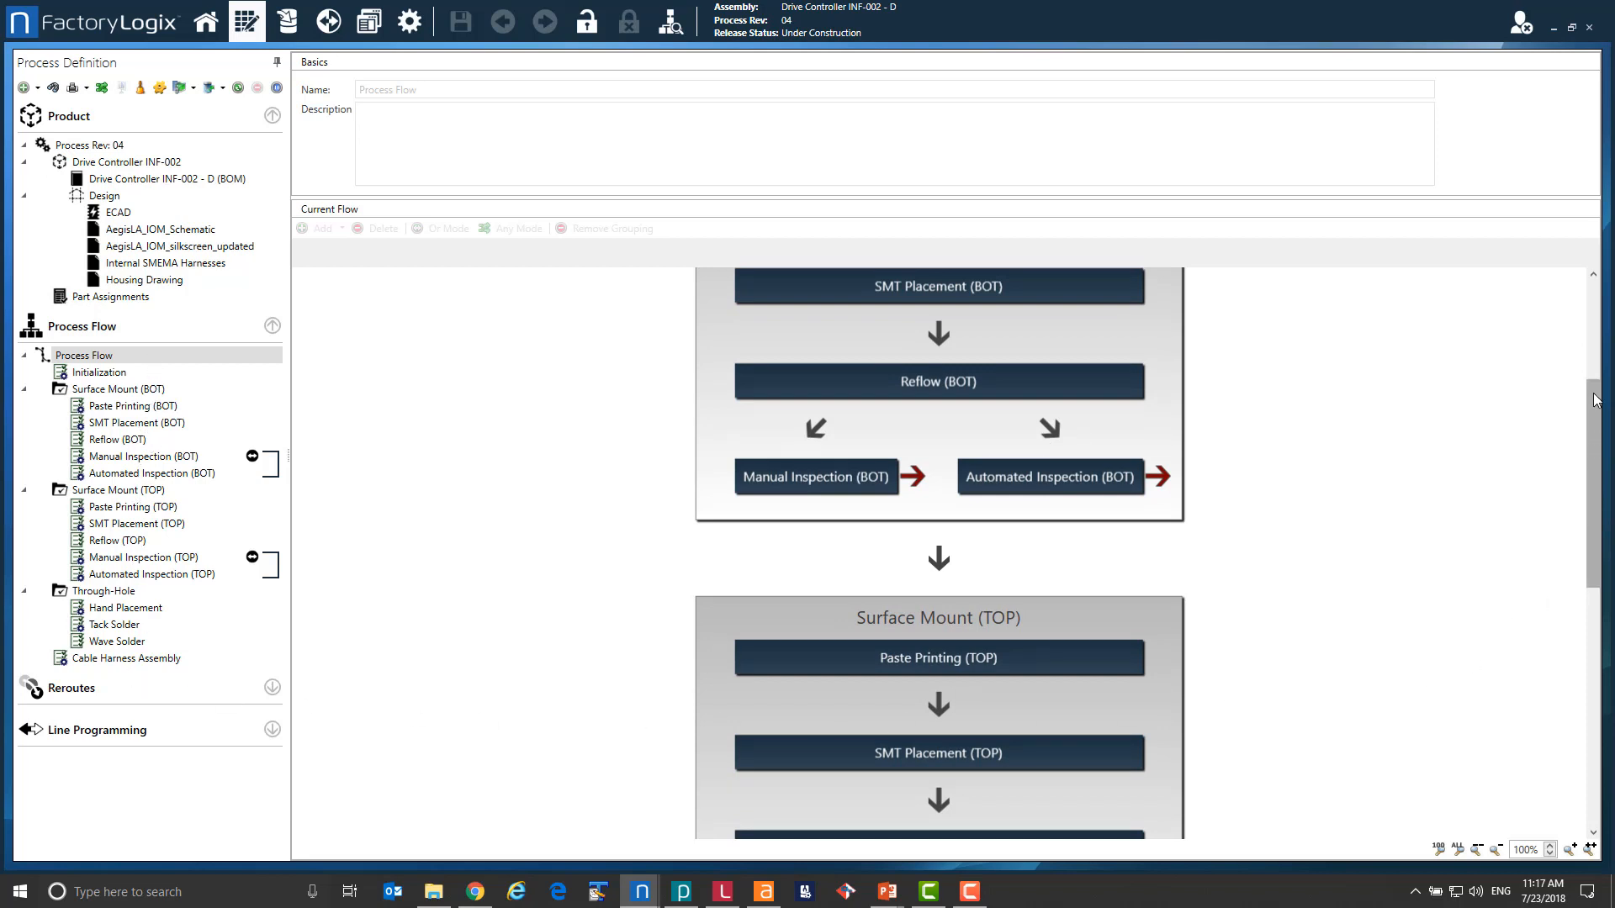
pyautogui.moveTo(1592, 410); pyautogui.dragTo(1606, 584)
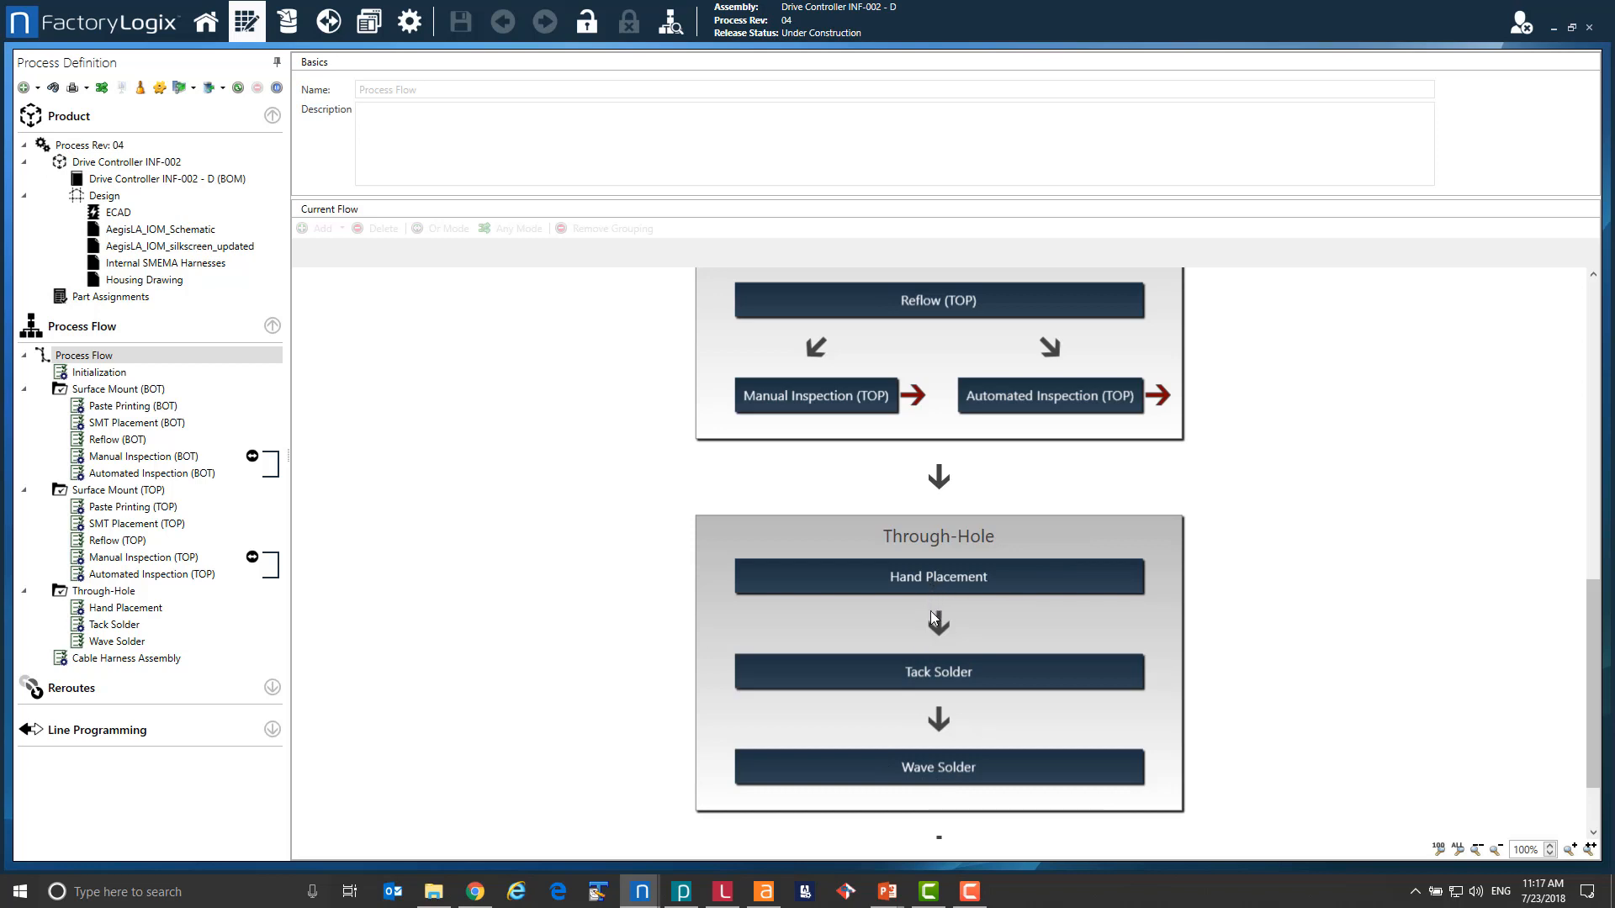
# Move Hand Placement after Tack Solder in the Through-Hole flow and group the two operations in Any Mode.
pyautogui.click(198, 354)
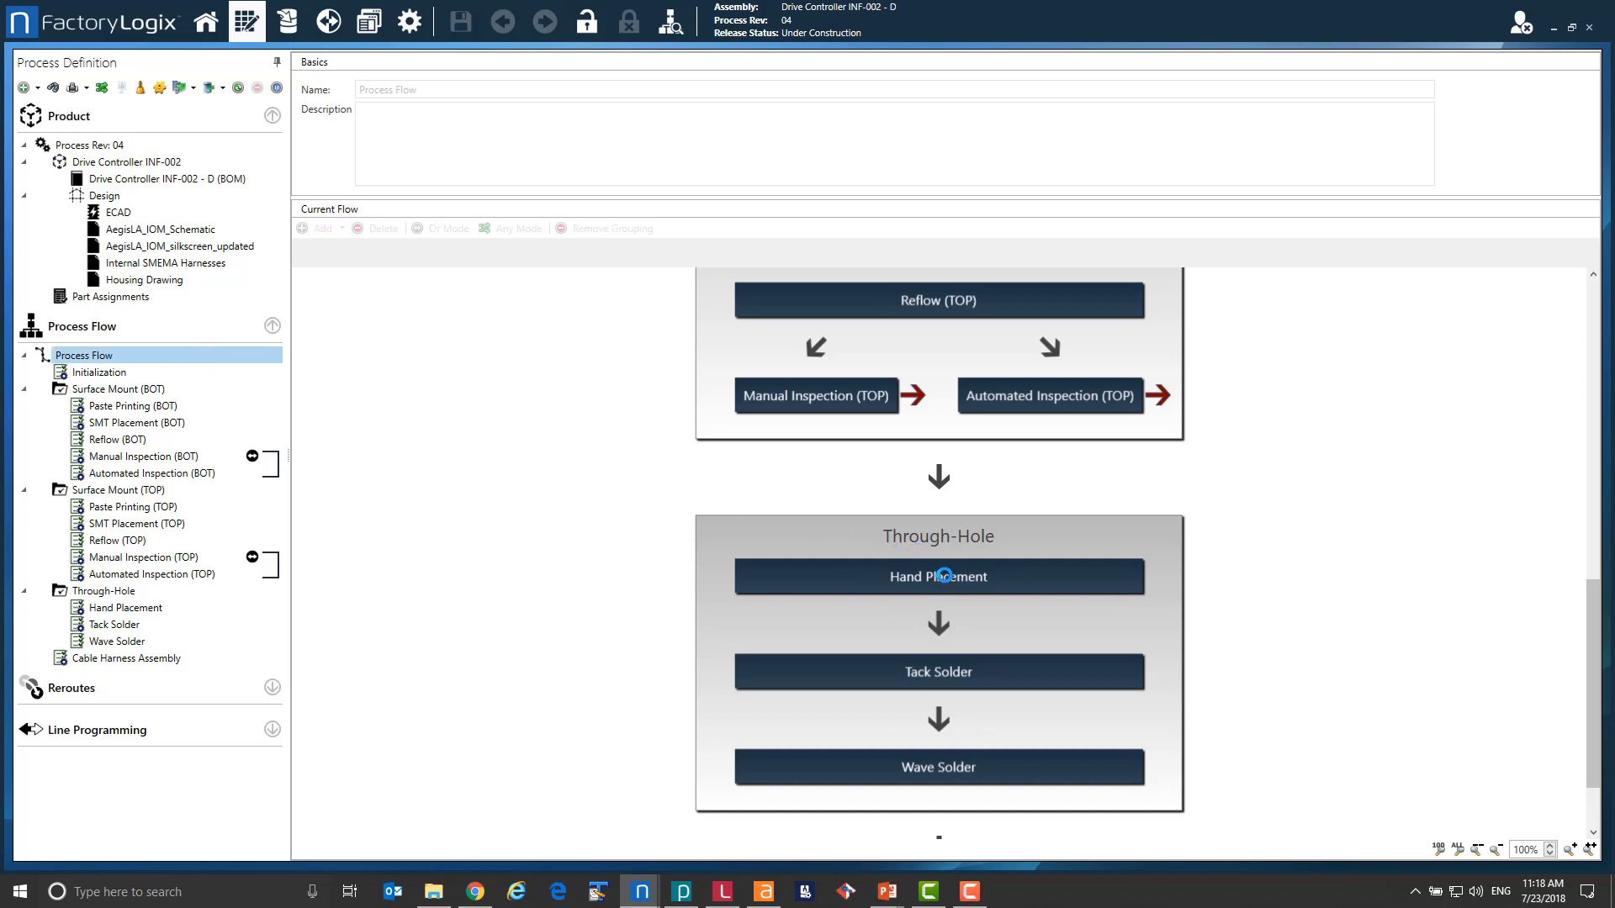
pyautogui.moveTo(945, 577); pyautogui.dragTo(942, 703)
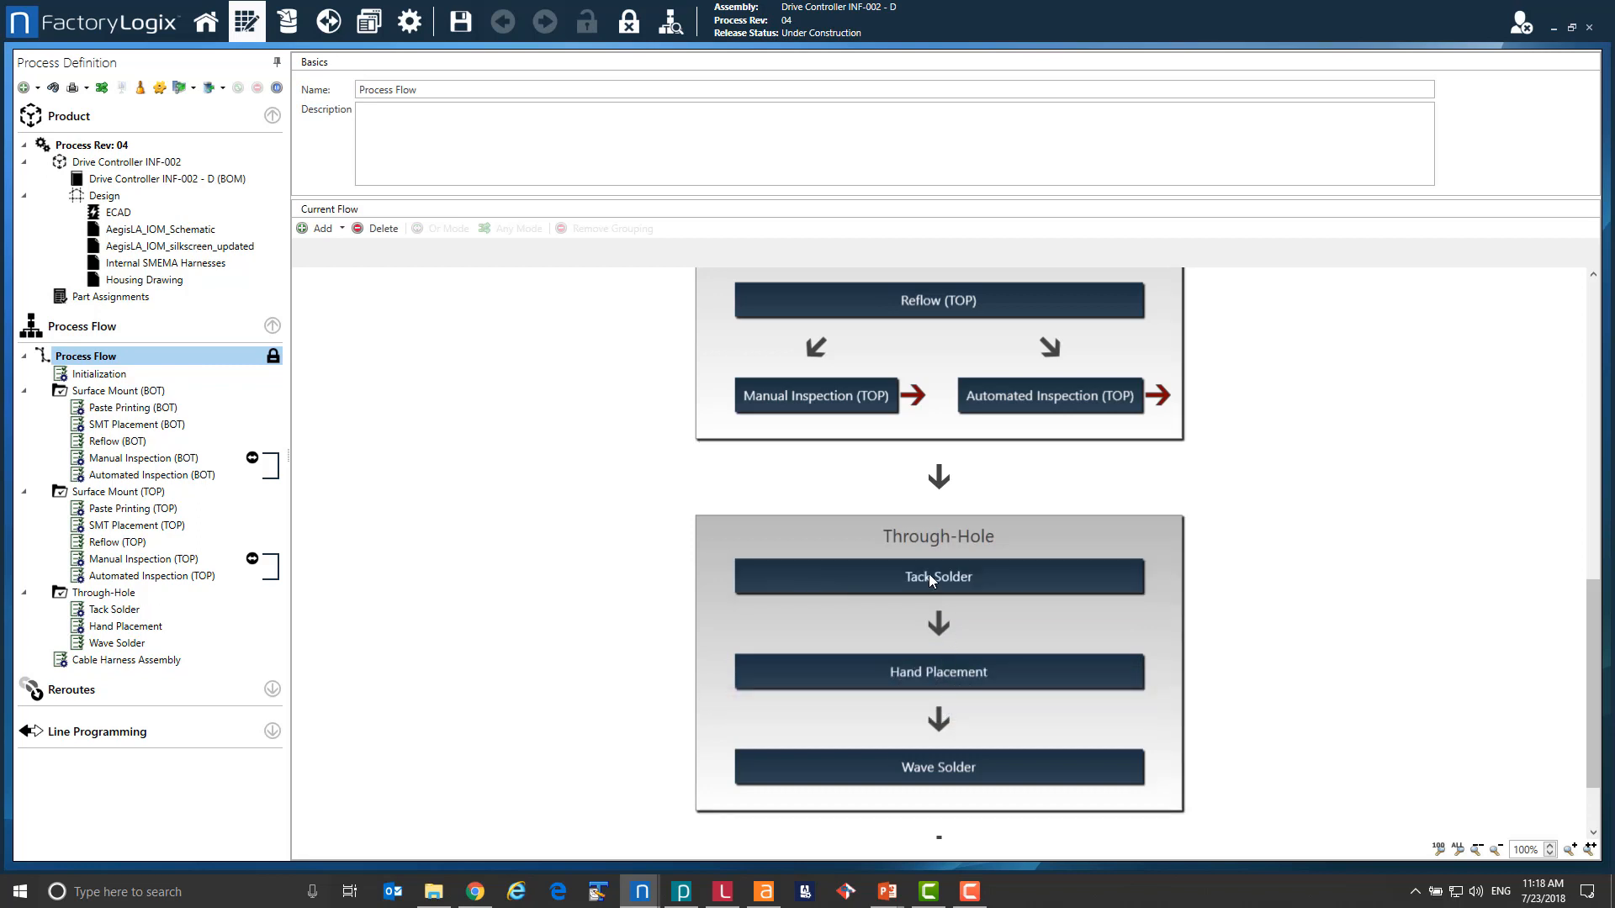
pyautogui.click(927, 577)
pyautogui.keyDown('ctrl'); pyautogui.click(909, 689); pyautogui.keyUp('ctrl')
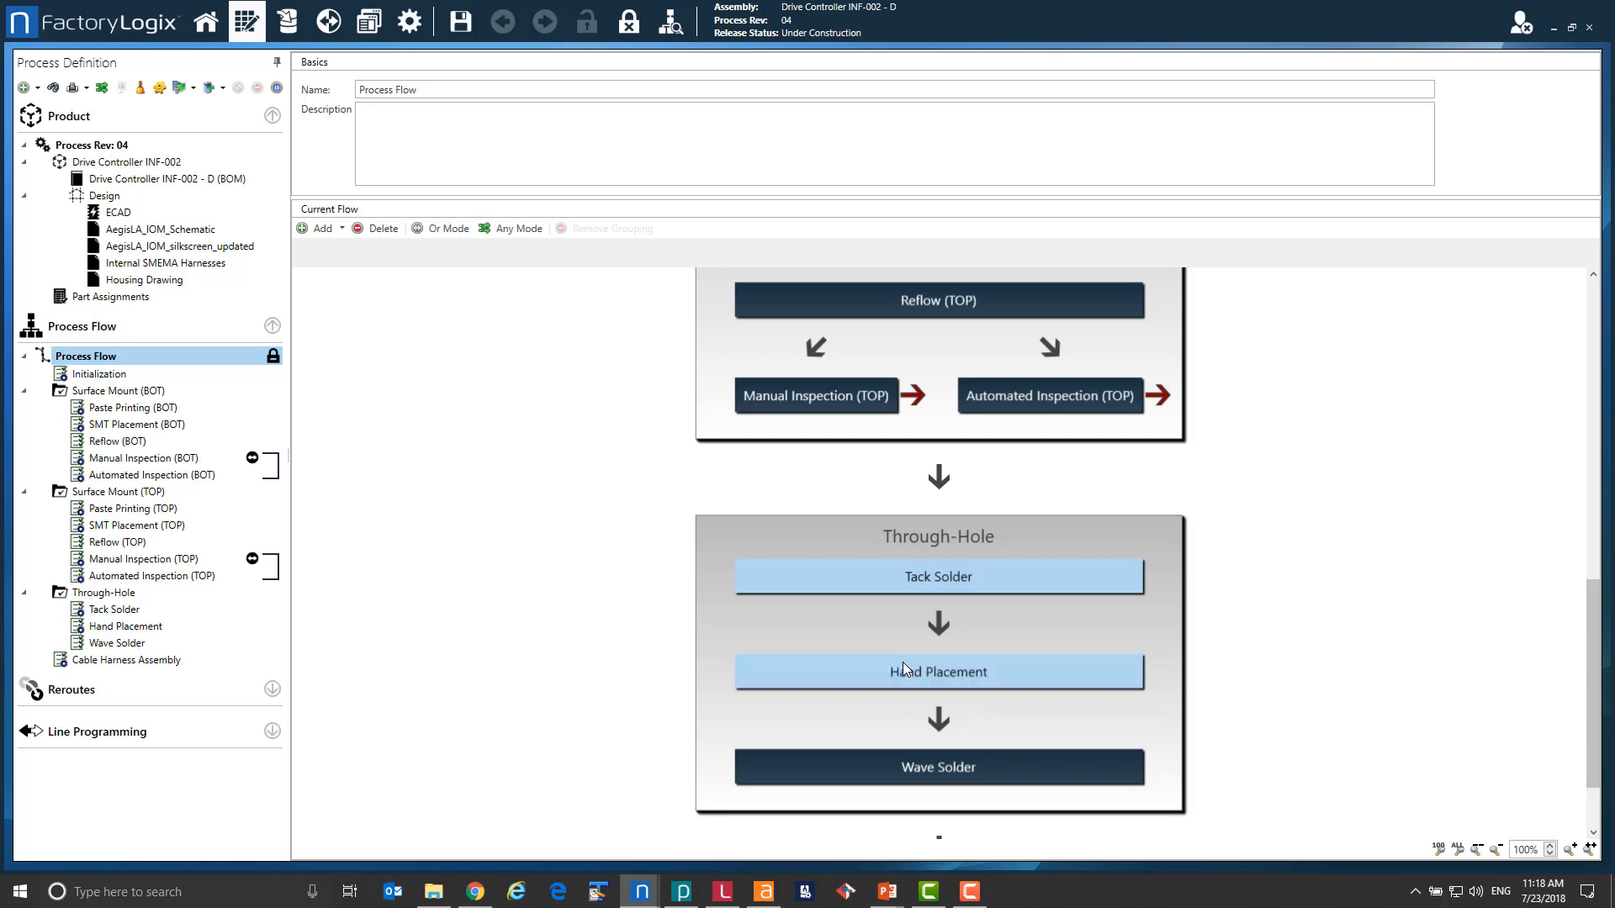
pyautogui.click(508, 231)
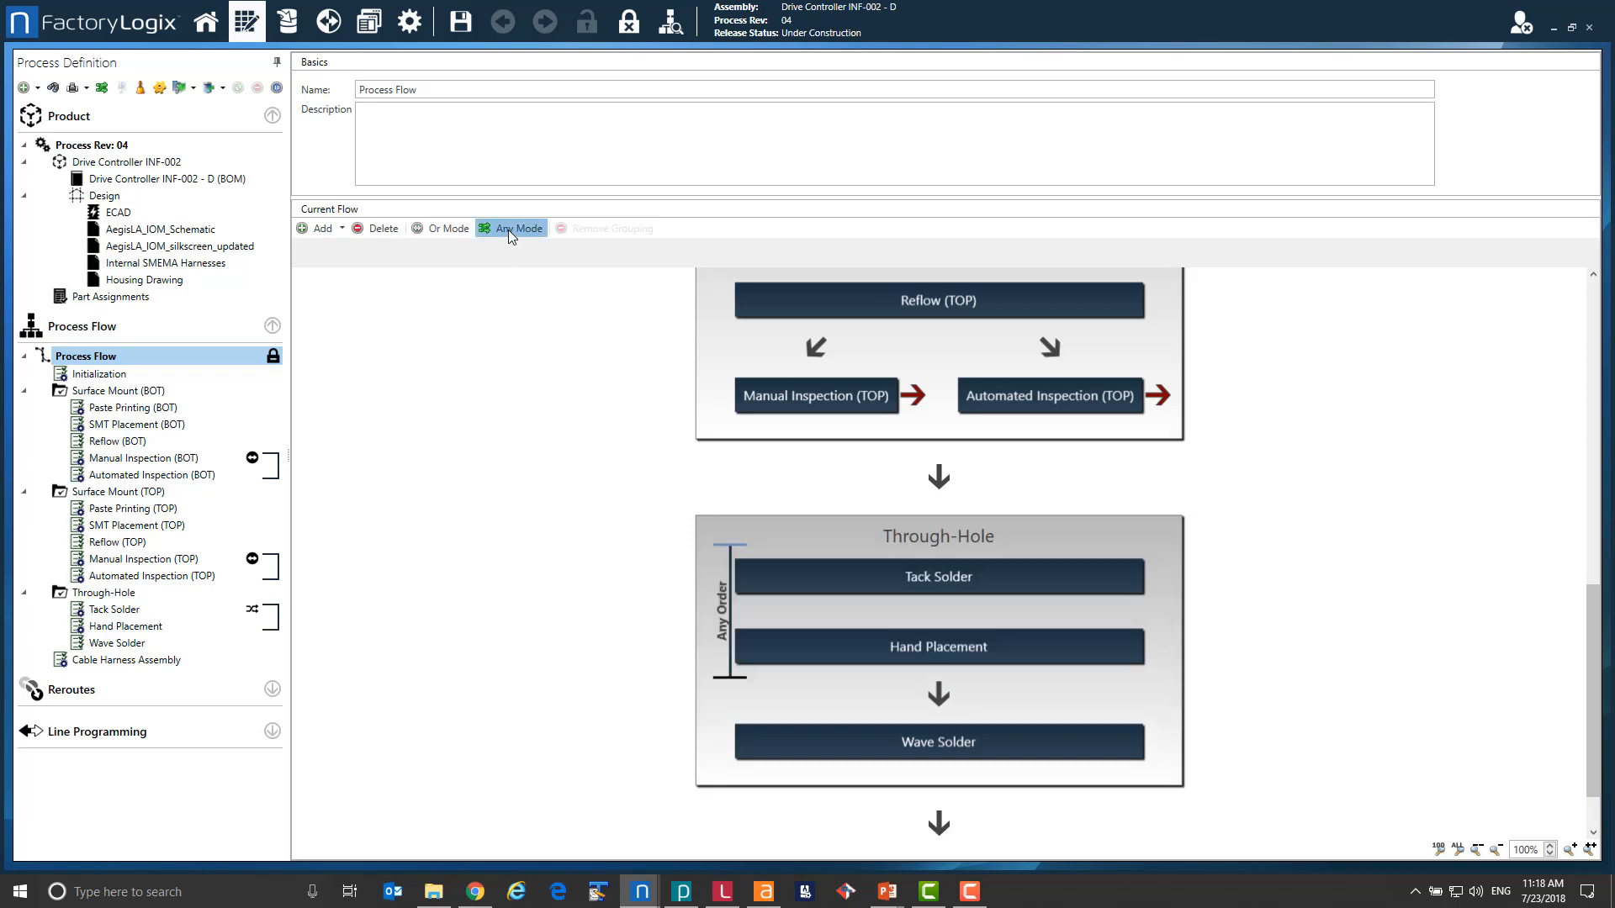
# Remove the Any Mode grouping from Tack Solder and Hand Placement in the Through-Hole flow.
pyautogui.click(881, 589)
pyautogui.keyDown('ctrl'); pyautogui.click(839, 648); pyautogui.keyUp('ctrl')
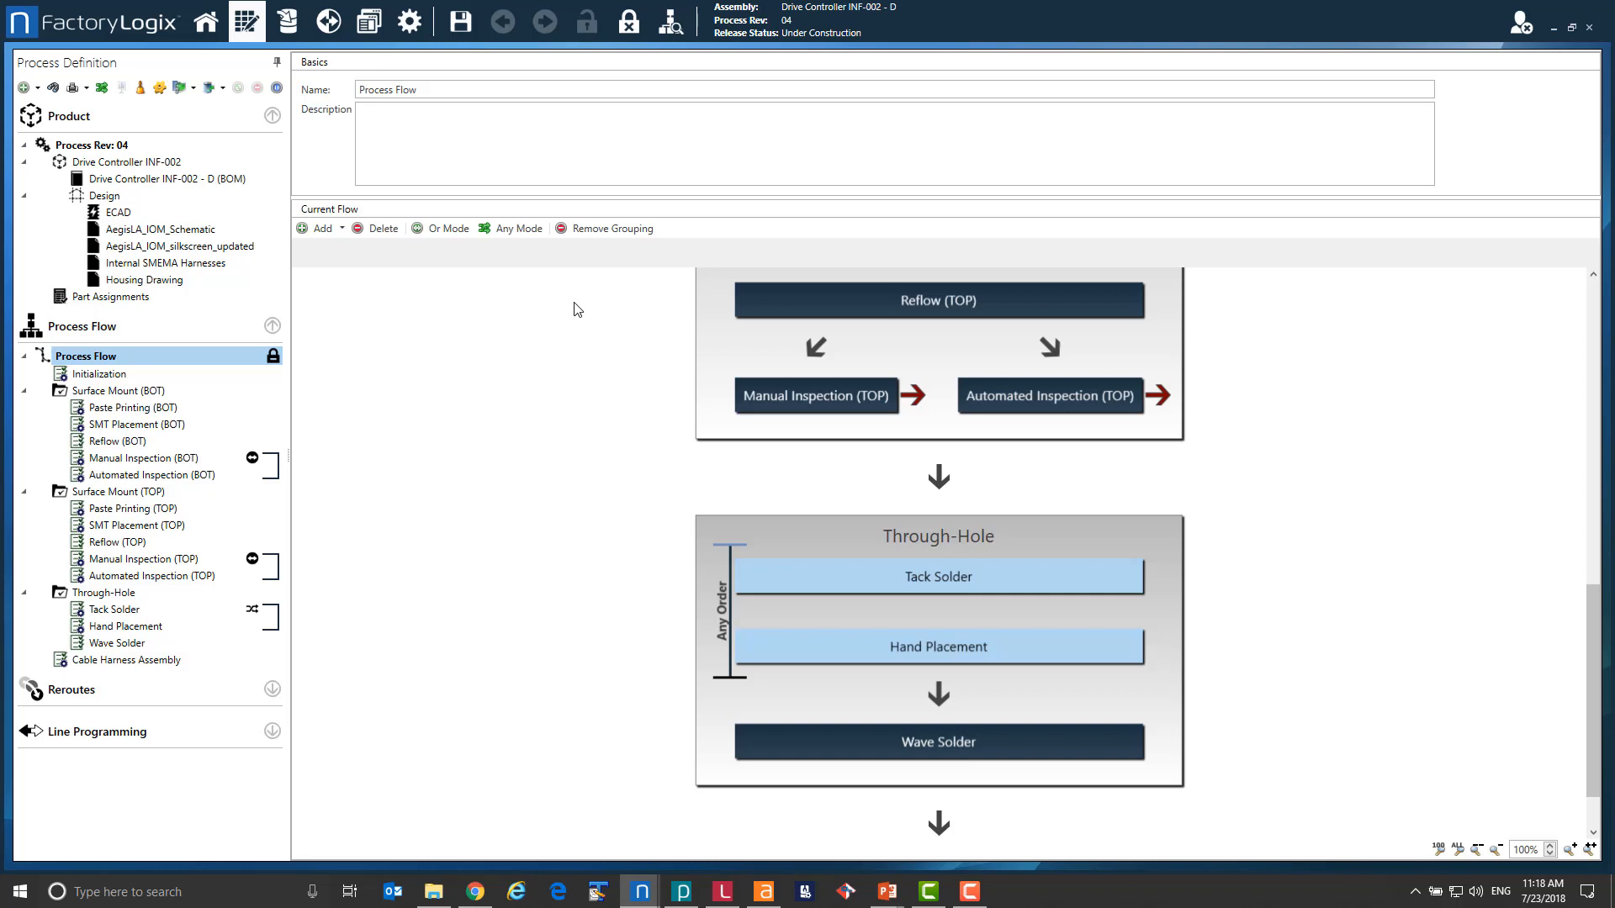
pyautogui.click(605, 229)
# Review the reroute exits of Automated Inspection (BOT) and Manual Inspection (BOT), including the latter's Send to Diag pathway, and close them.
pyautogui.scroll(5, 1214, 527)
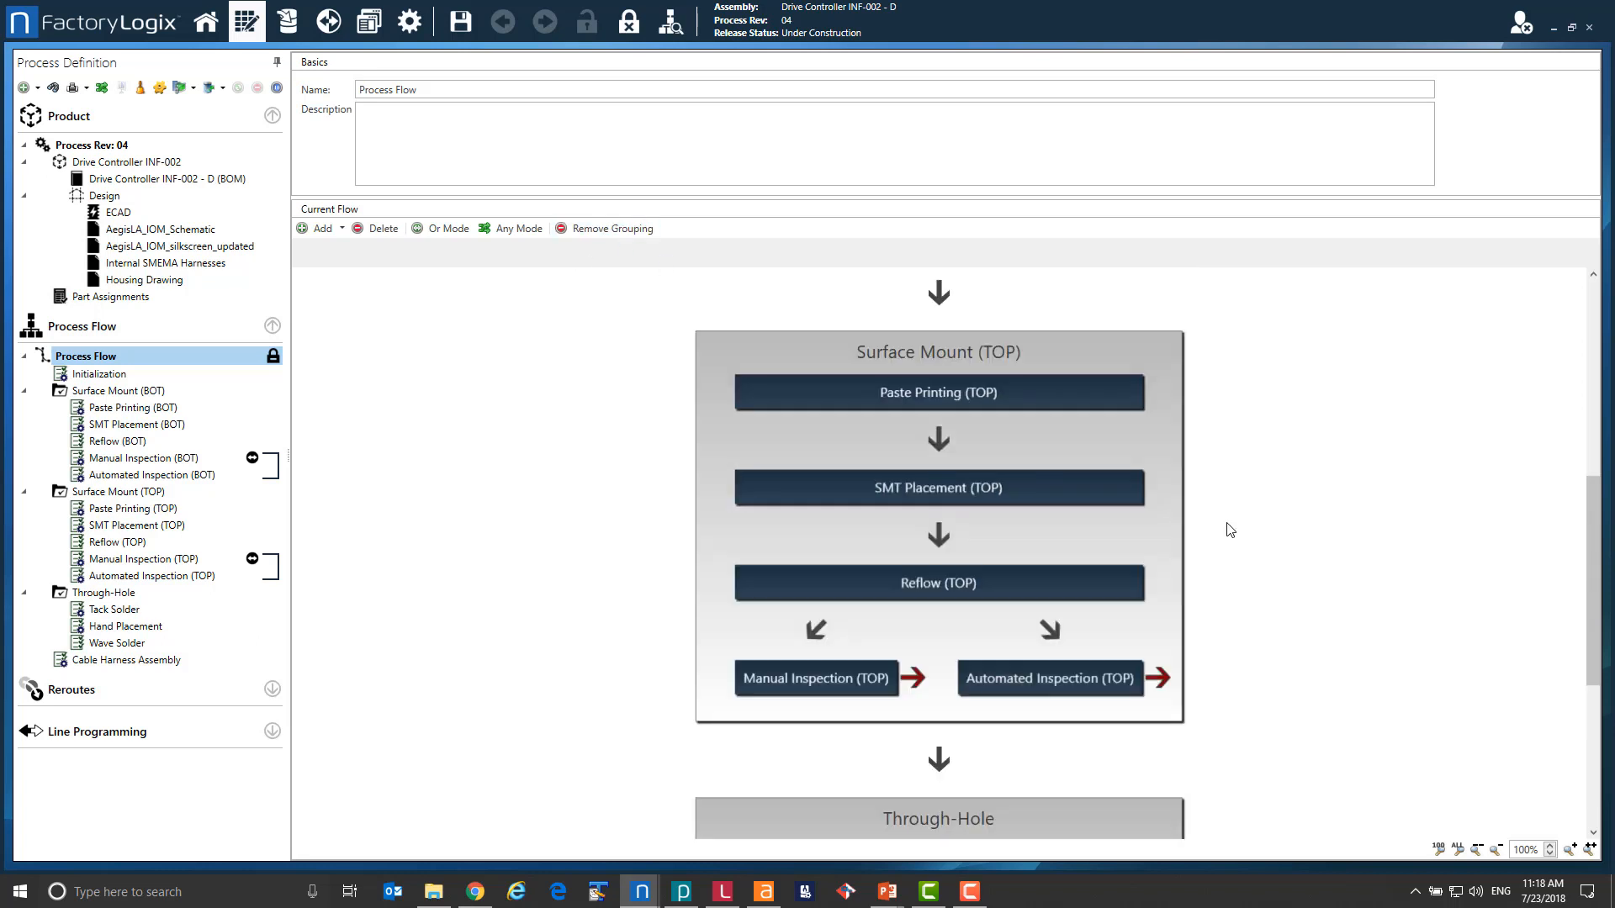
pyautogui.scroll(3, 1188, 462)
pyautogui.scroll(1, 1192, 462)
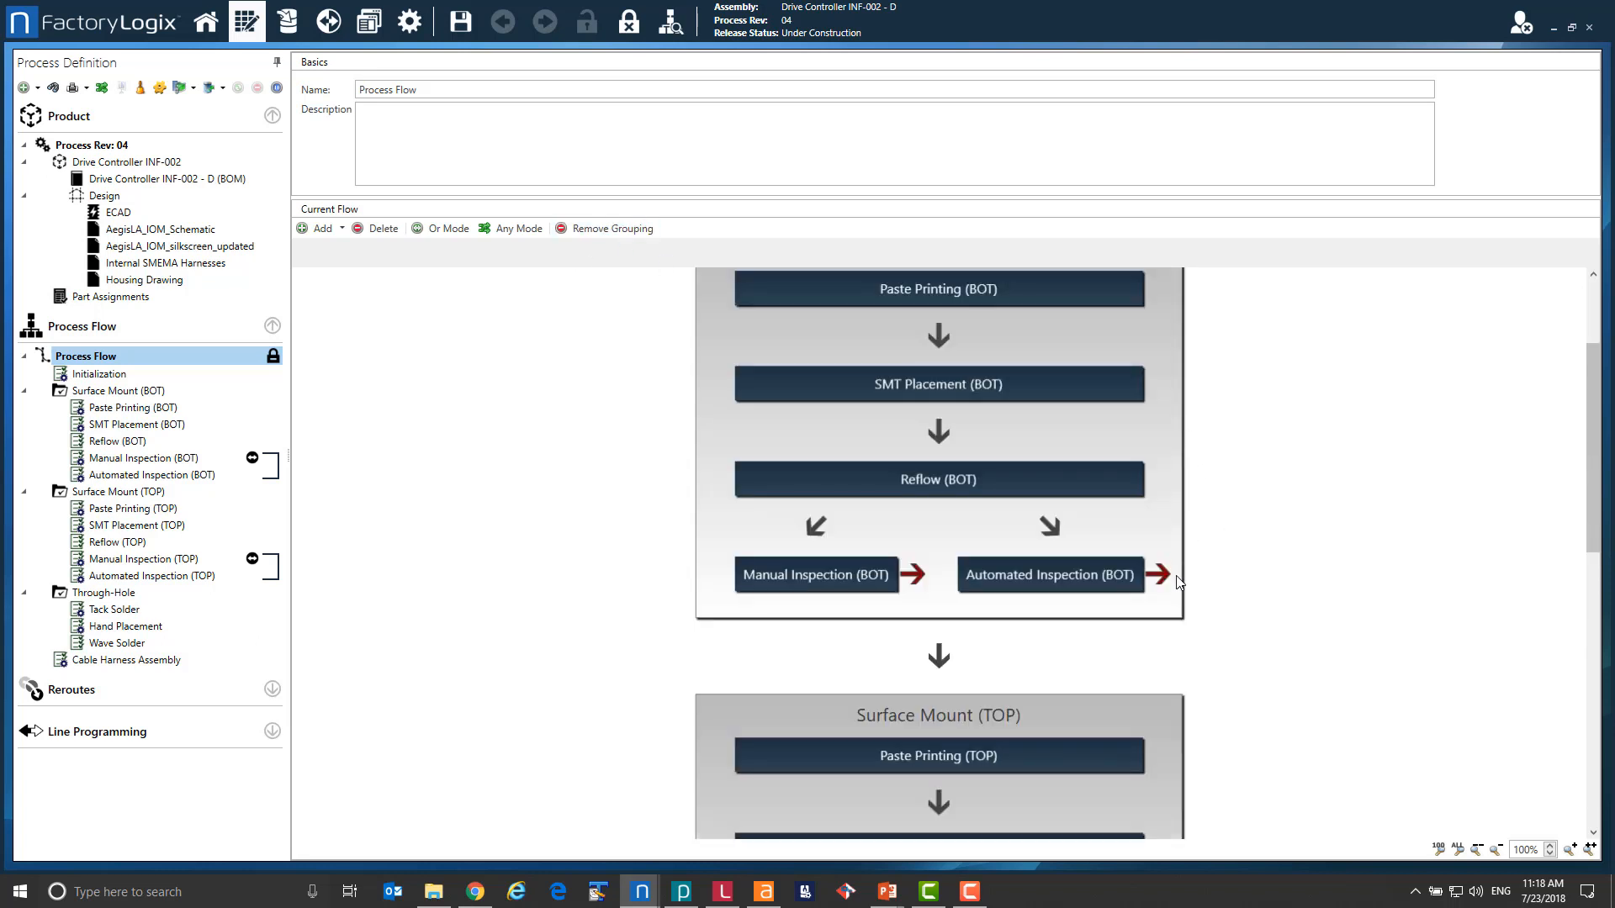
pyautogui.click(1161, 575)
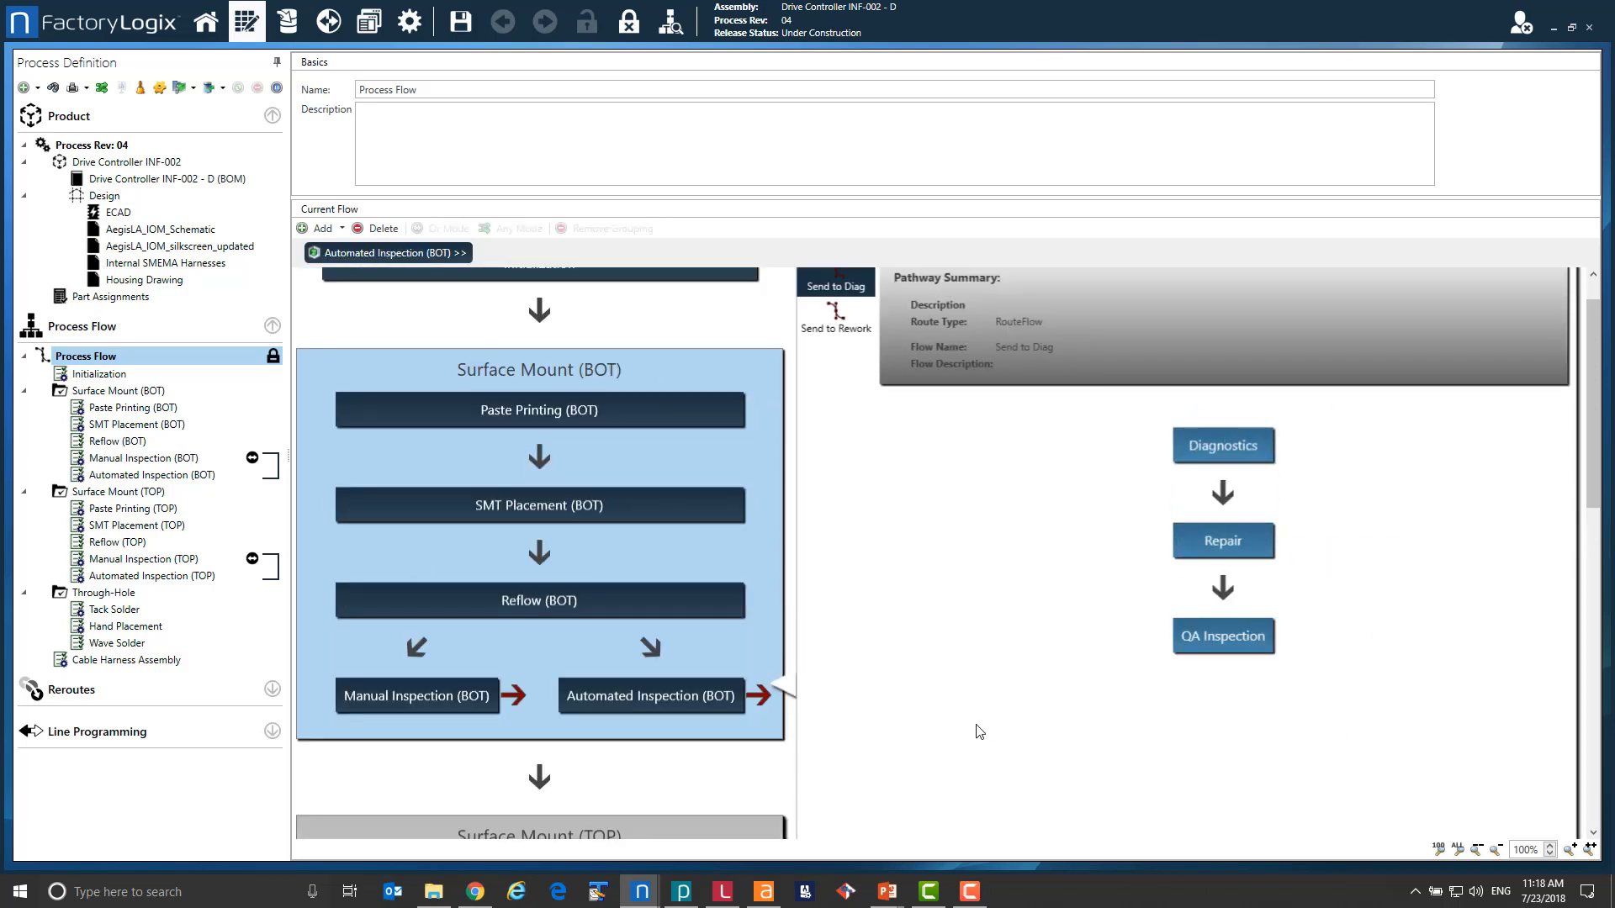
pyautogui.click(510, 696)
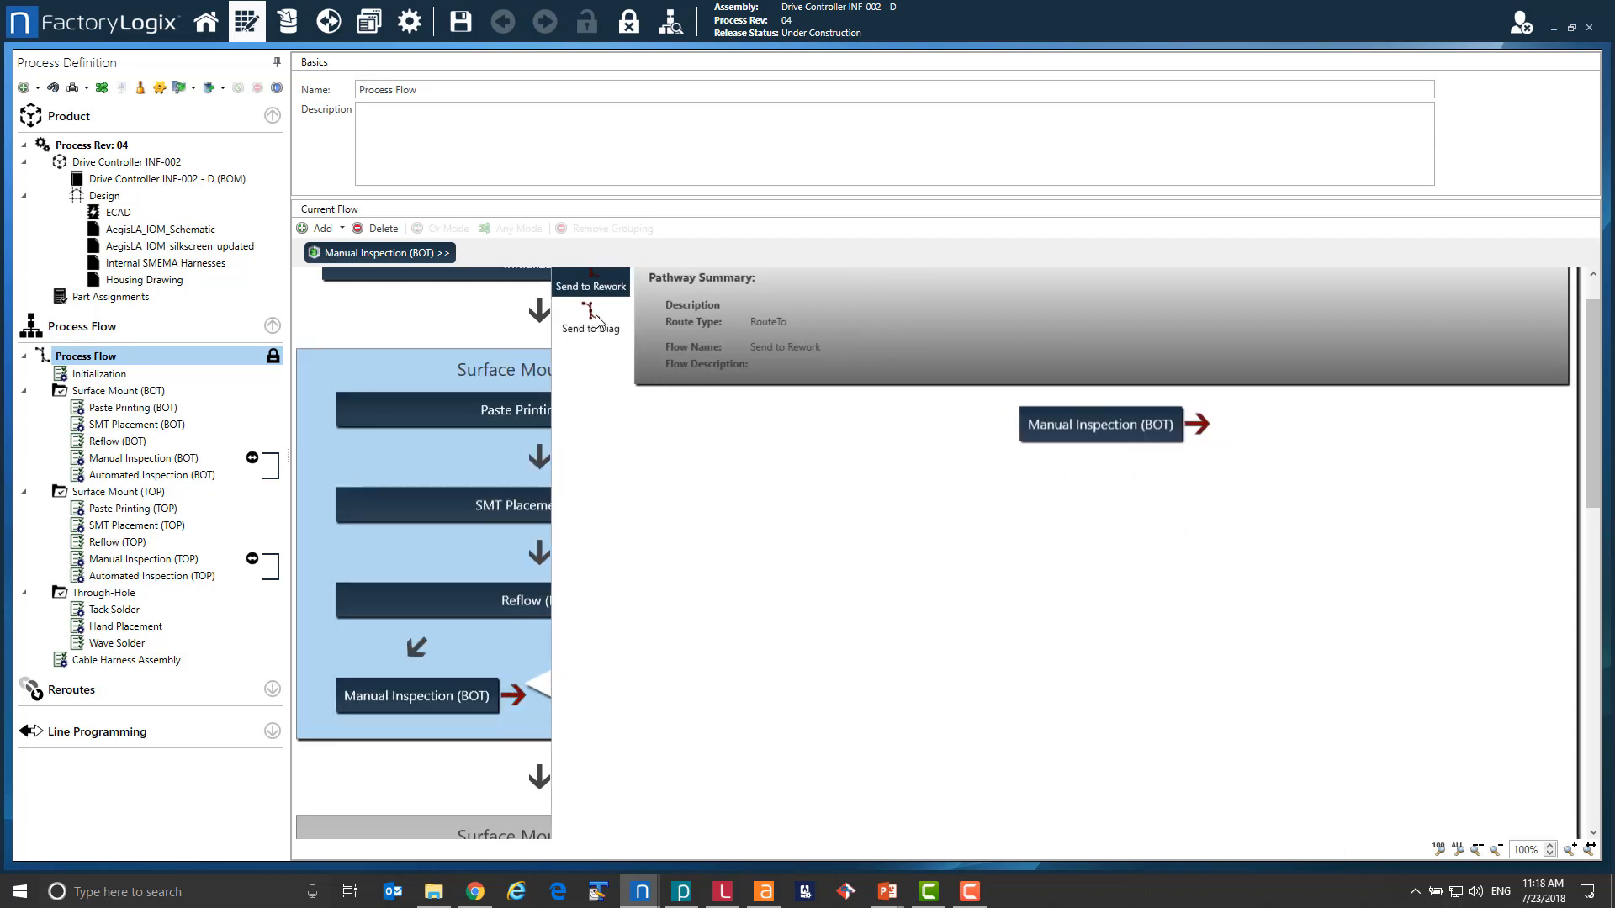
pyautogui.click(586, 317)
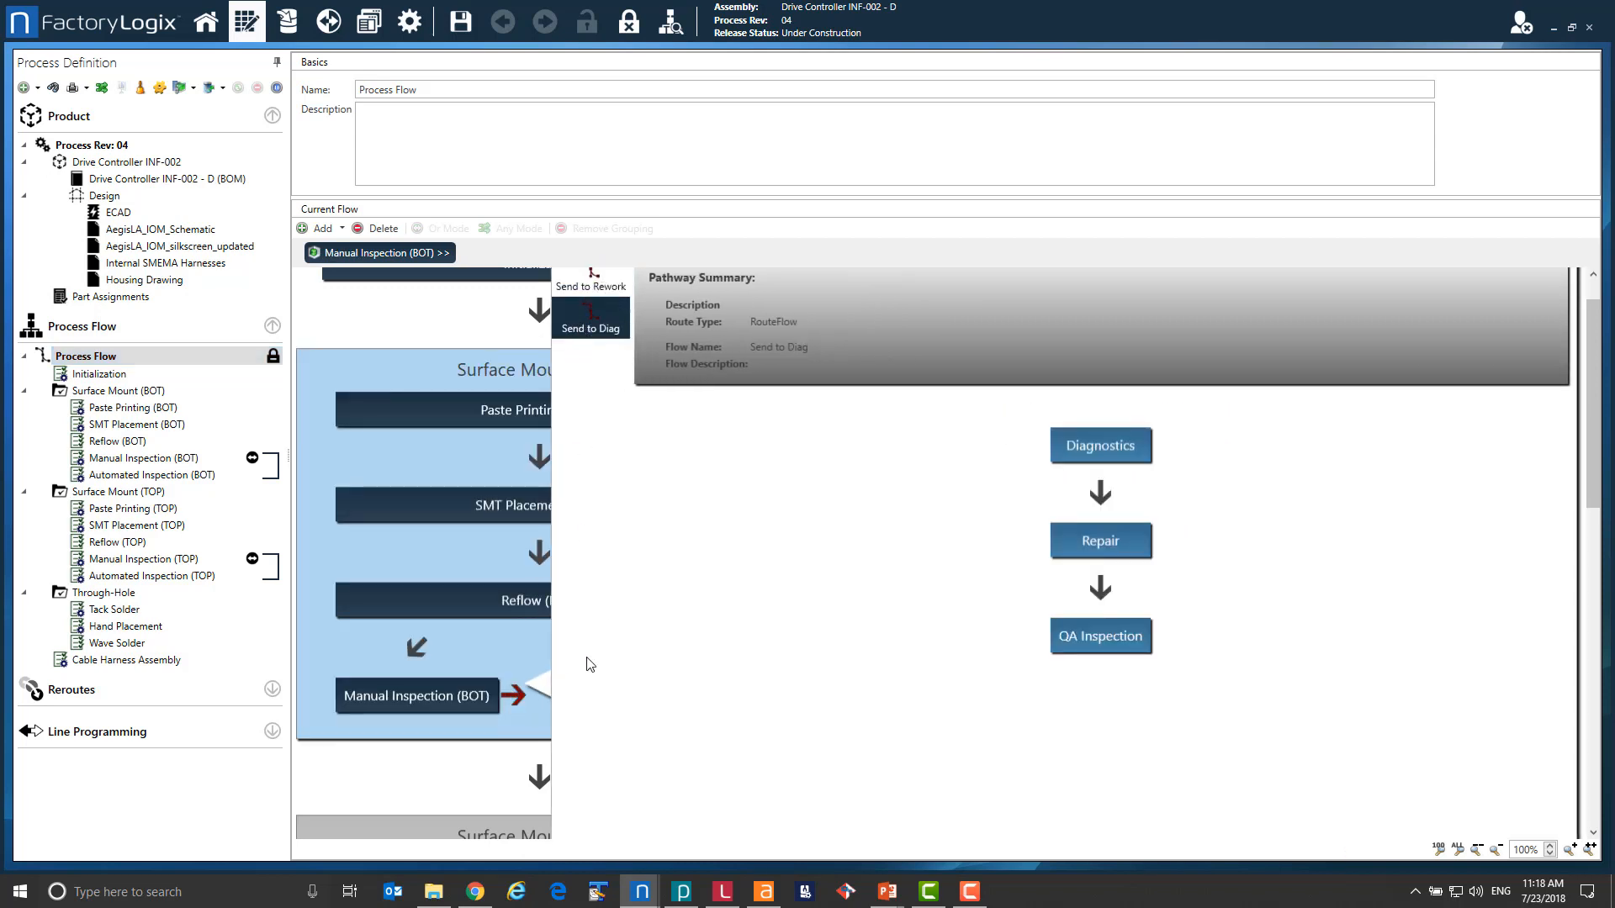
pyautogui.scroll(1, 1582, 336)
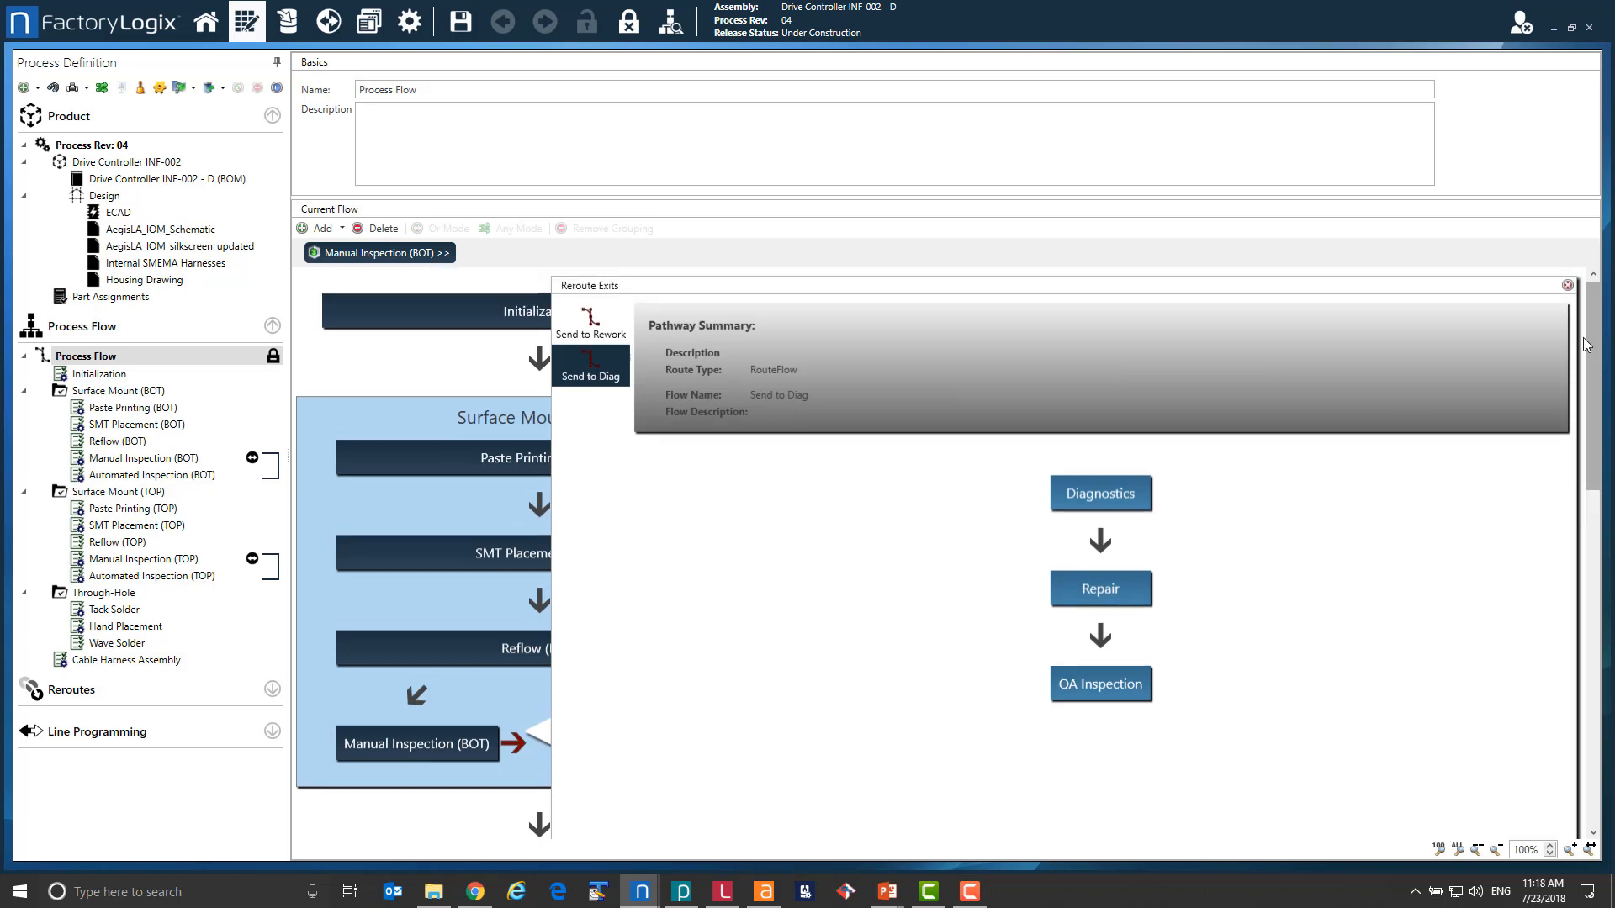
pyautogui.click(1567, 285)
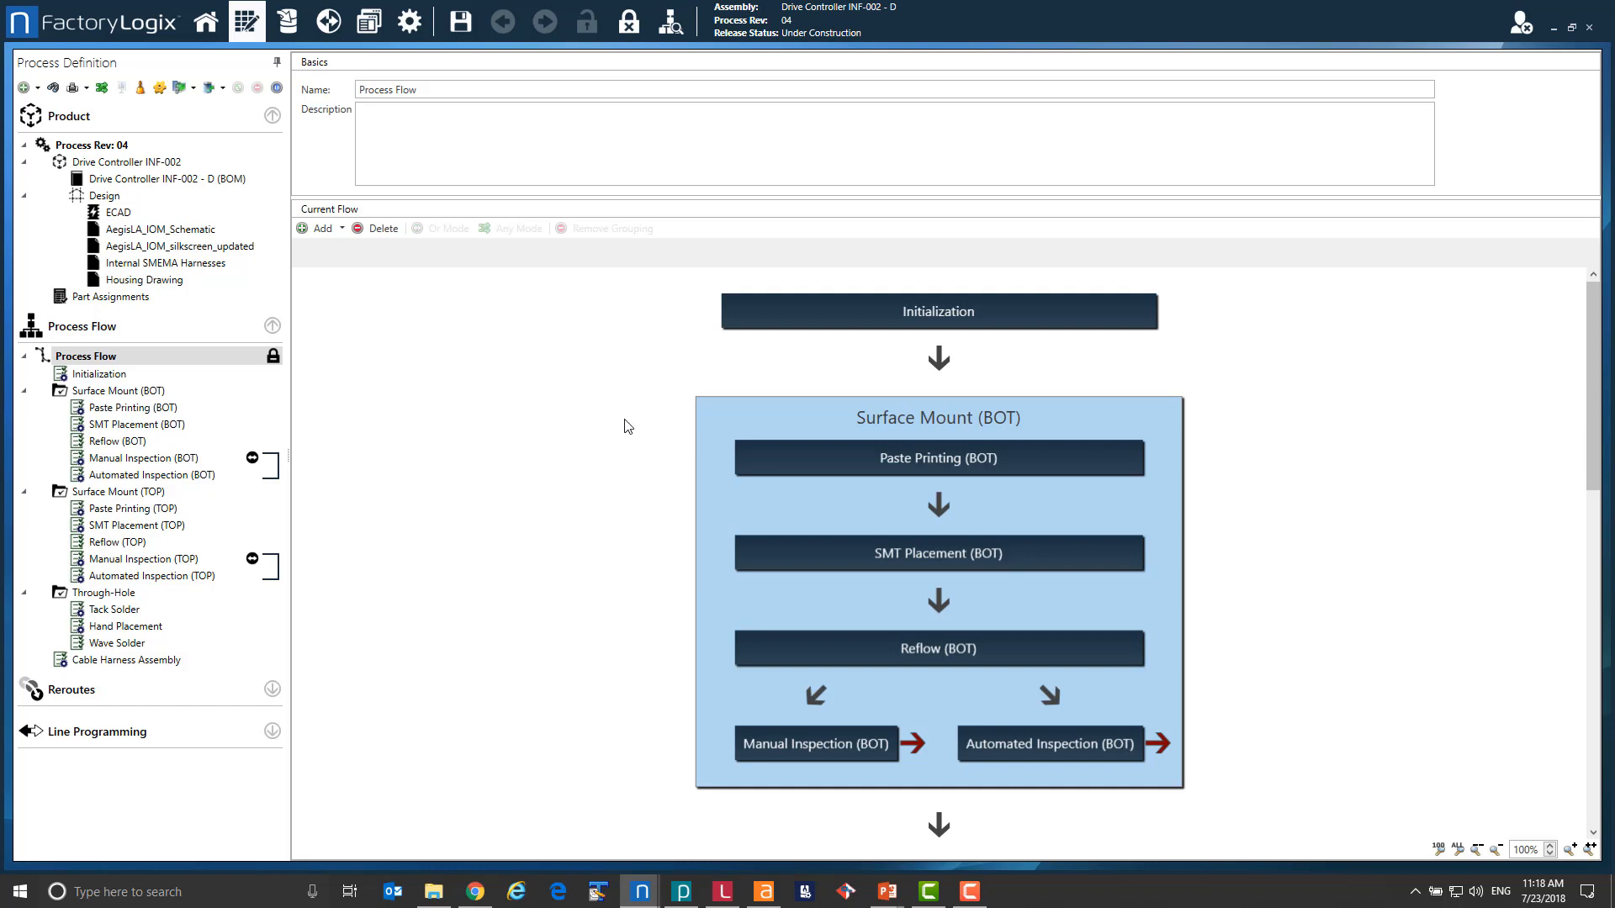
# Examine the process flow's operation order from Initialization through both Surface Mount groups to the Through-Hole group.
pyautogui.click(821, 322)
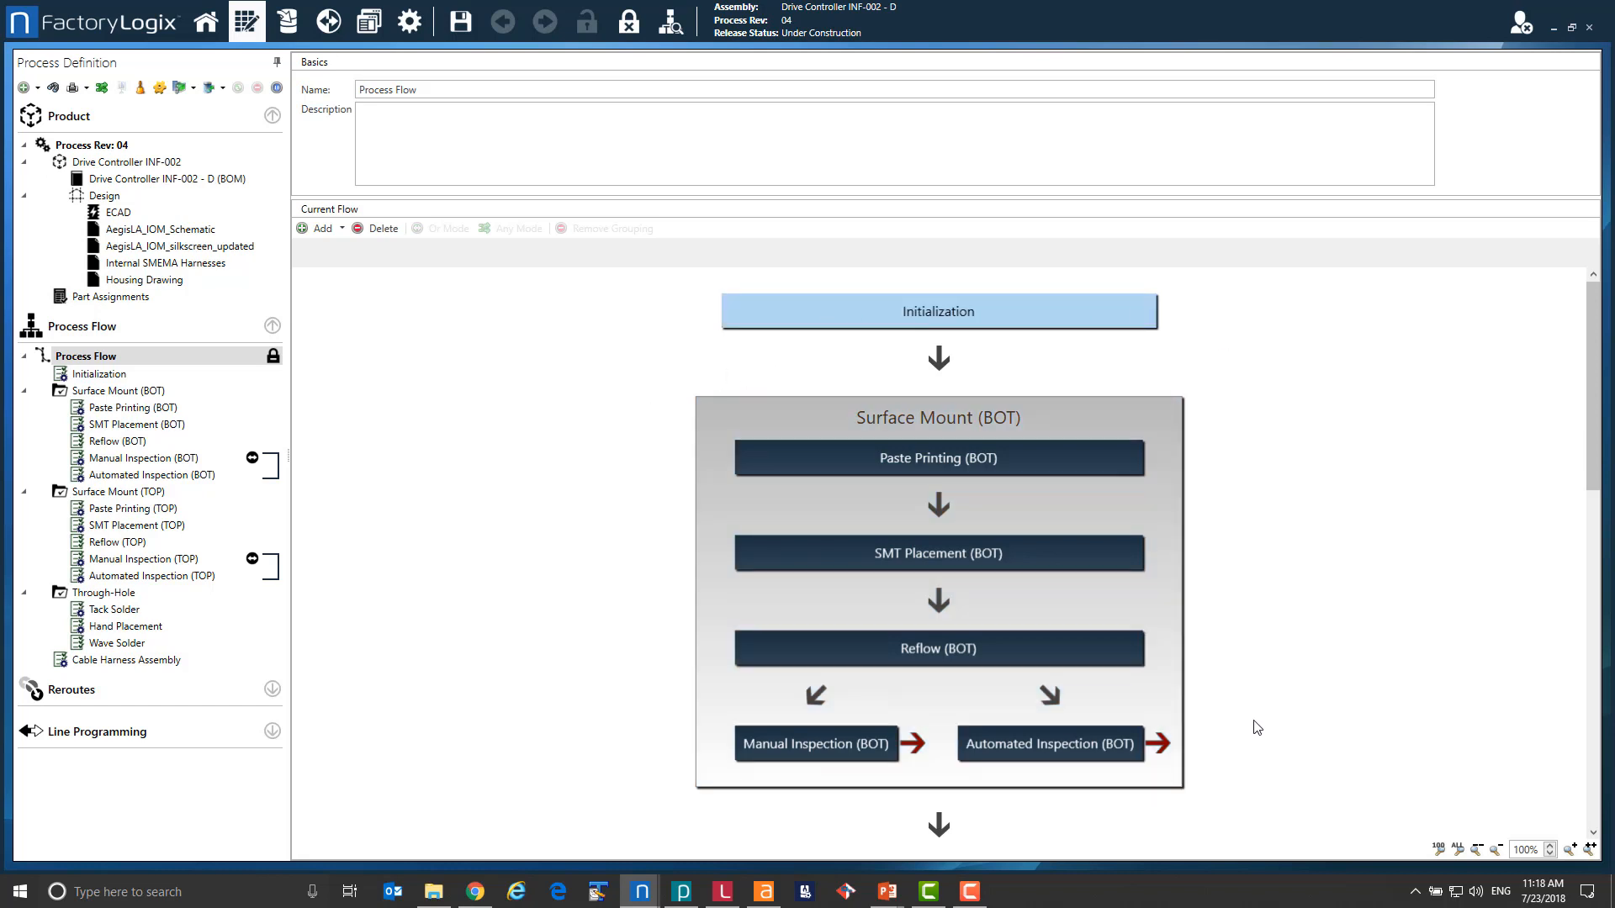
pyautogui.scroll(-5, 1257, 727)
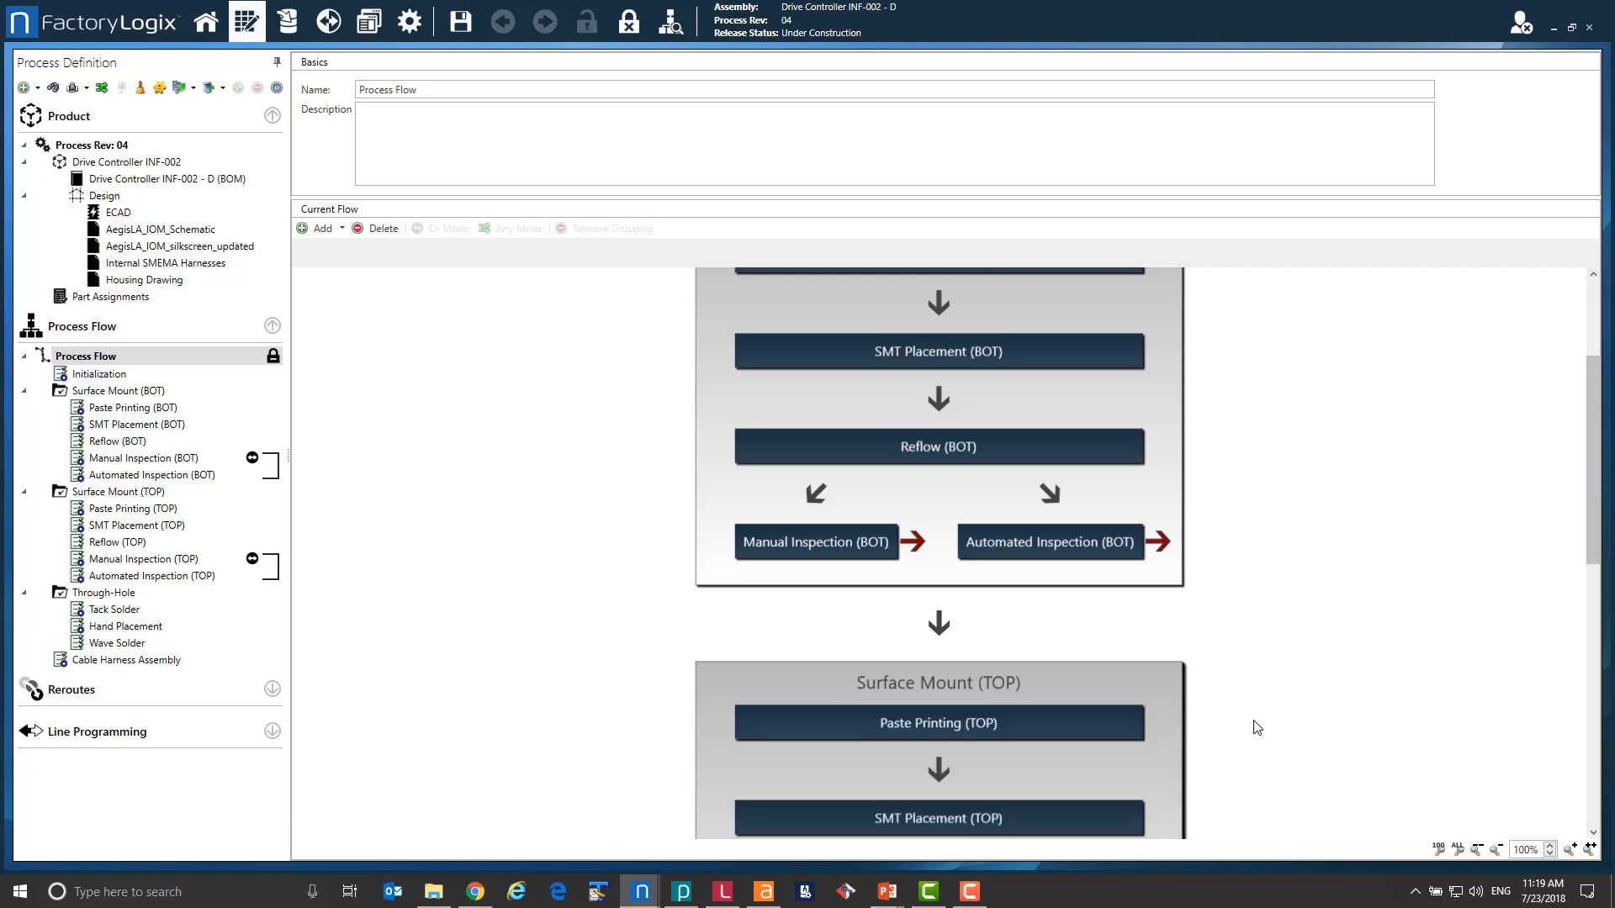
pyautogui.scroll(-5, 1257, 728)
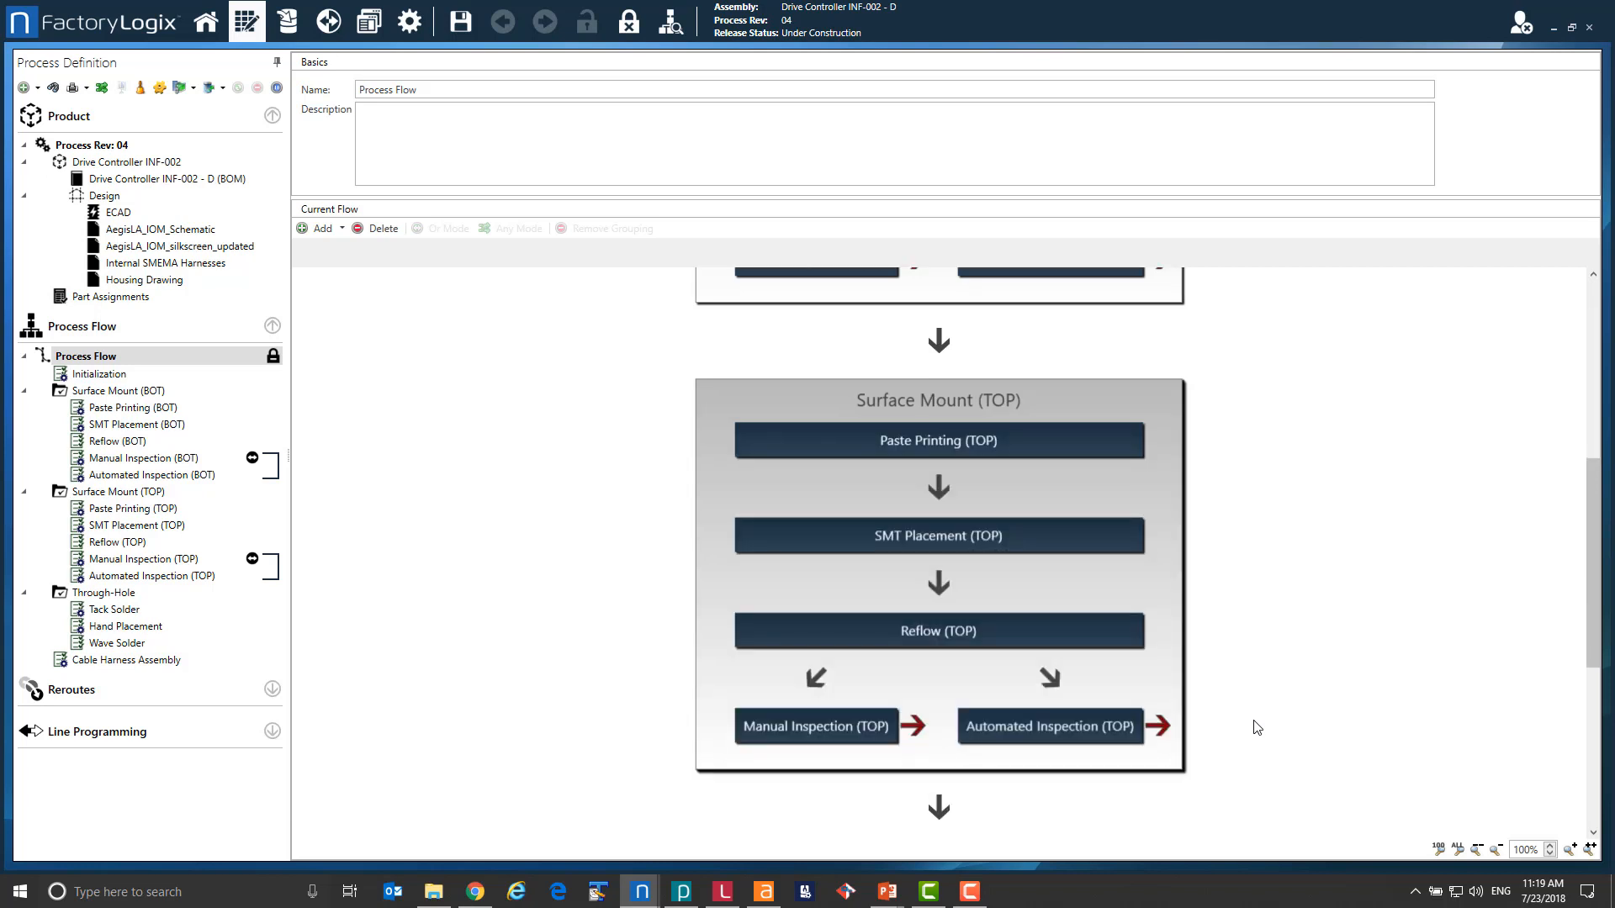
pyautogui.scroll(-4, 1256, 727)
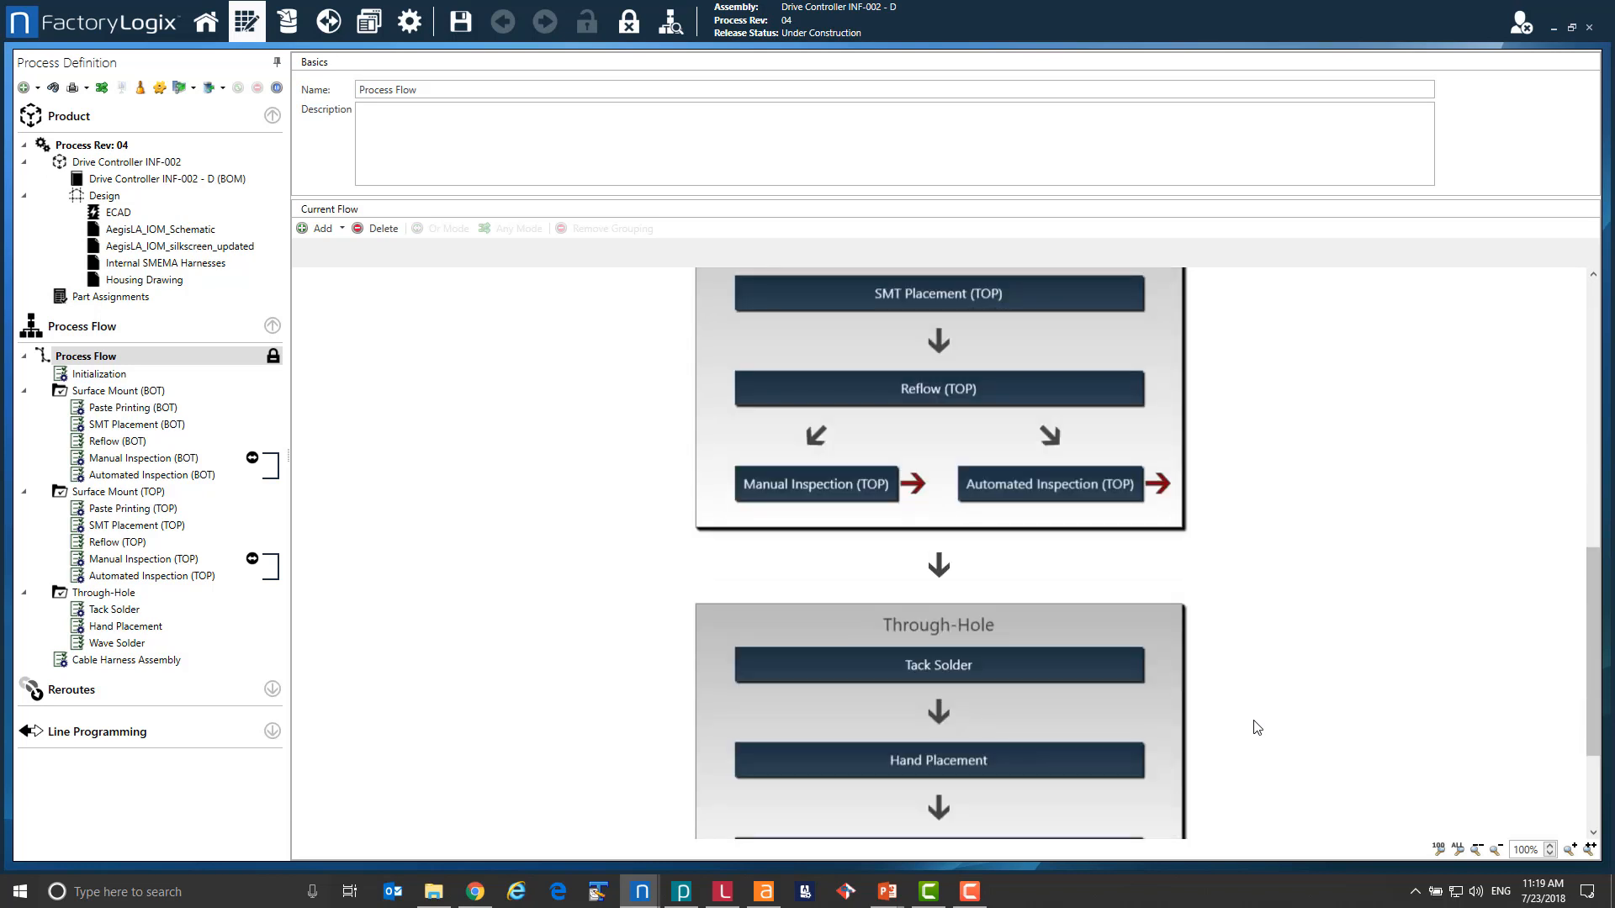
pyautogui.scroll(-1, 1256, 727)
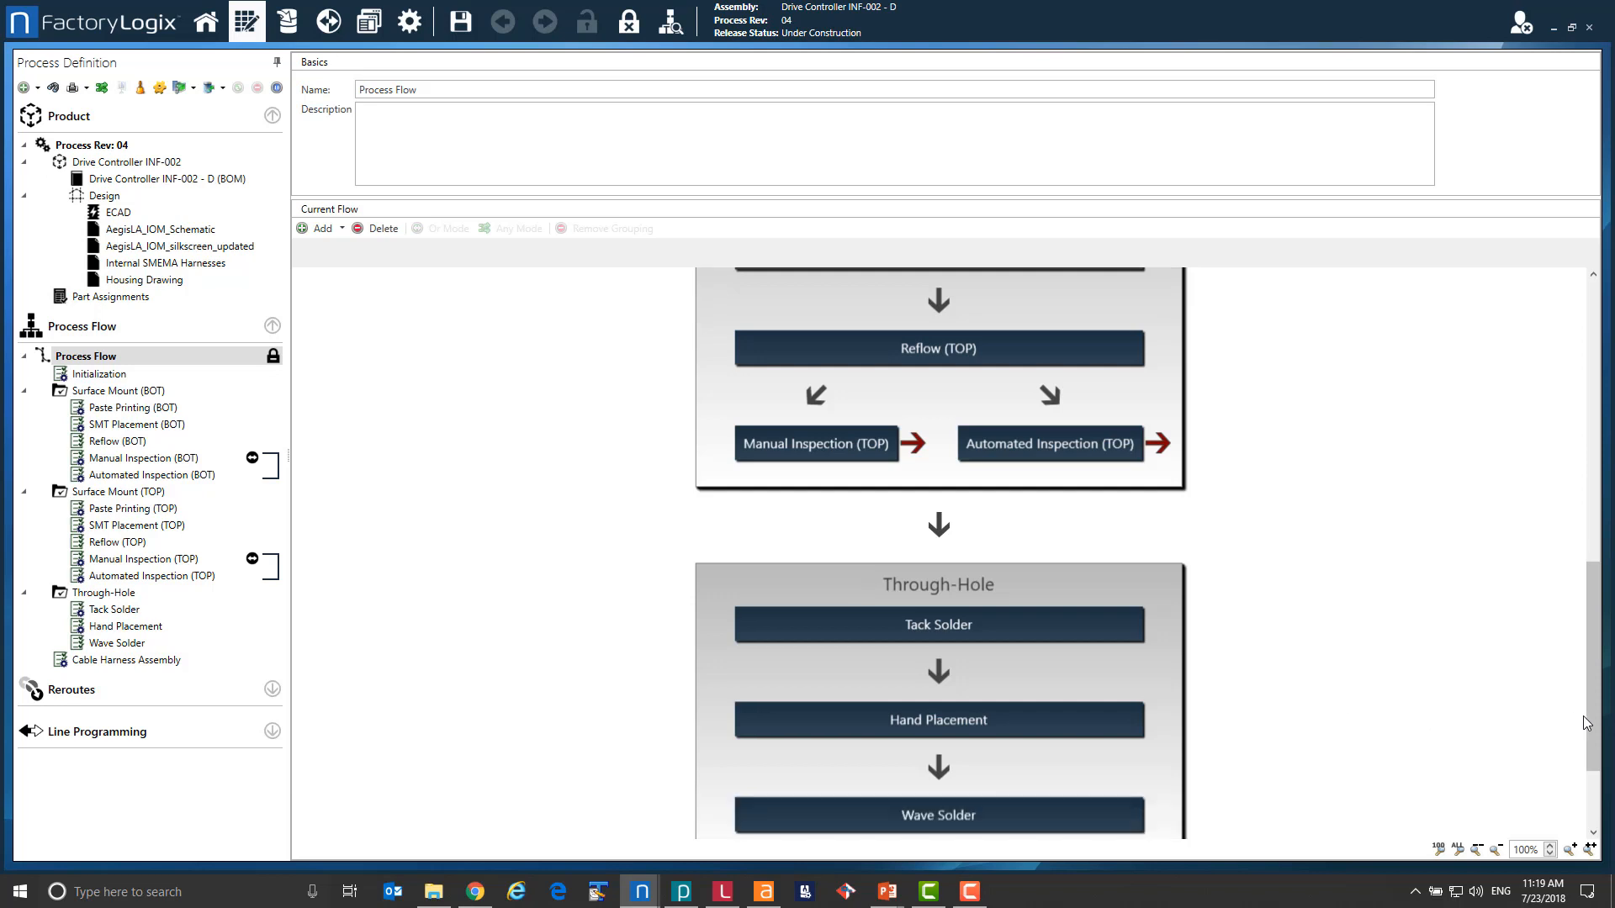
pyautogui.moveTo(1595, 755); pyautogui.dragTo(1598, 456)
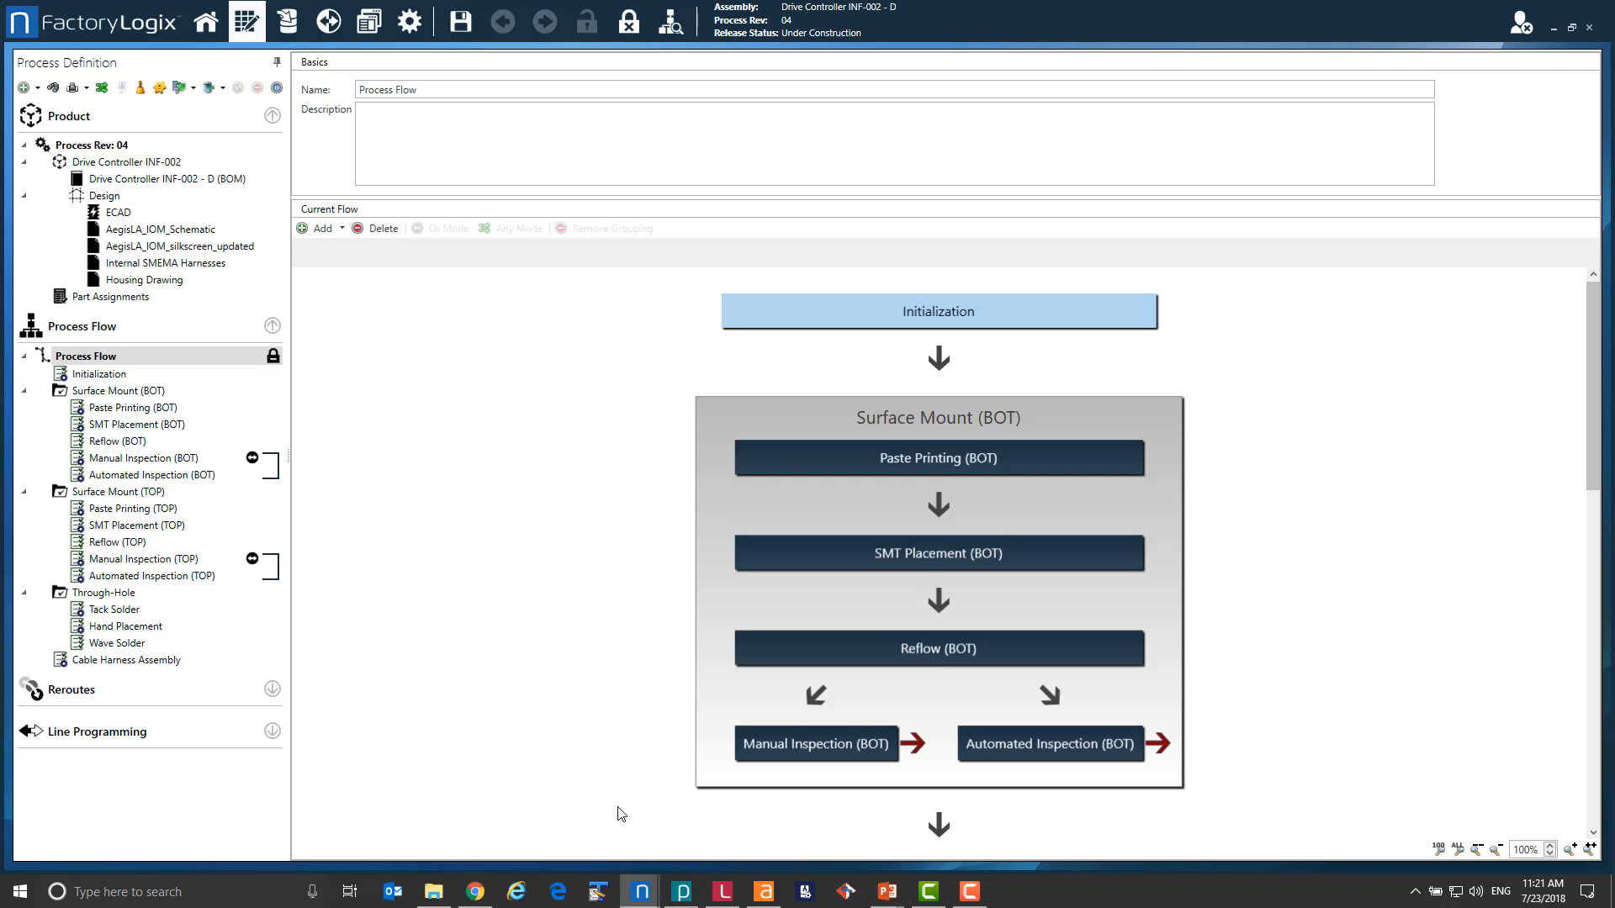
pyautogui.scroll(-5, 621, 814)
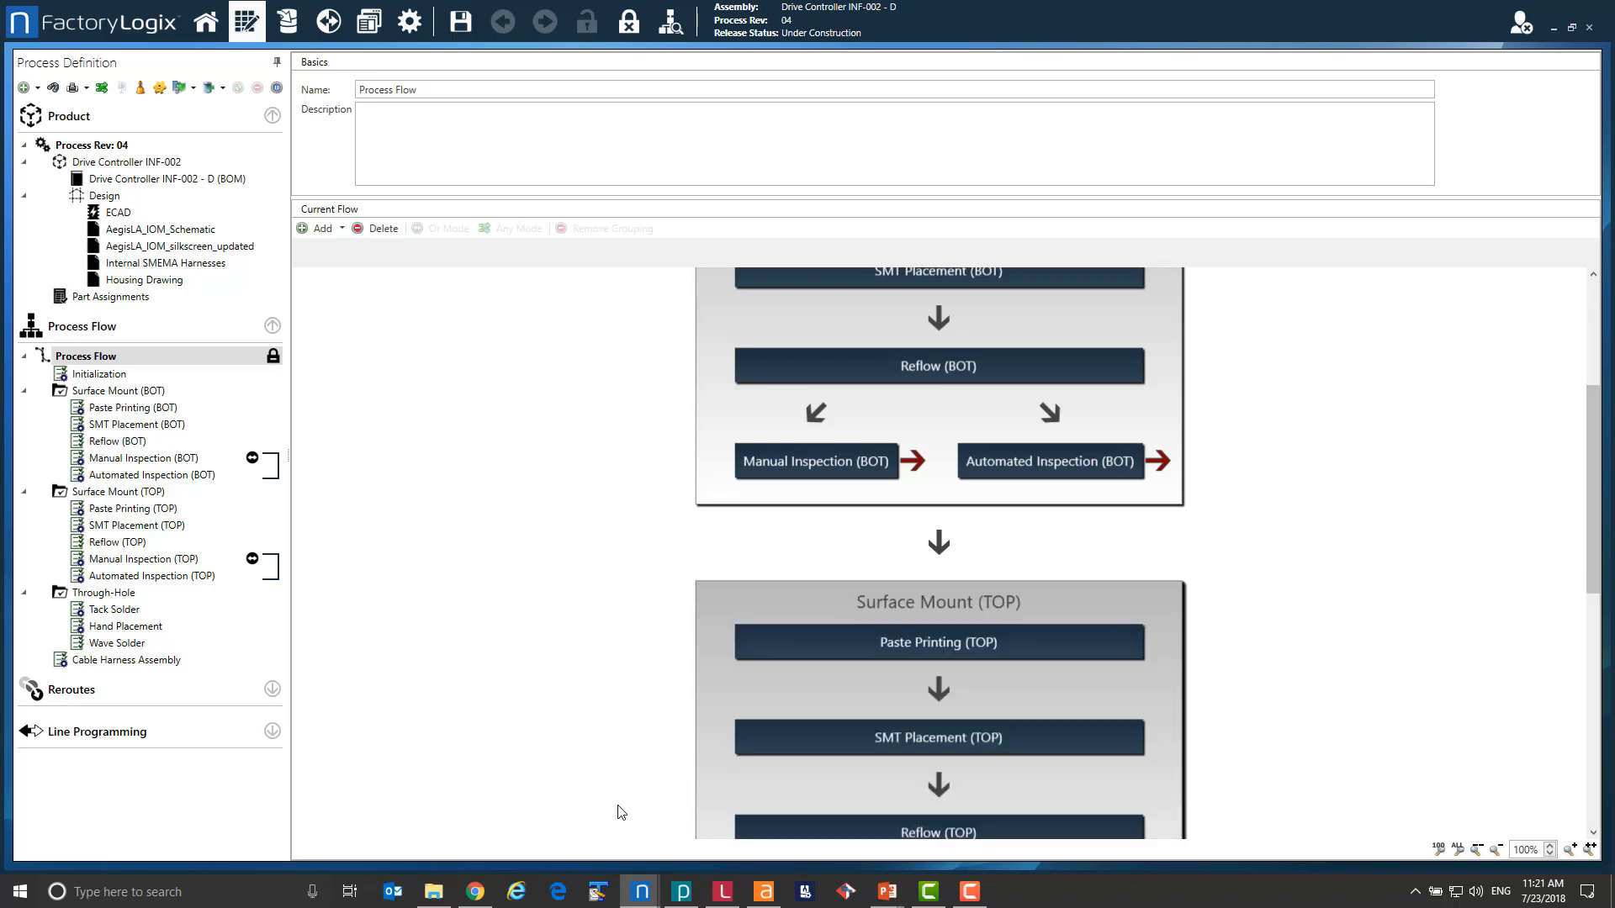
pyautogui.scroll(-4, 620, 814)
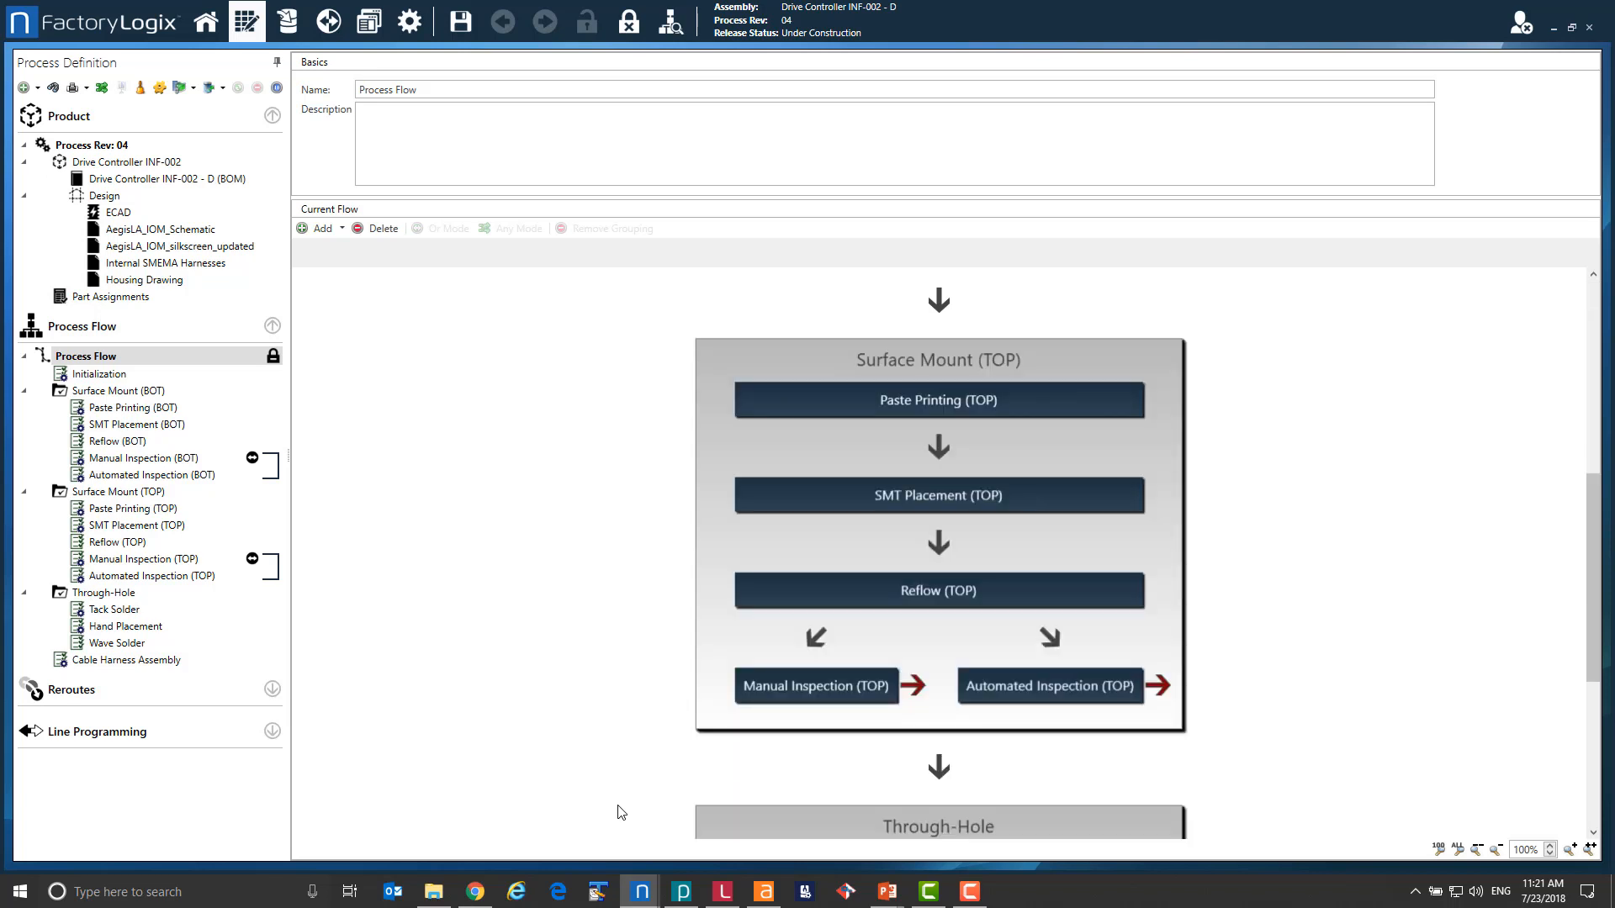
pyautogui.scroll(-4, 621, 812)
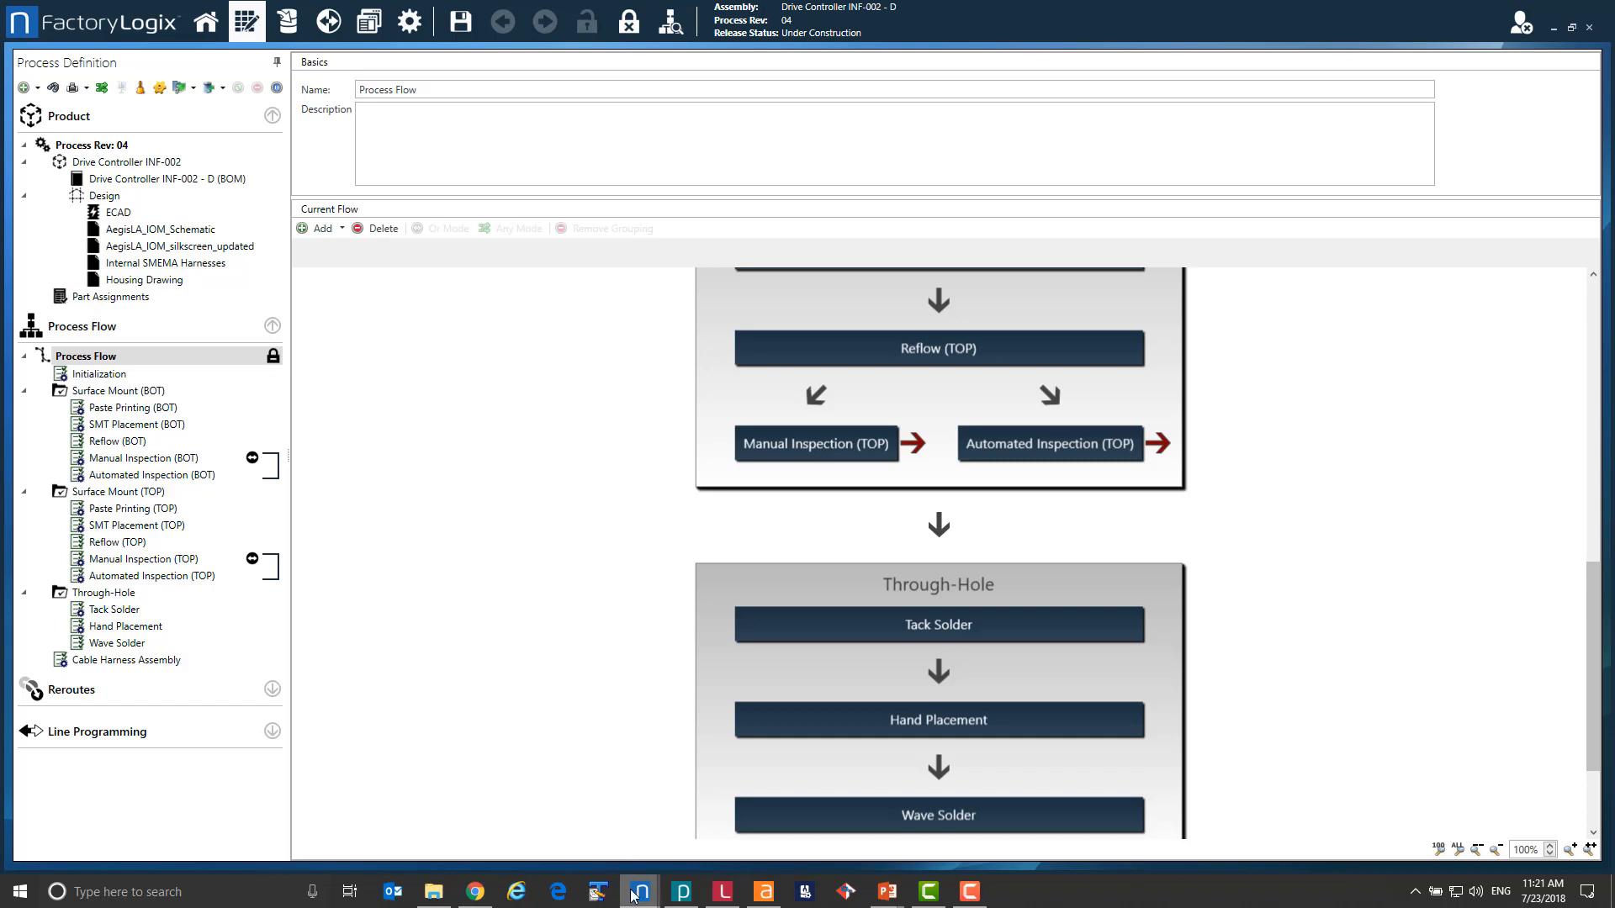
# Switch to the Final Assembly work instruction window and review the content types that can be inserted, without adding any.
pyautogui.moveTo(633, 896)
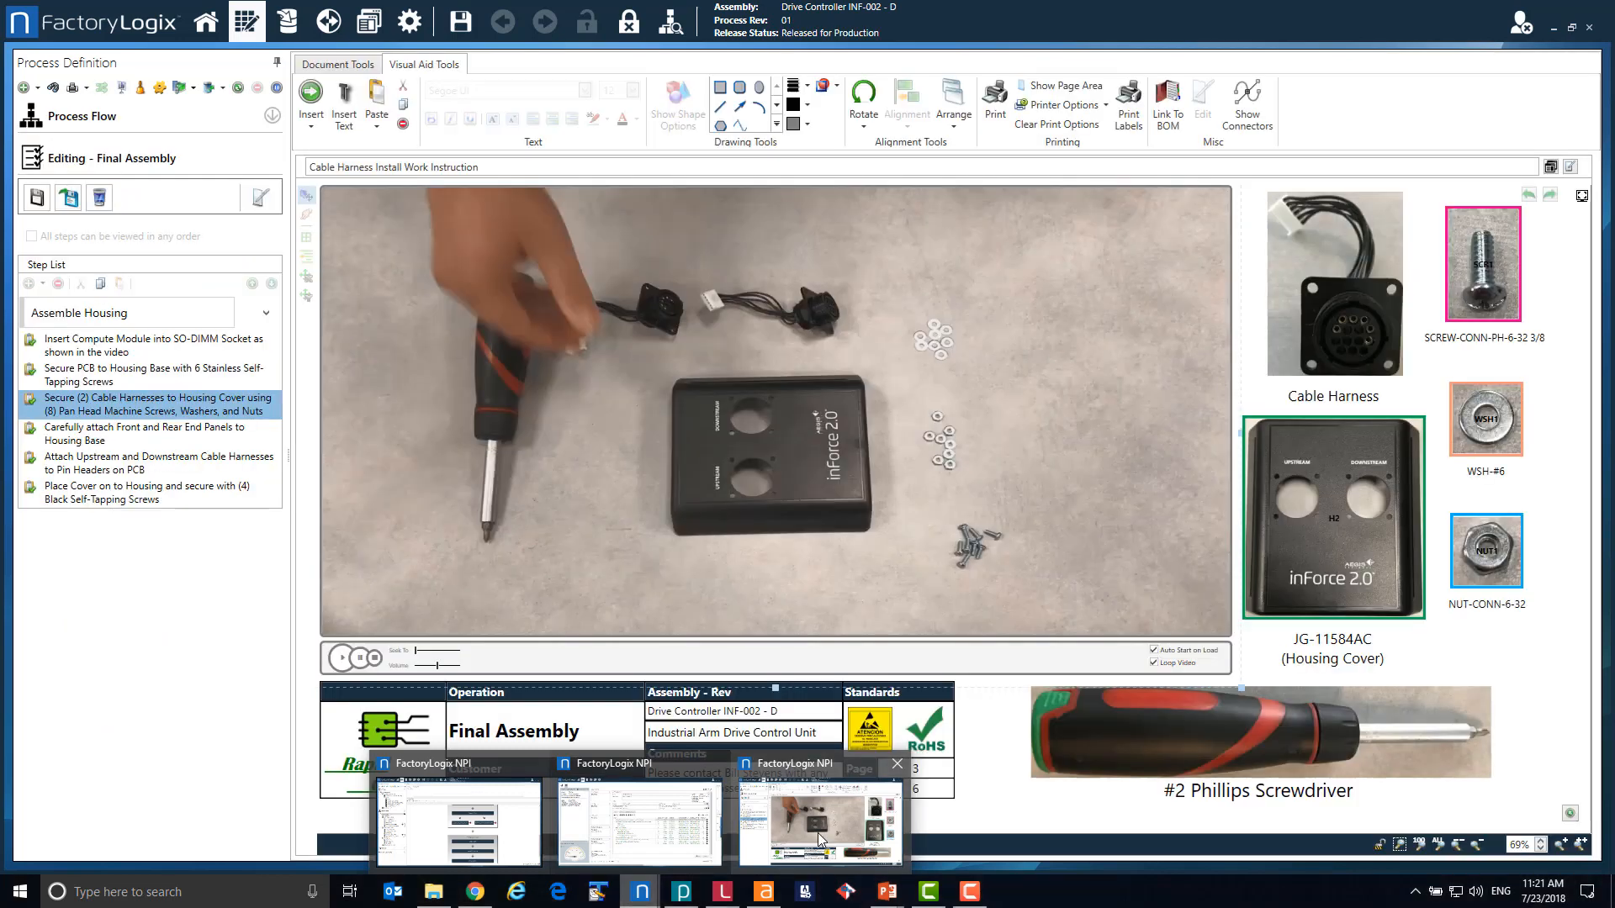
pyautogui.click(817, 834)
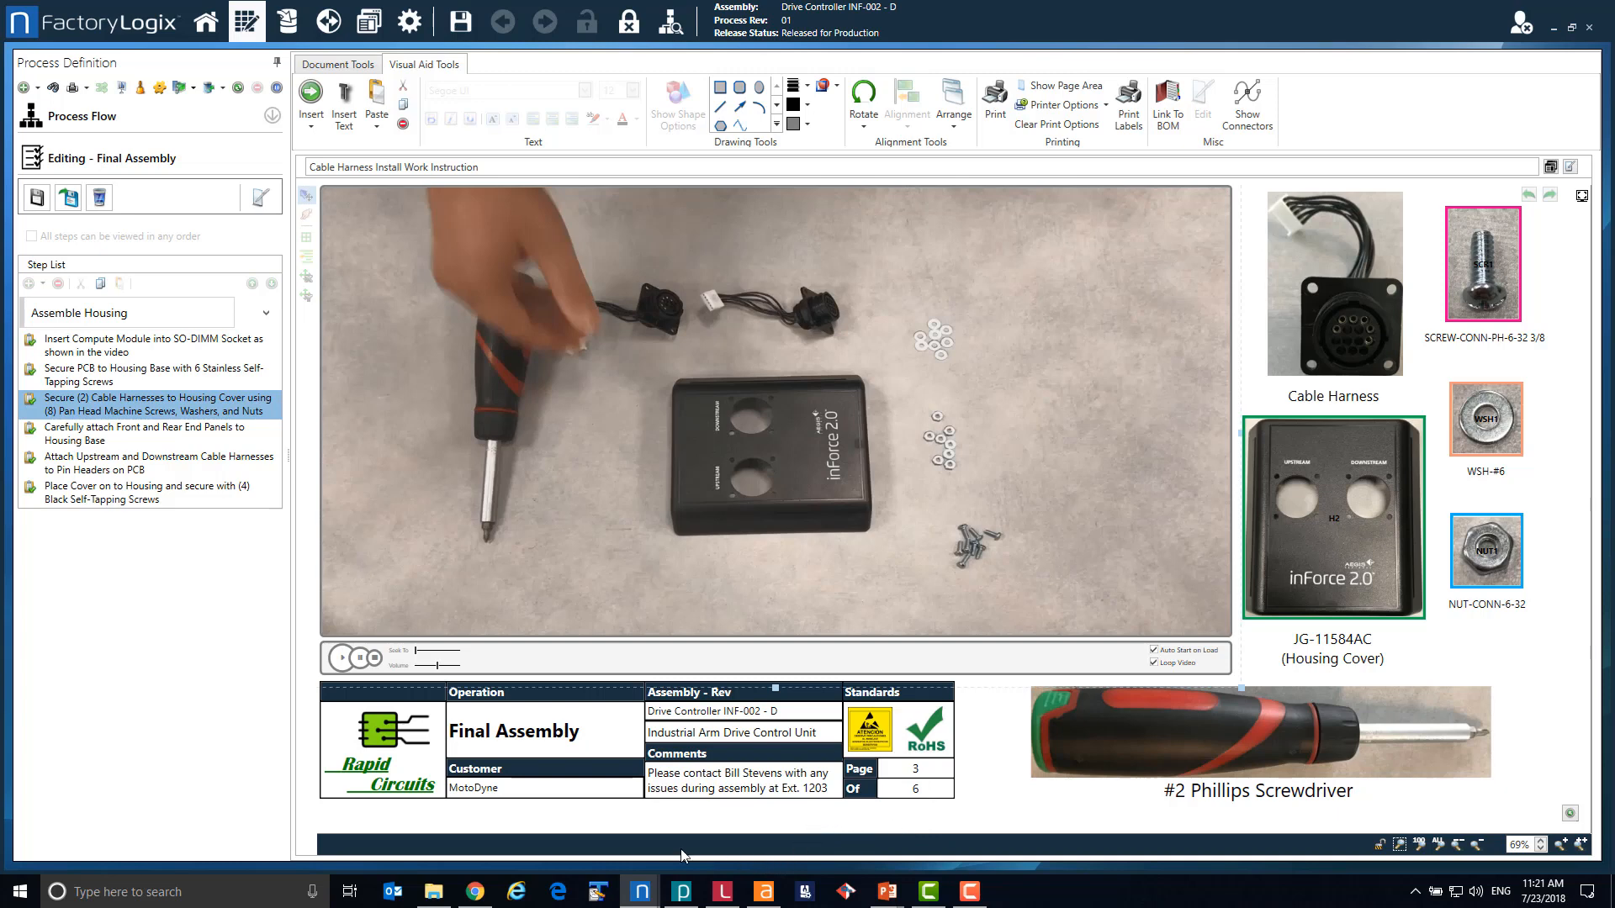
pyautogui.click(396, 730)
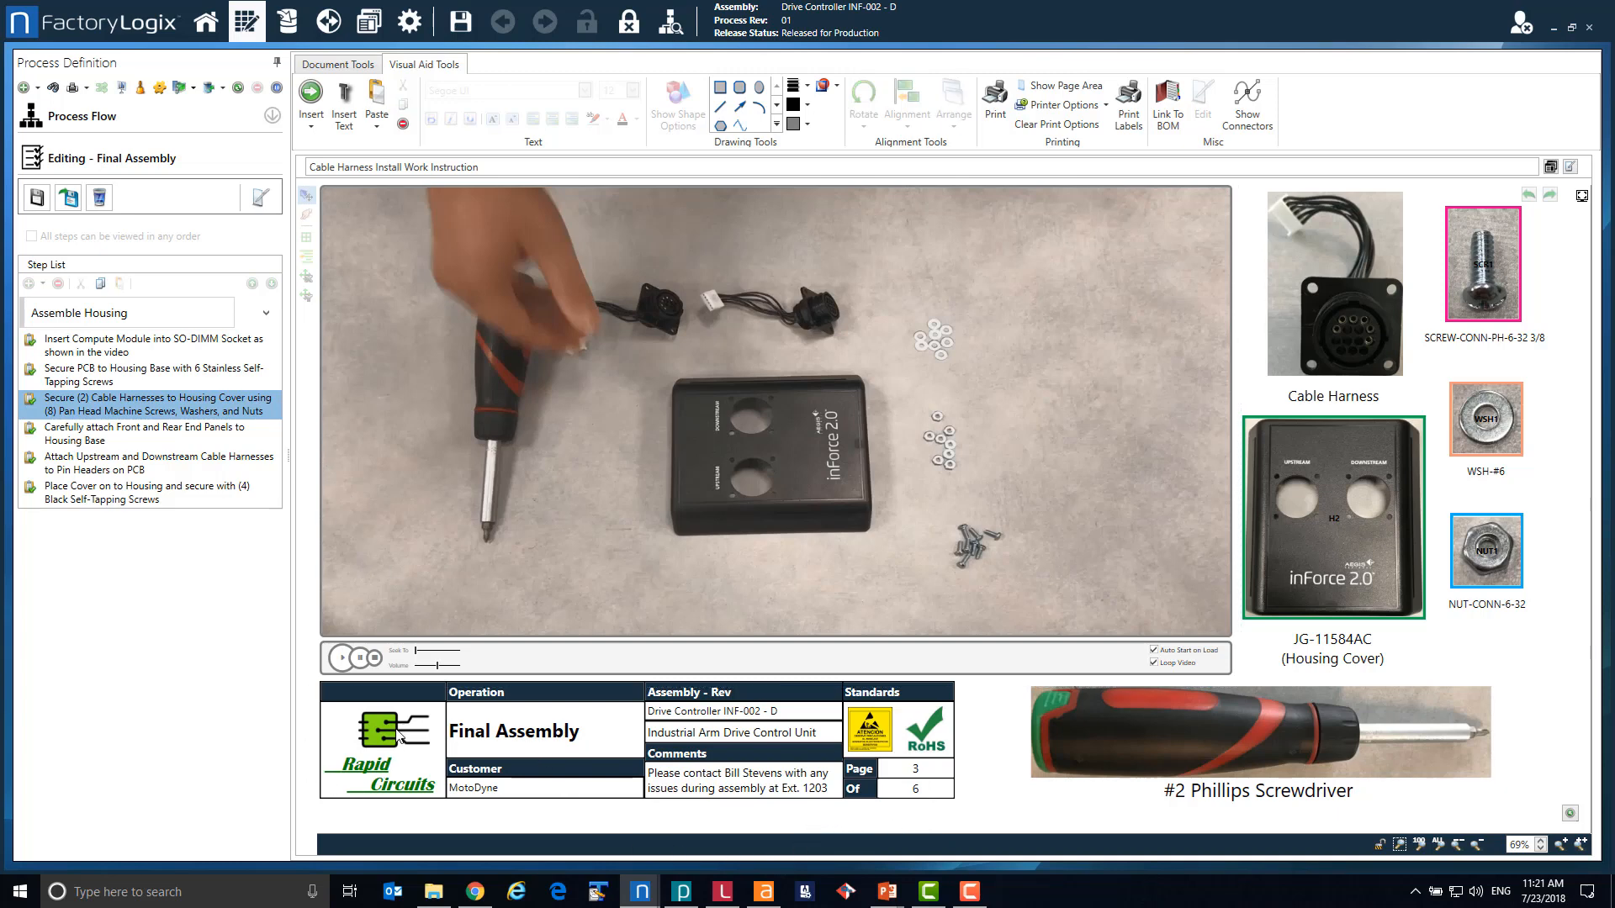
pyautogui.click(311, 130)
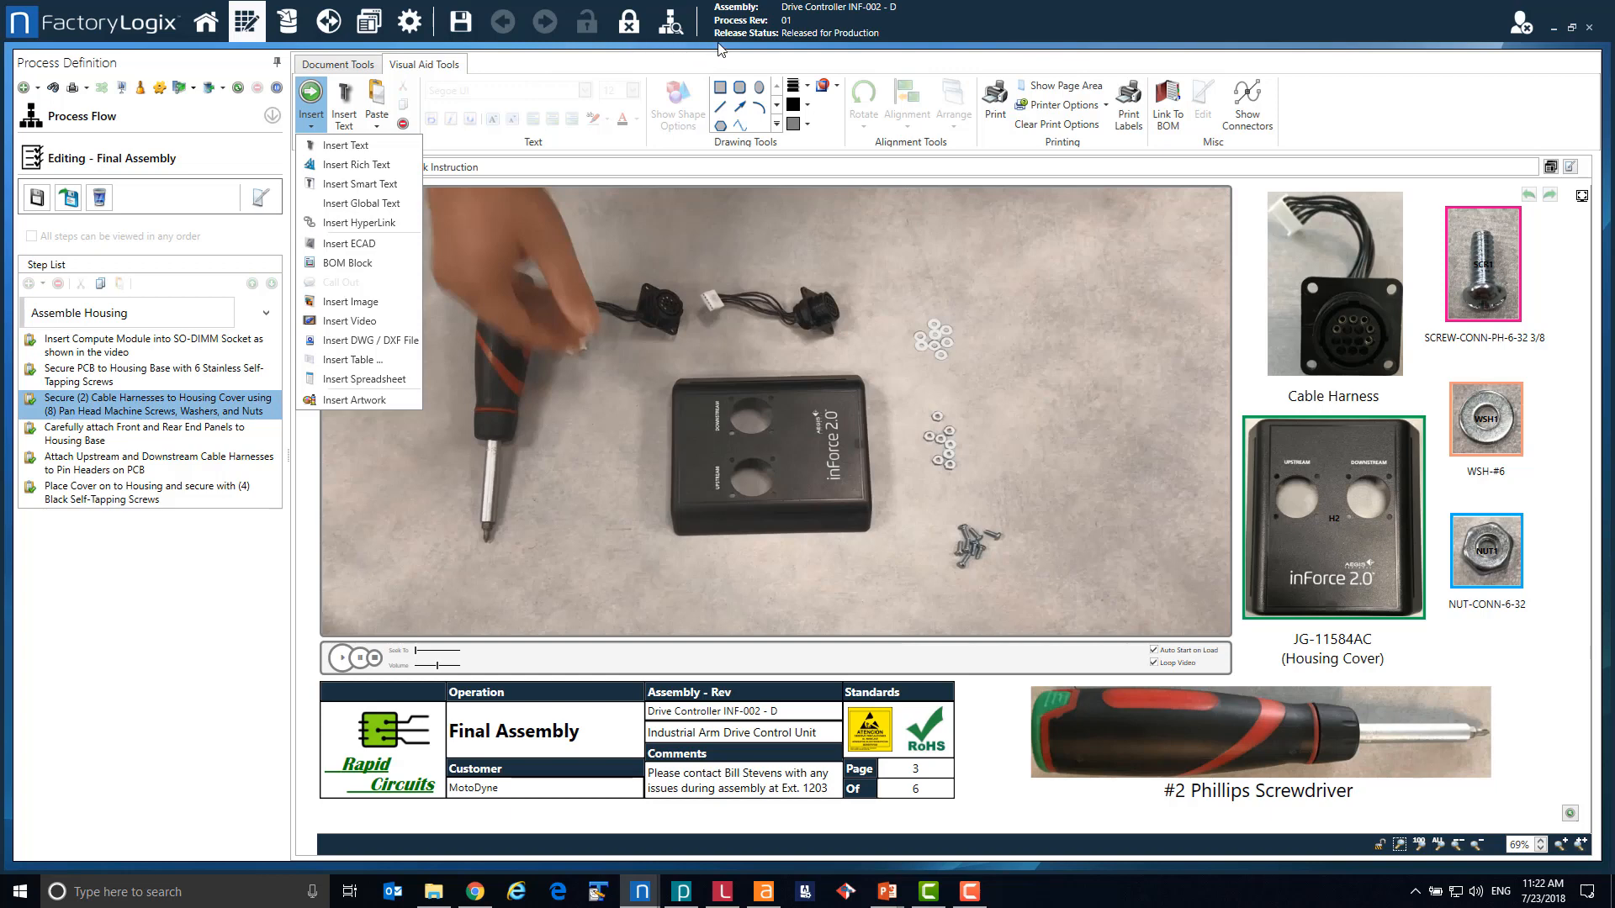
pyautogui.click(754, 60)
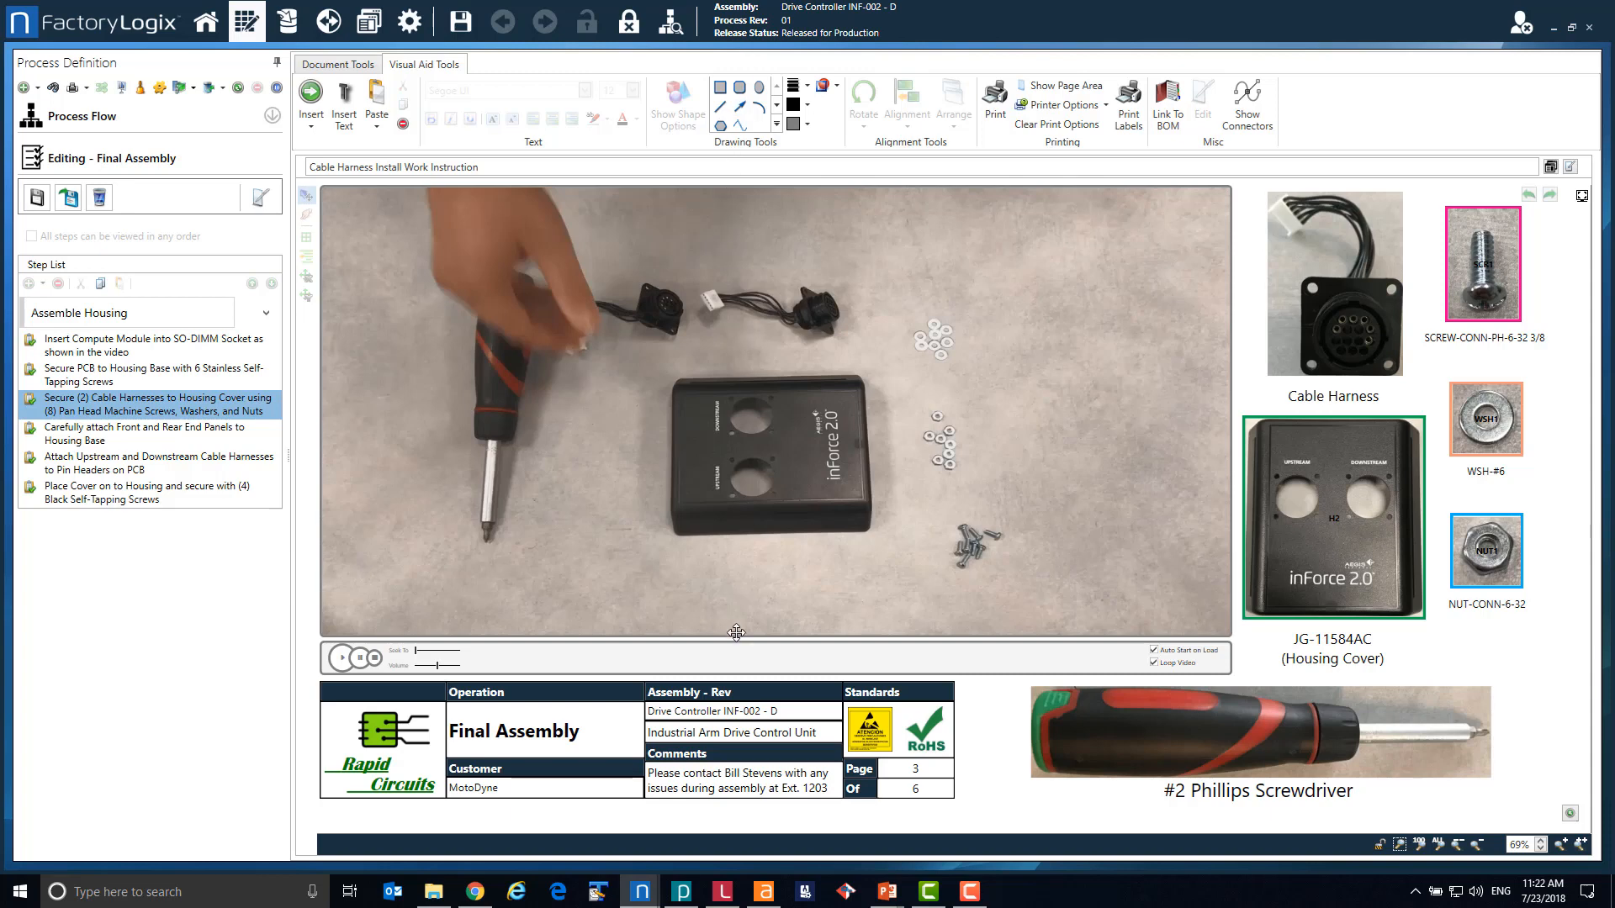
pyautogui.moveTo(646, 890)
pyautogui.click(633, 841)
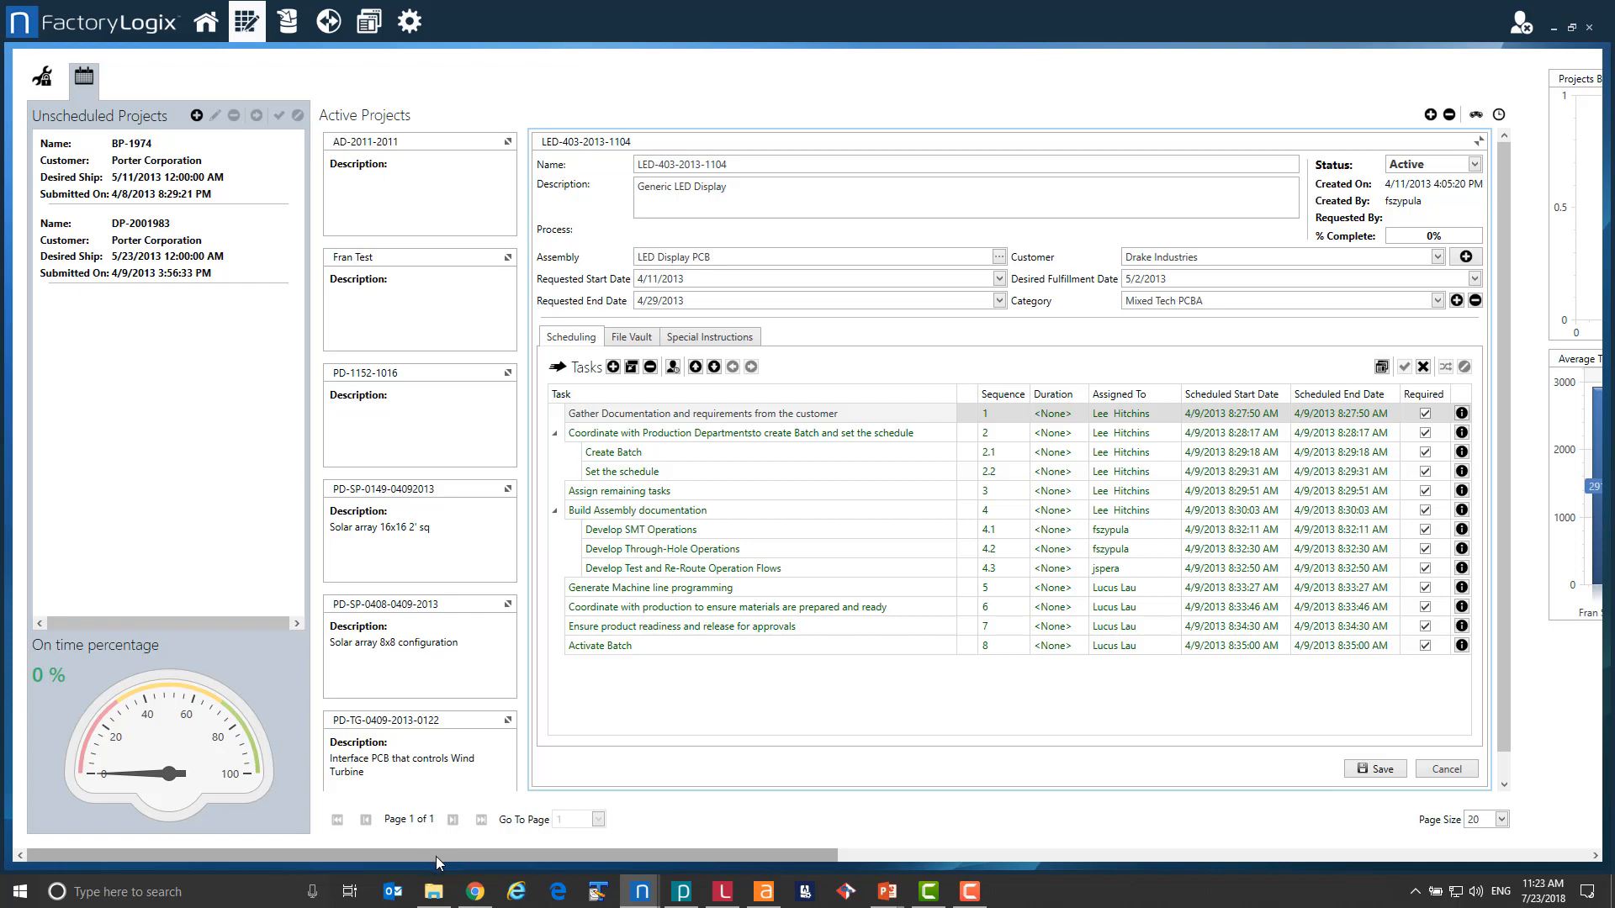
pyautogui.click(713, 413)
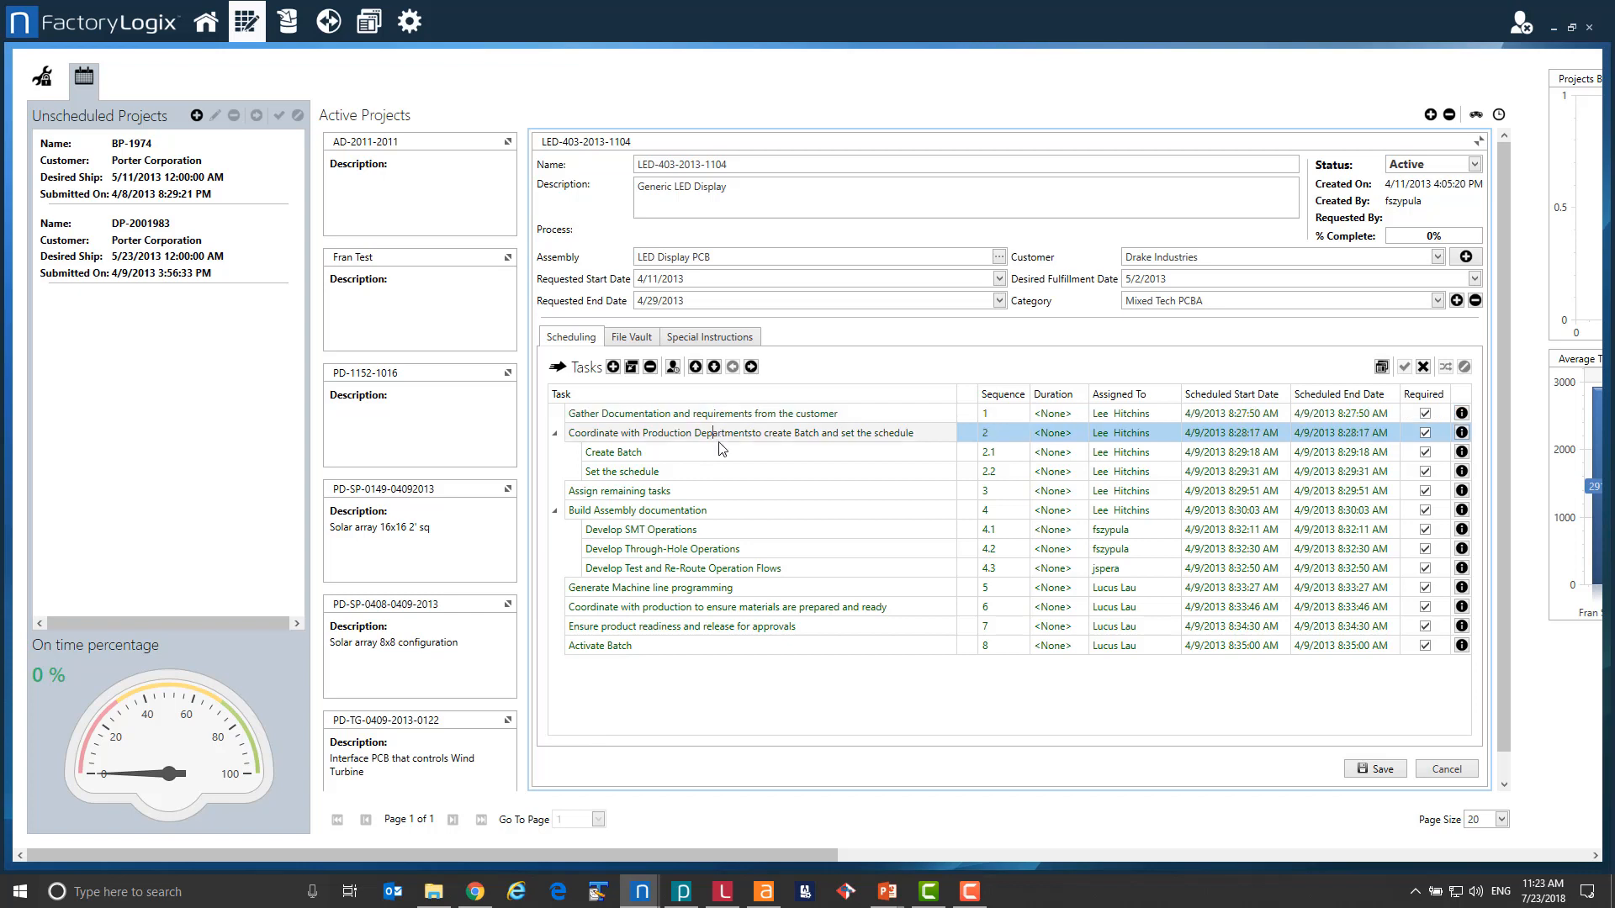
pyautogui.click(723, 452)
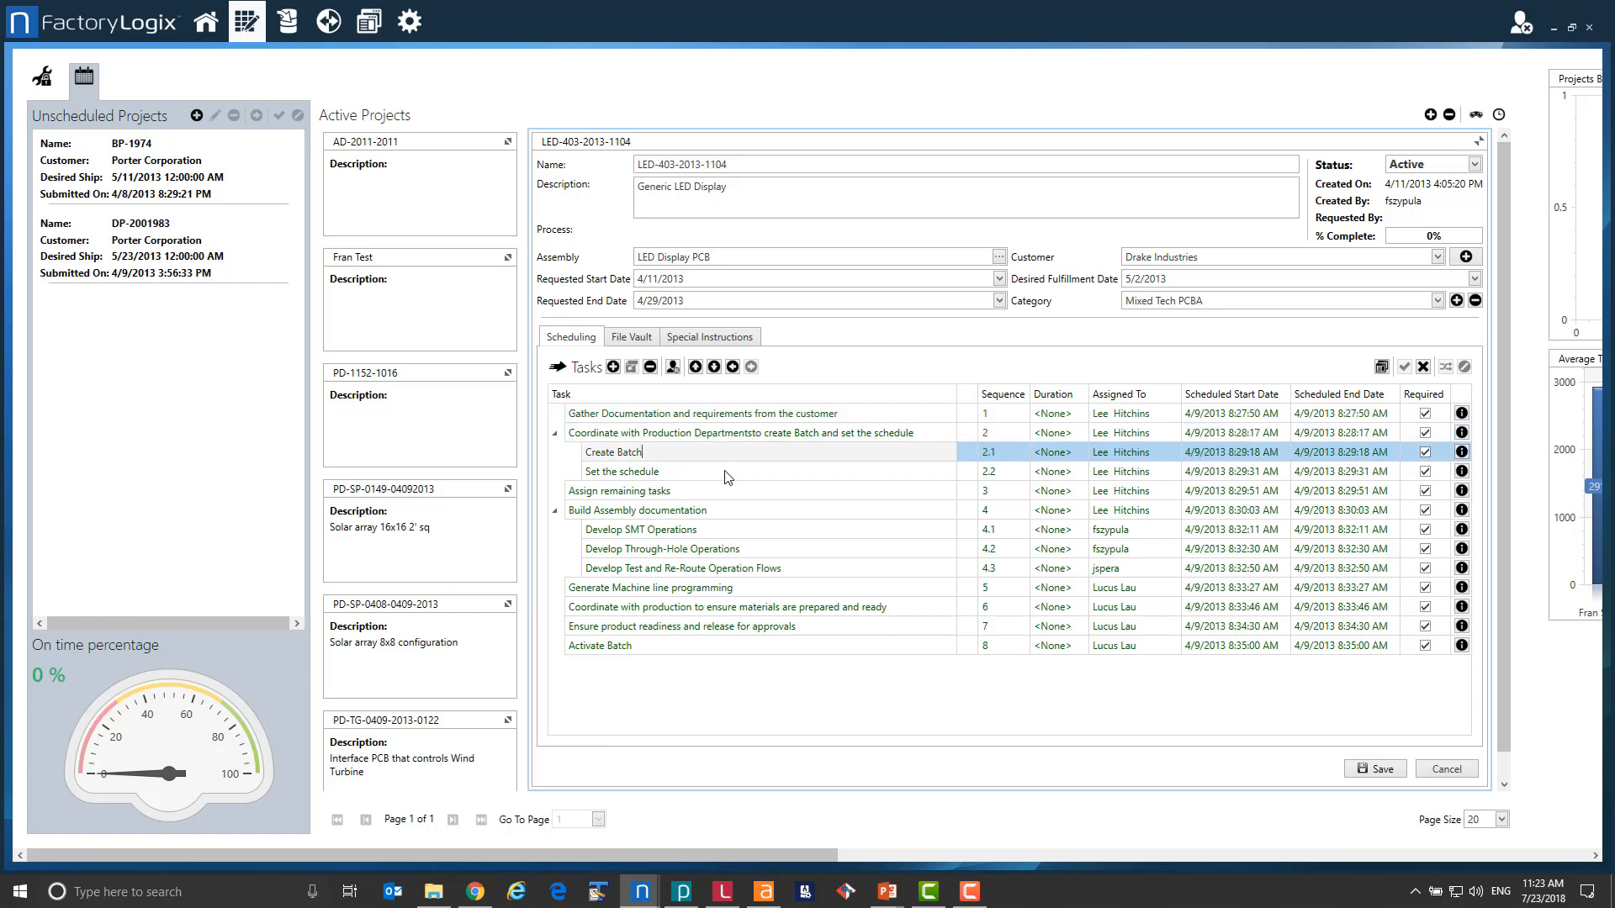
pyautogui.click(728, 476)
pyautogui.click(729, 495)
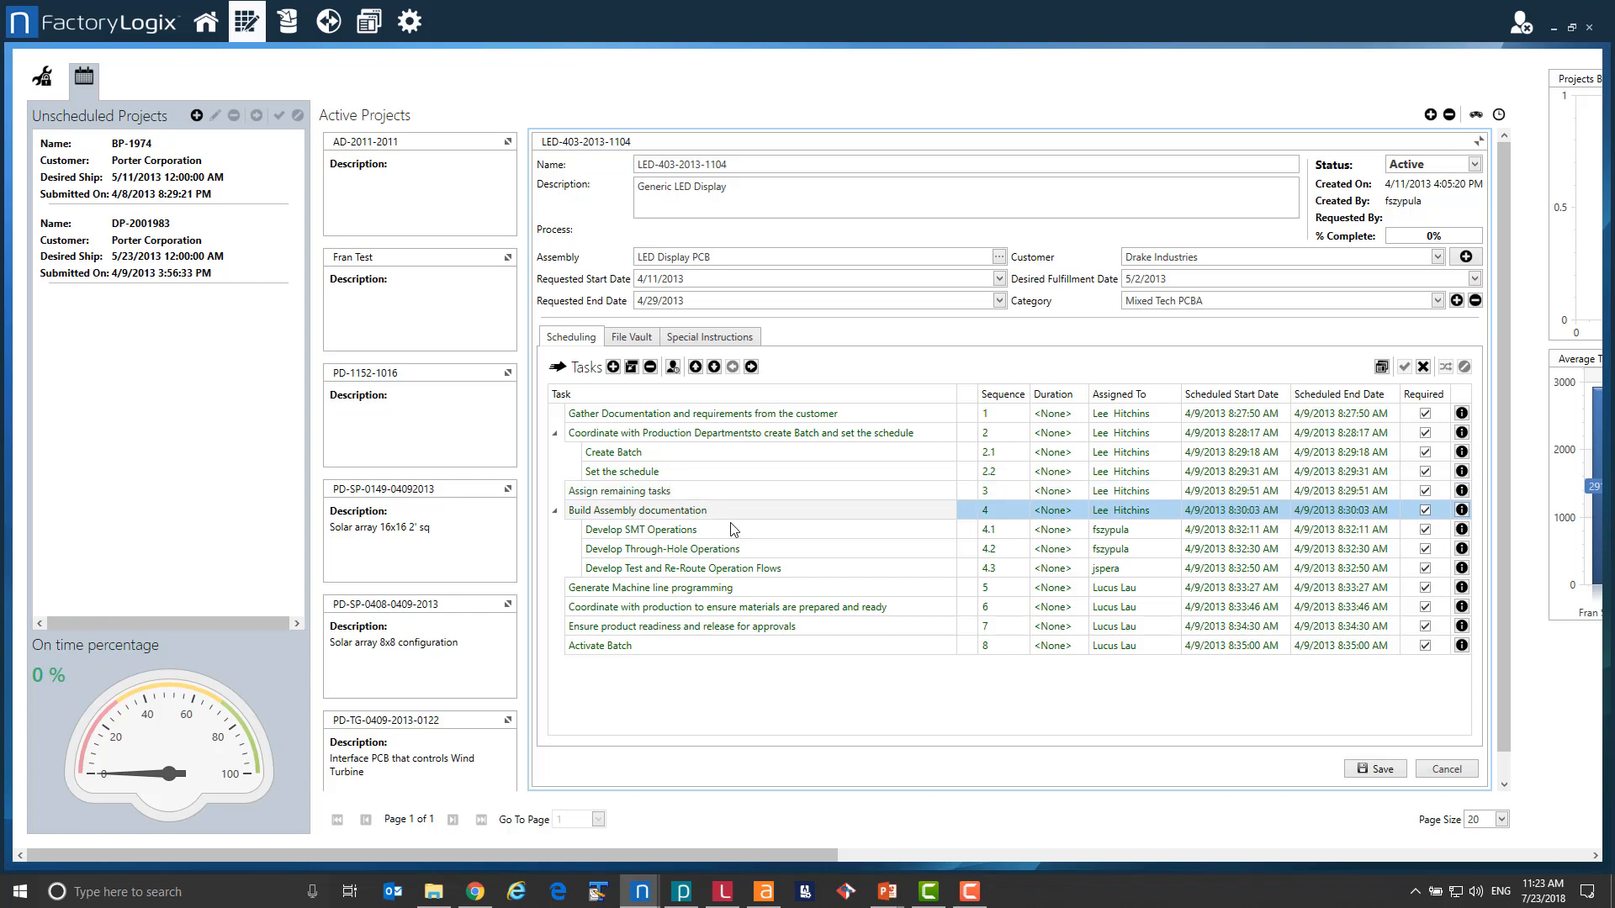
pyautogui.click(732, 529)
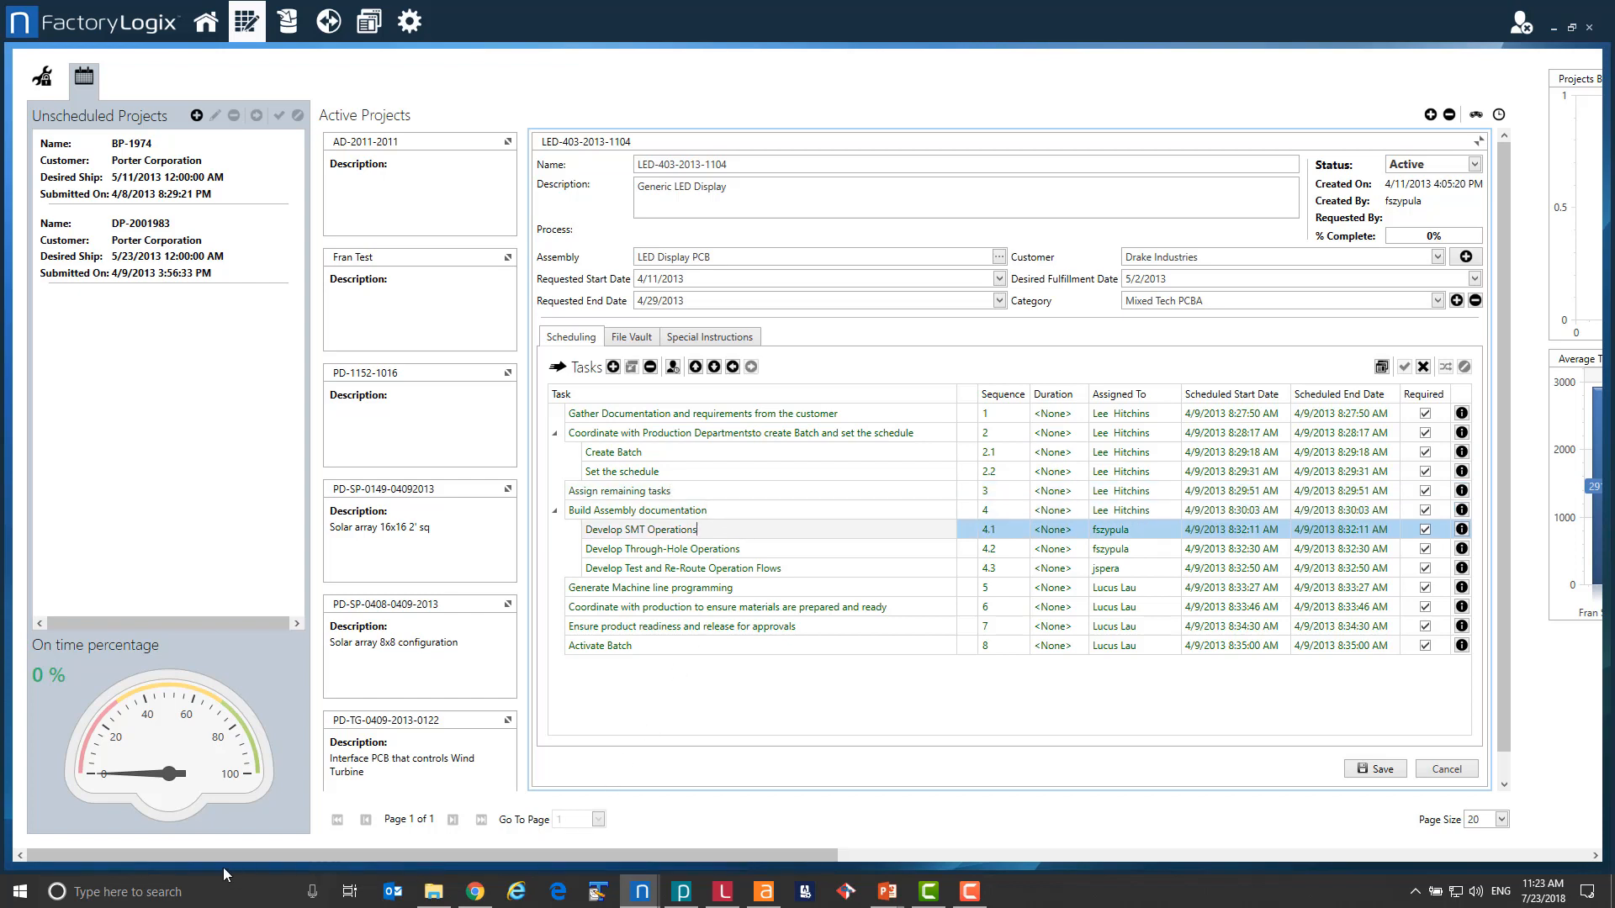
# Examine the Project User Allocation and Projects Running Behind charts in enlarged view, ending with the user allocation chart.
pyautogui.moveTo(155, 855); pyautogui.dragTo(940, 883)
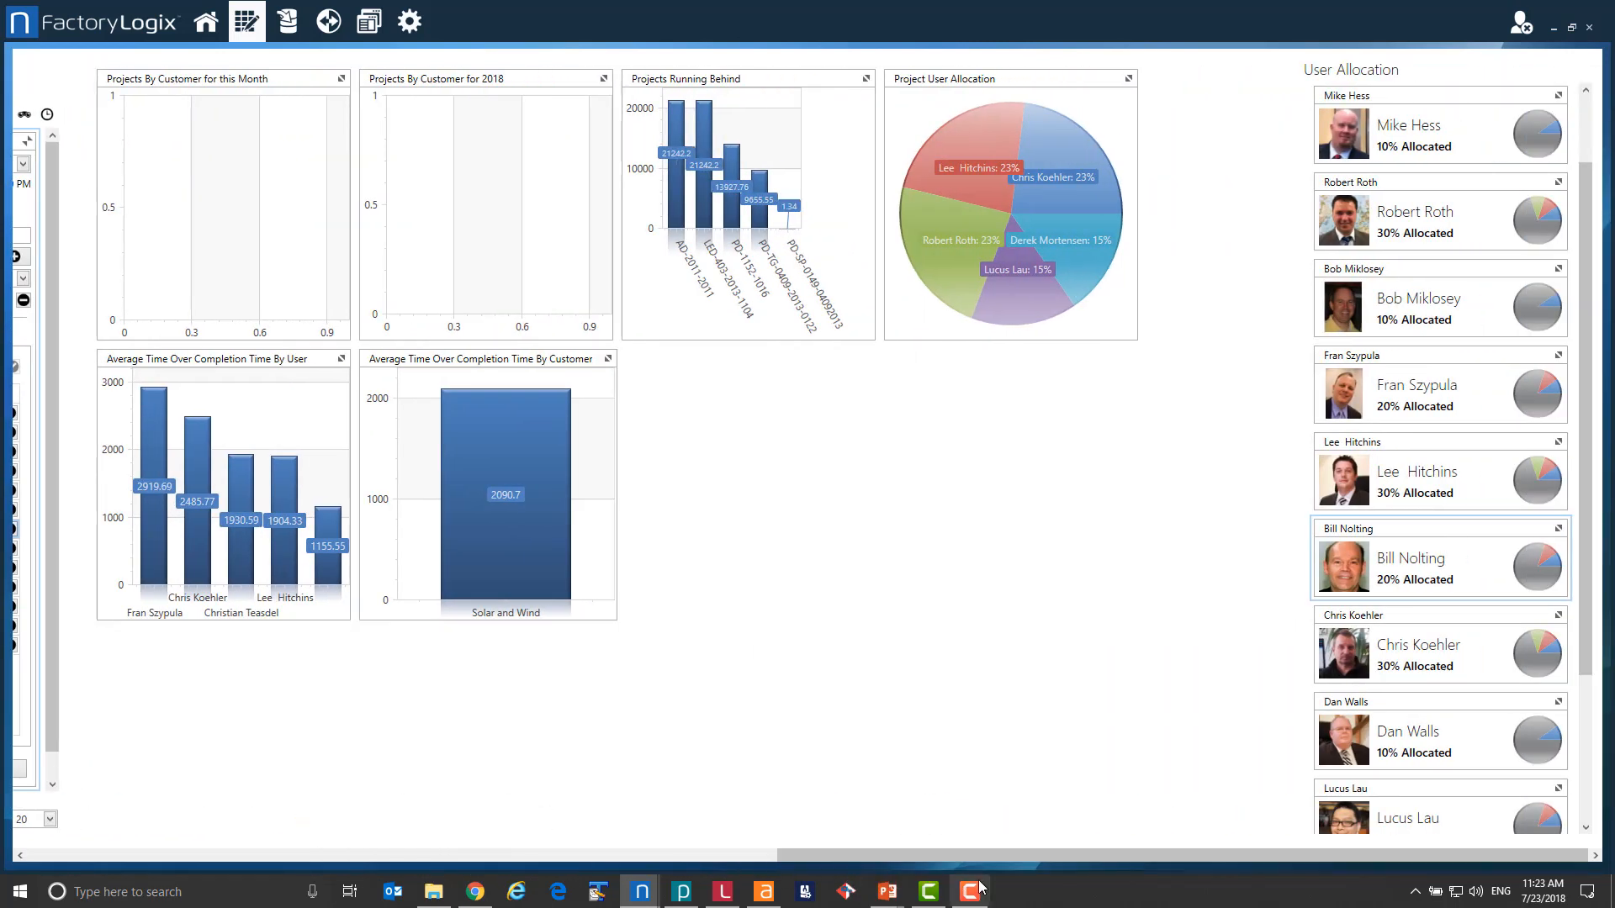
pyautogui.click(1127, 79)
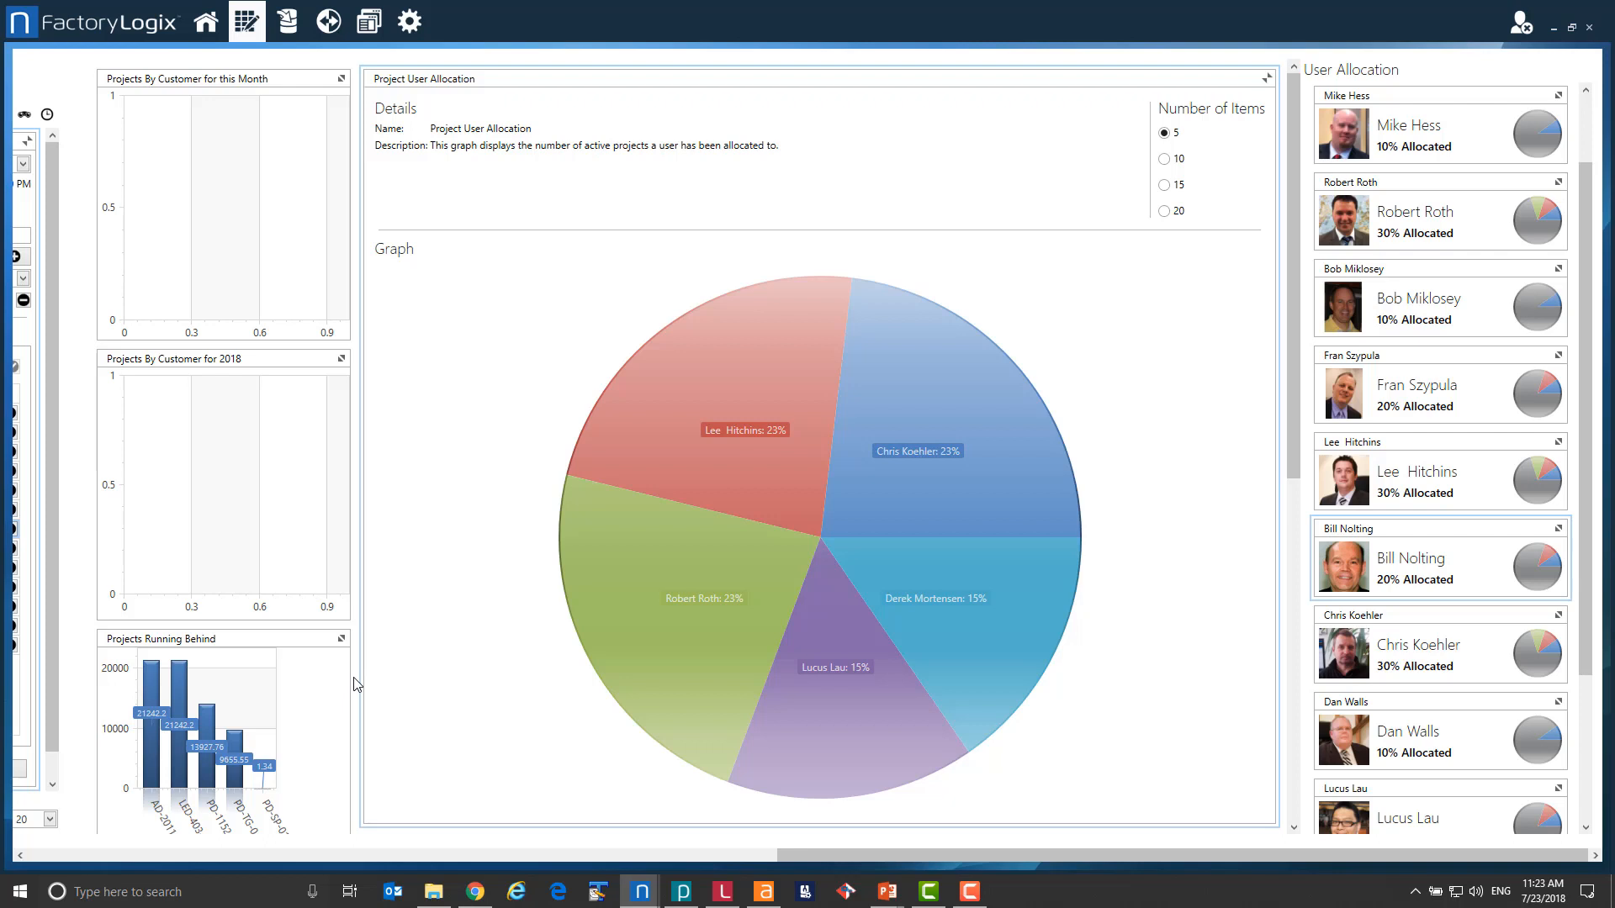
pyautogui.click(341, 639)
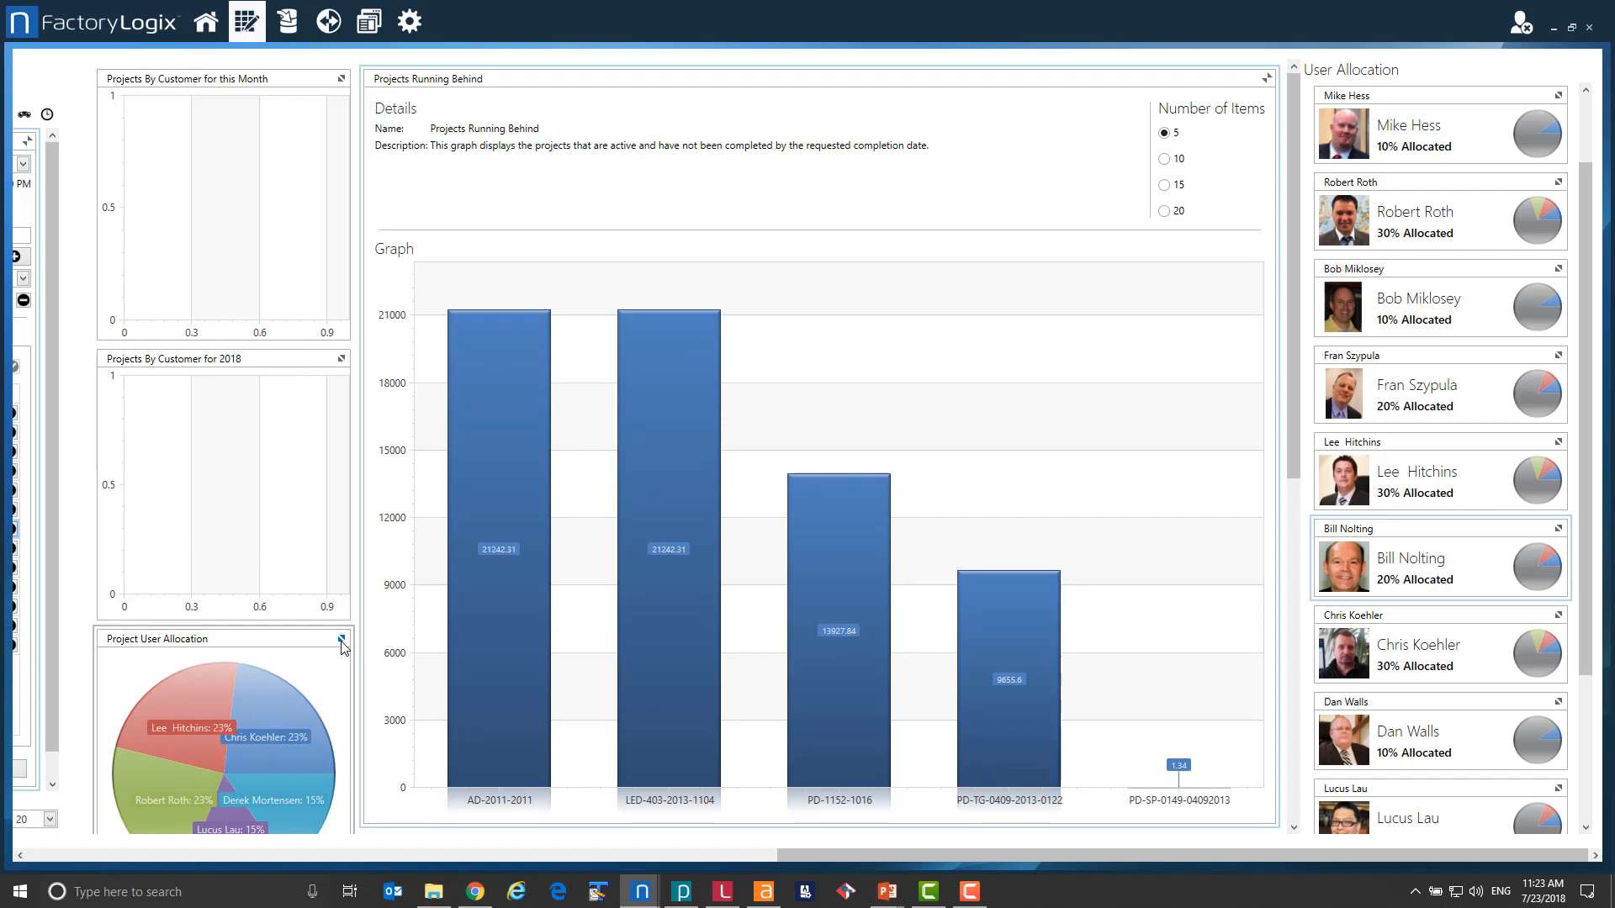
pyautogui.click(340, 640)
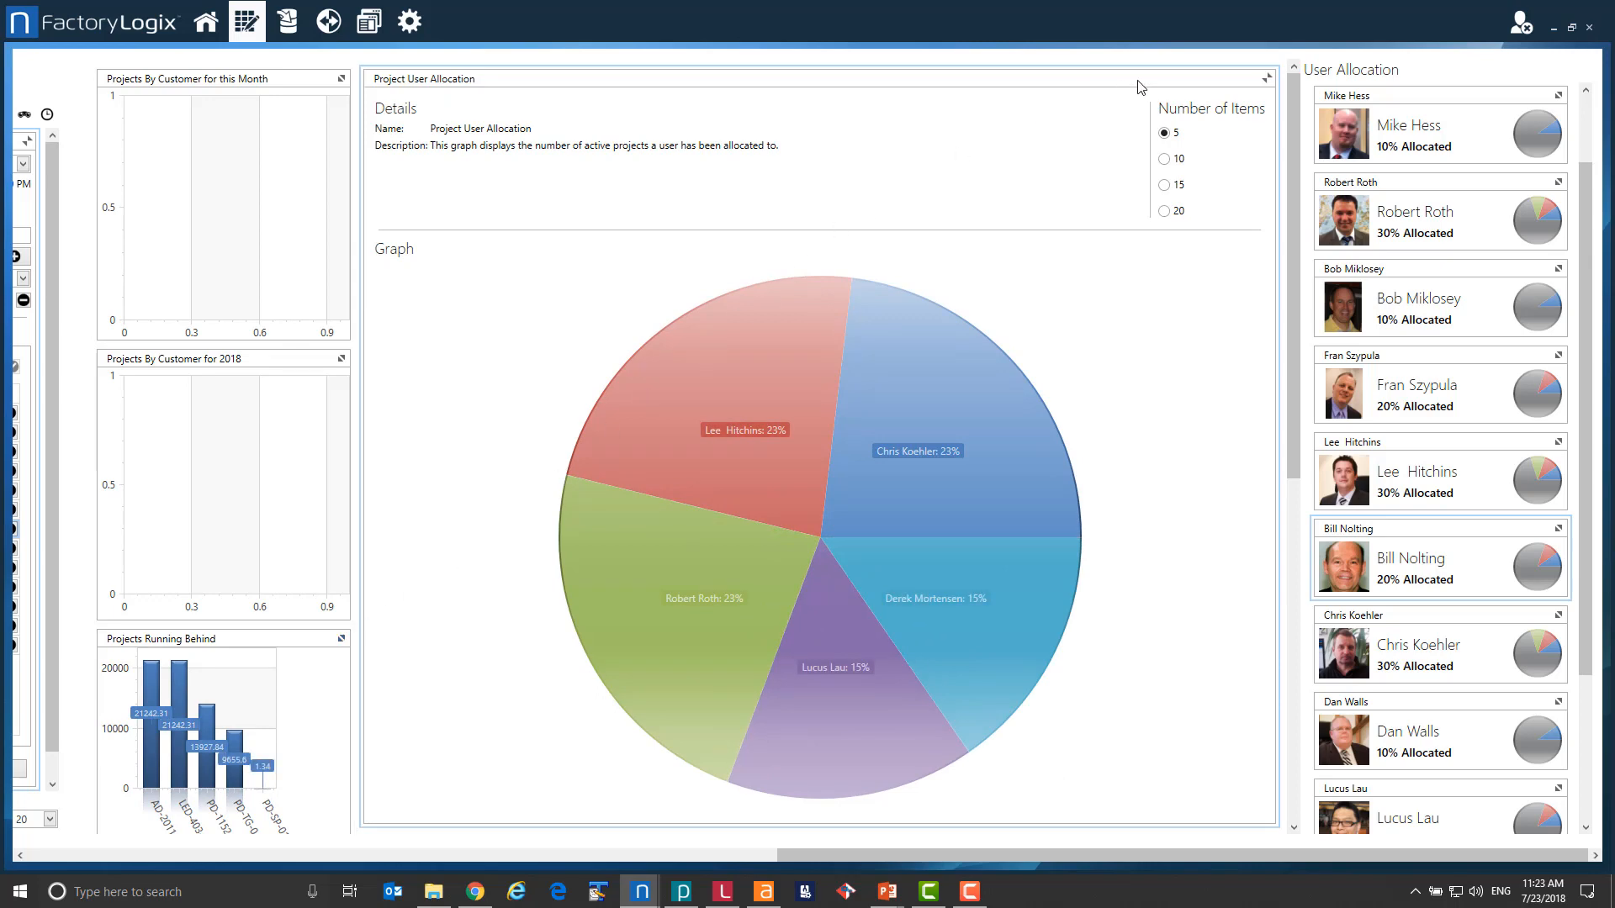
pyautogui.click(1267, 79)
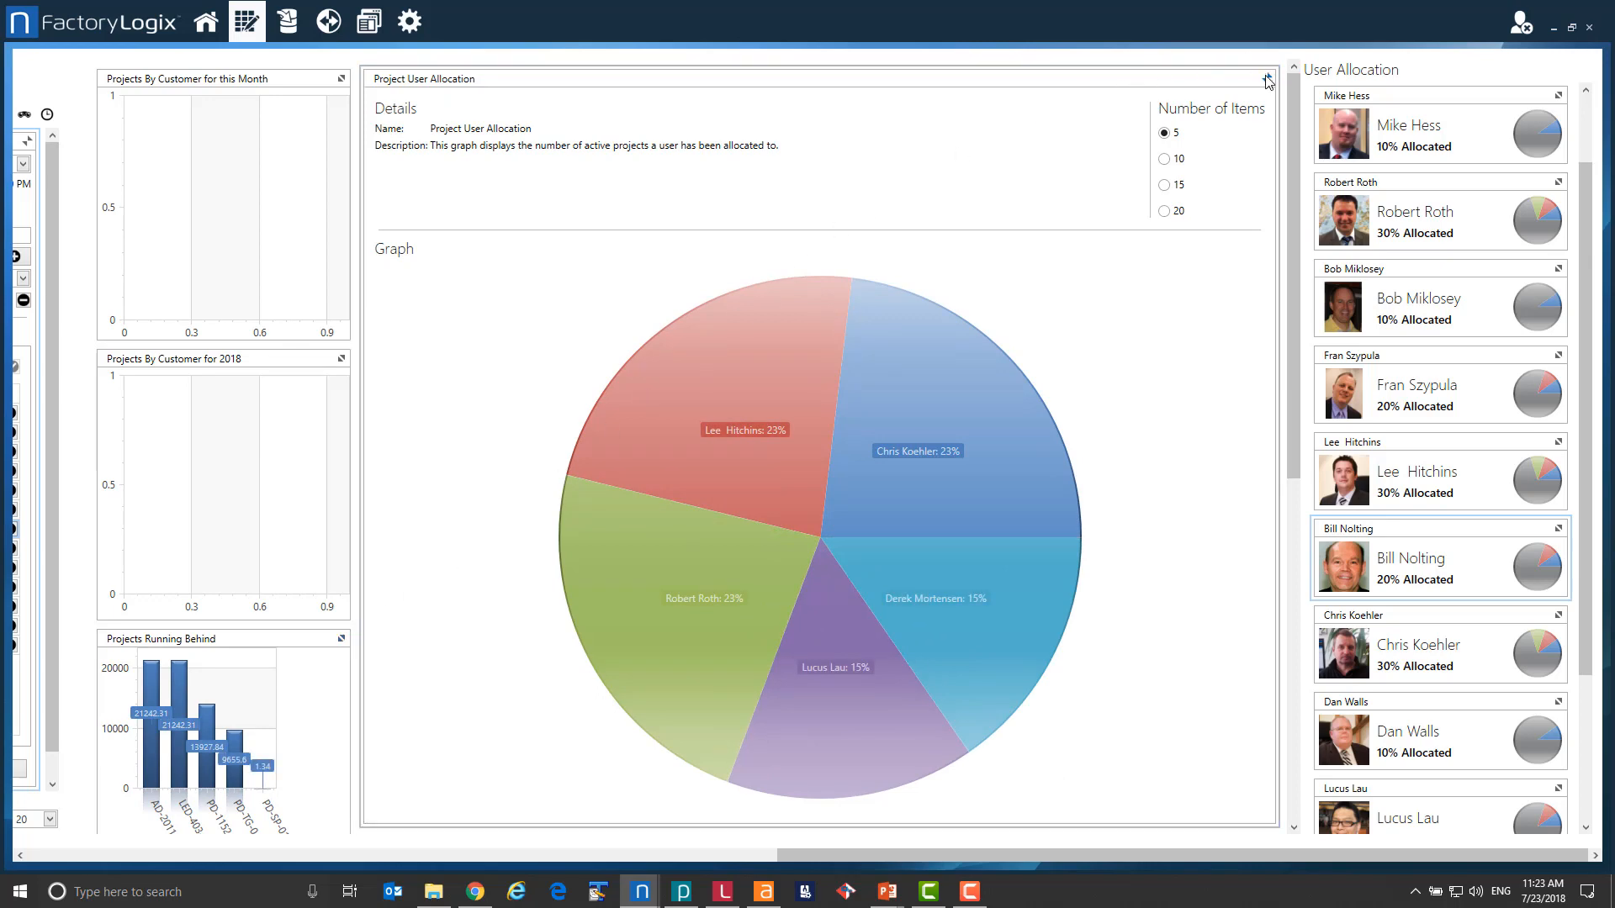
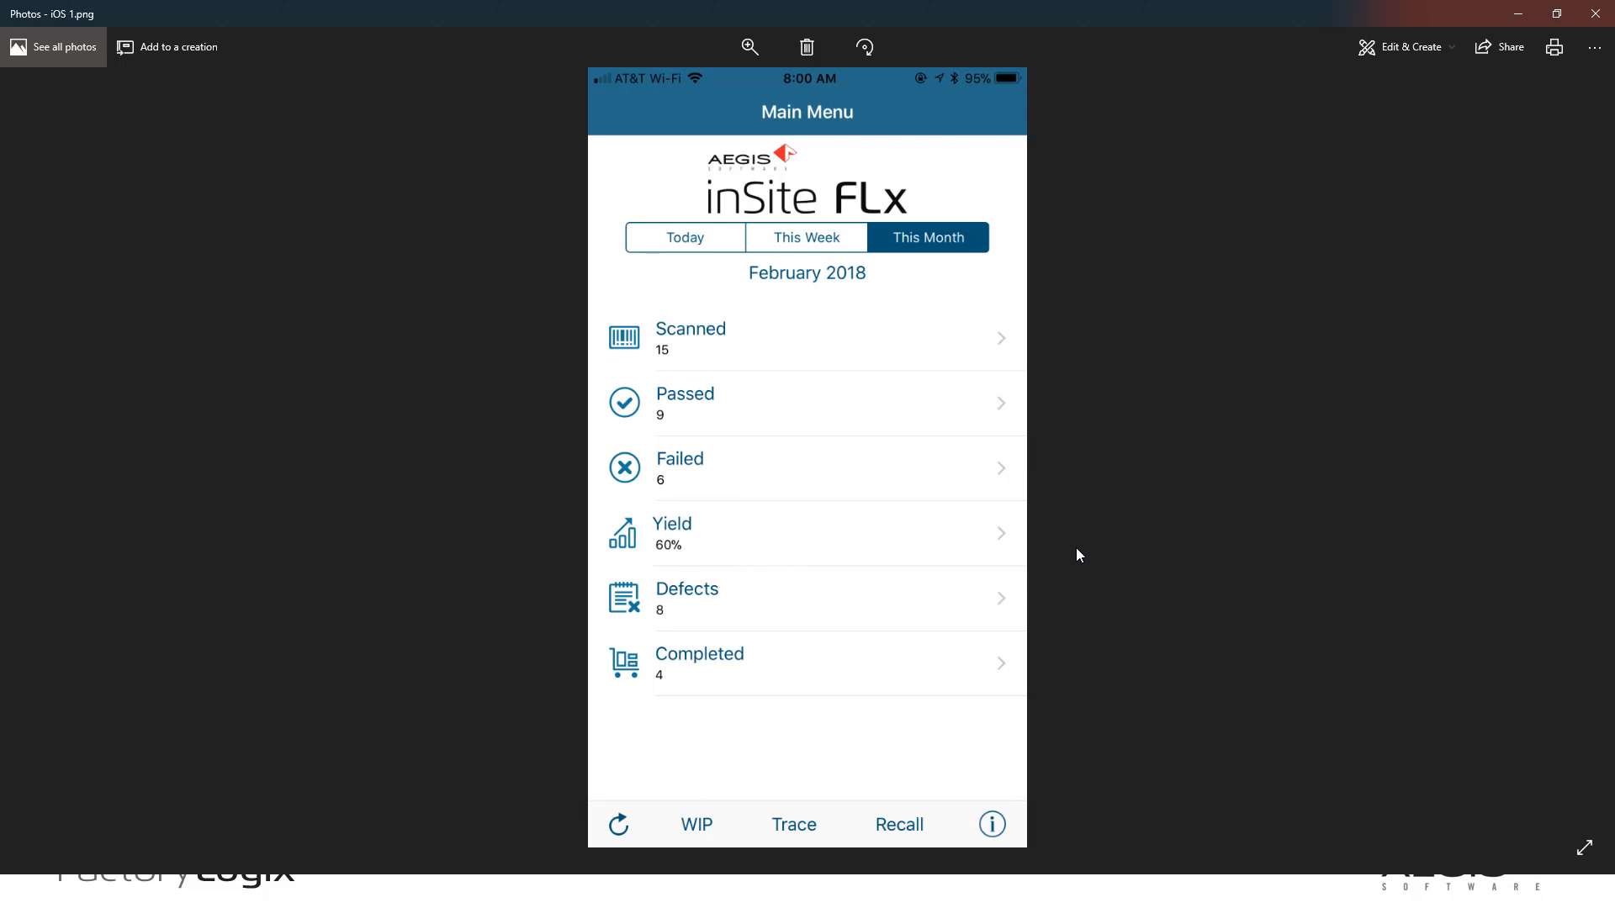
# Browse the inSite FLx mobile app screenshots in Photos from the main menu through Trace to Defects.
pyautogui.press('Right')
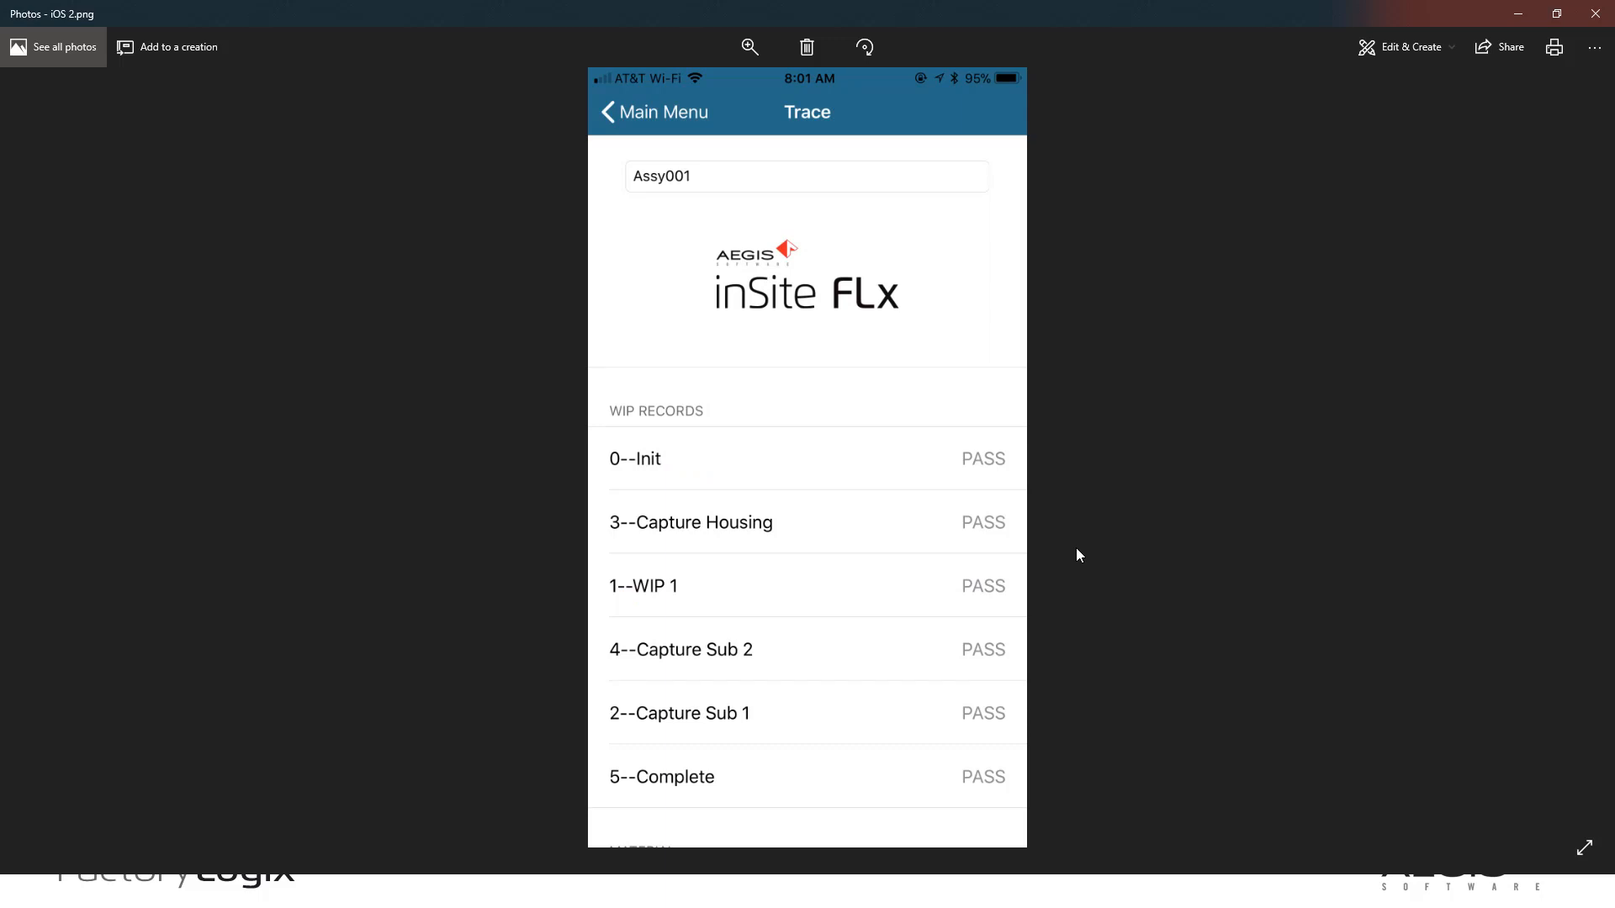
pyautogui.press('Right')
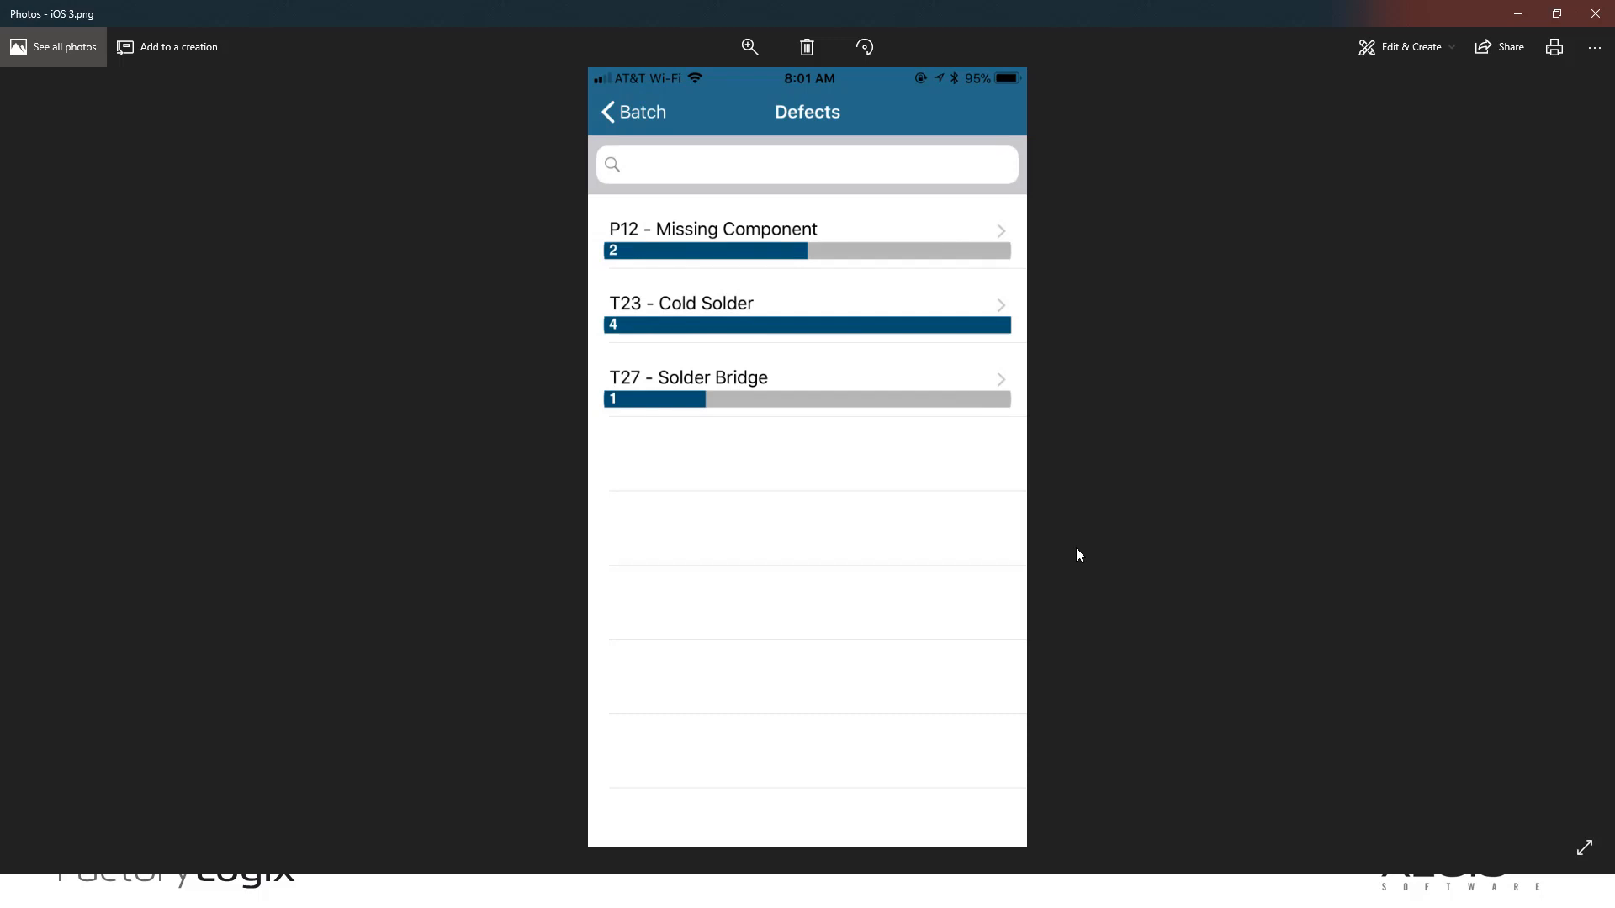
# Page through the inSite FLx Main Menu, Trace and Defects screenshots once more.
pyautogui.press('Right')
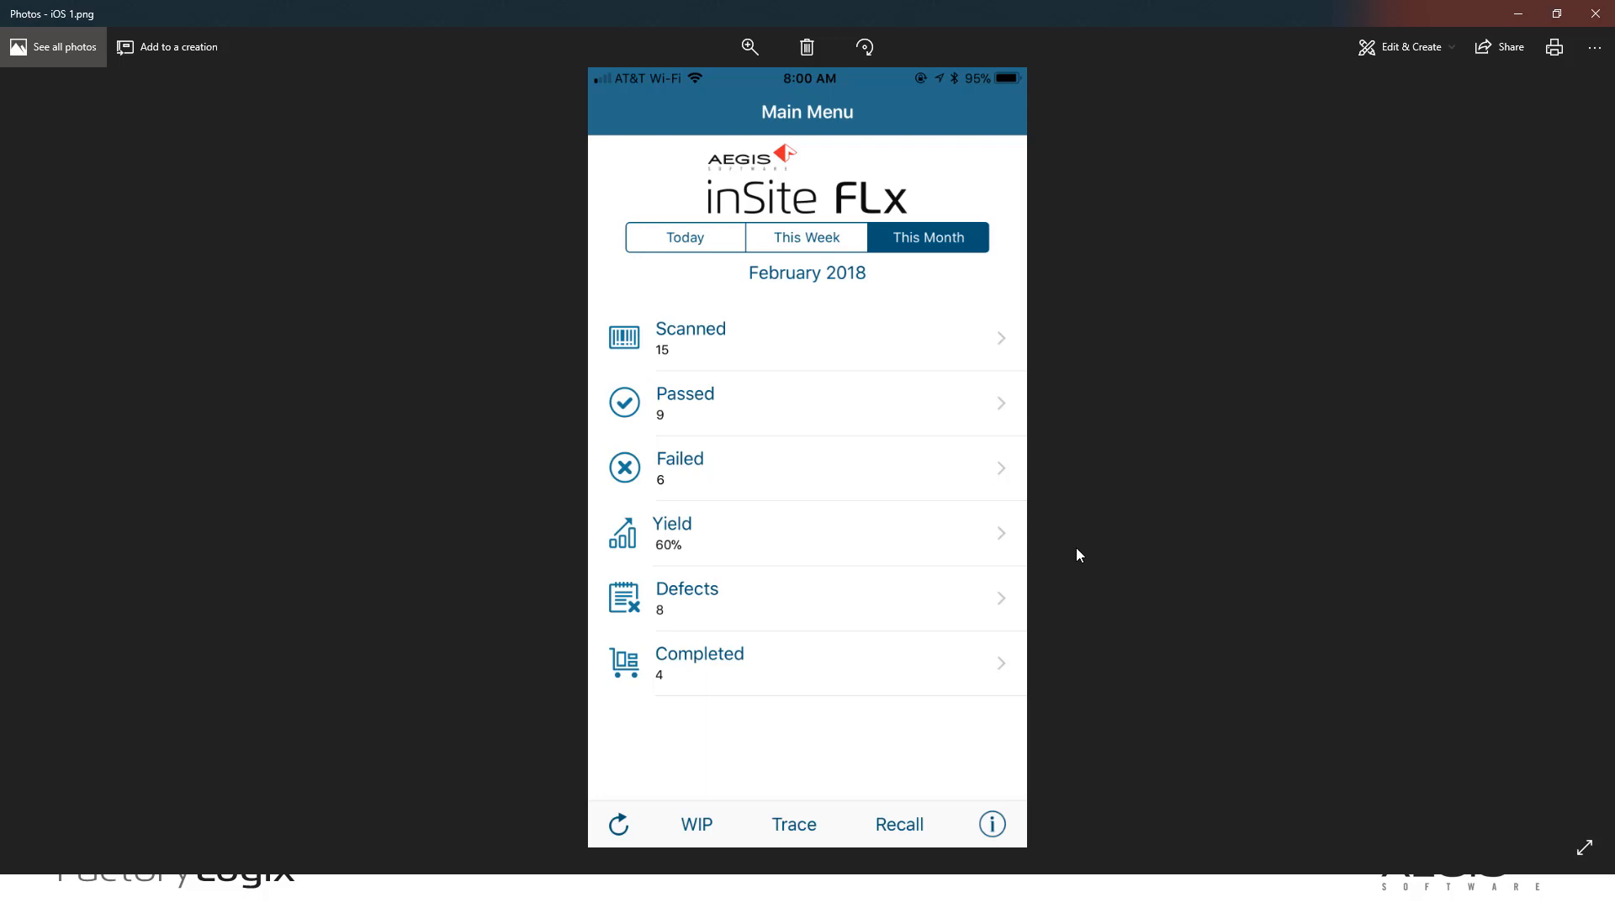
pyautogui.press('Right')
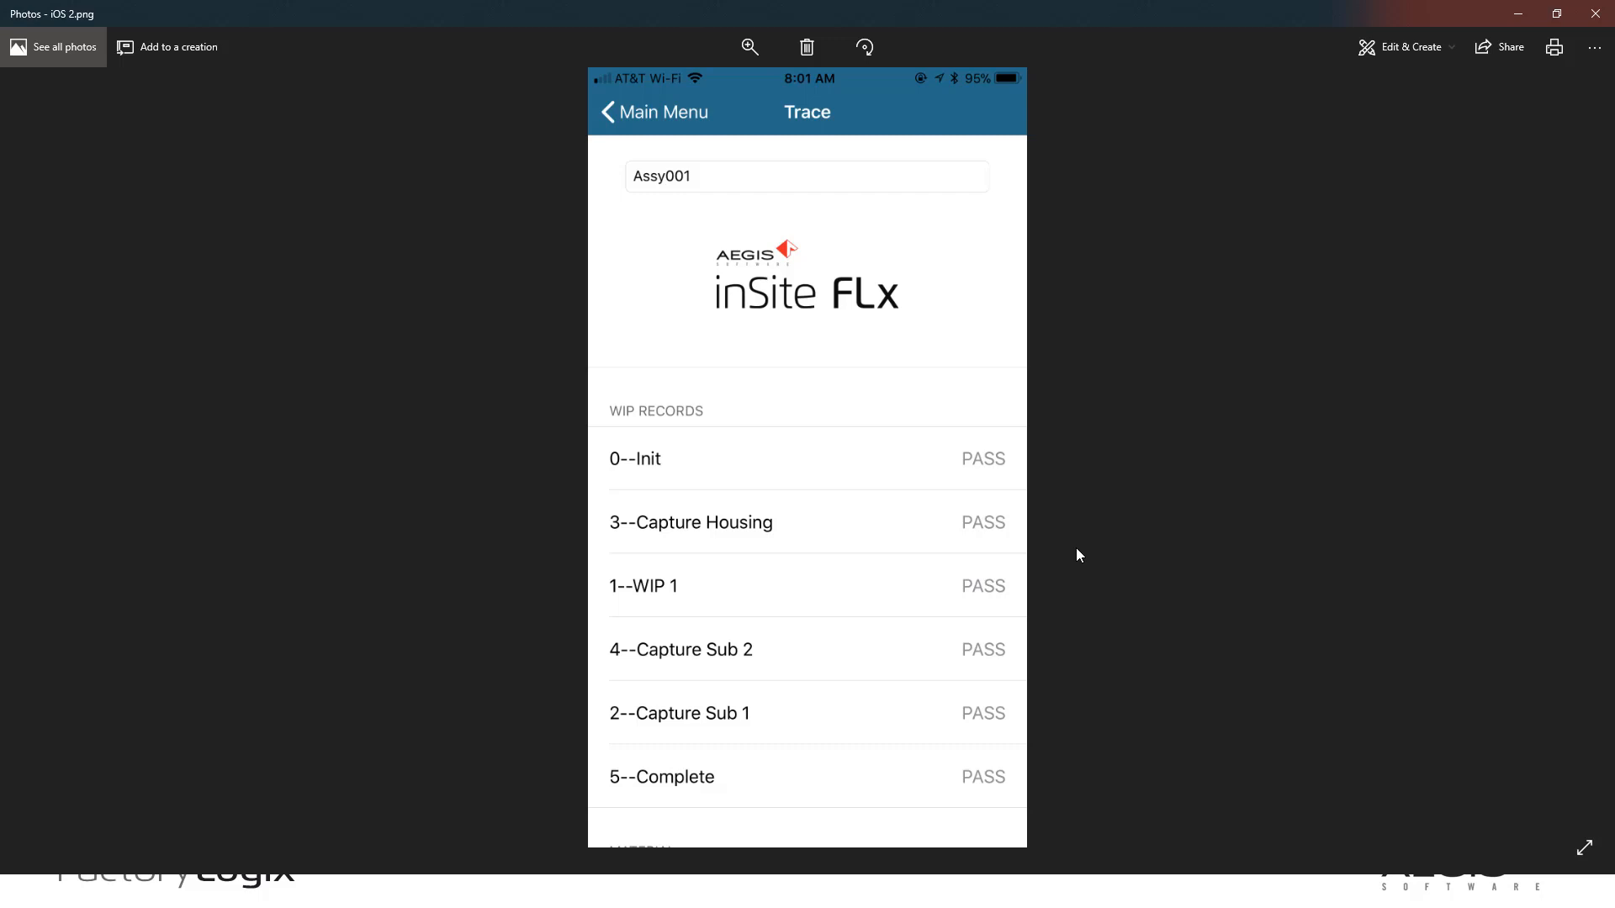
pyautogui.press('Right')
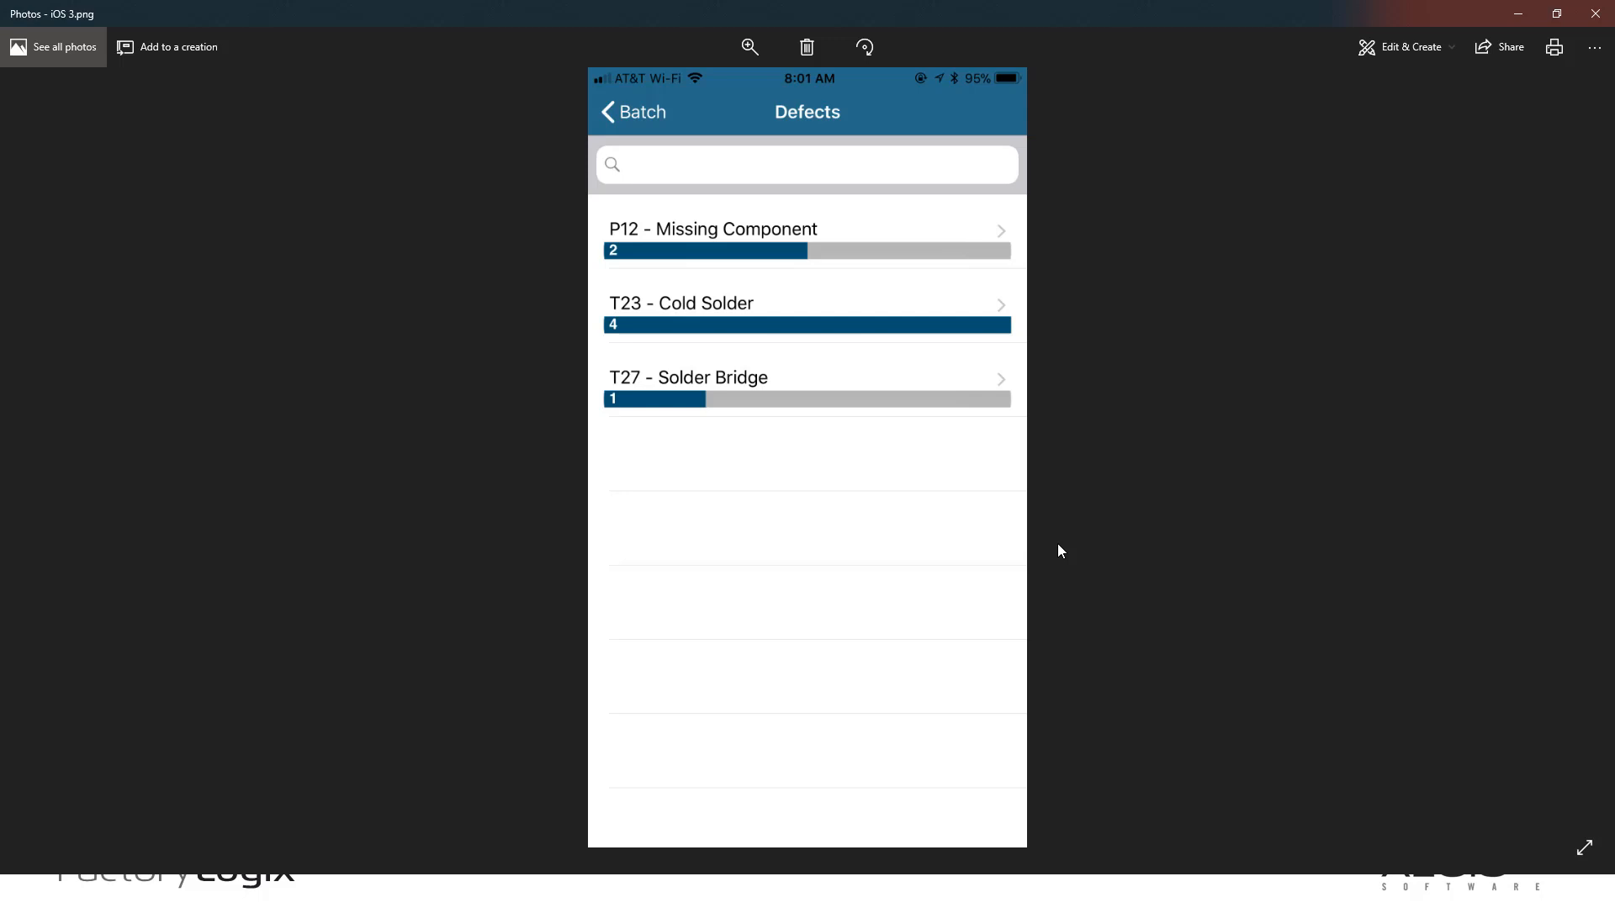
# Switch to FactoryLogix Analytics and open iMonitor Viewer to view the Automated Inspection dashboard.
pyautogui.hotkey('alt', 'Tab')
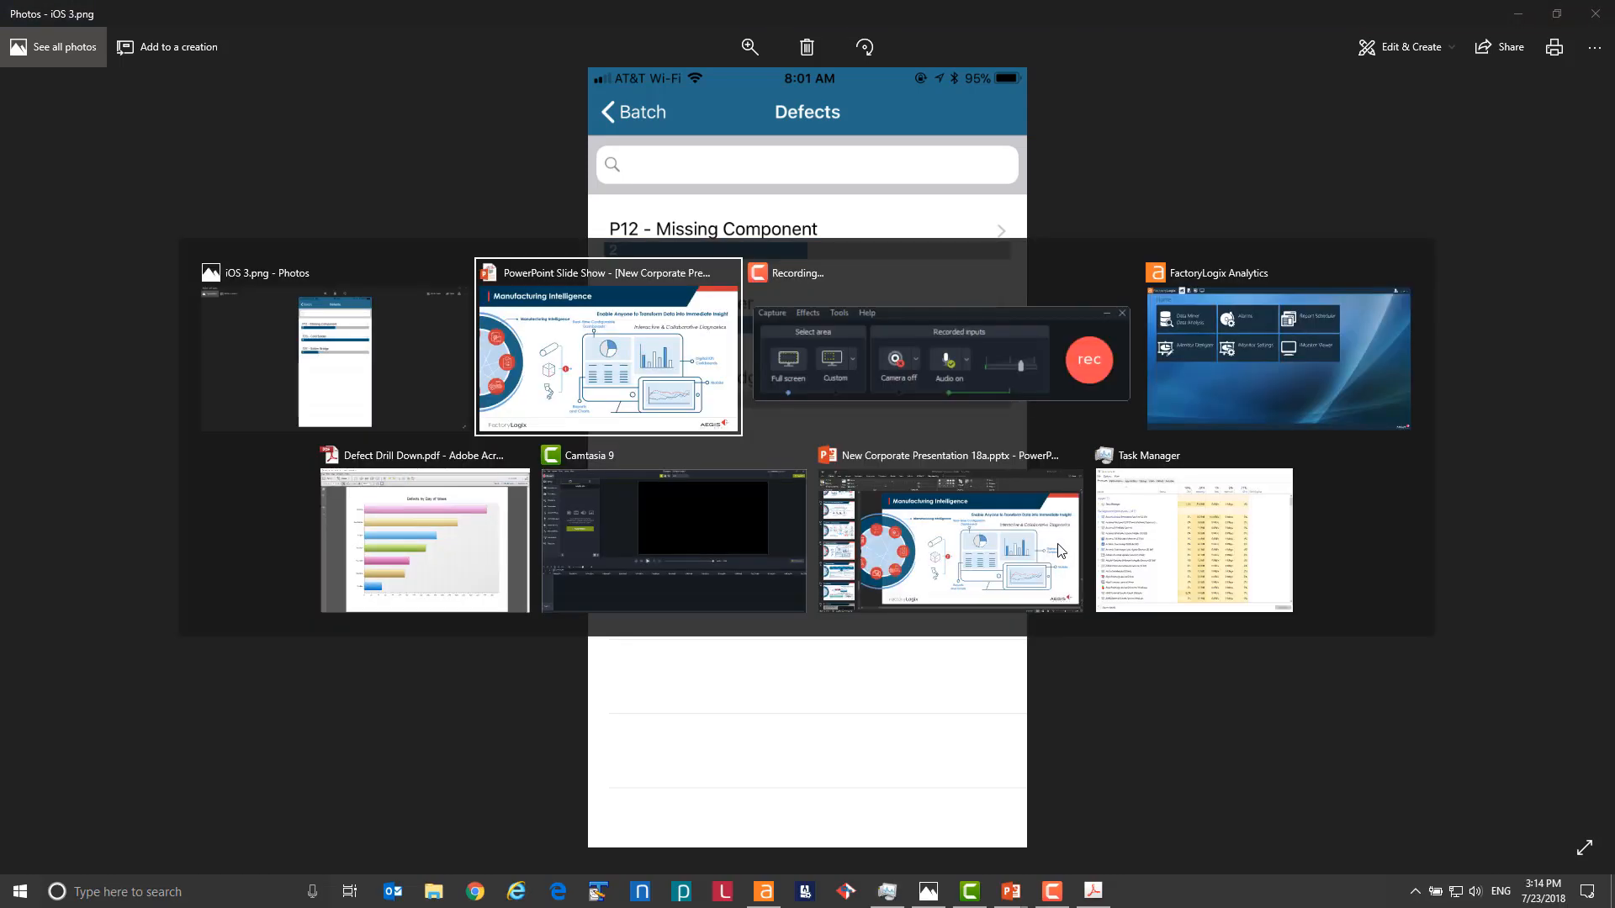
pyautogui.press('Tab')
pyautogui.press('Tab')
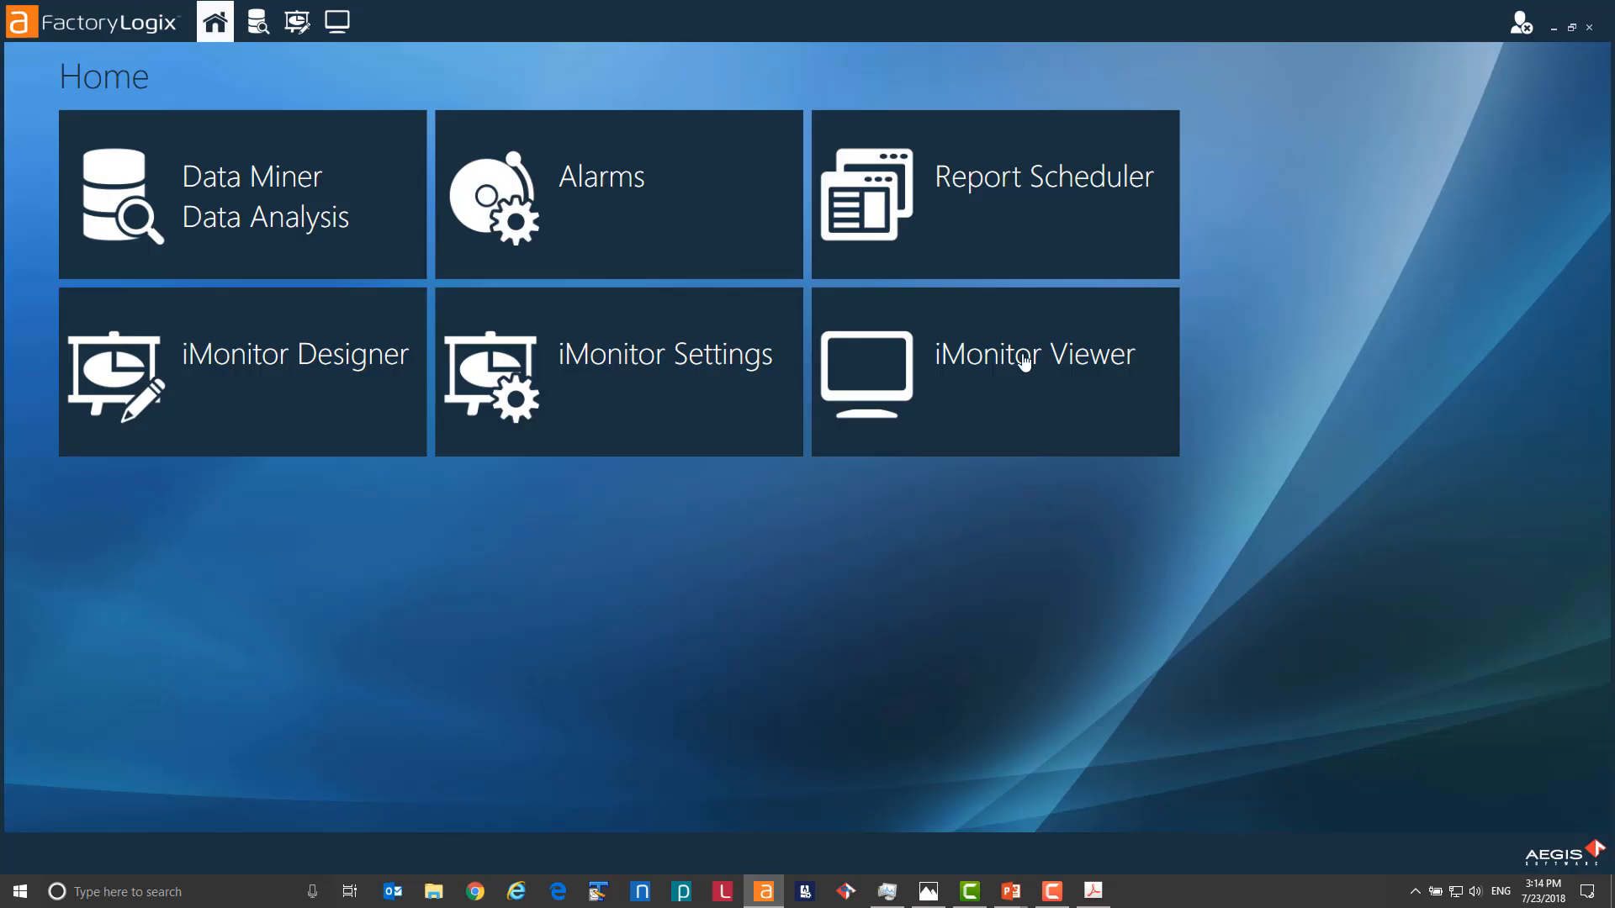
pyautogui.click(1024, 361)
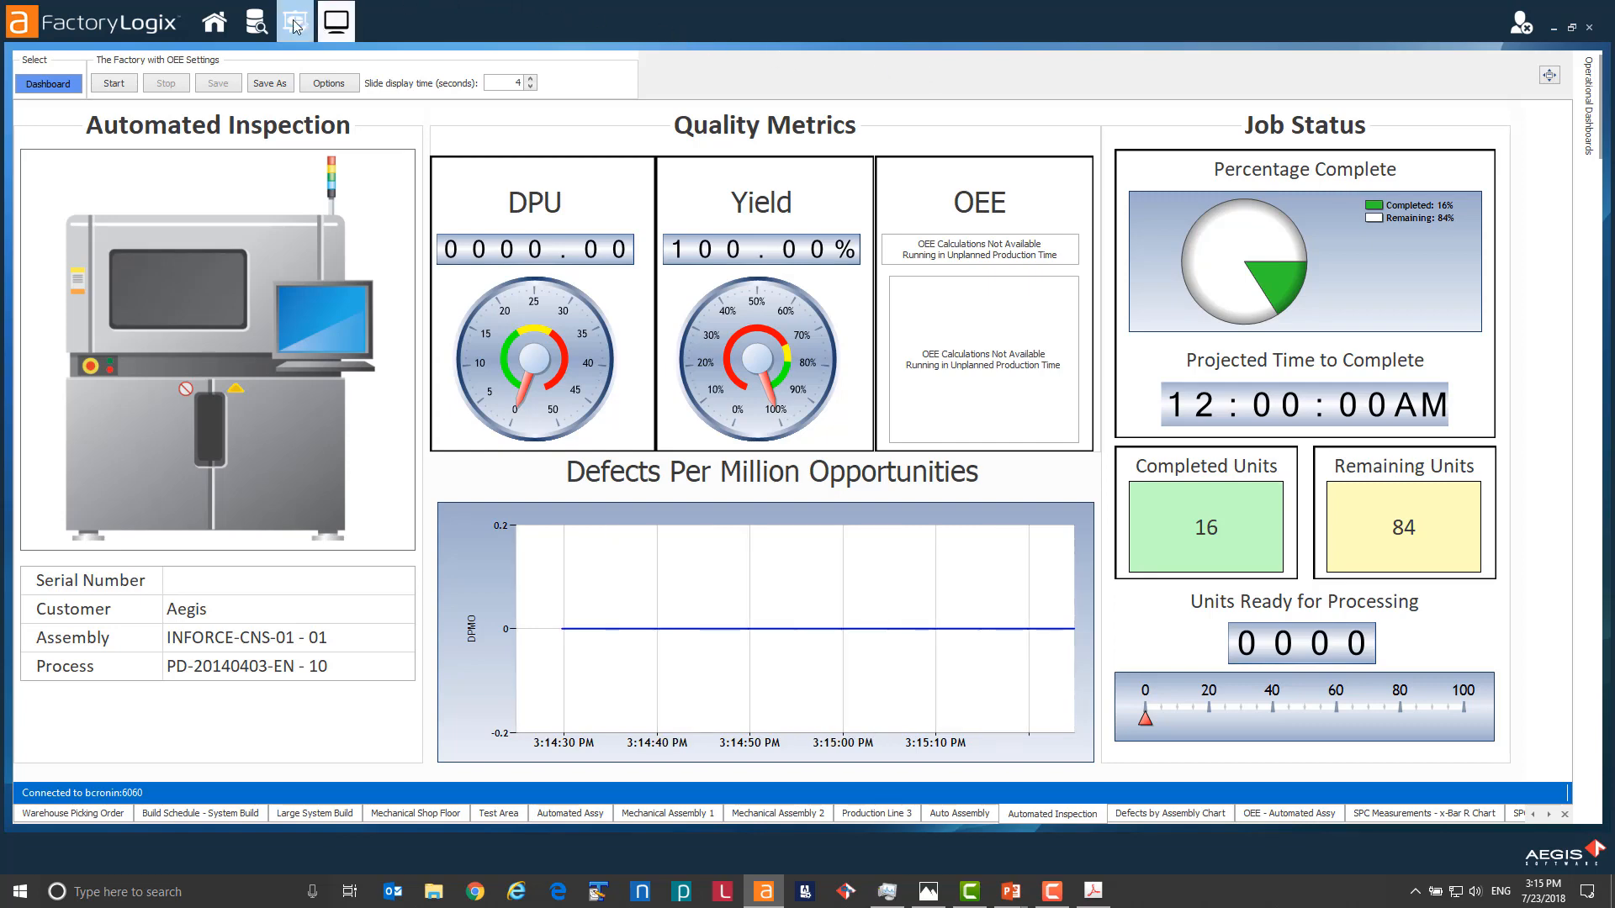
# In Data Miner, drill the Defects by Day of Week chart through Monday, Aegis and INFORCE-CNS-01, and reset it after viewing the defect types.
pyautogui.click(256, 26)
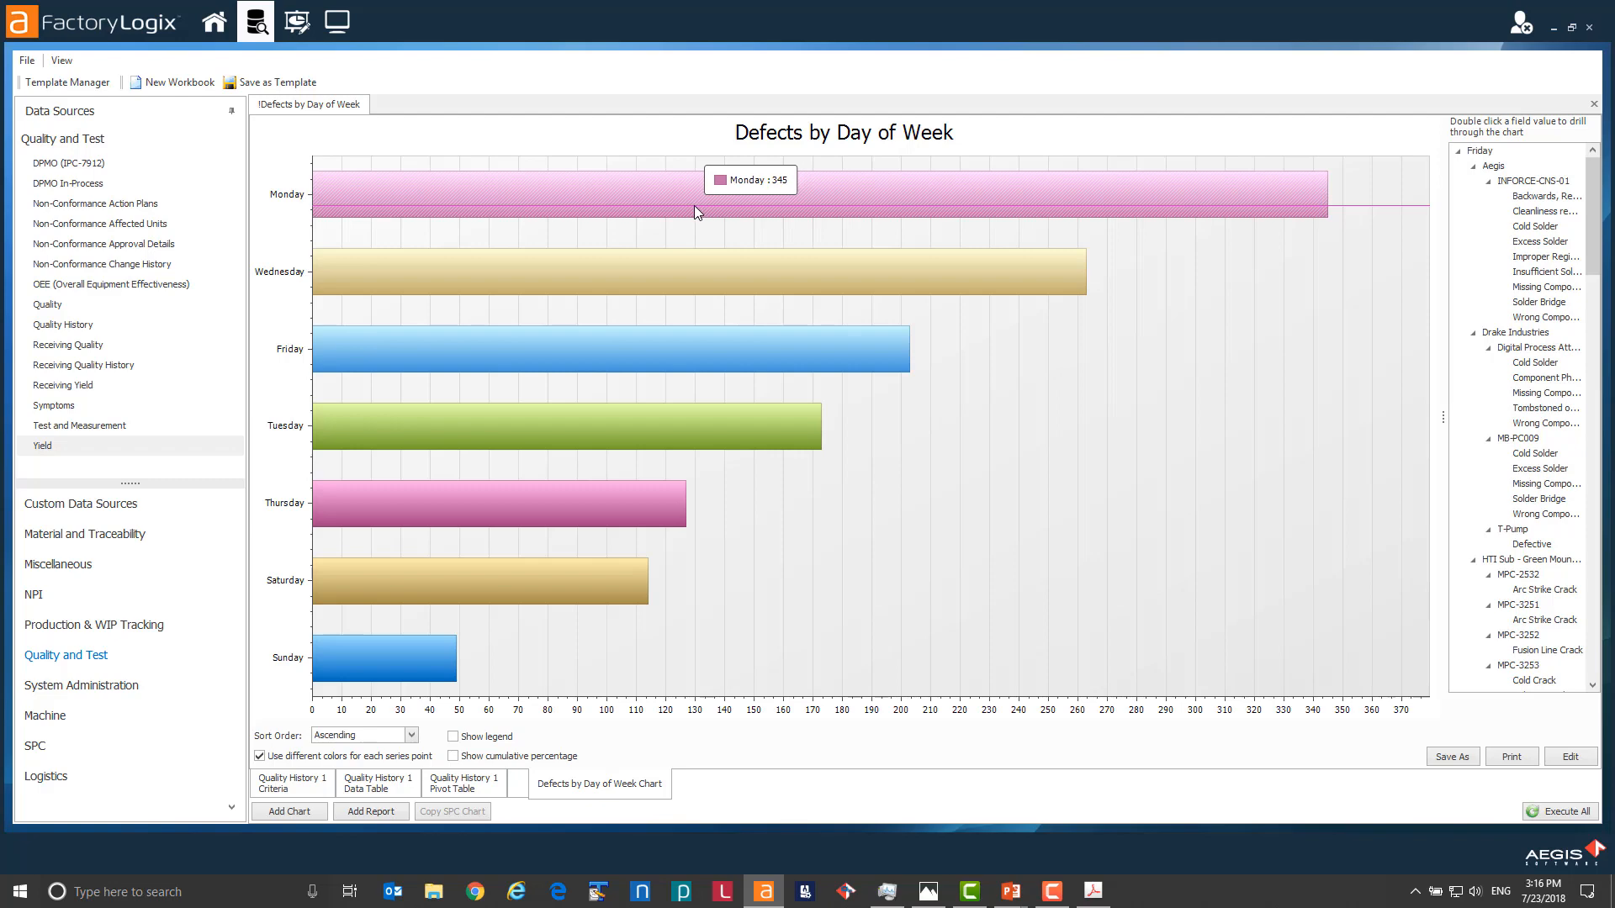
pyautogui.click(92, 325)
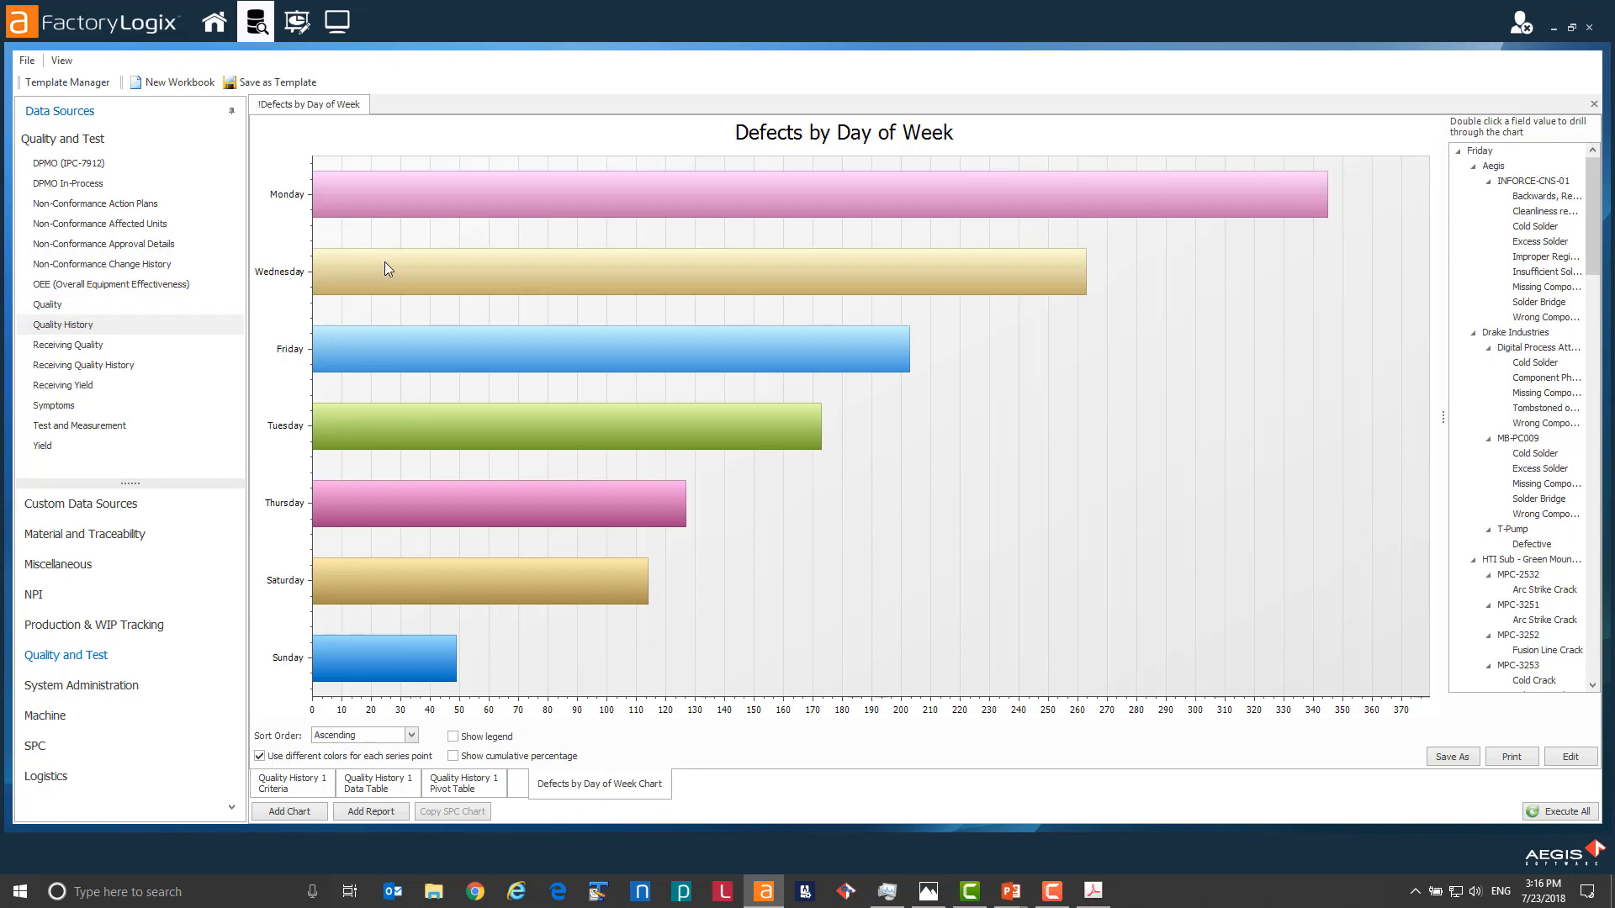
pyautogui.click(683, 198)
pyautogui.doubleClick(683, 196)
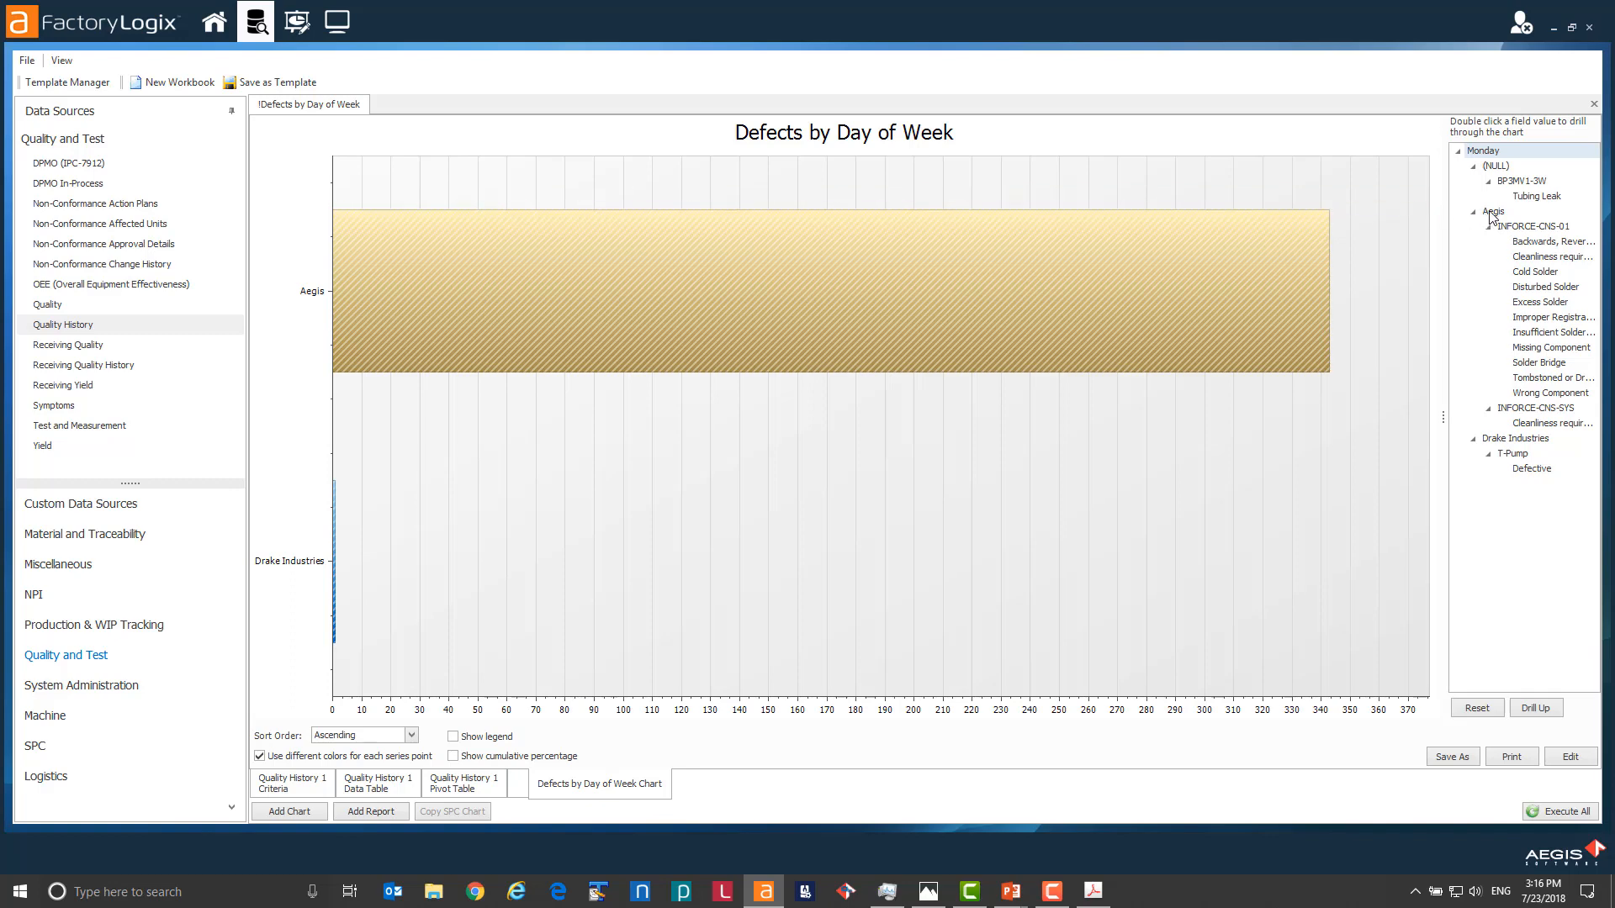
pyautogui.moveTo(799, 304)
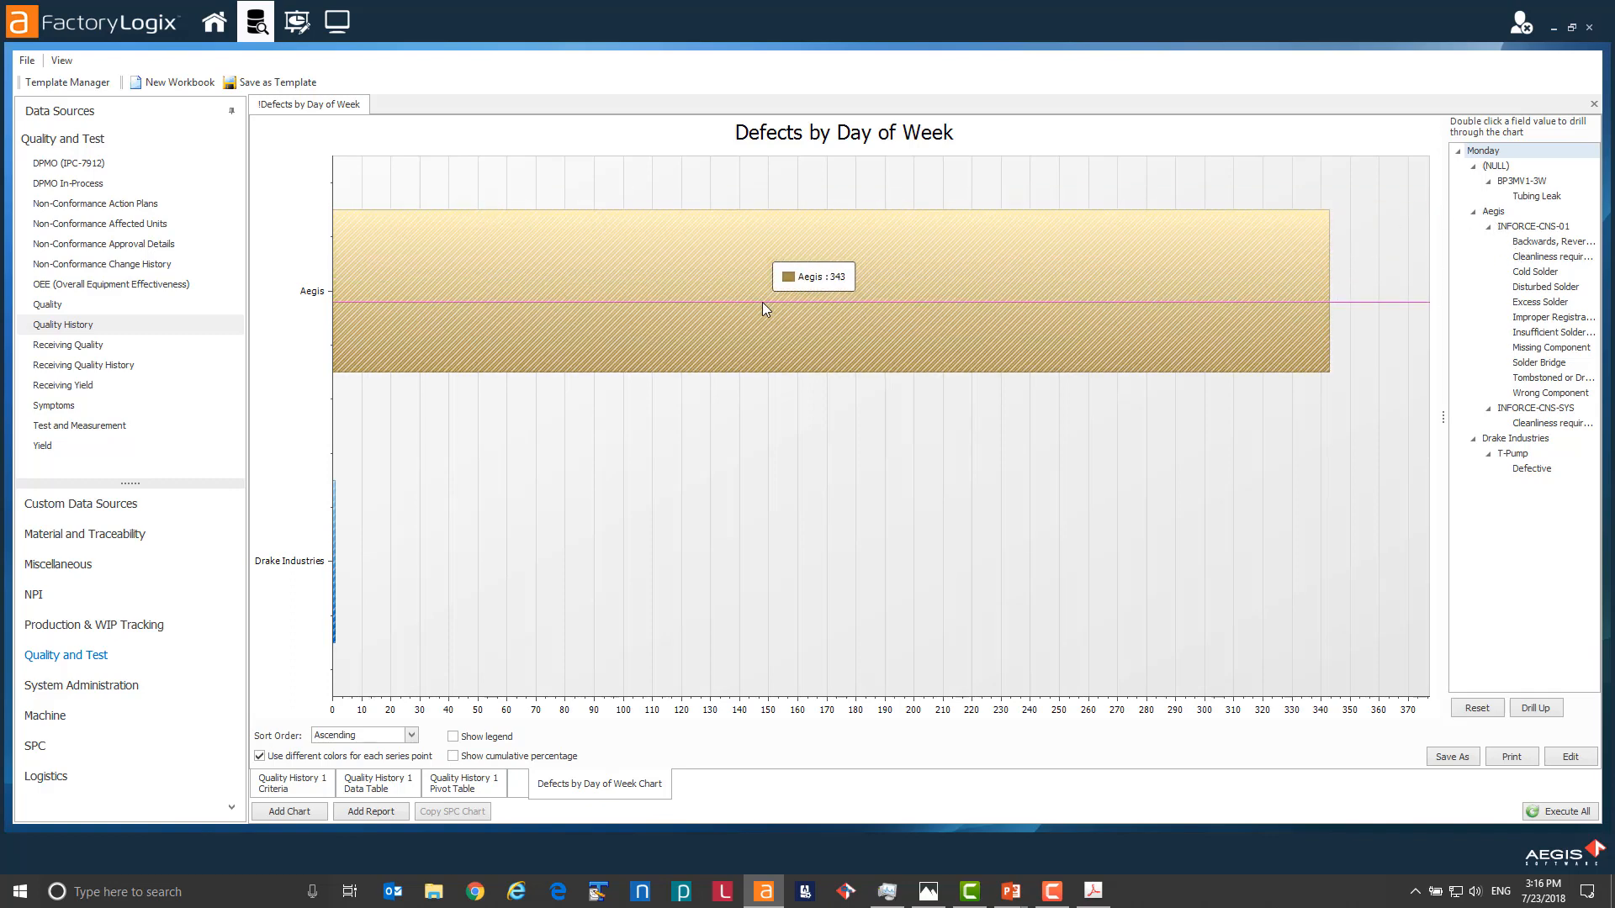
pyautogui.doubleClick(784, 306)
pyautogui.doubleClick(784, 309)
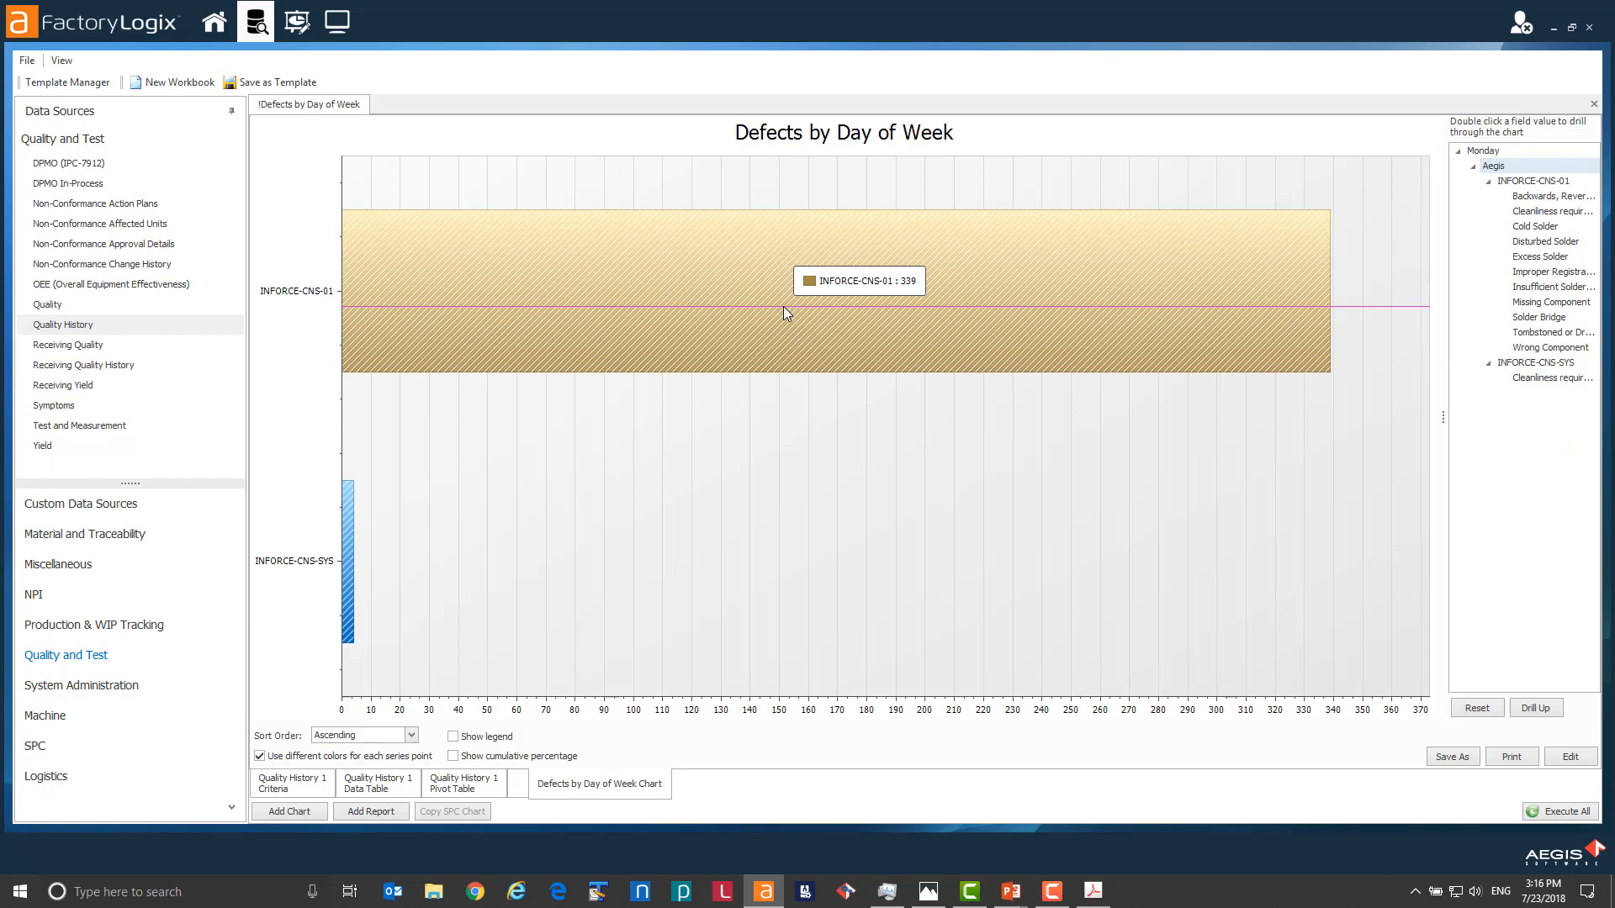
pyautogui.doubleClick(855, 303)
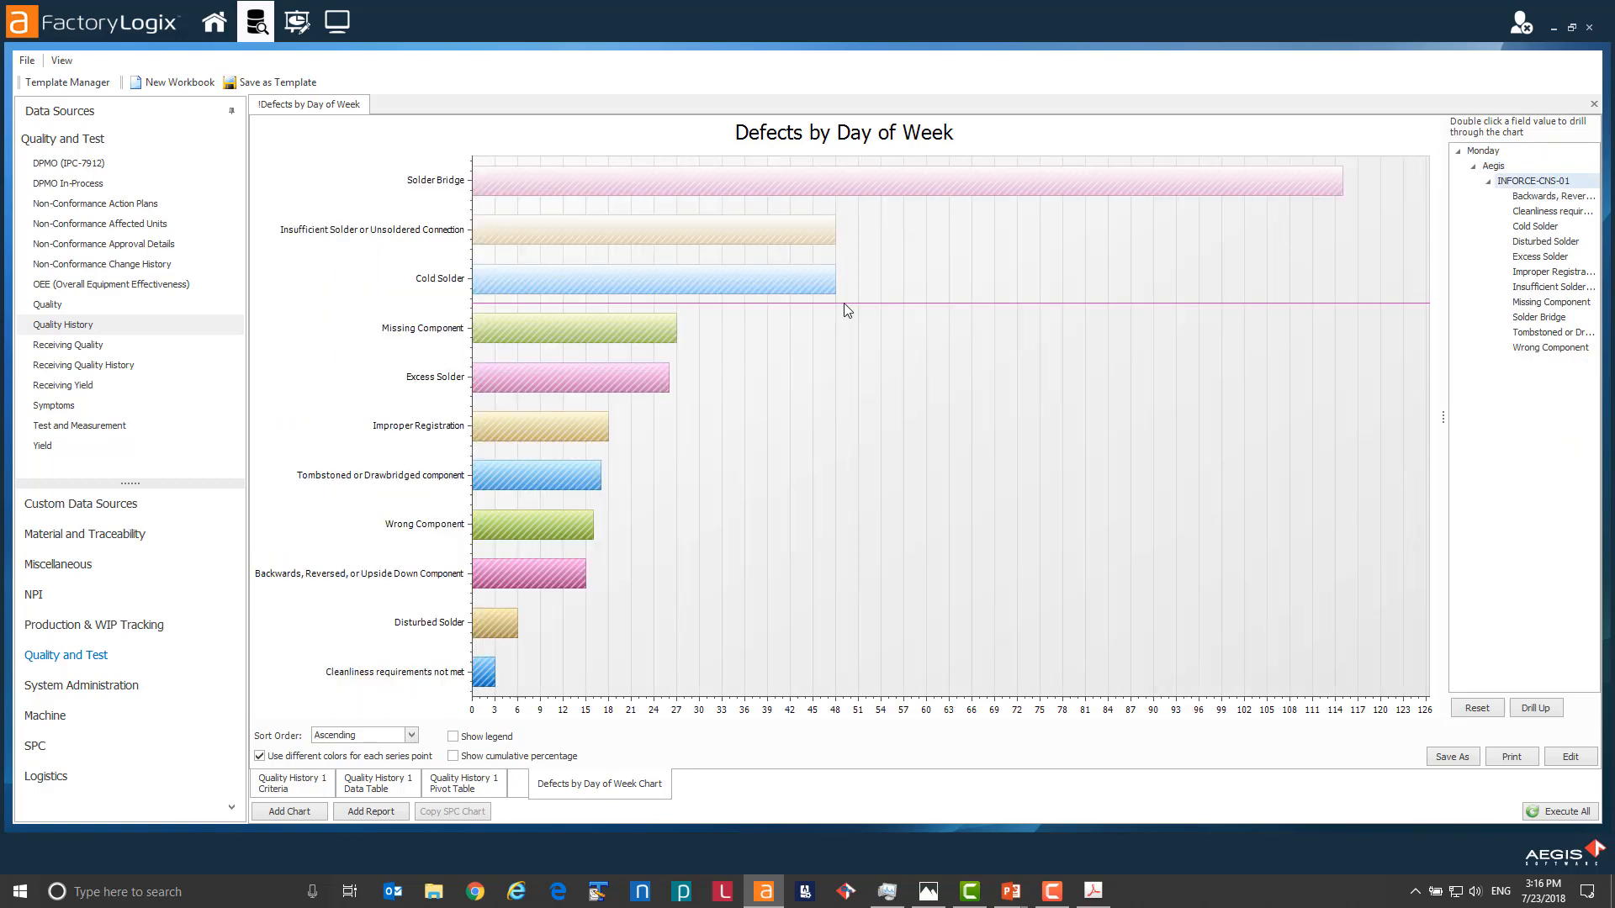
pyautogui.moveTo(1068, 290)
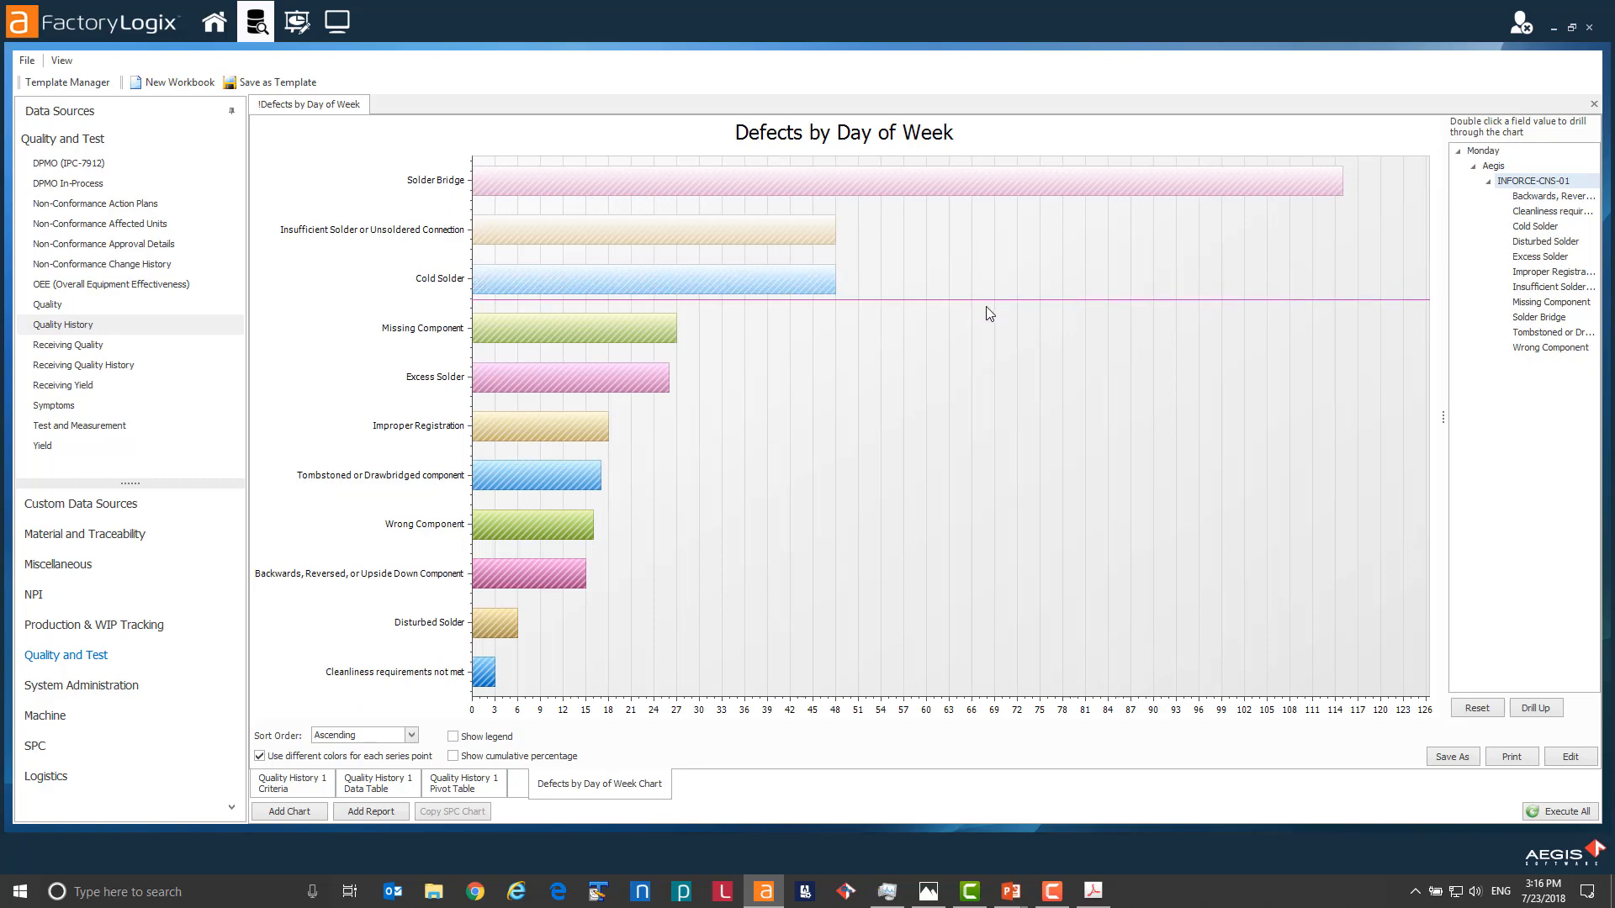
pyautogui.click(1487, 709)
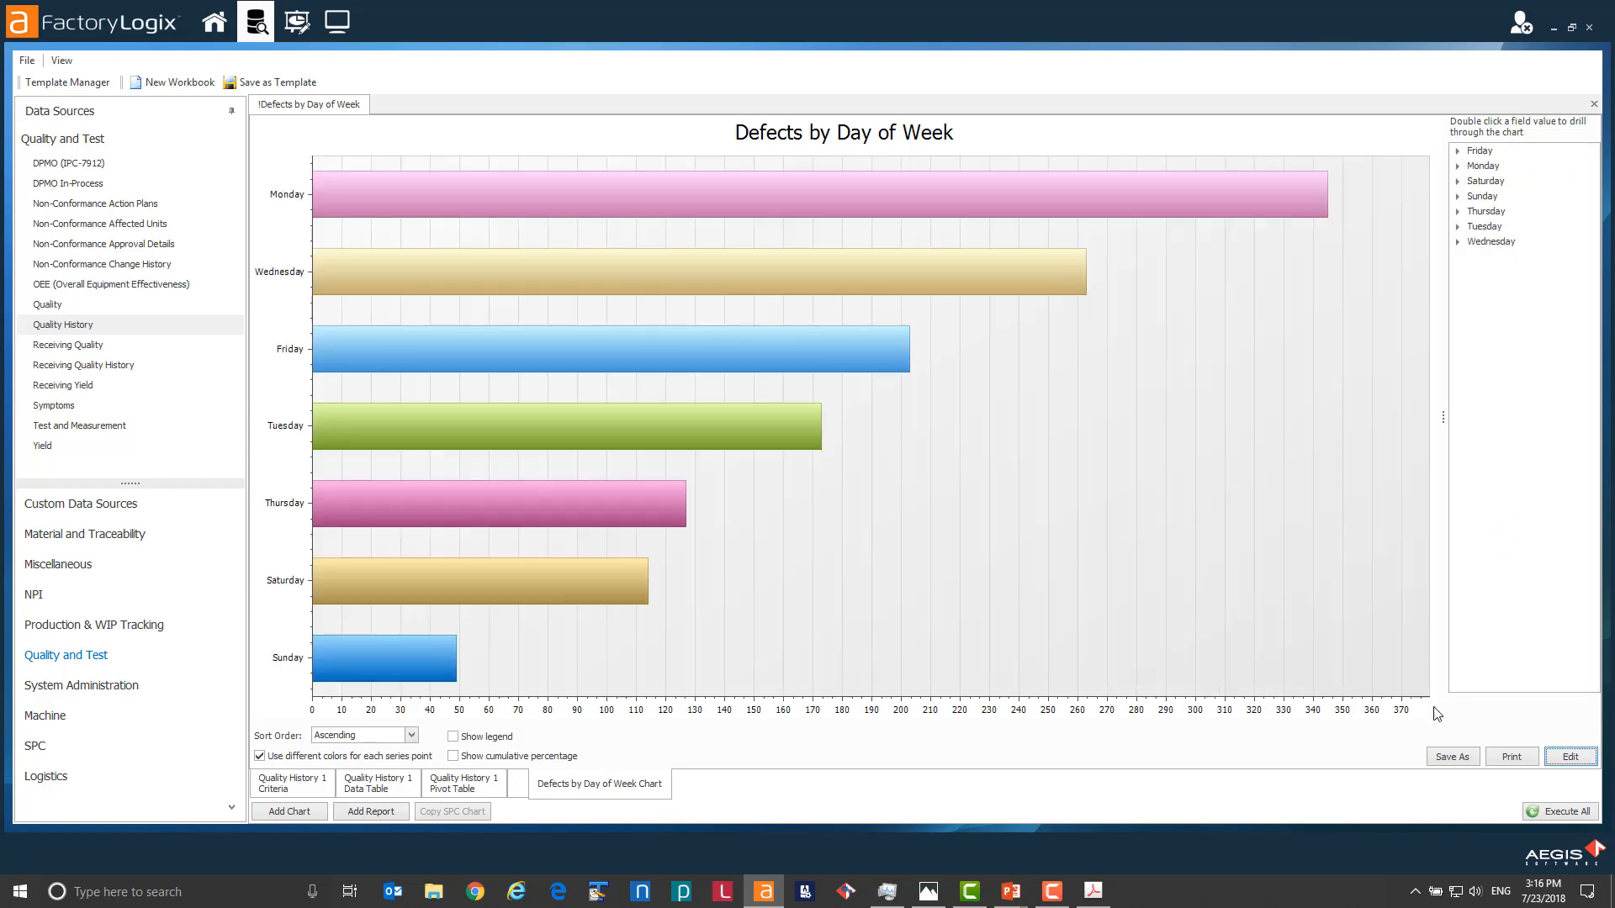
# In the Quality History 1 data table, add Batch and Operator grouping levels between Assembly and Aegis Inspection Code Name.
pyautogui.click(367, 792)
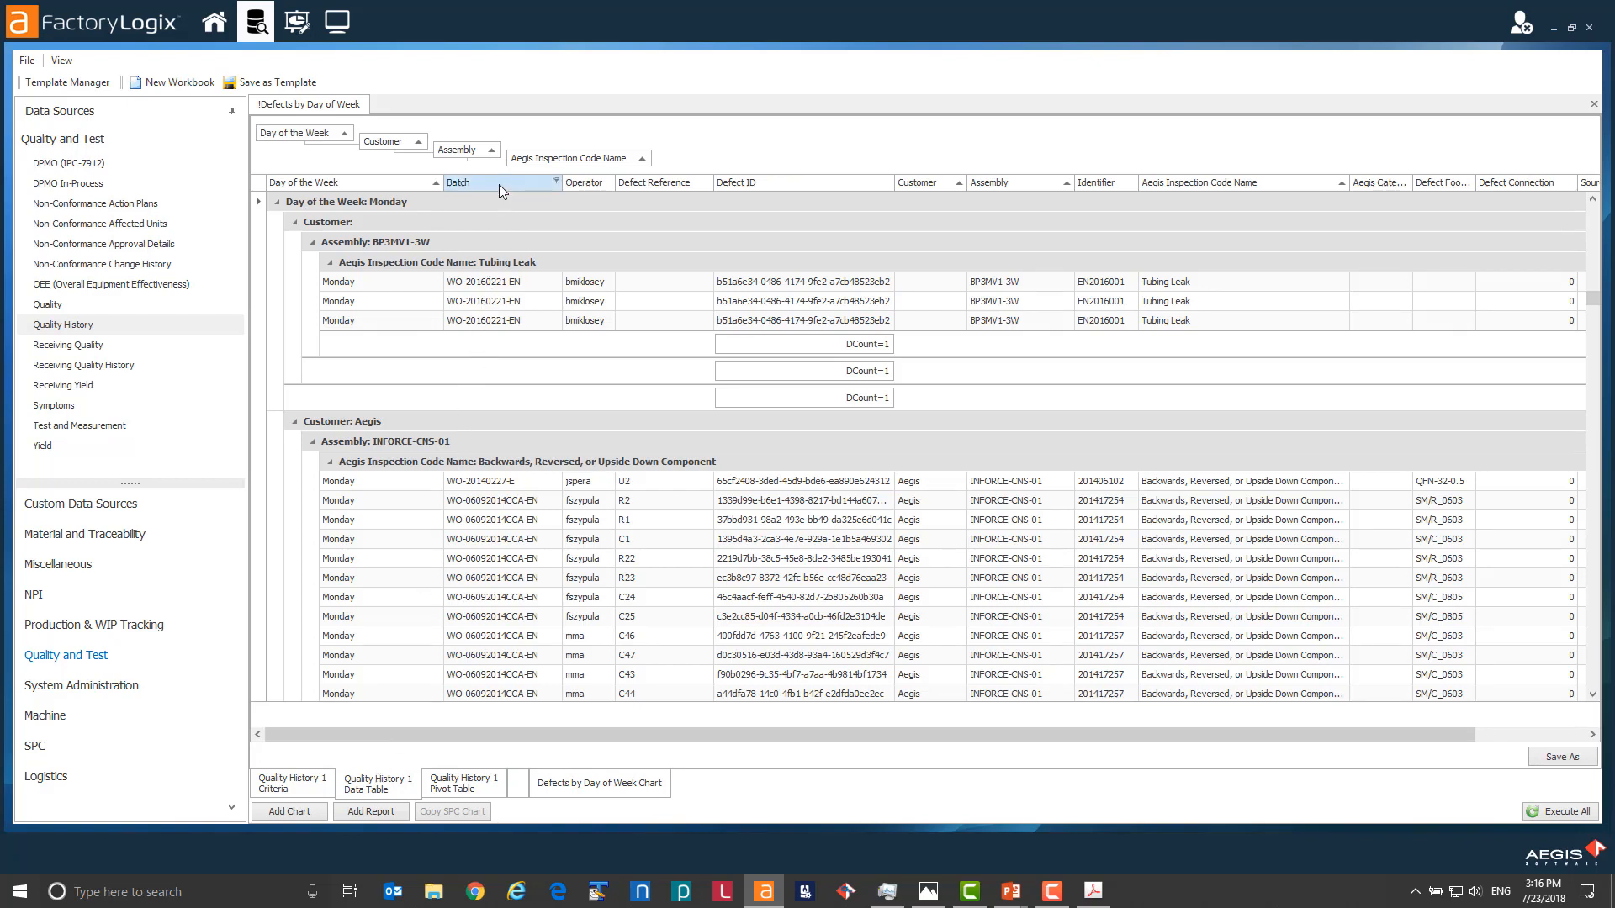
pyautogui.moveTo(498, 184); pyautogui.dragTo(502, 164)
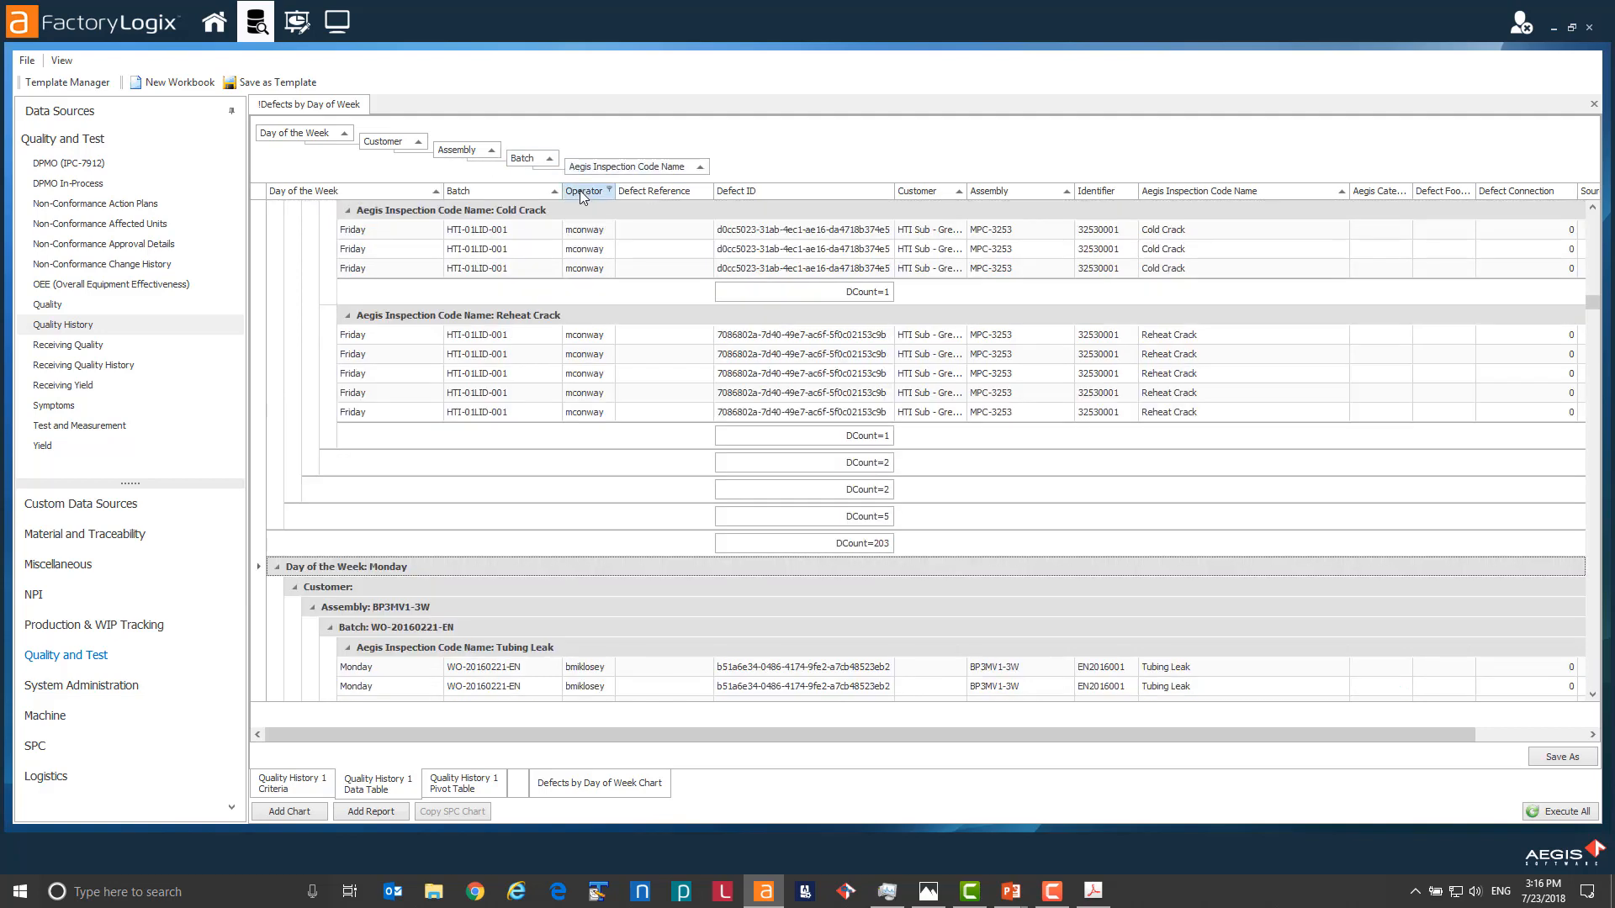
pyautogui.moveTo(581, 194); pyautogui.dragTo(571, 181)
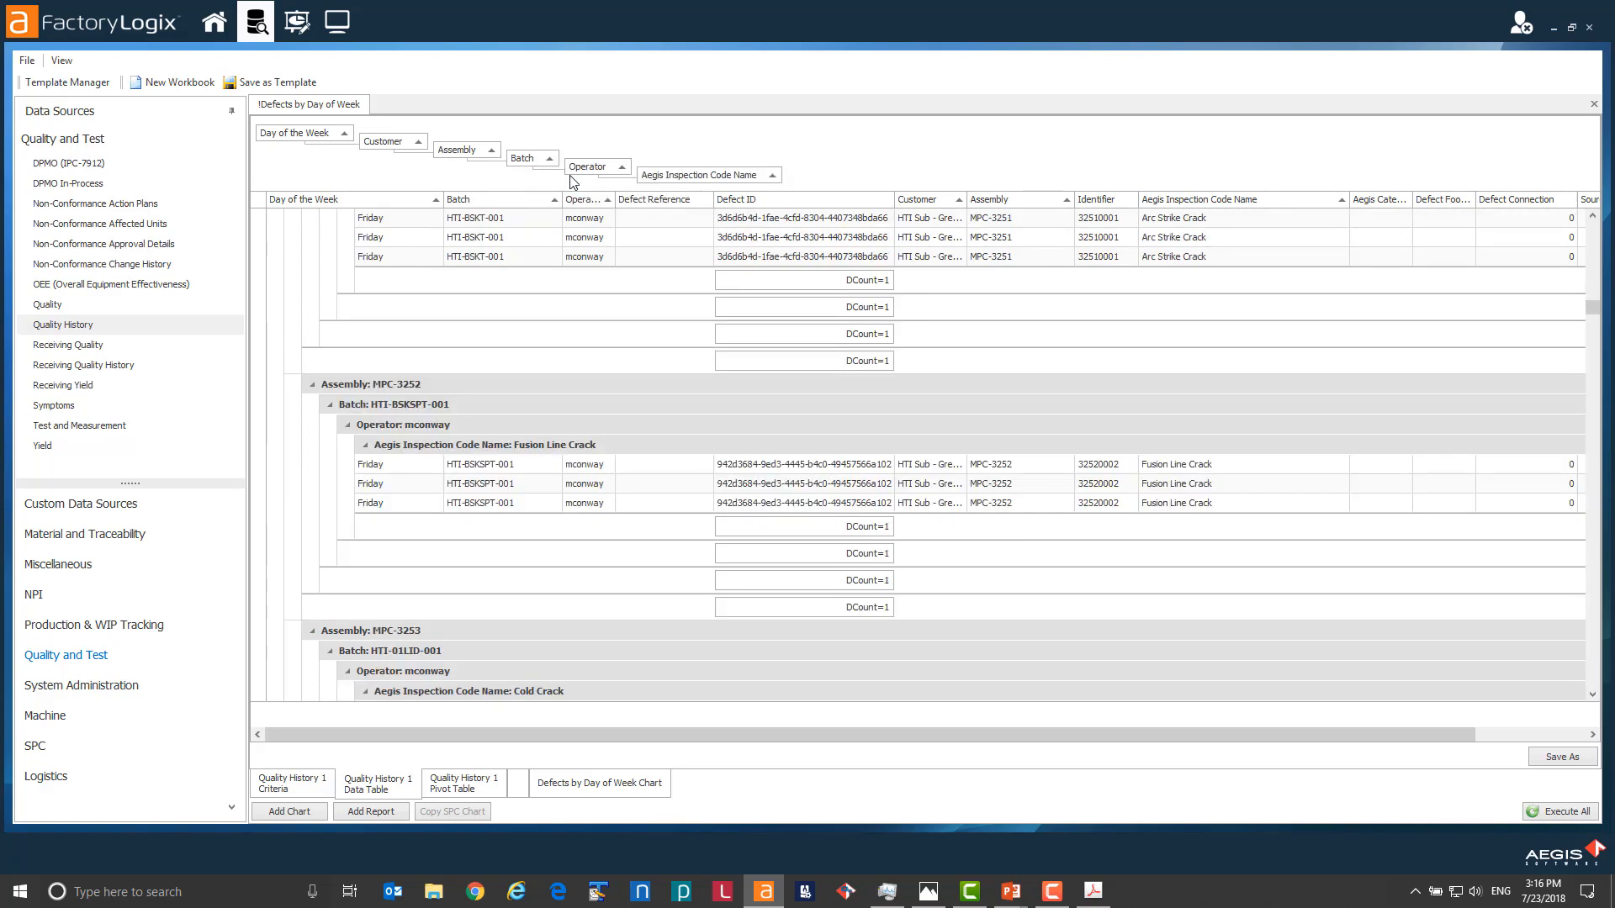
# Drill the defects chart through Monday, Aegis, INFORCE-CNS-01, the highest-defect batch and its highest-defect operator to the defect types, and reset it.
pyautogui.click(612, 792)
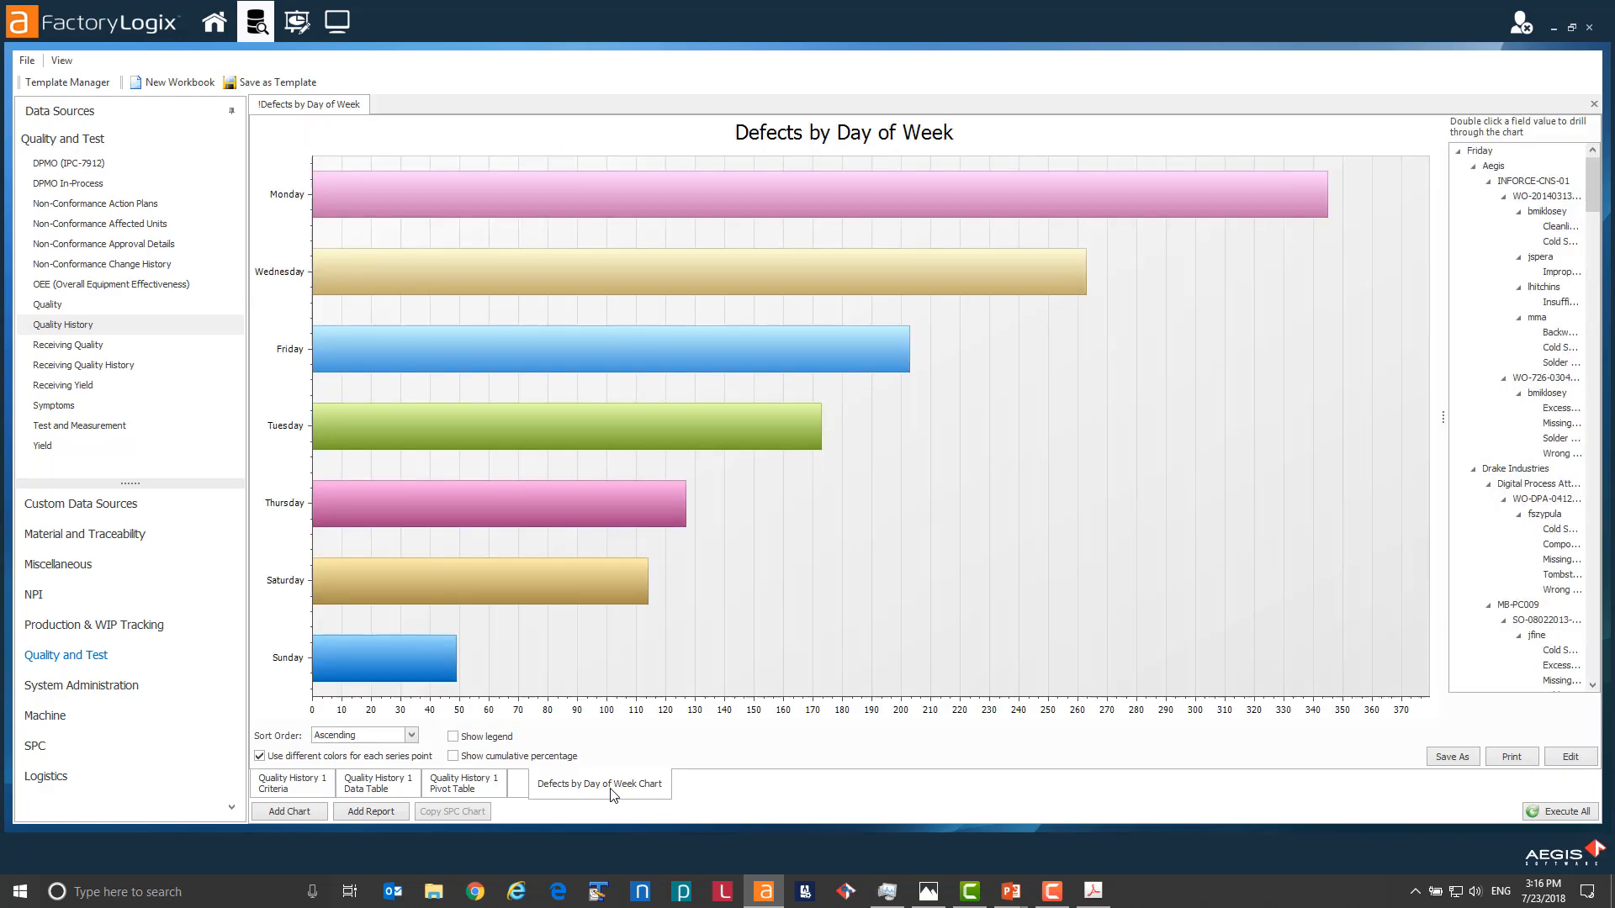
pyautogui.doubleClick(715, 195)
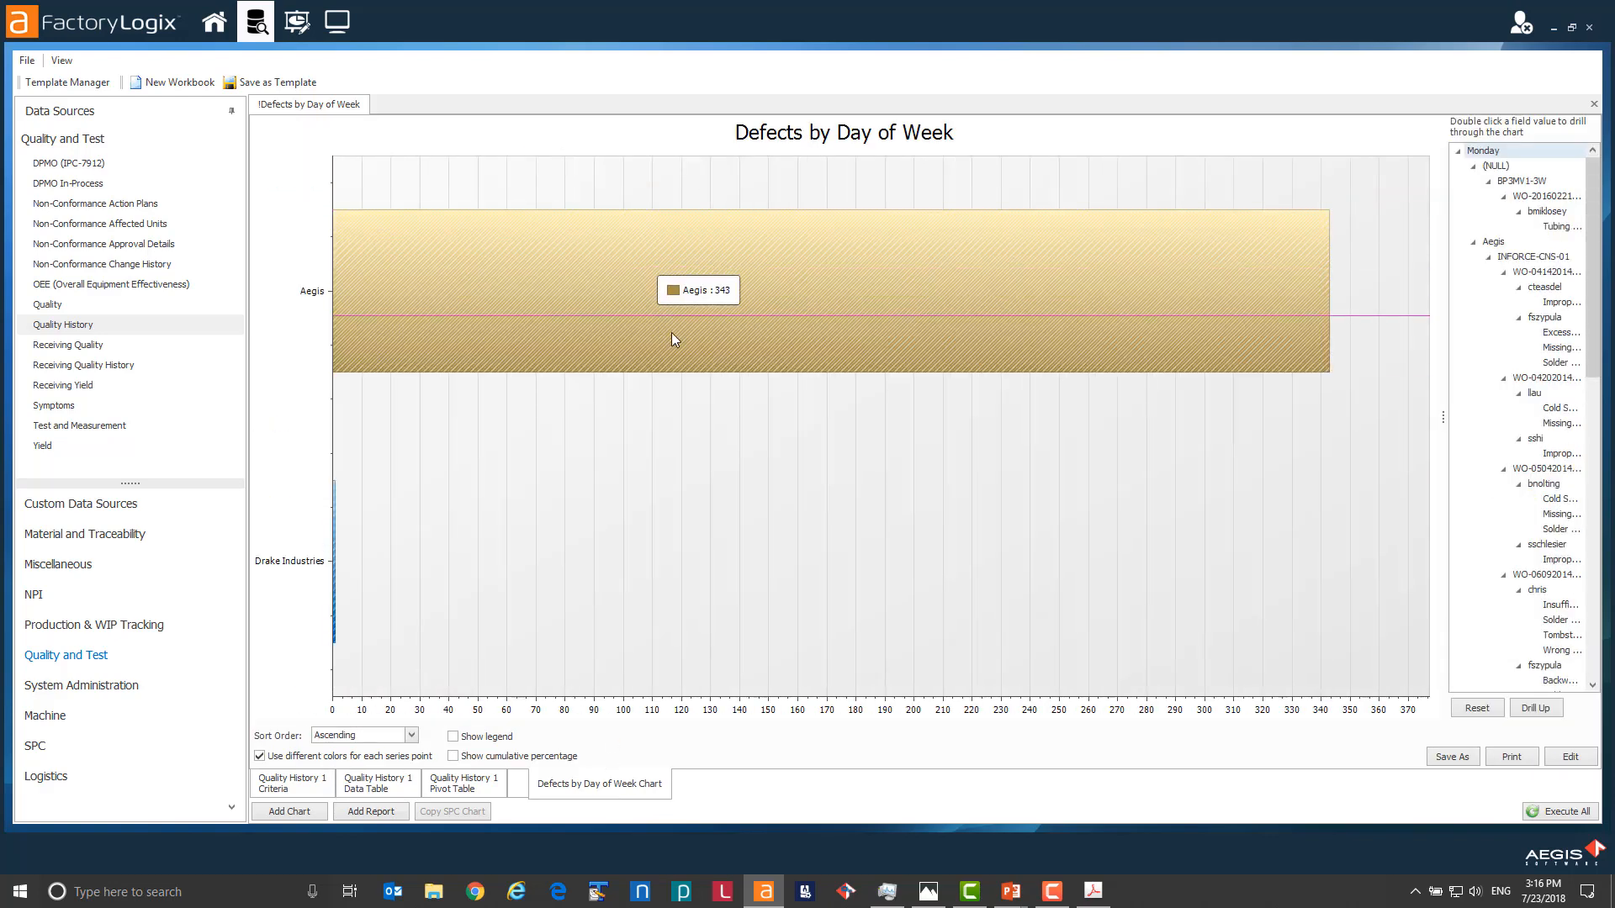
pyautogui.doubleClick(871, 321)
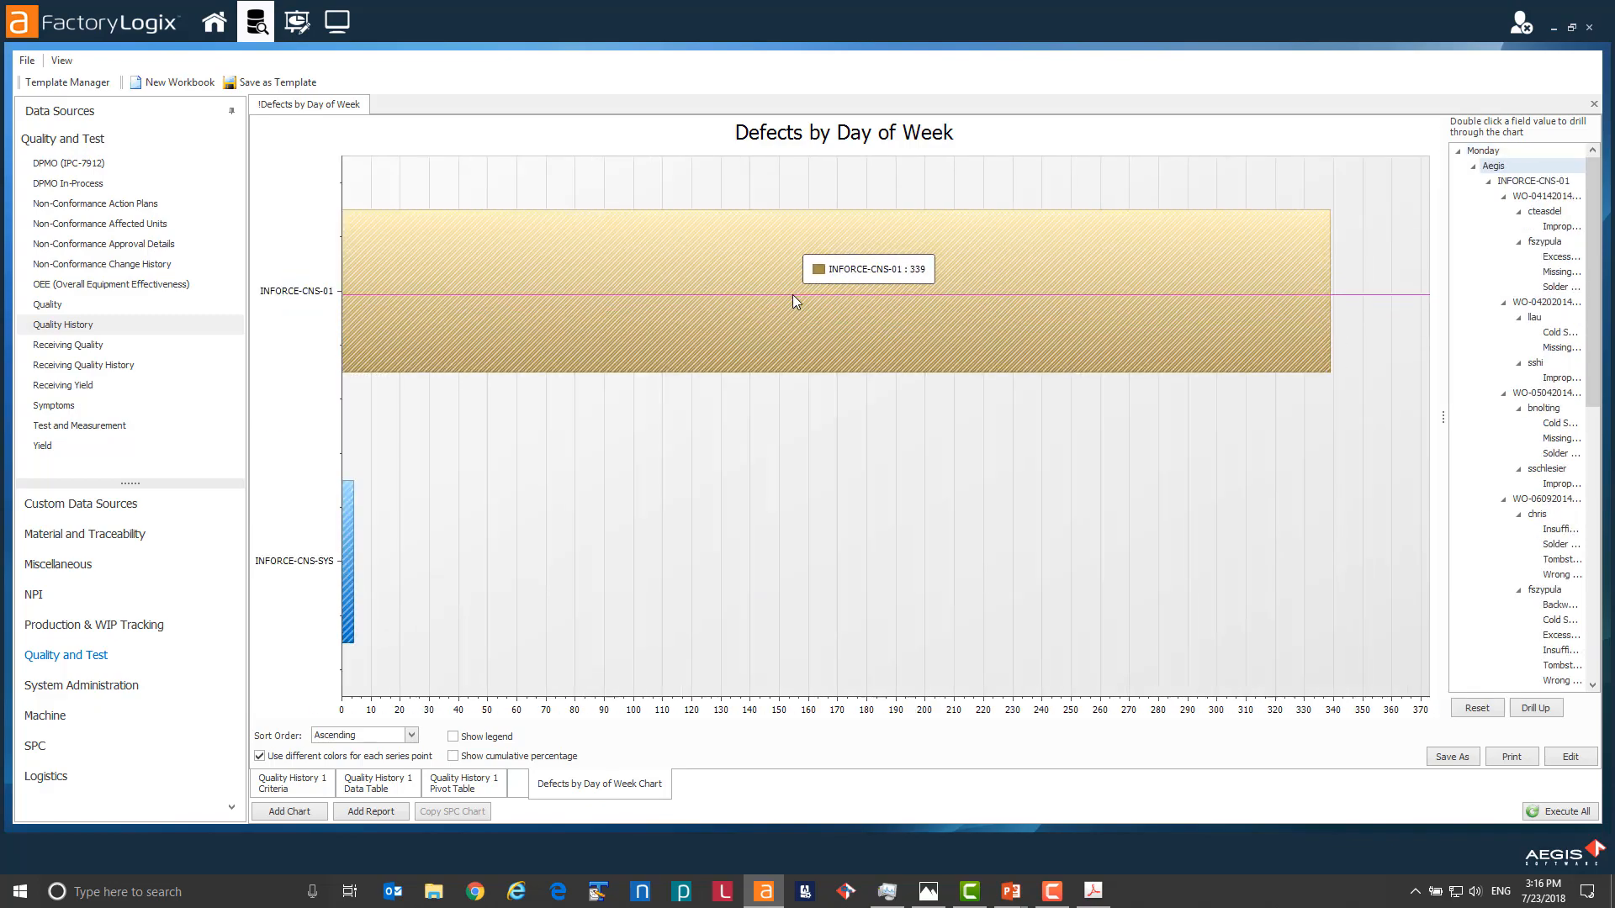
pyautogui.doubleClick(747, 296)
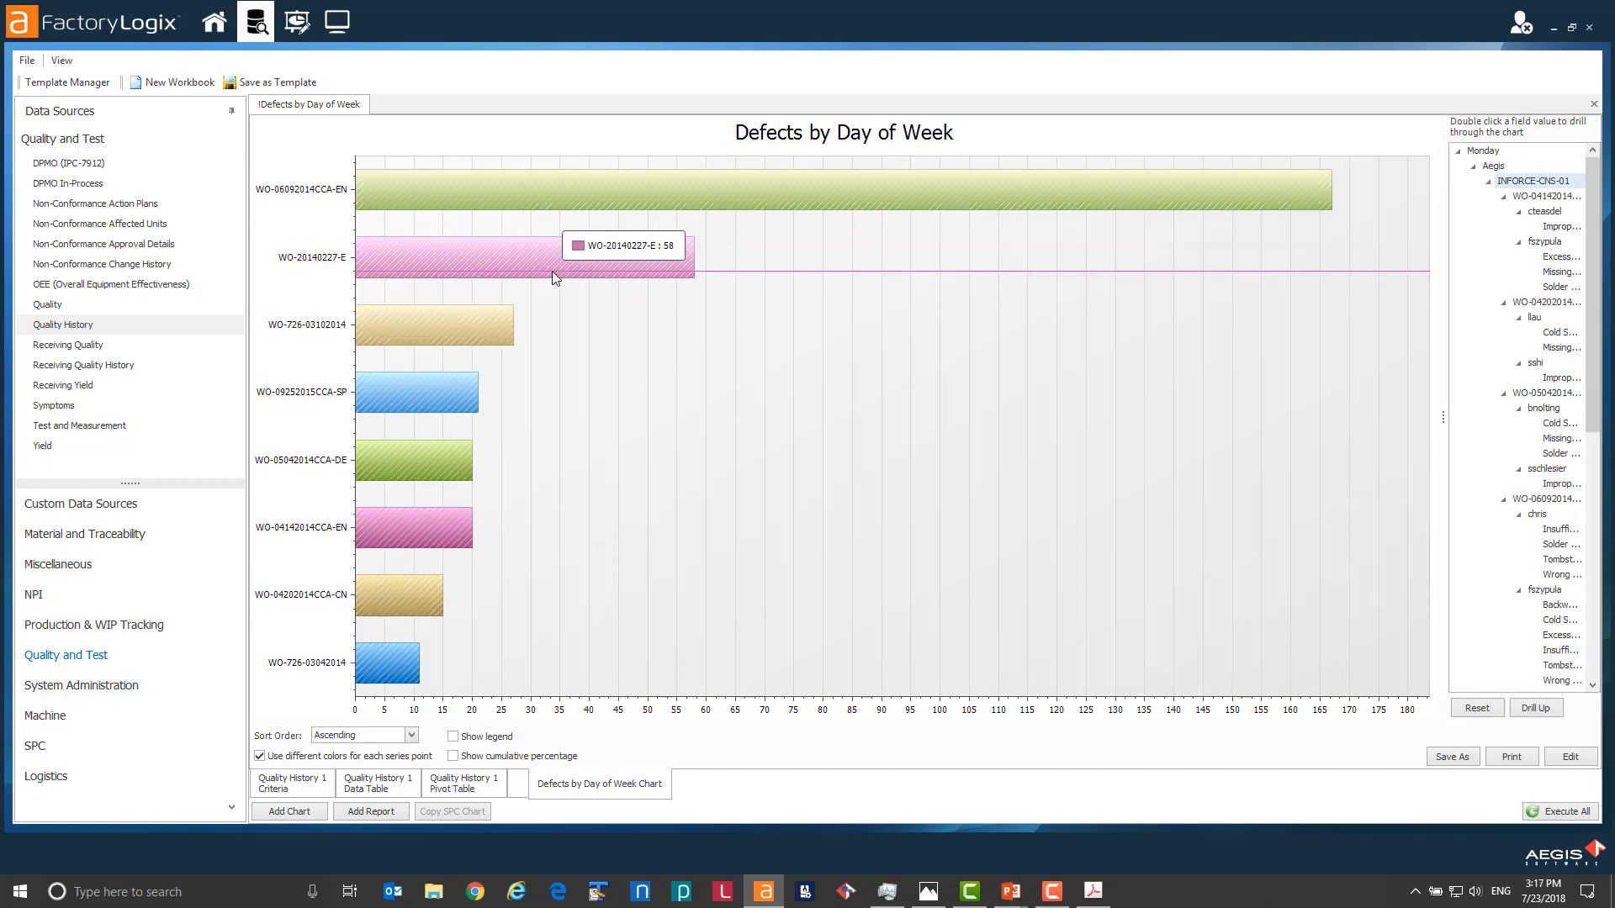
pyautogui.doubleClick(920, 194)
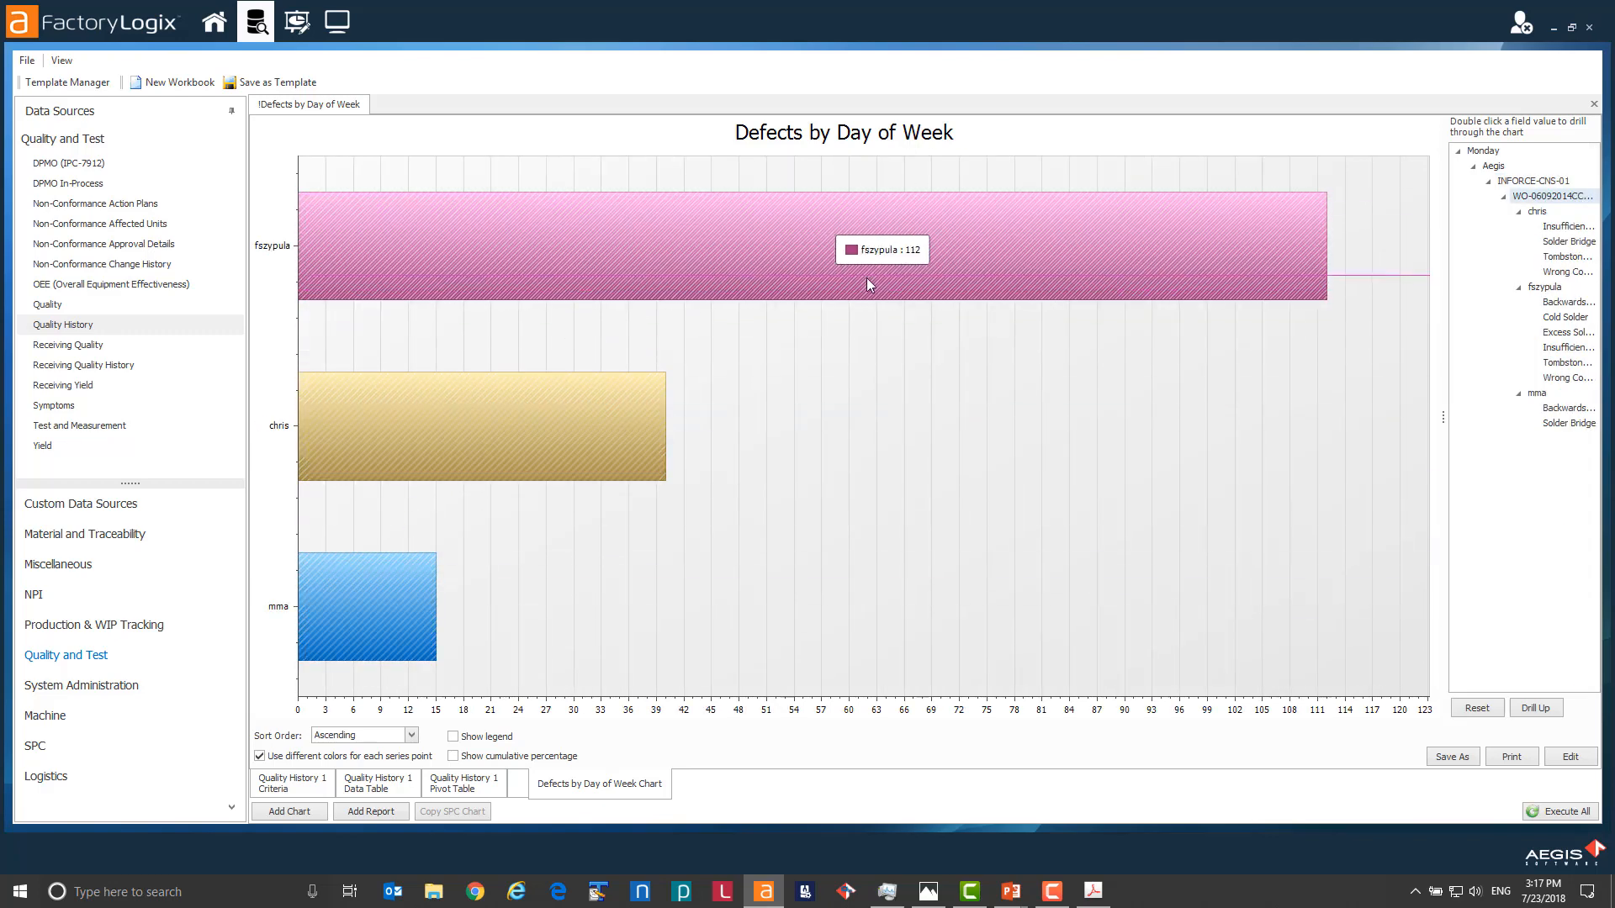
pyautogui.doubleClick(1105, 269)
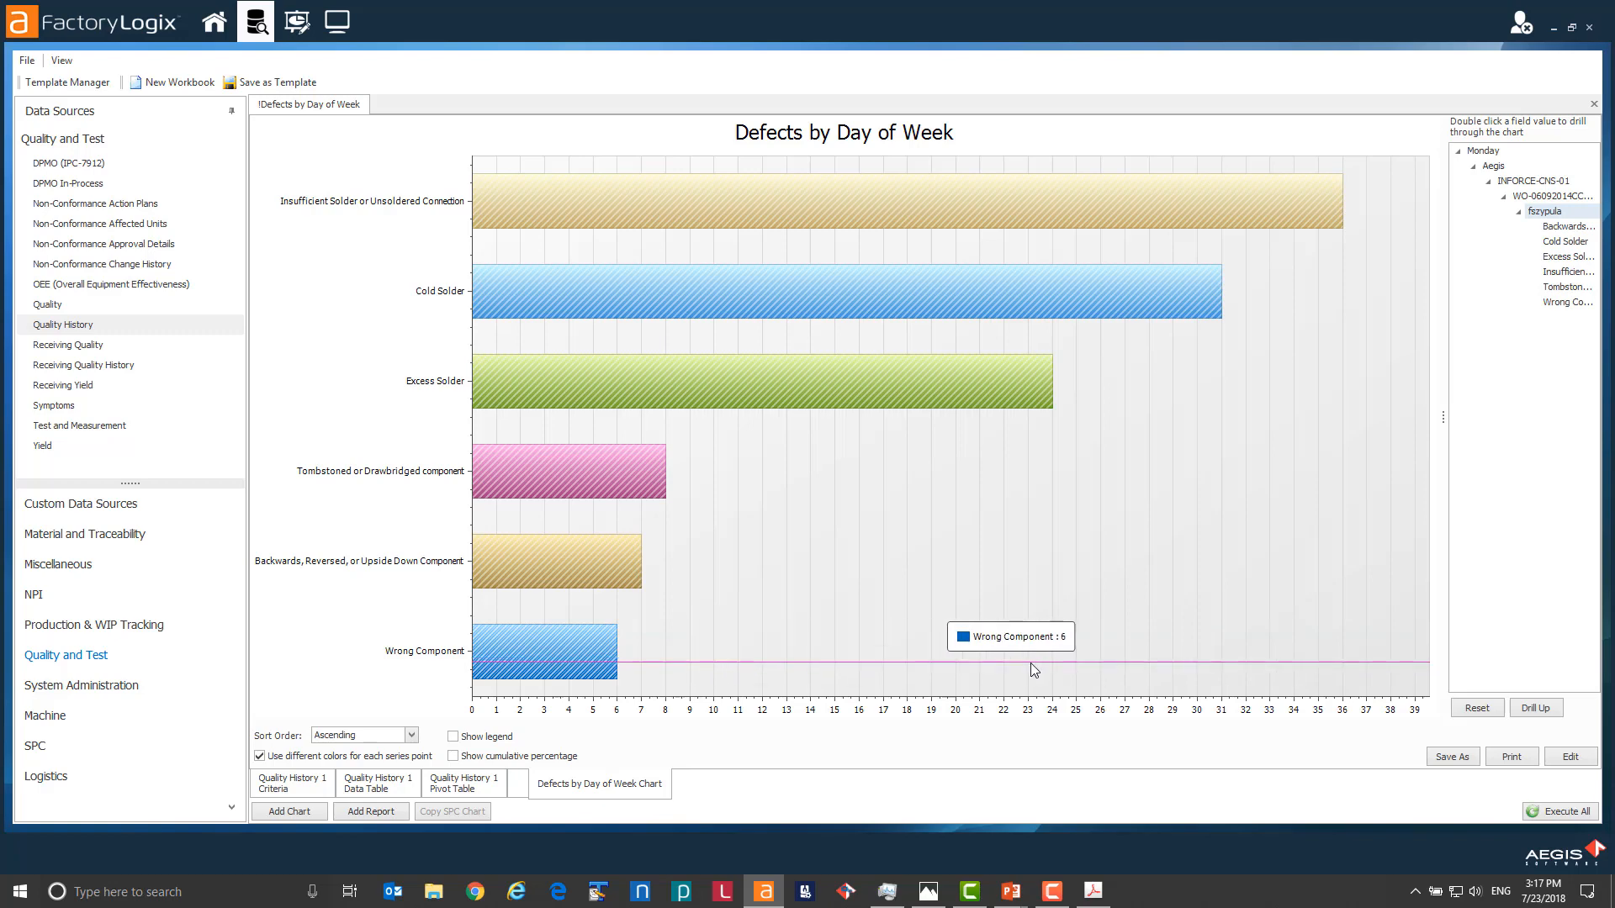
pyautogui.click(1482, 713)
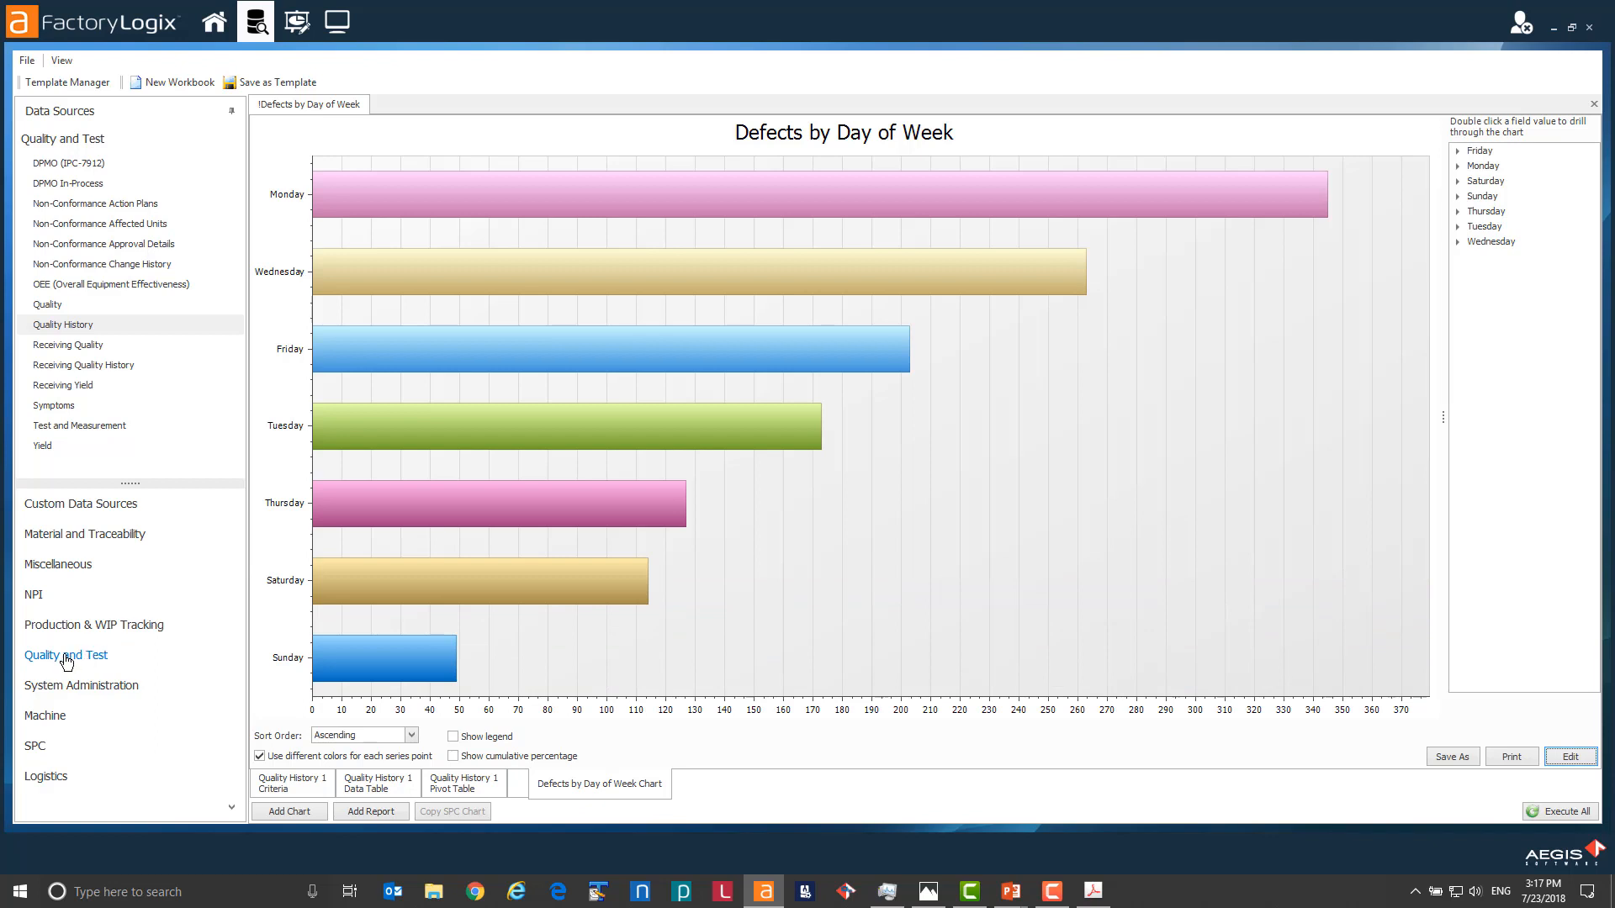
# Review the Material and Traceability, NPI, and Production & WIP Tracking data sources, returning to Quality and Test.
pyautogui.click(66, 538)
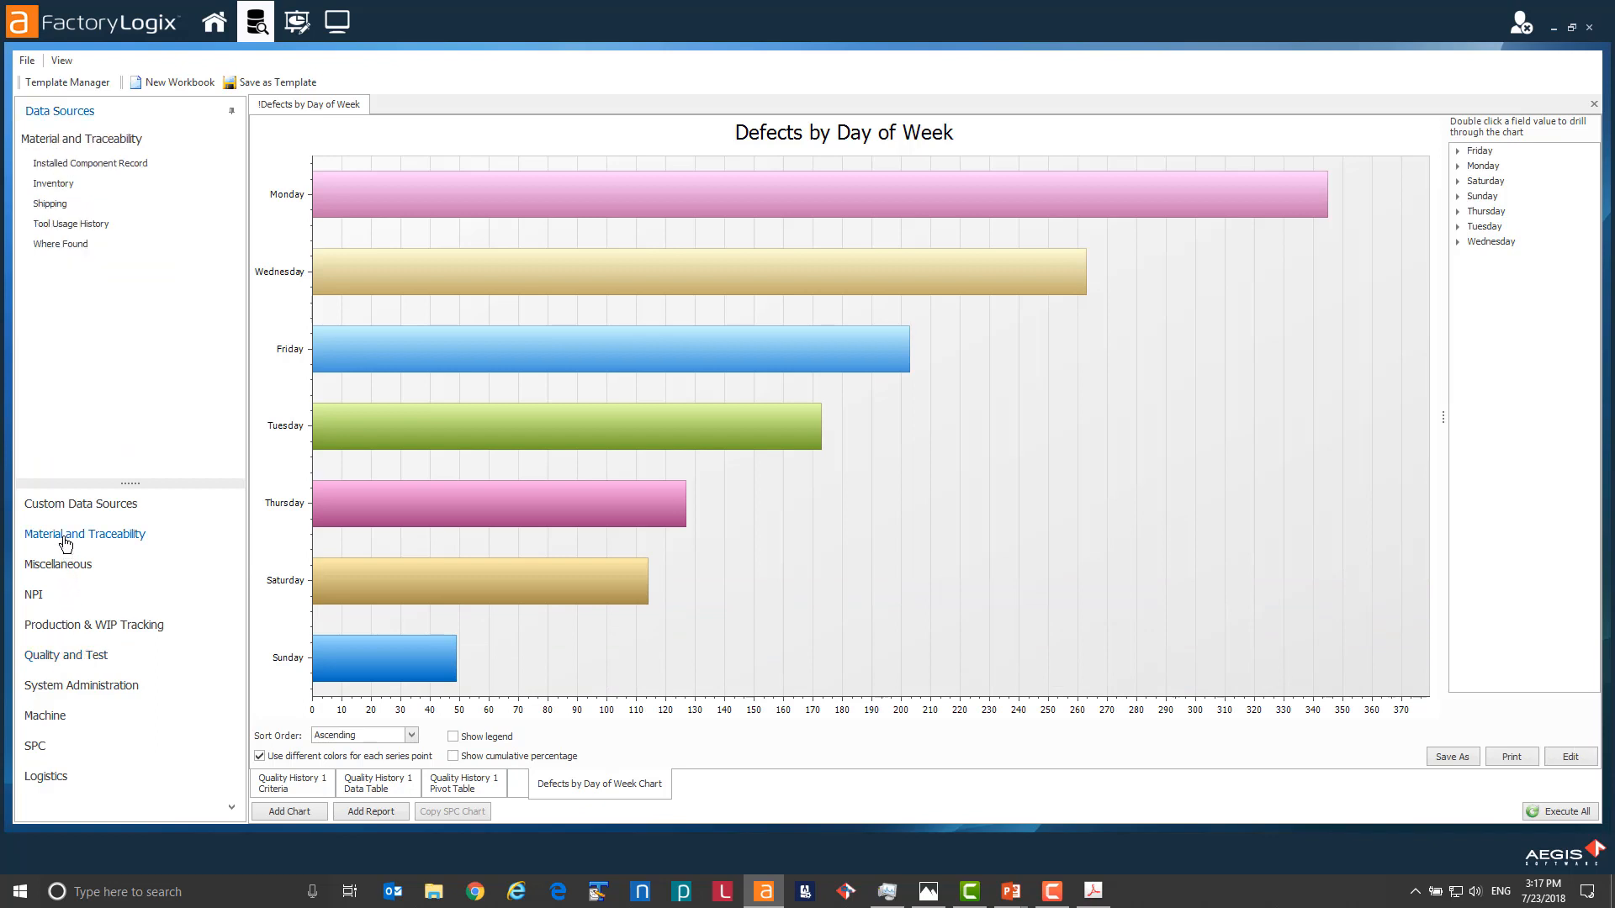
pyautogui.click(37, 599)
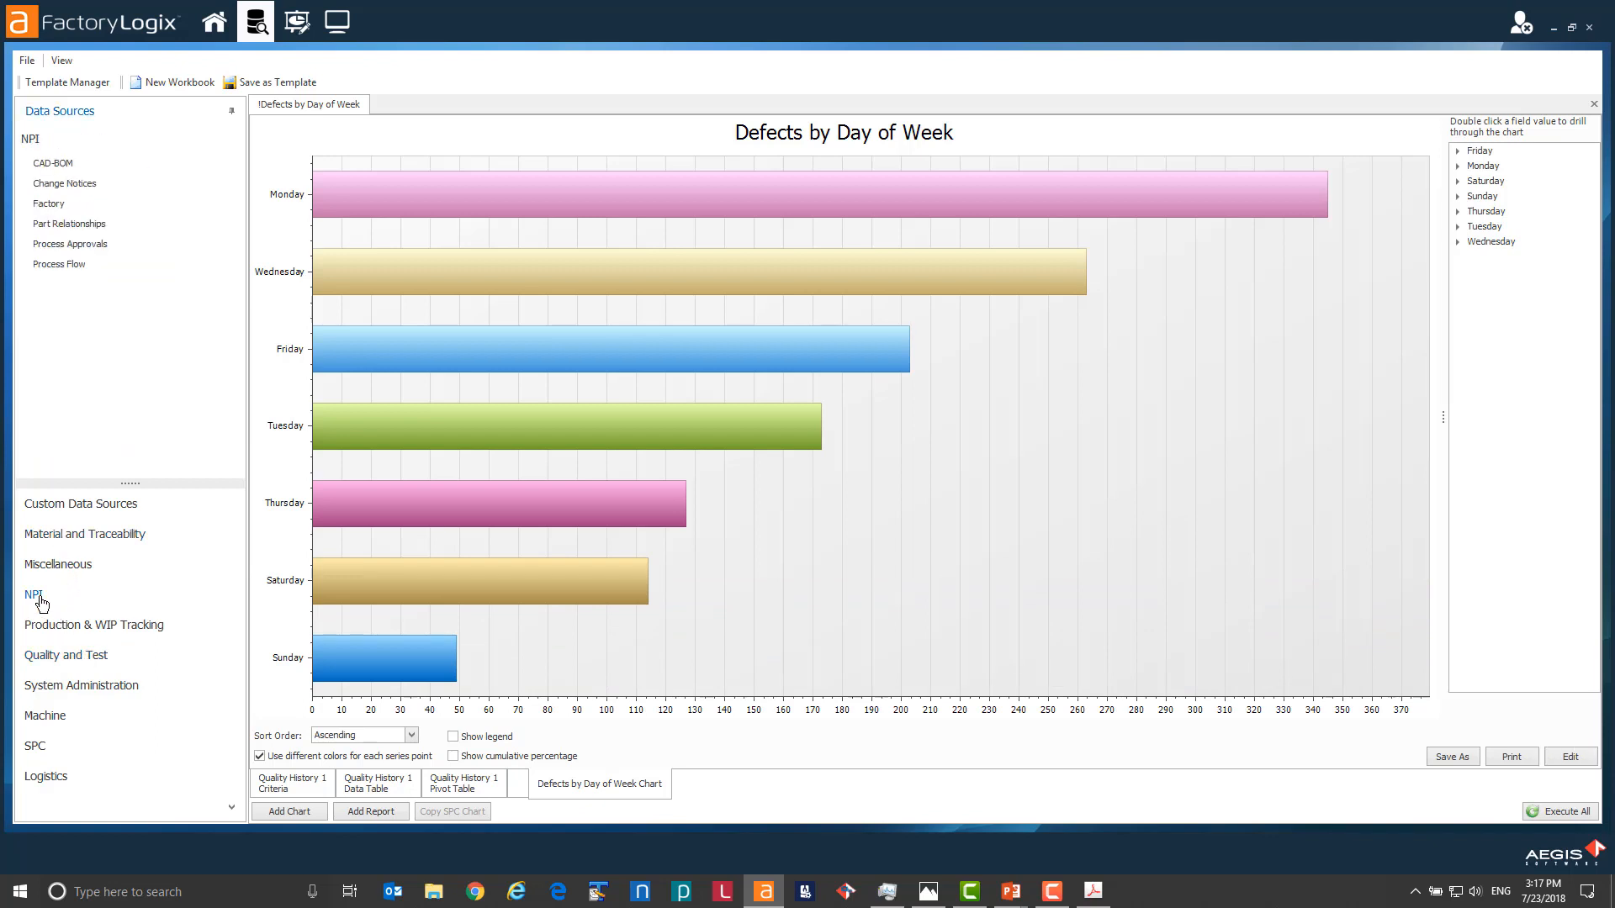
pyautogui.click(58, 629)
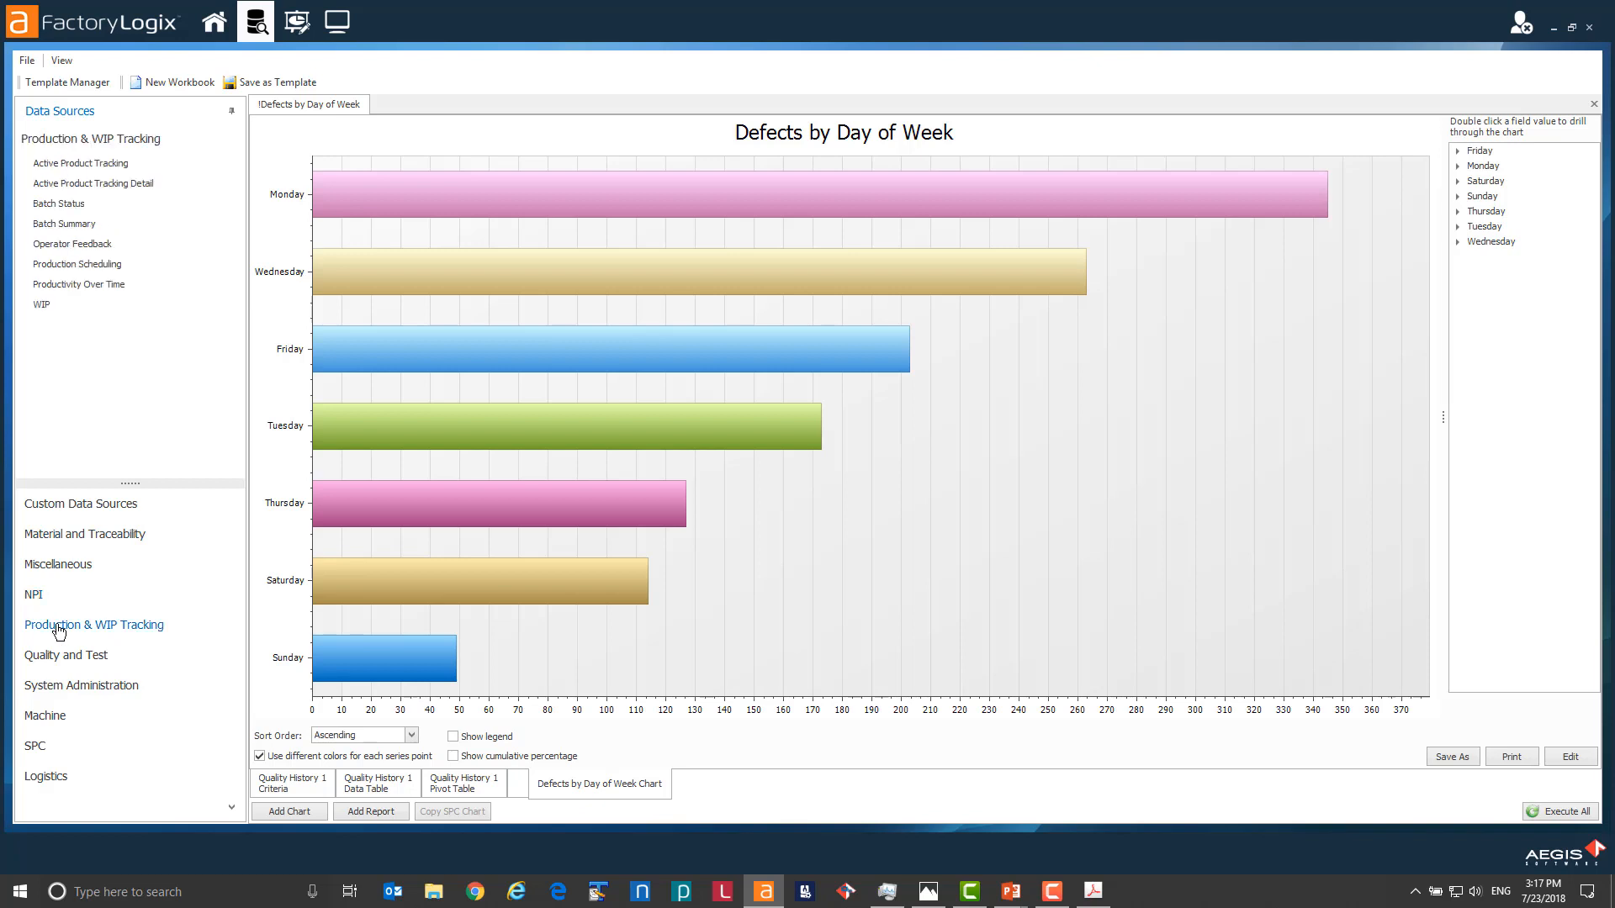
pyautogui.click(73, 657)
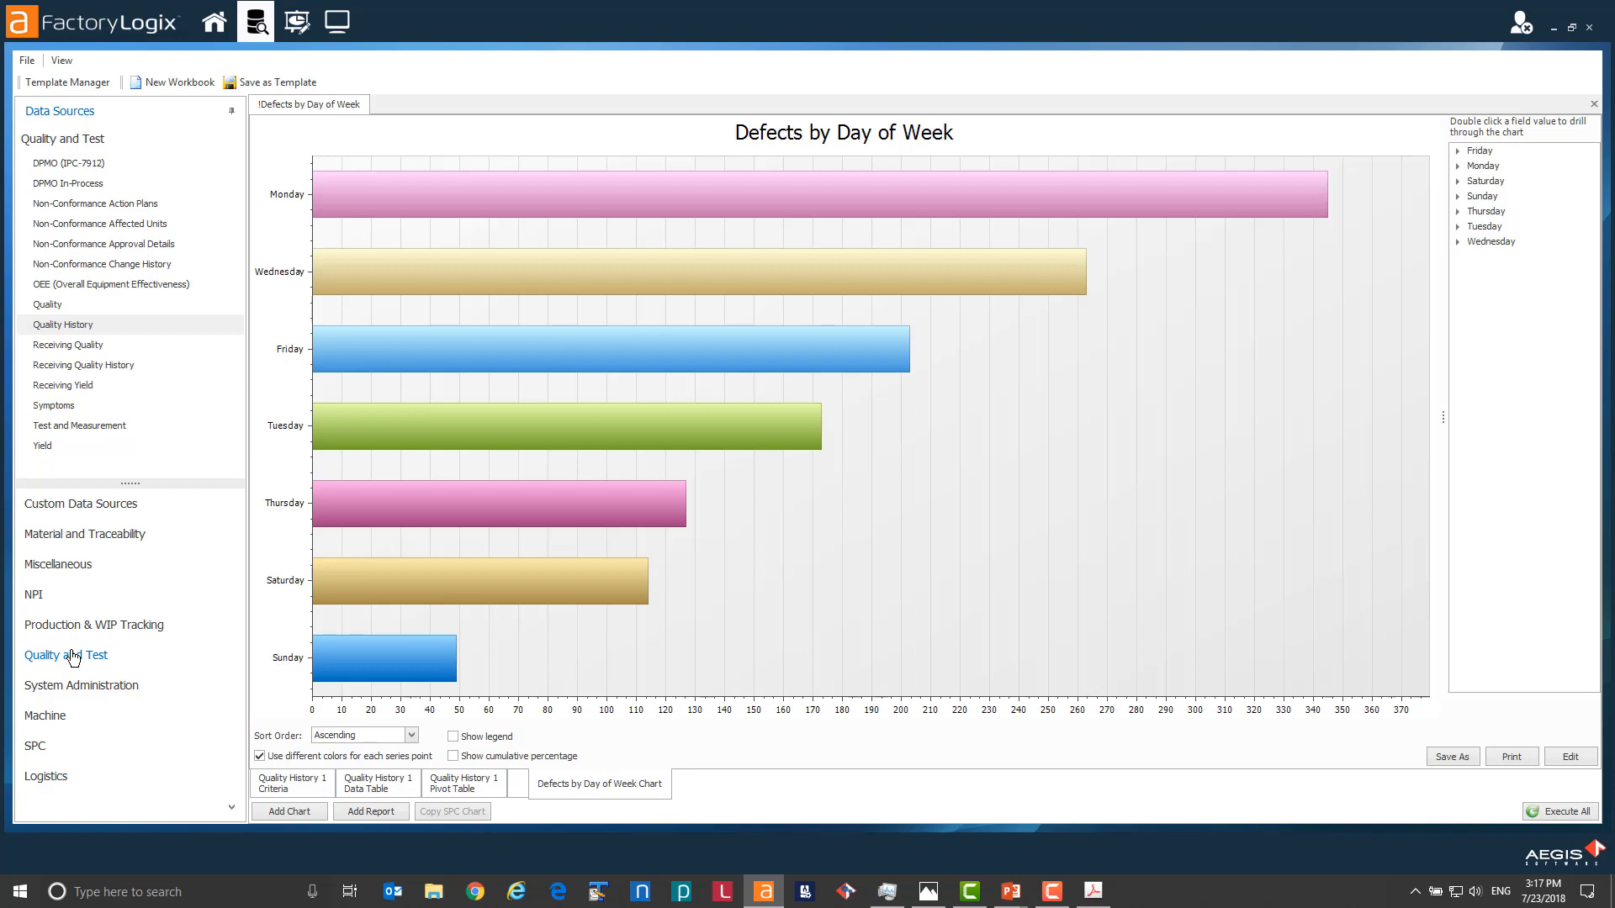
# View the exported chart in Defect Drill Down.pdf in Adobe Acrobat, and minimize the window.
pyautogui.click(1093, 890)
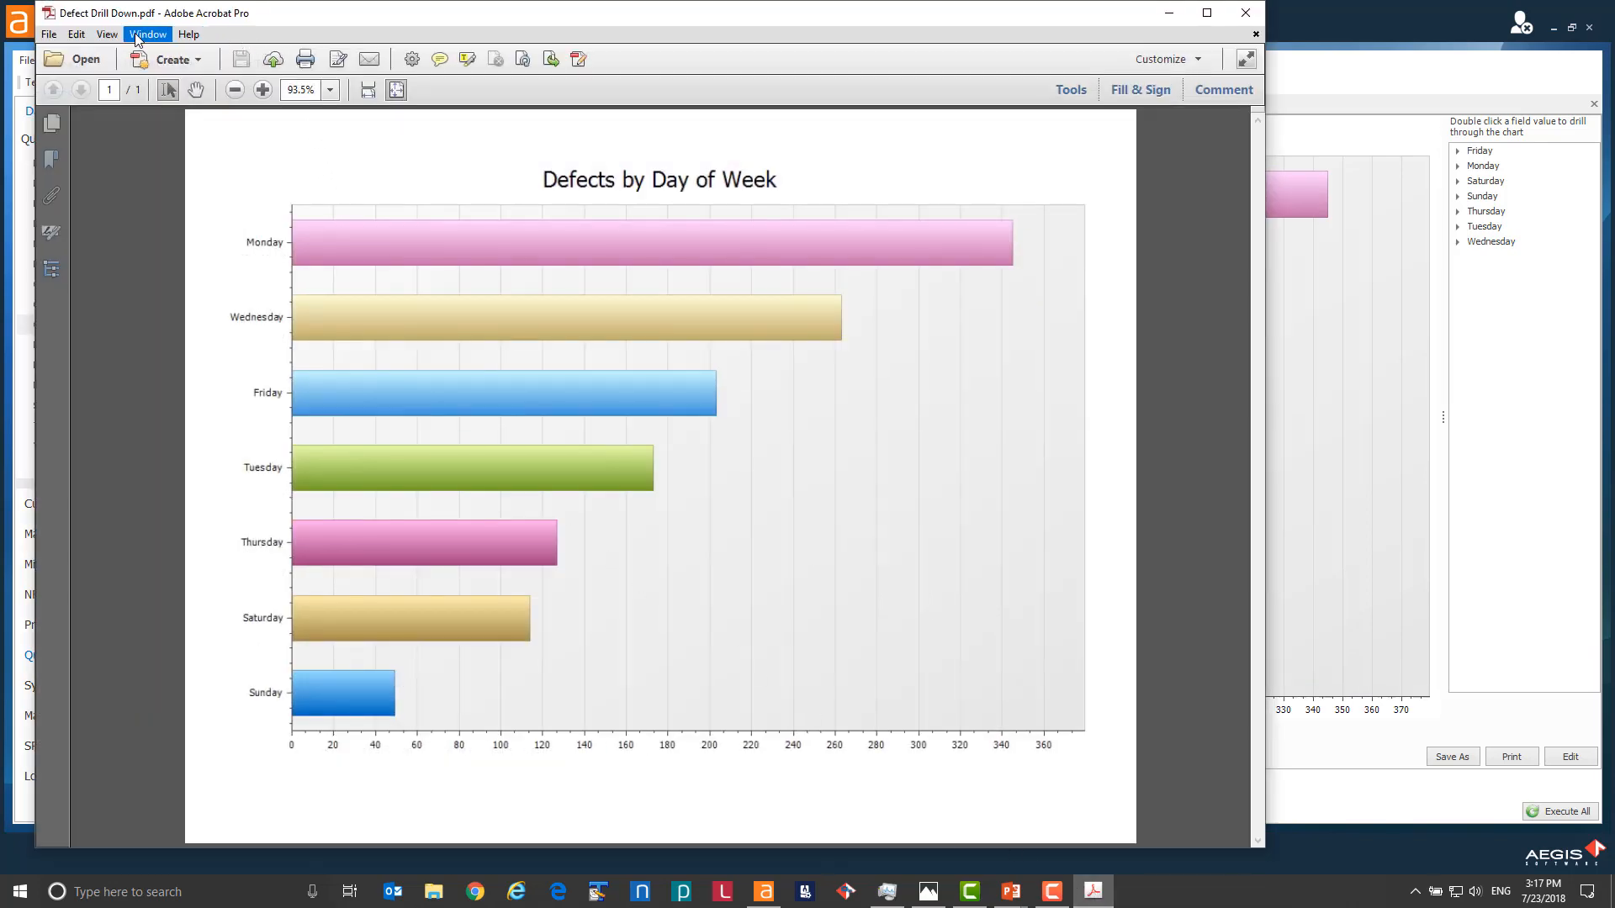
pyautogui.click(1165, 18)
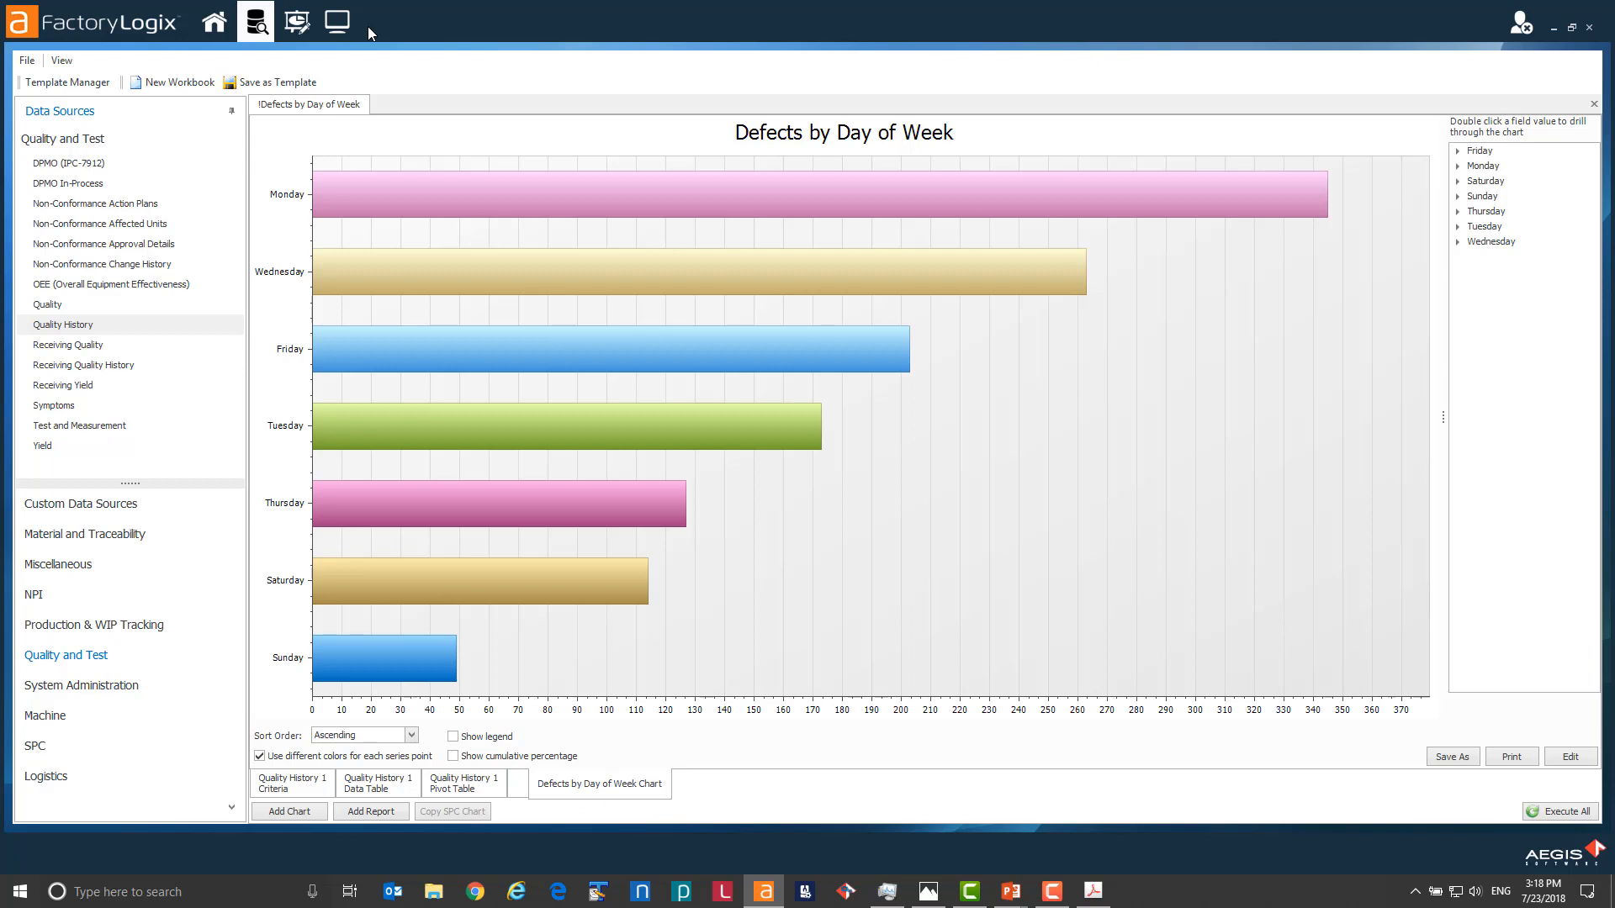
# Open iMonitor Designer and delete the circular Yield gauge from the Quality Metrics section of the Automated Inspection dashboard.
pyautogui.click(299, 30)
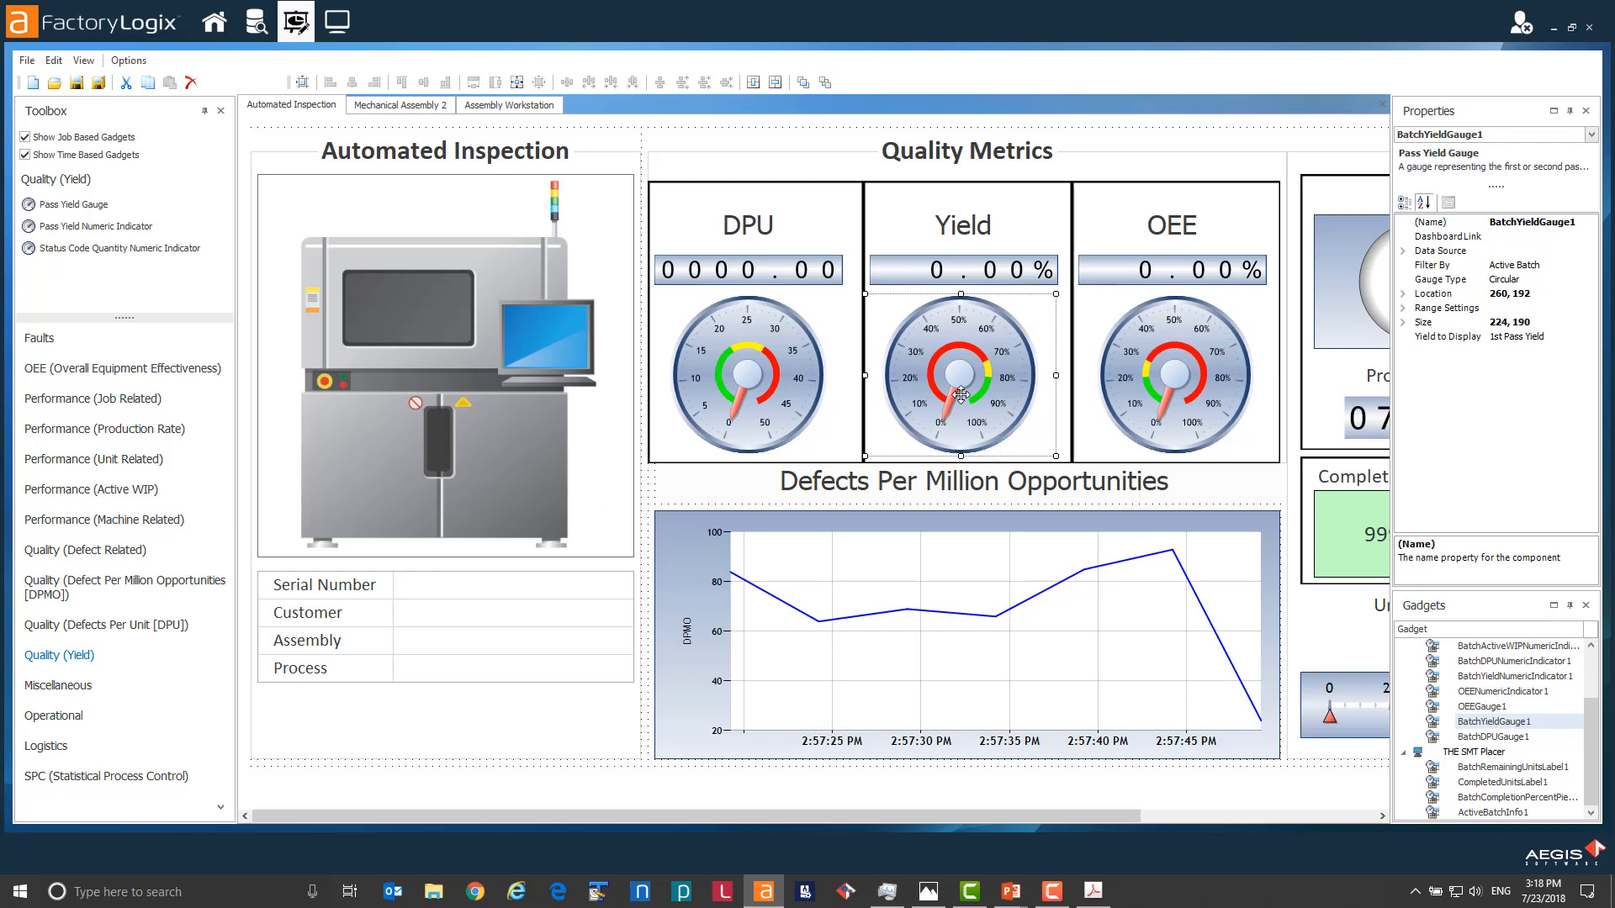
pyautogui.moveTo(961, 395); pyautogui.dragTo(970, 393)
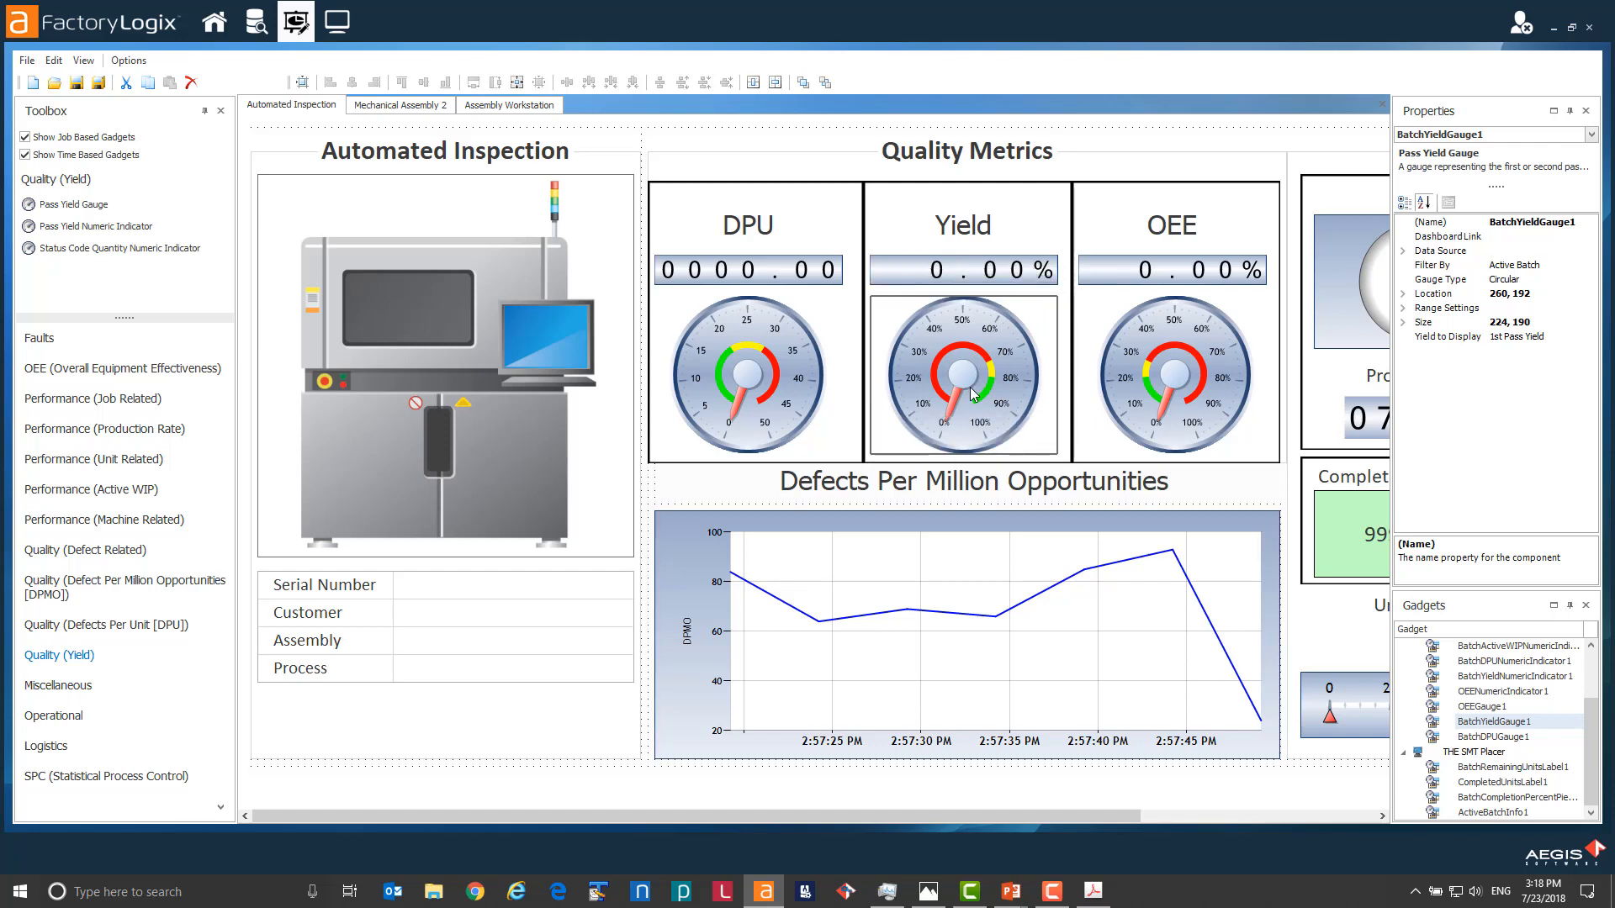
pyautogui.press('Delete')
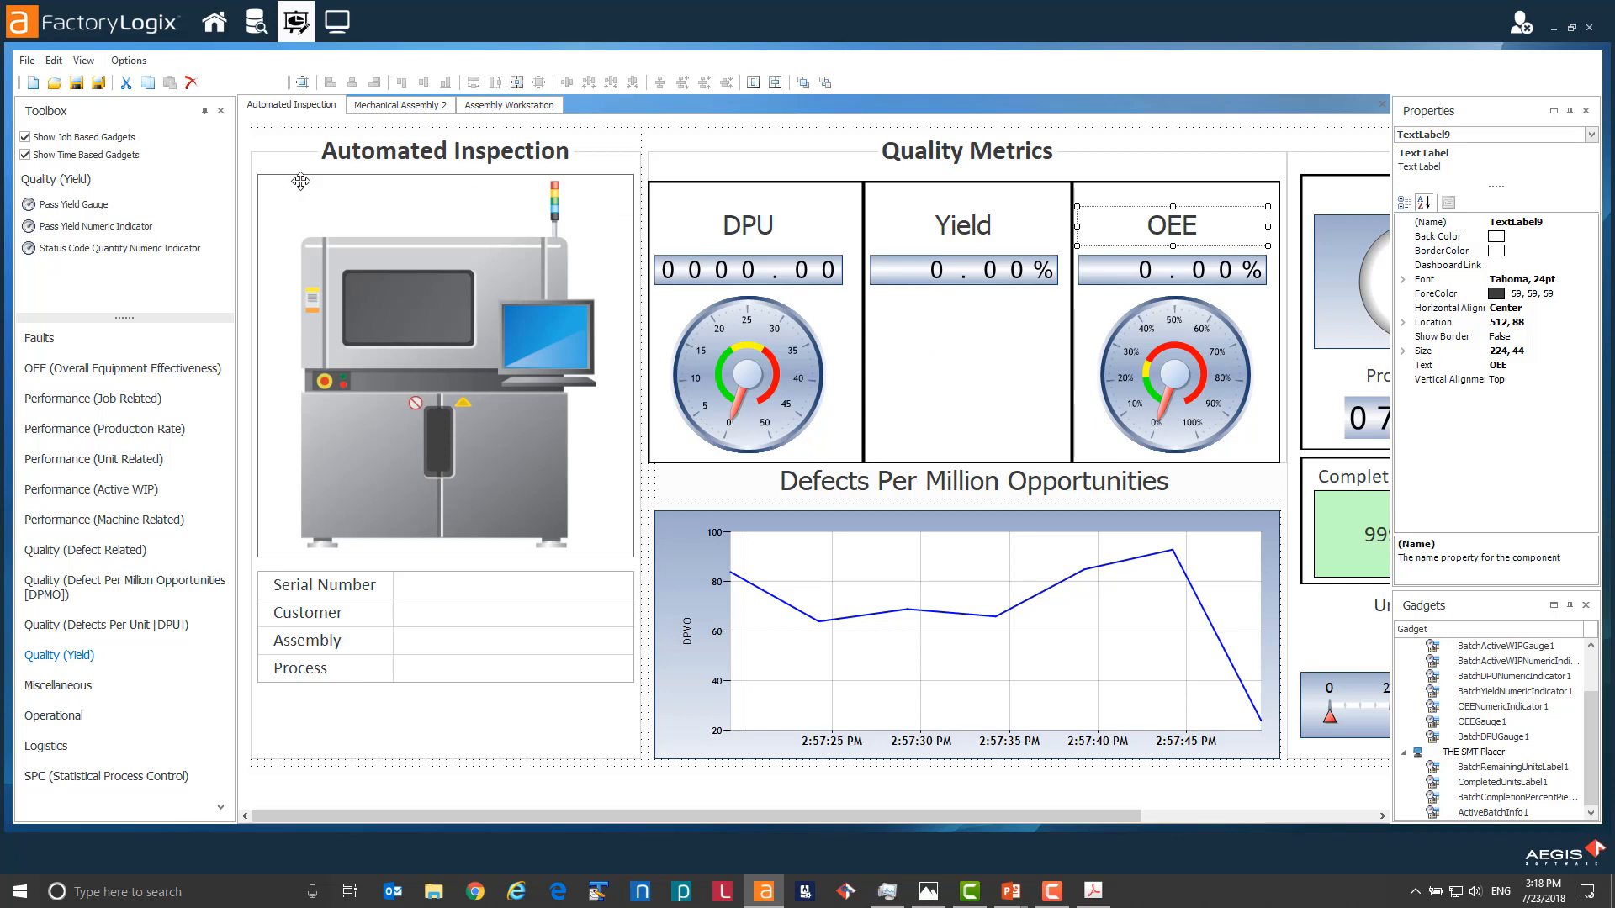
# Add a Pass Yield Gauge below the Yield indicator in Quality Metrics, using the workstation Test Station 2 as its data source.
pyautogui.click(126, 209)
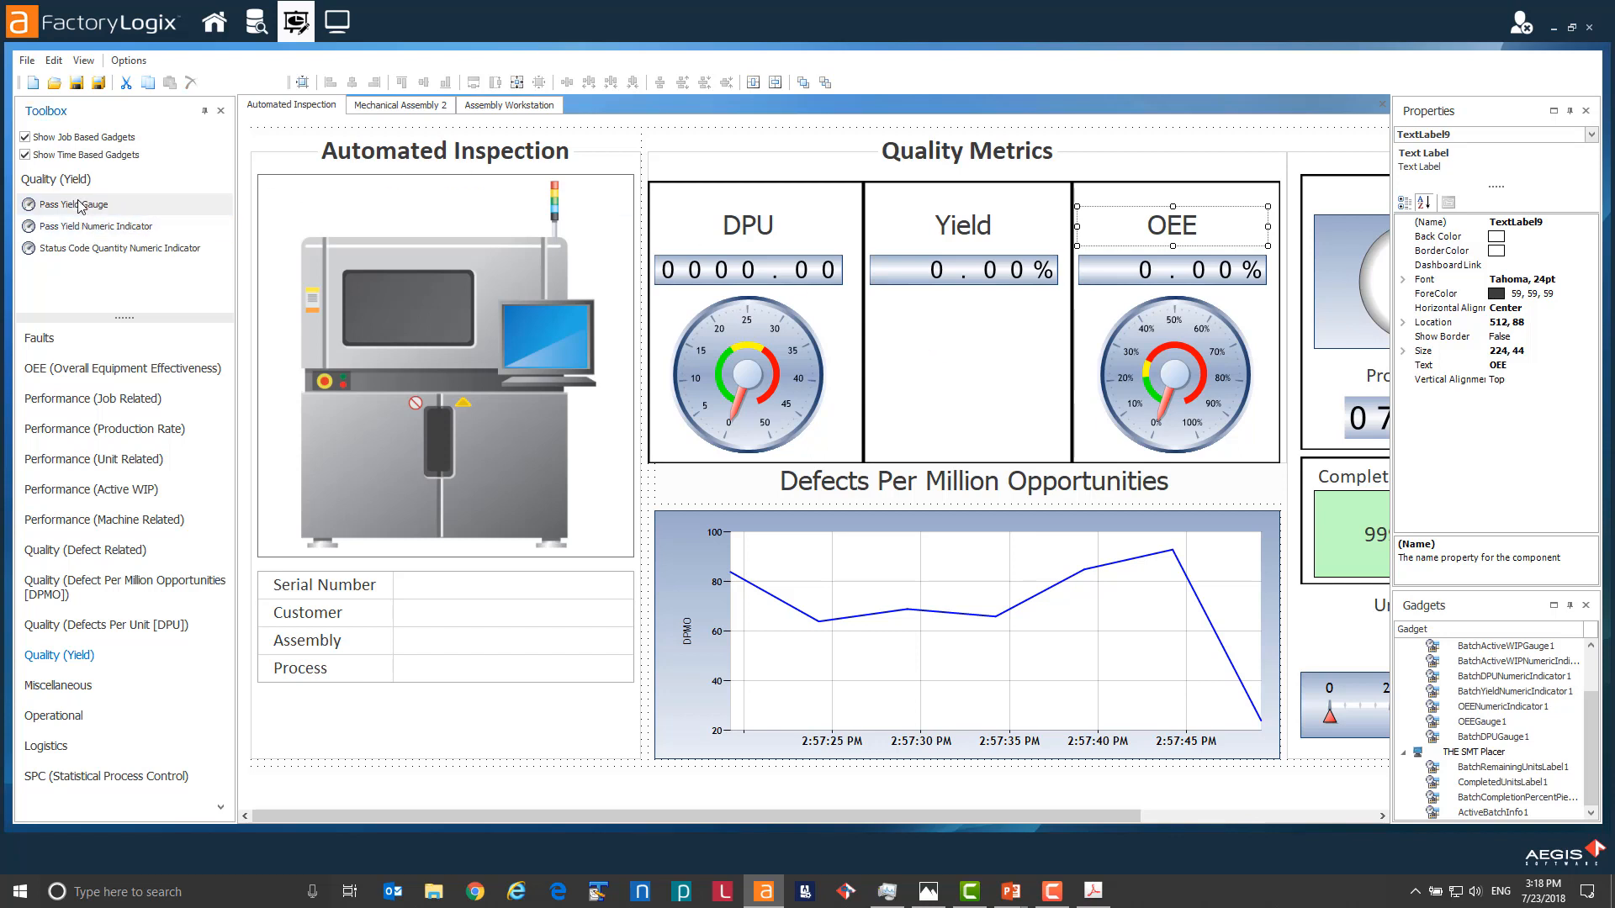
pyautogui.moveTo(80, 206); pyautogui.dragTo(1060, 452)
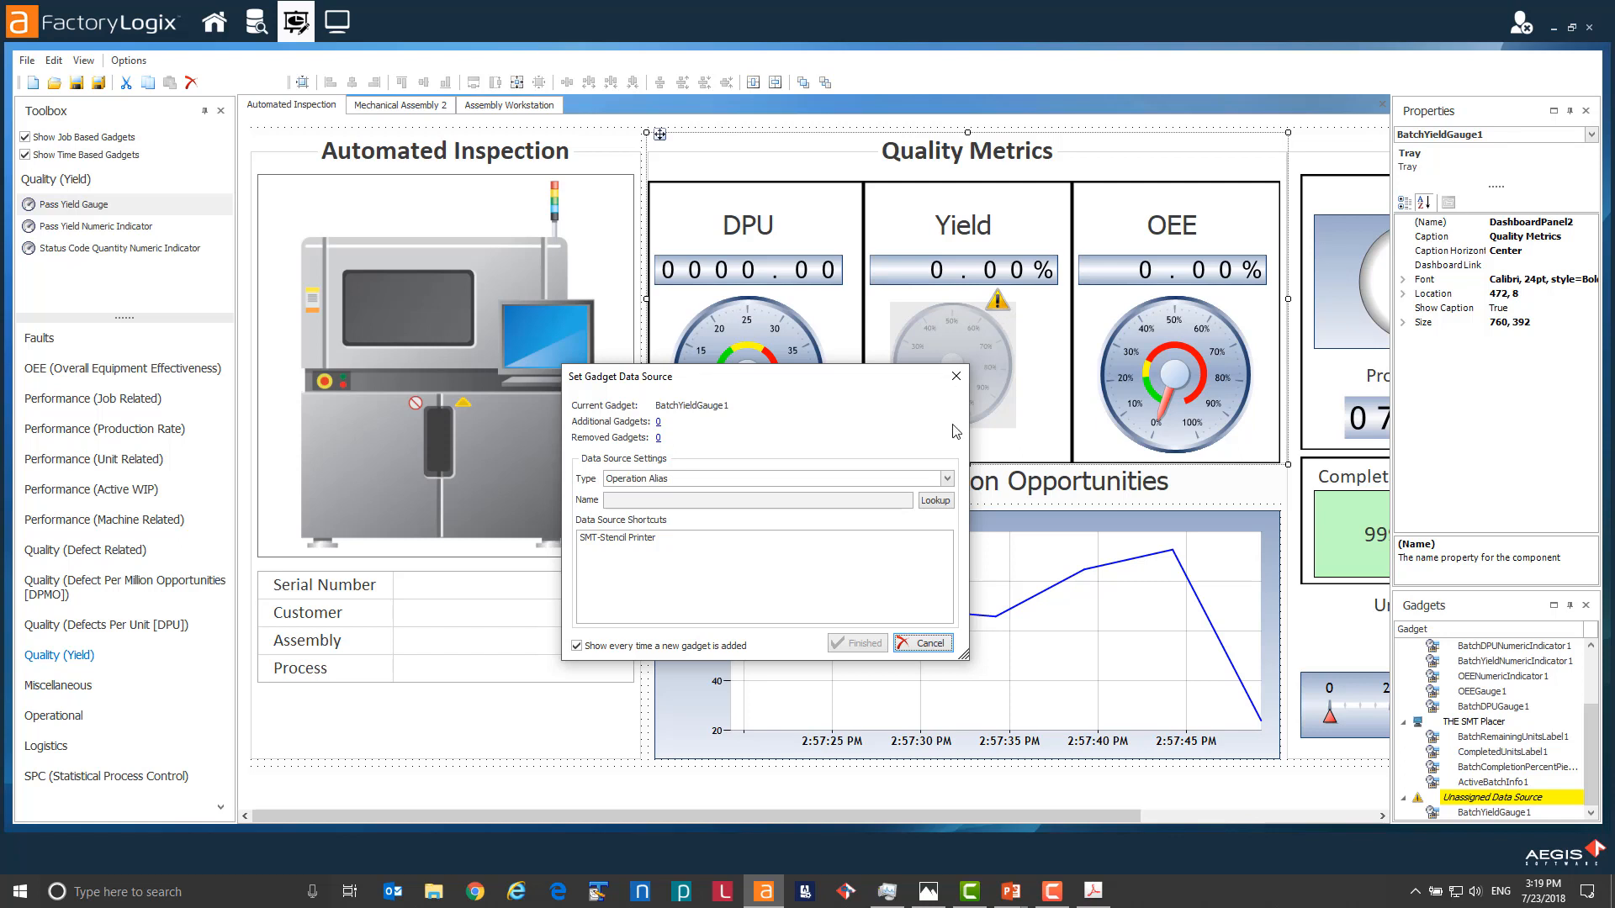
pyautogui.click(947, 479)
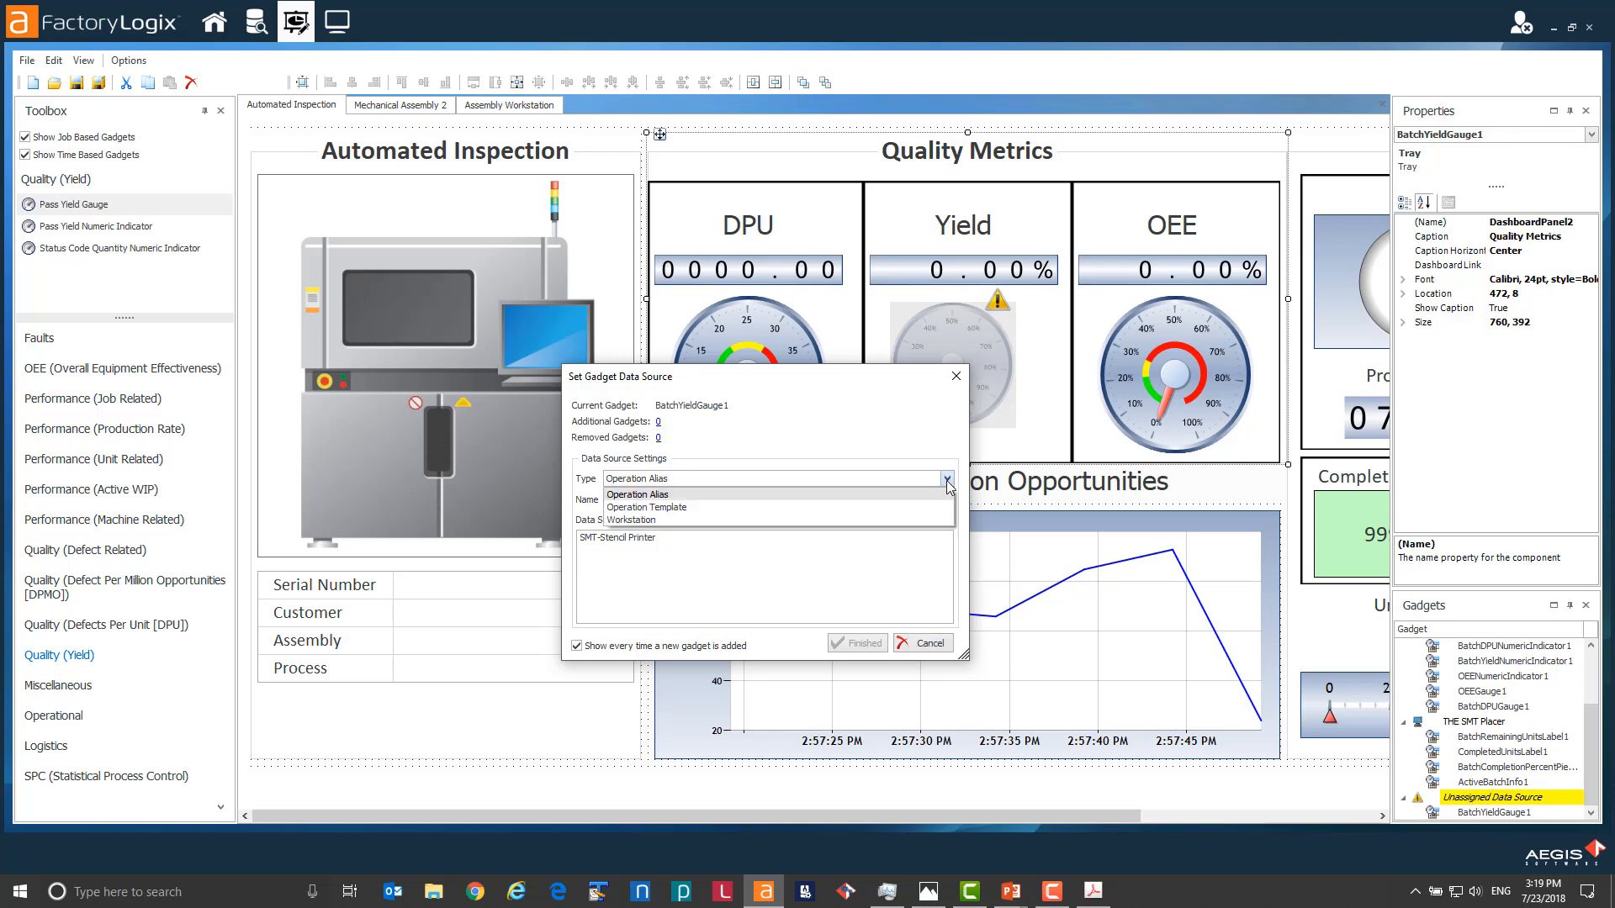
pyautogui.click(825, 518)
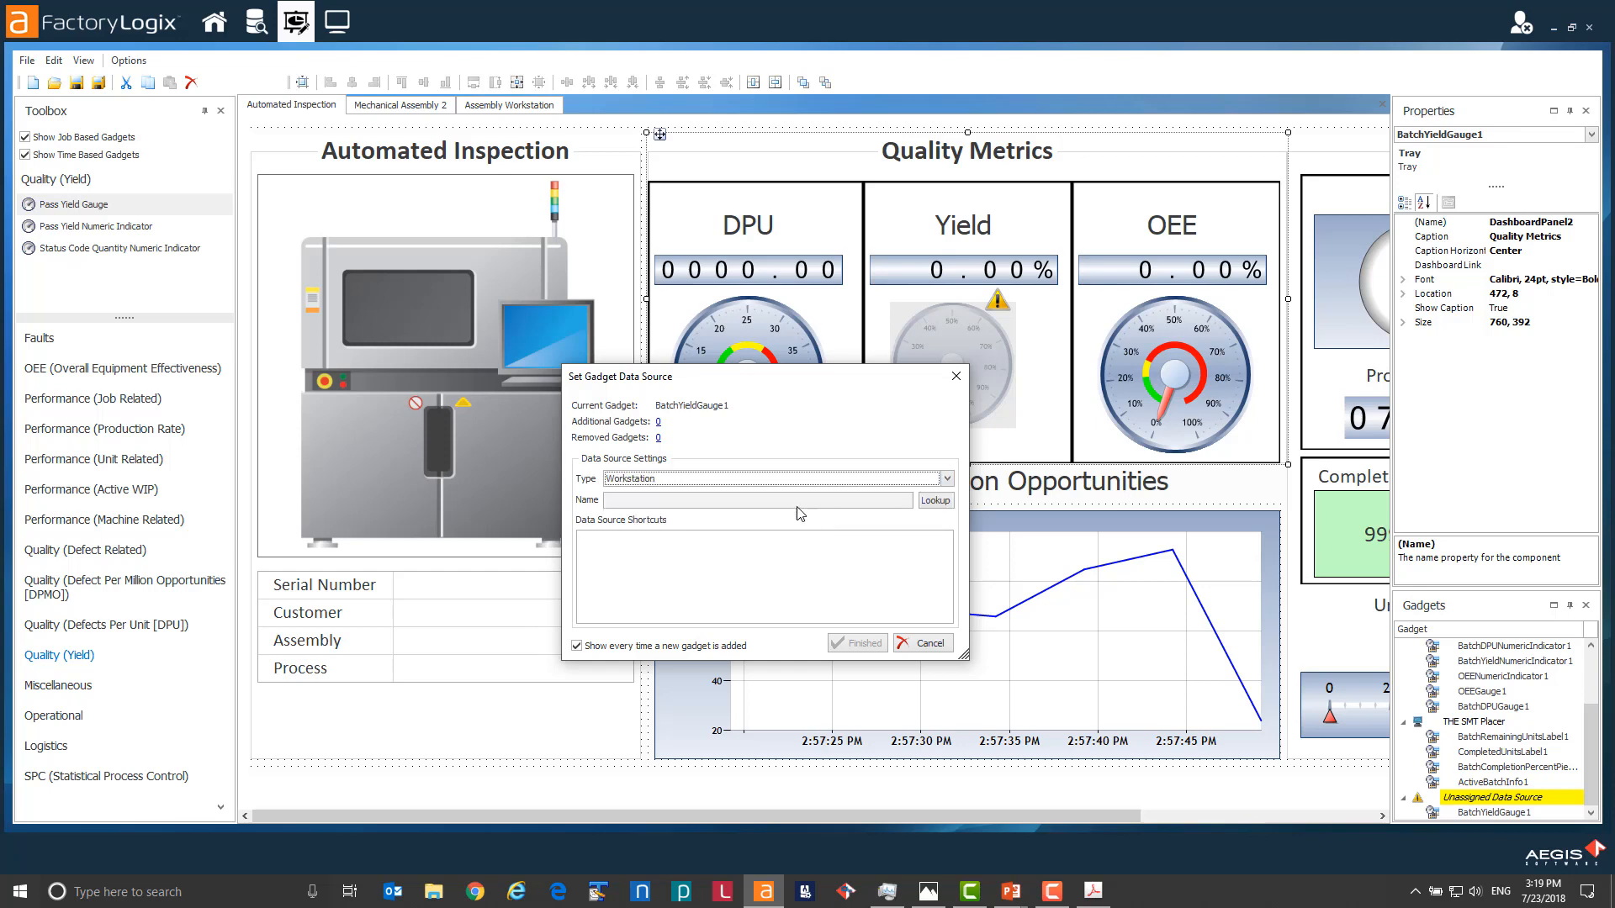
pyautogui.click(934, 502)
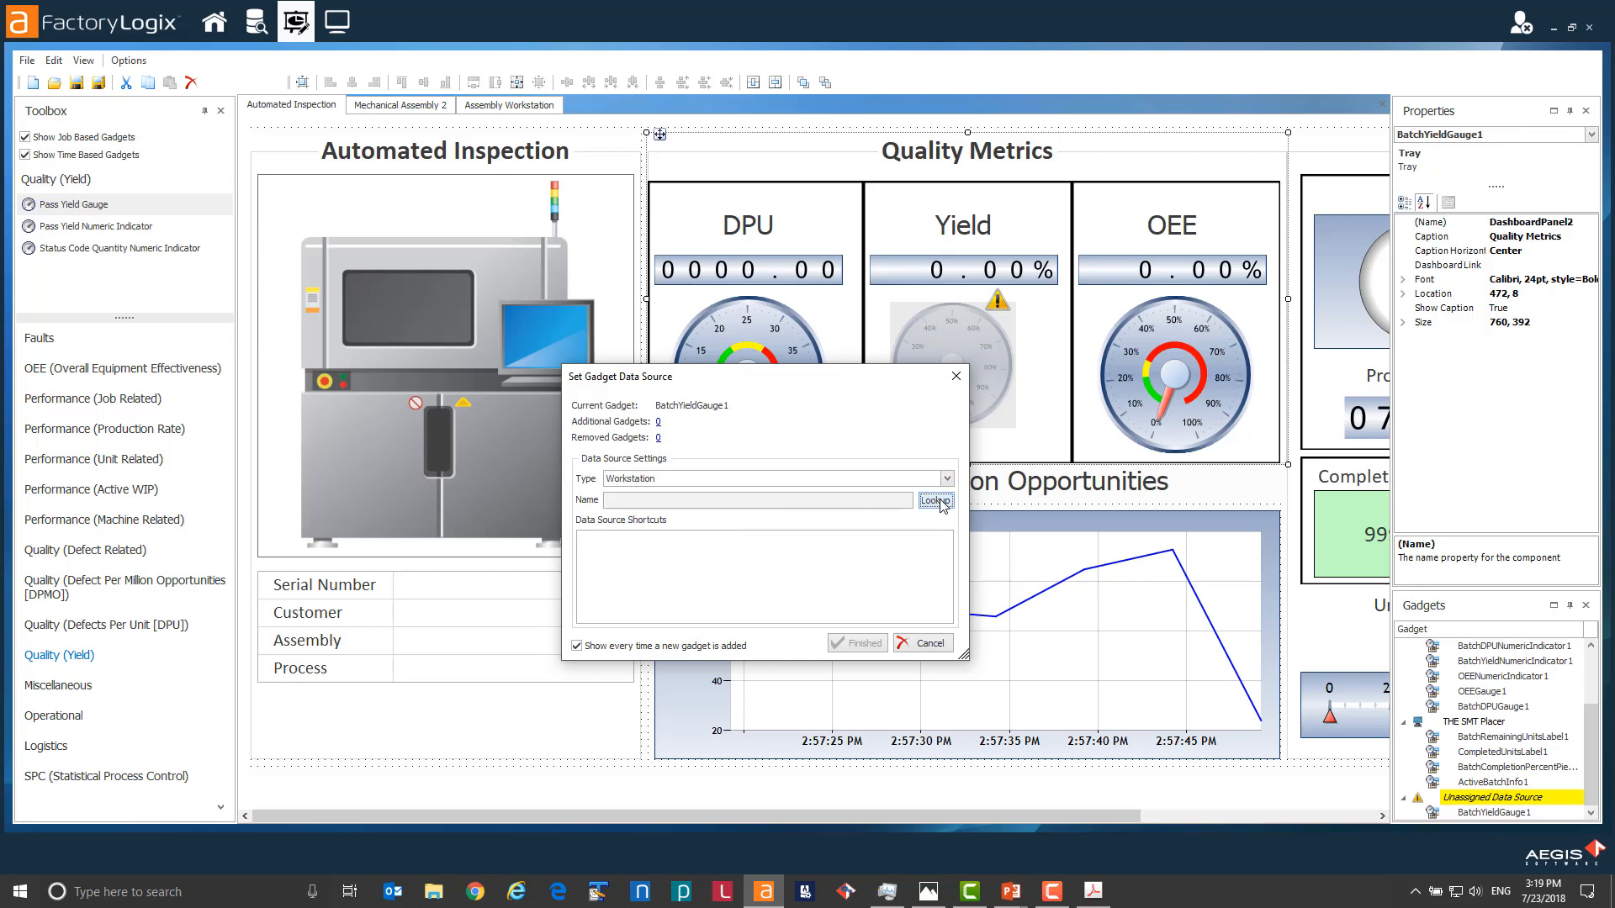
pyautogui.write('te')
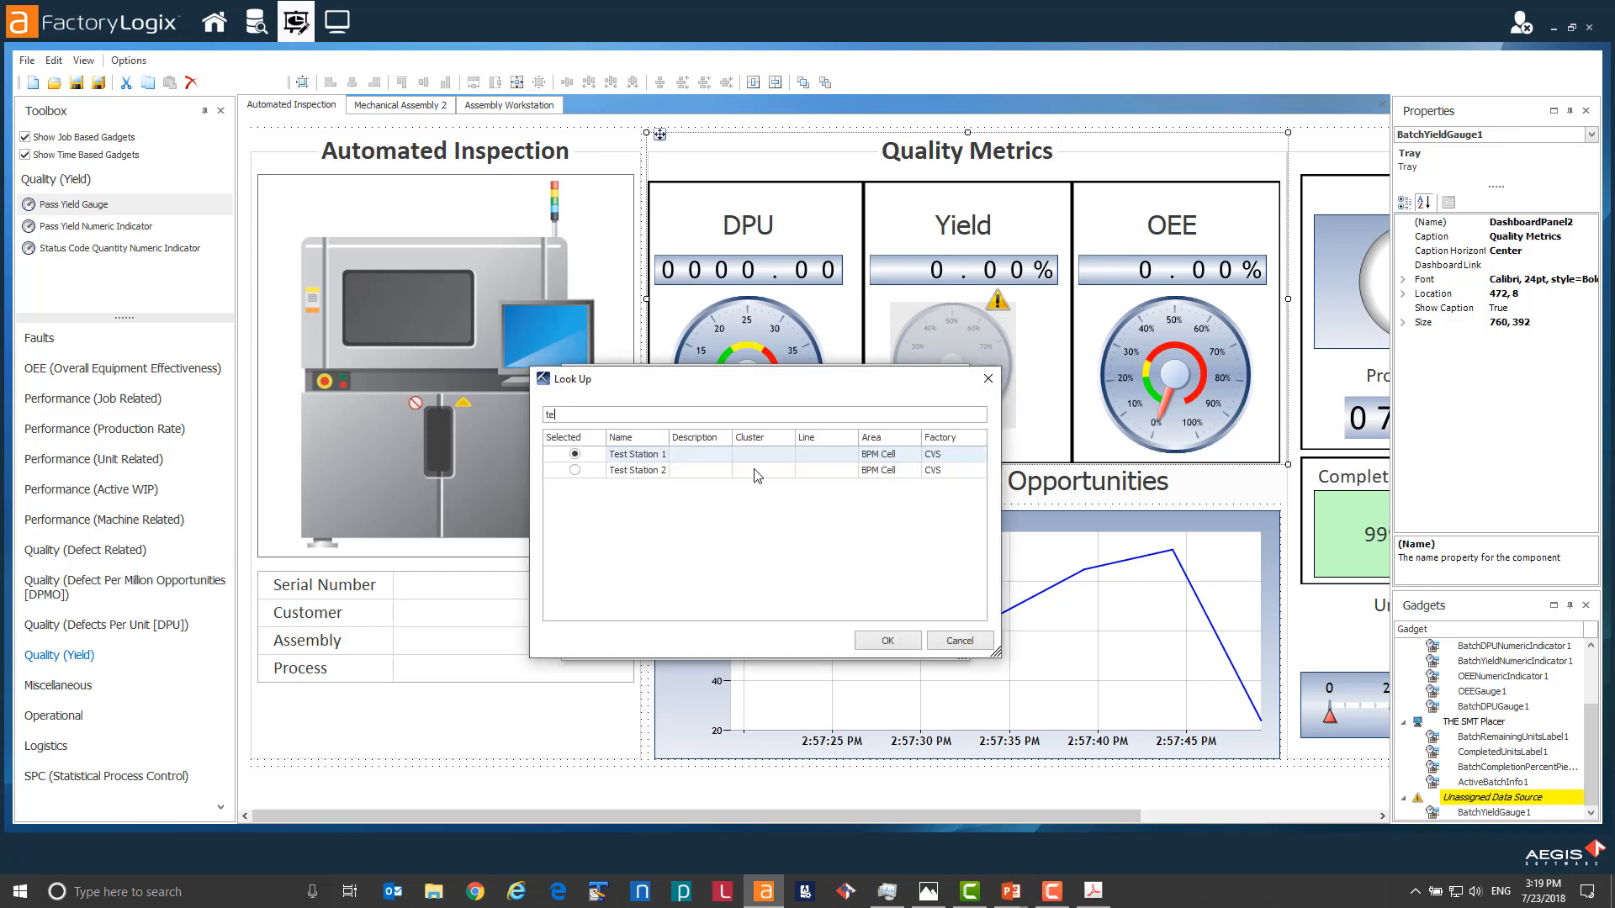
pyautogui.click(574, 471)
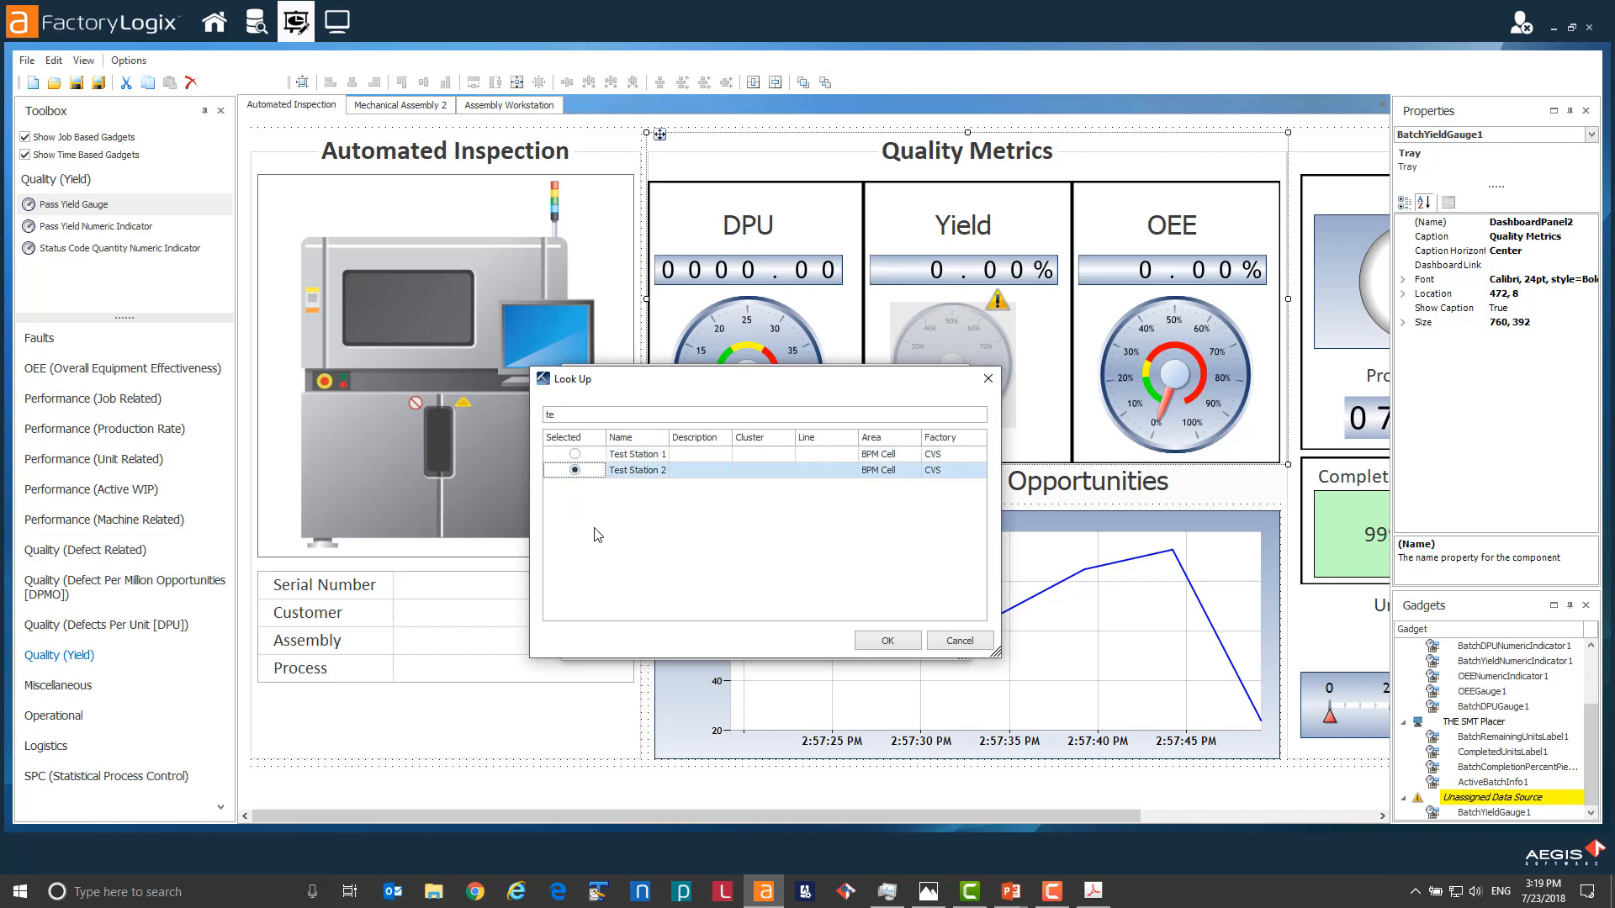
pyautogui.click(890, 641)
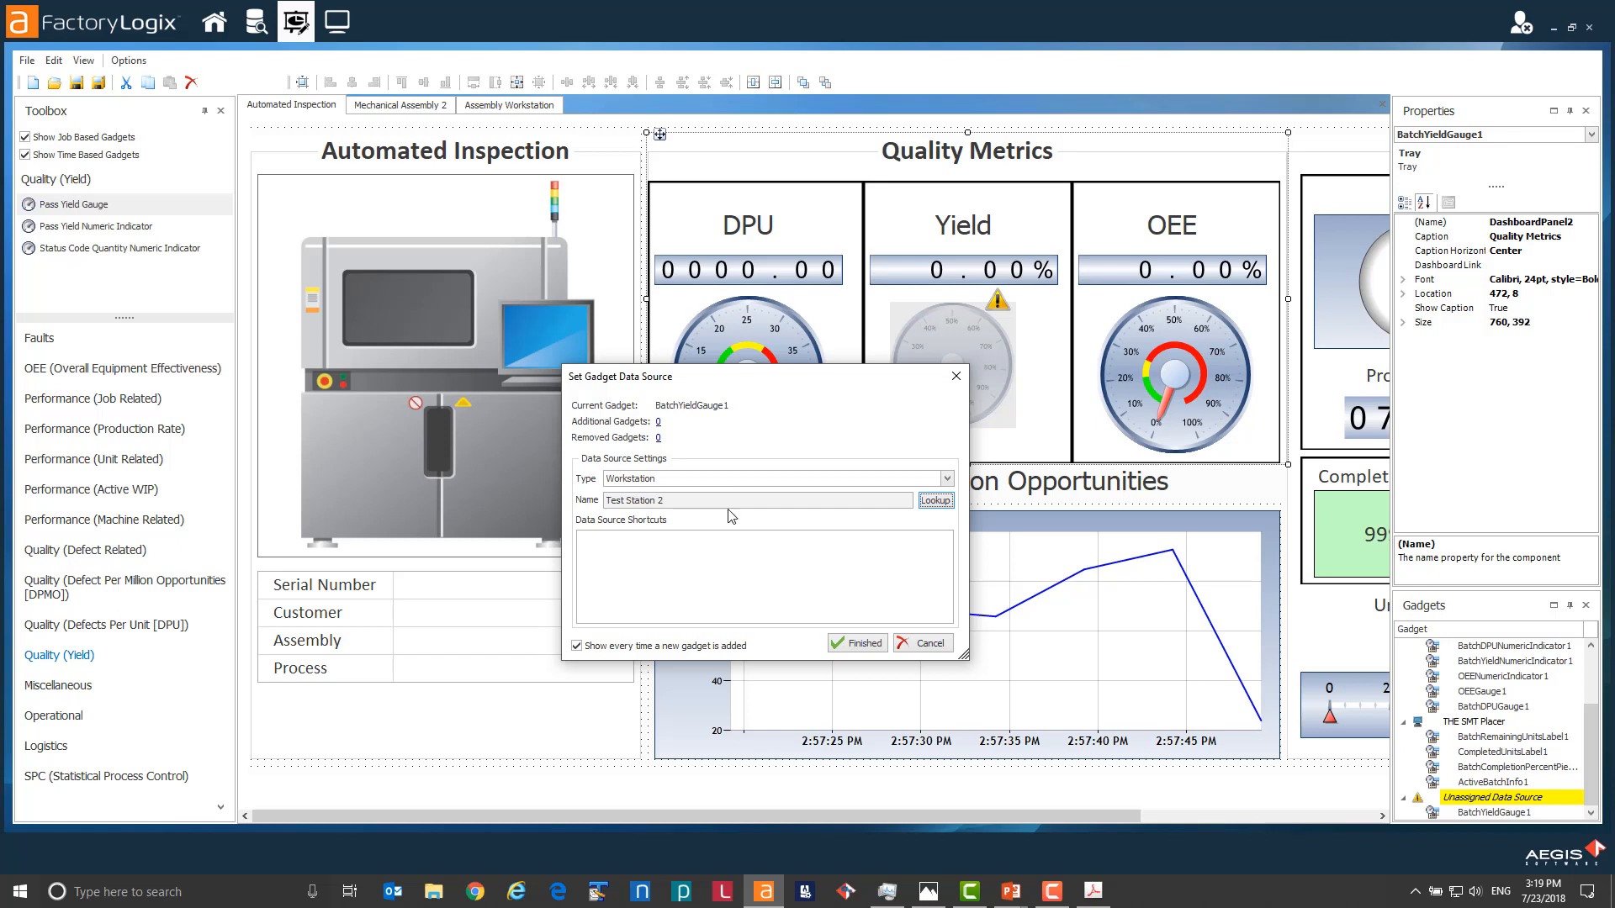
pyautogui.click(864, 644)
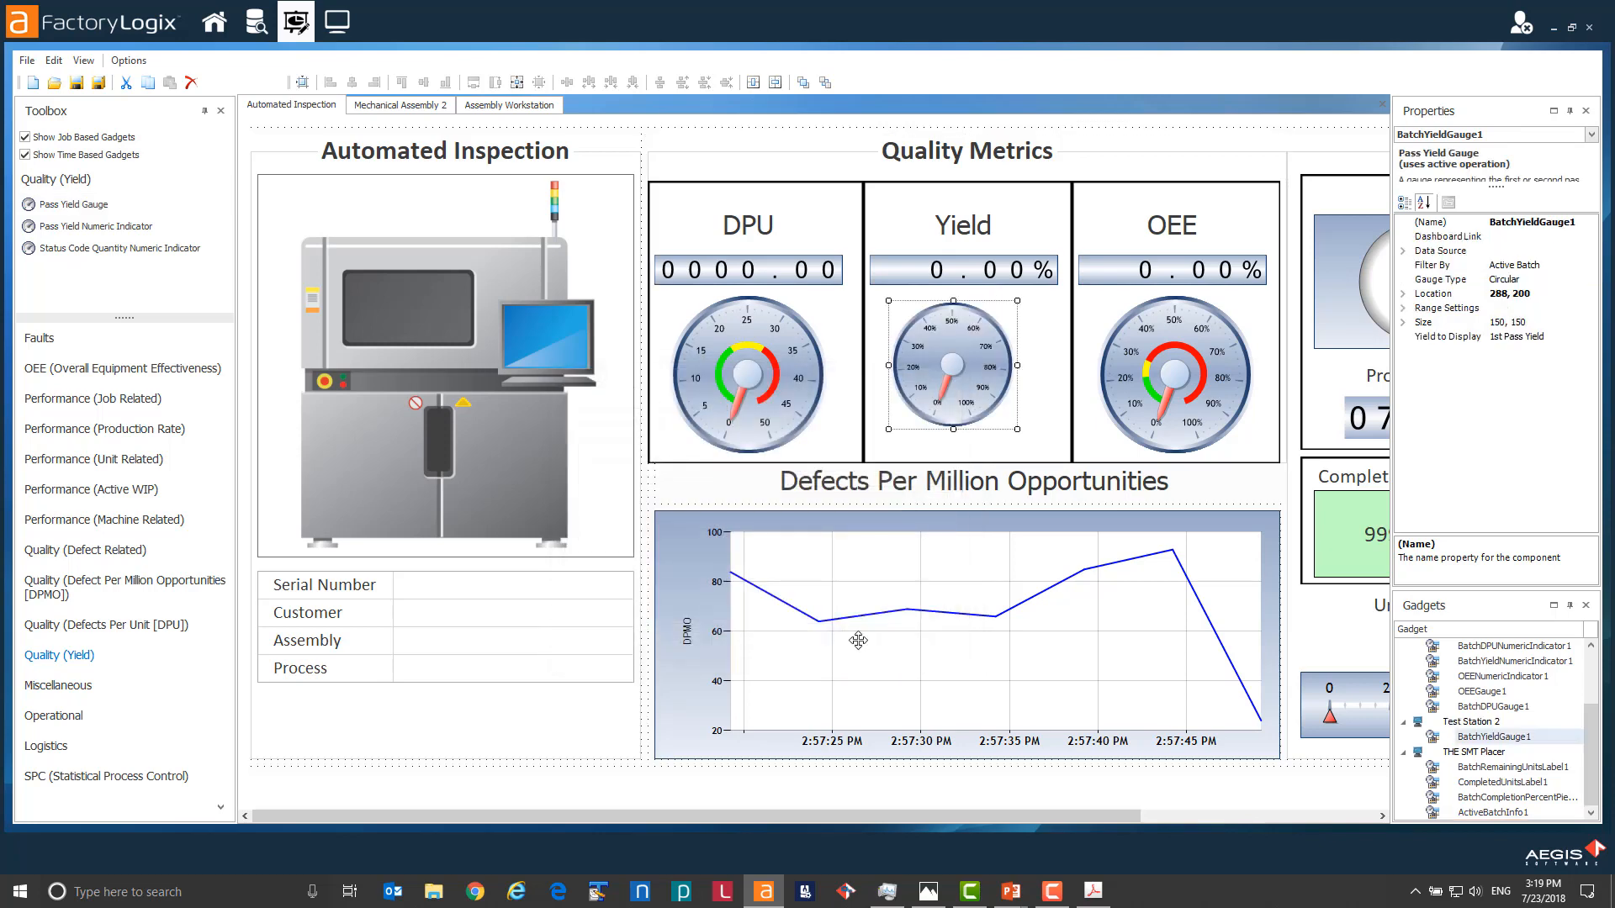
# Move the new yield gauge to location 264, 192 and enlarge it to 232 by 192 to fill the Yield cell.
pyautogui.moveTo(946, 364); pyautogui.dragTo(928, 359)
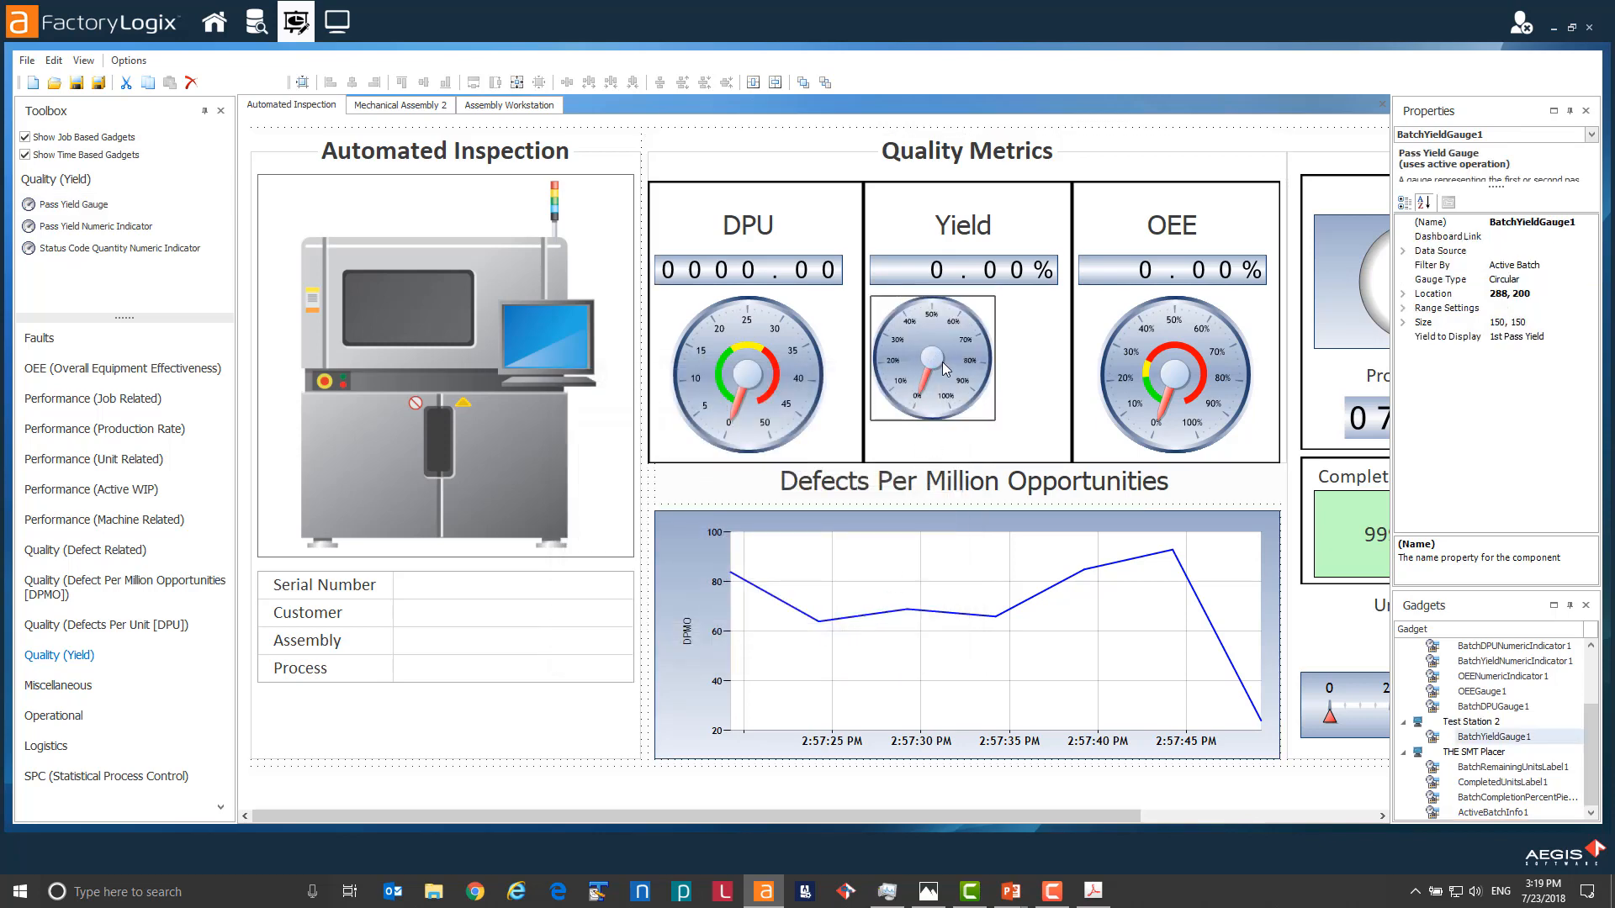
pyautogui.click(995, 422)
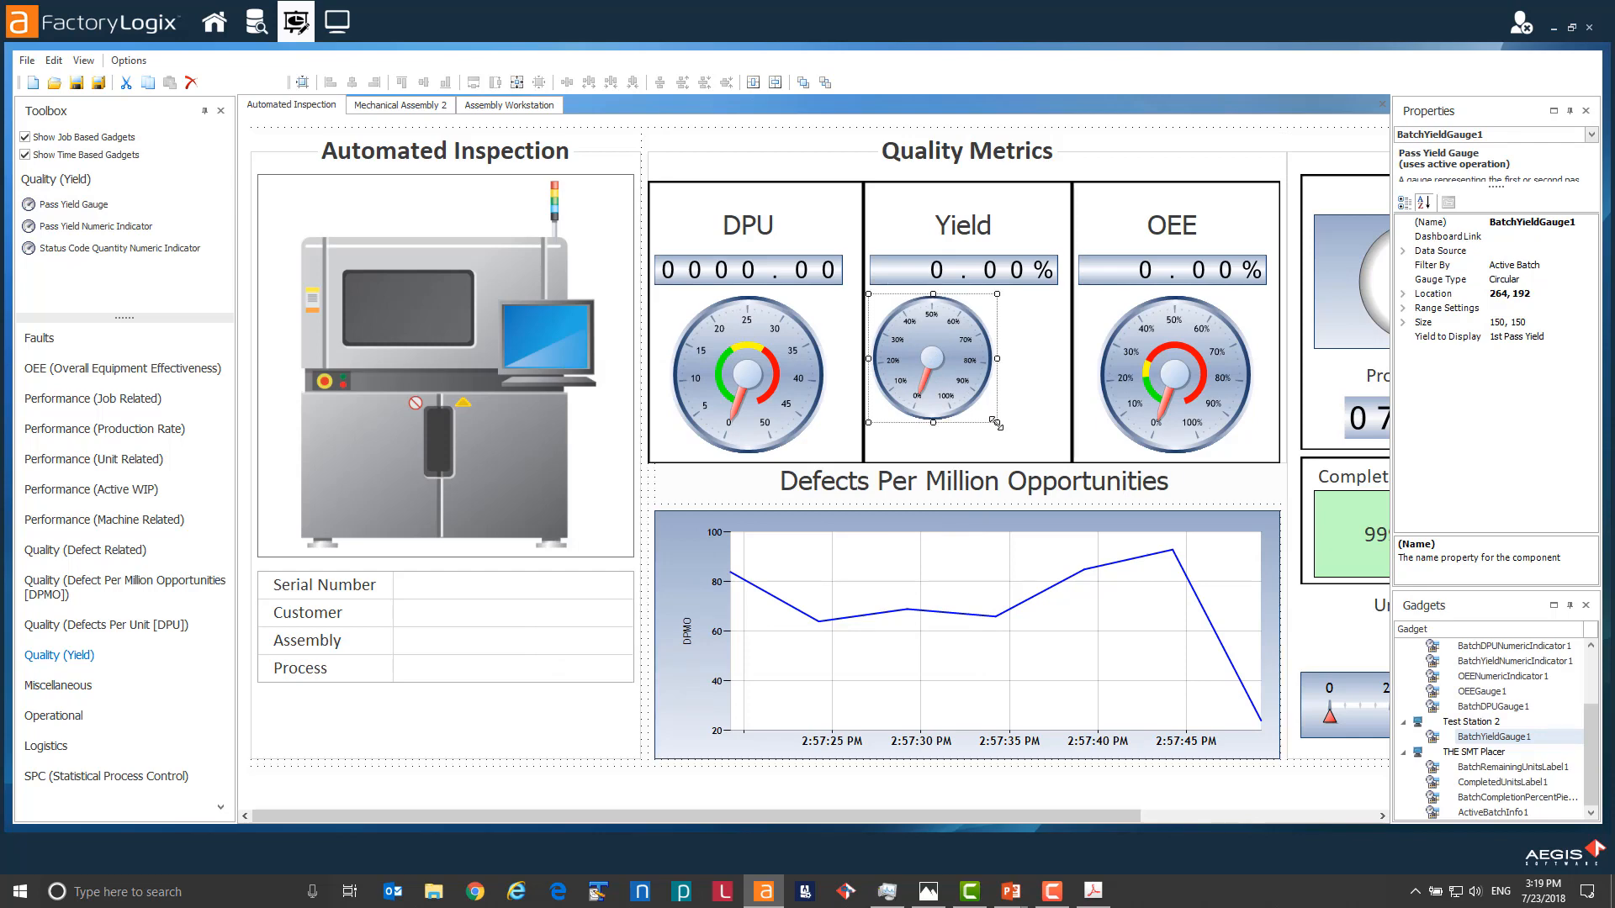
pyautogui.moveTo(997, 424); pyautogui.dragTo(1069, 459)
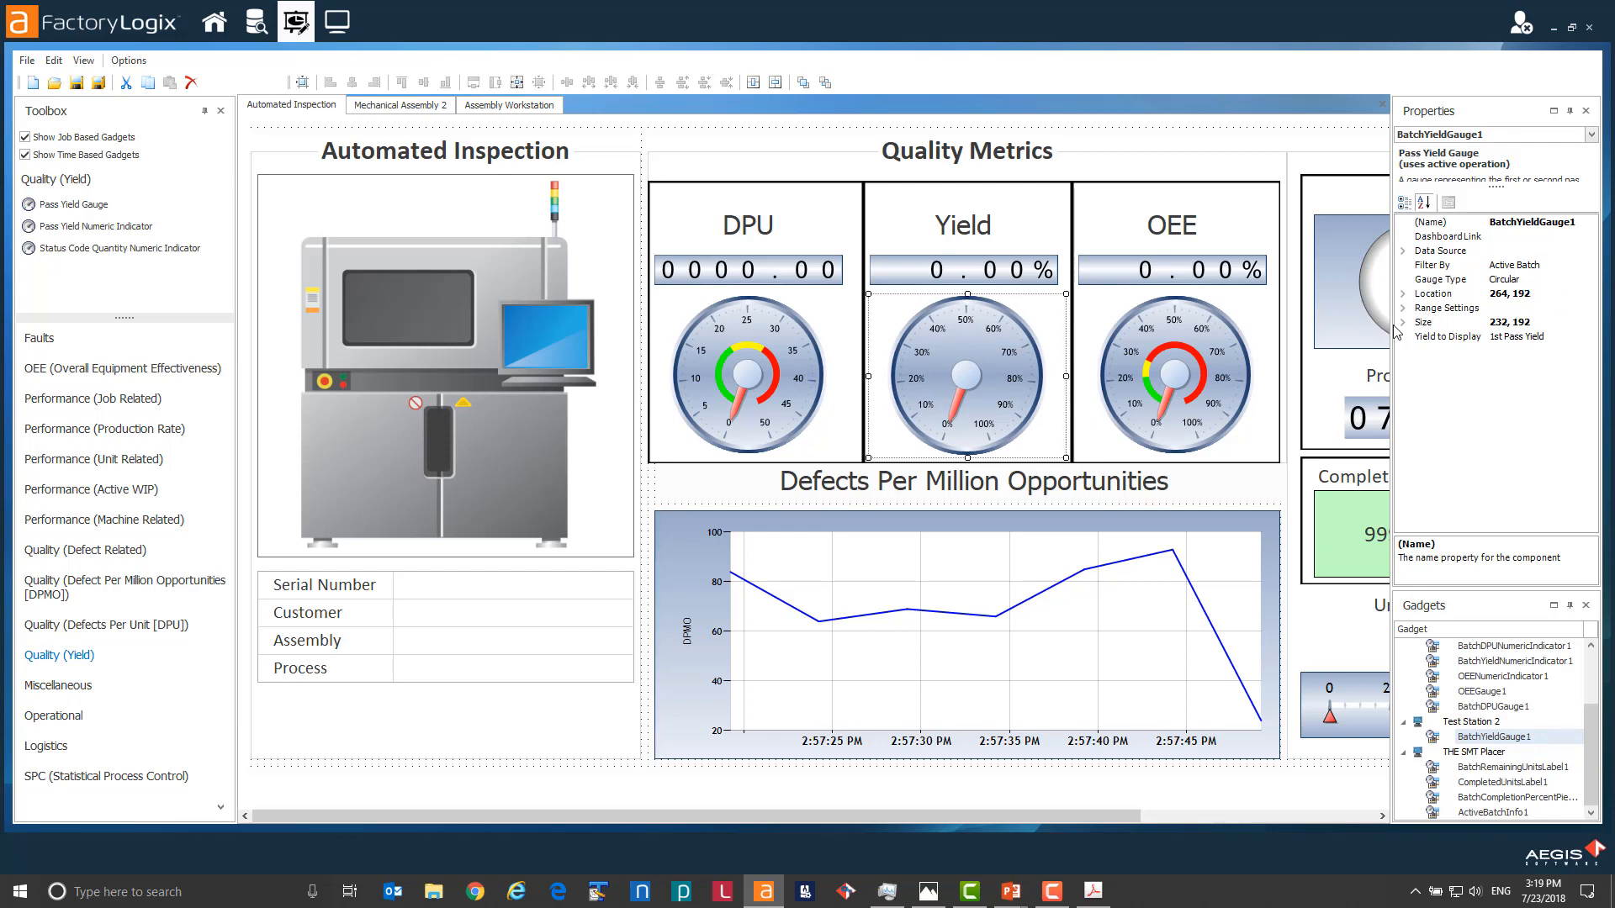
# Enable the warning, out-of-limit and in-limit color ranges in the yield gauge's range settings.
pyautogui.click(1403, 308)
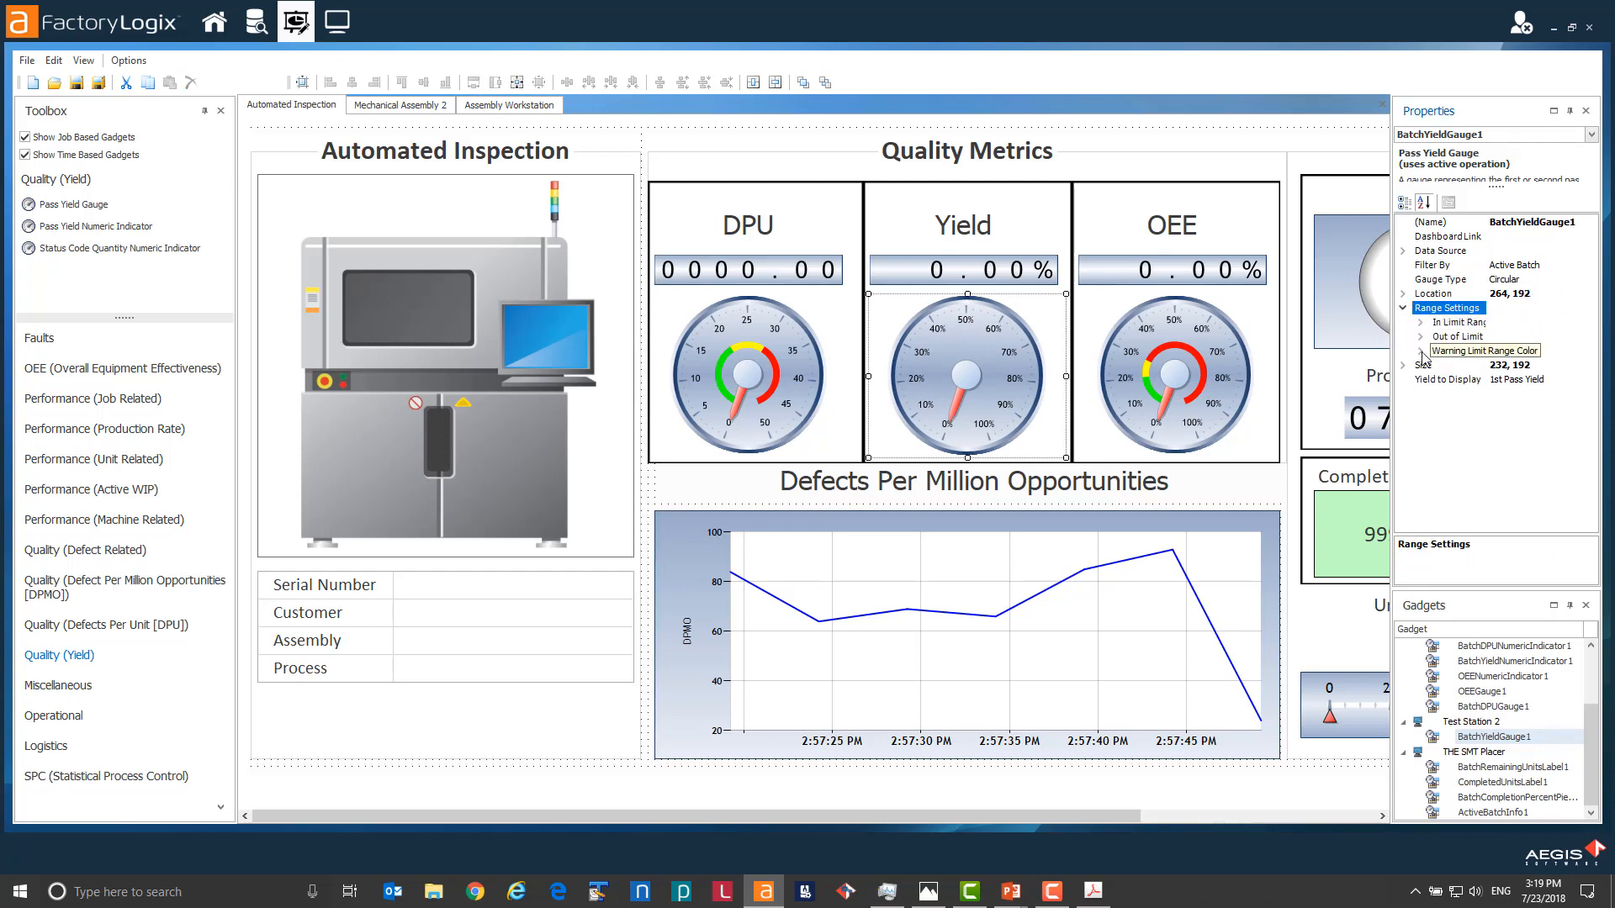
pyautogui.click(1420, 350)
pyautogui.click(1420, 337)
pyautogui.click(1419, 323)
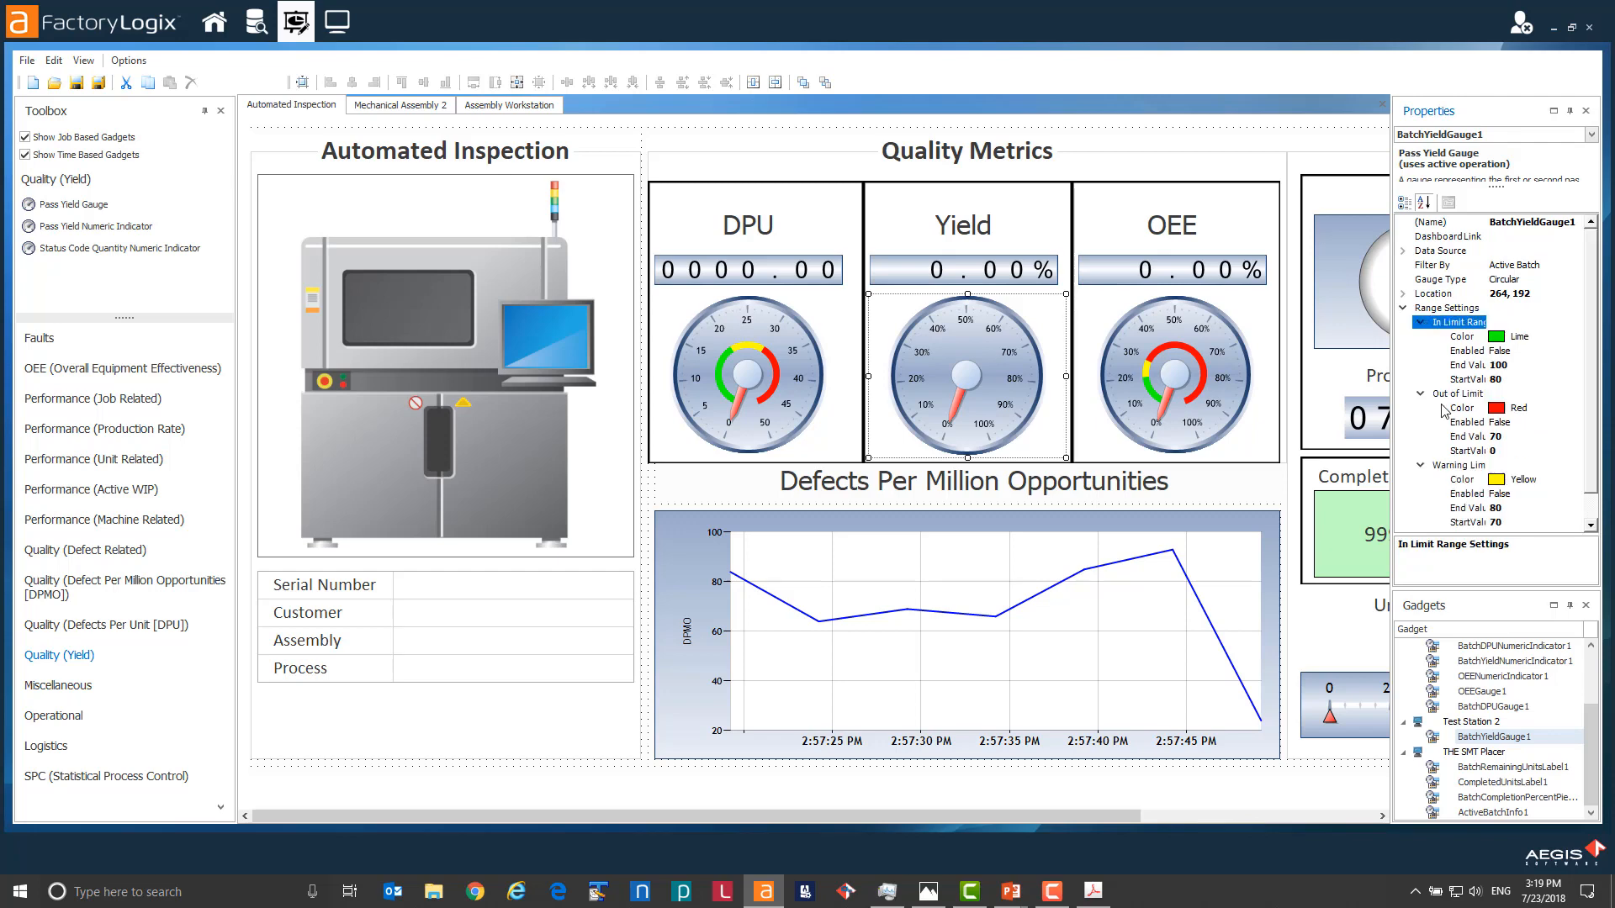
pyautogui.doubleClick(1468, 495)
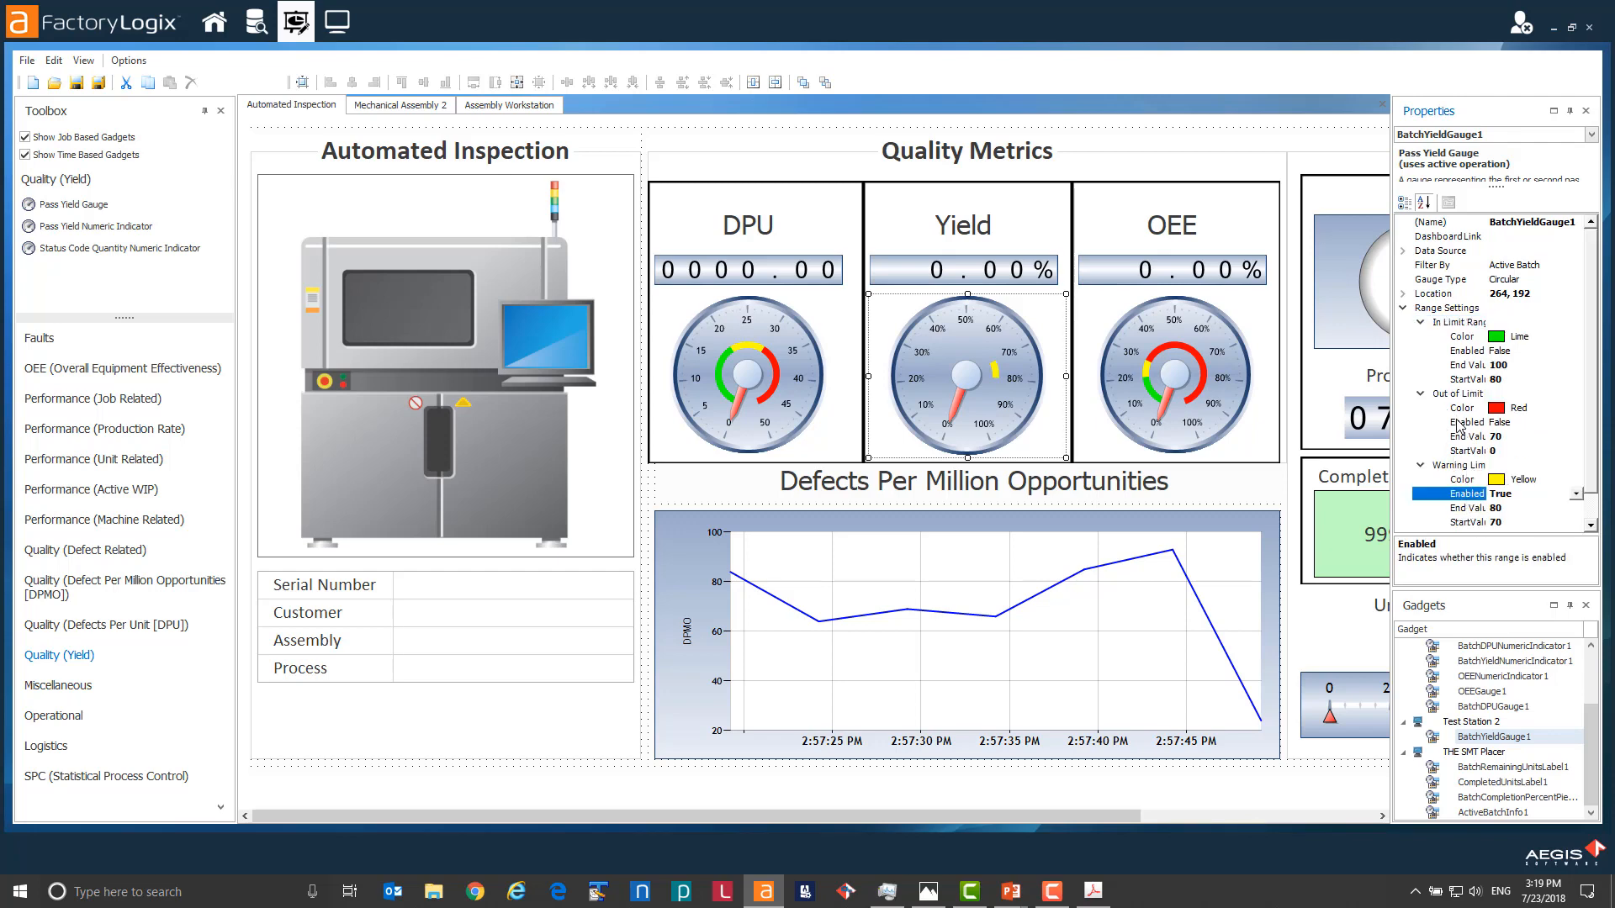
pyautogui.doubleClick(1459, 422)
pyautogui.doubleClick(1457, 356)
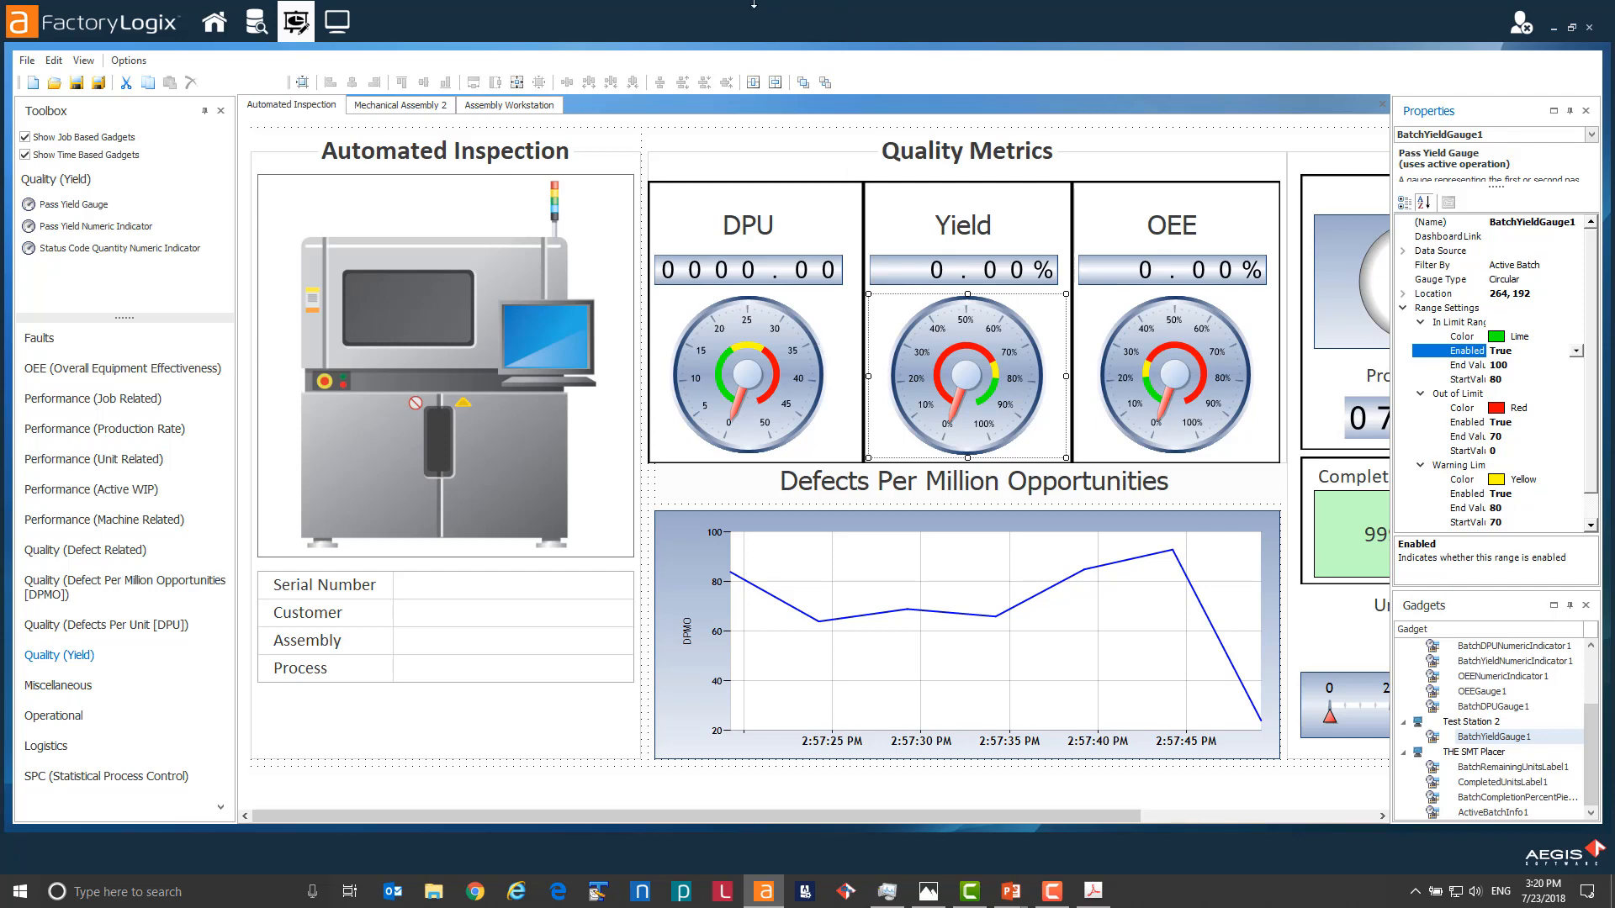
# Switch to the live dashboard viewer, drill from Factory Layout through Auto Assy to Production Line 3, and start the dashboard slideshow.
pyautogui.click(336, 28)
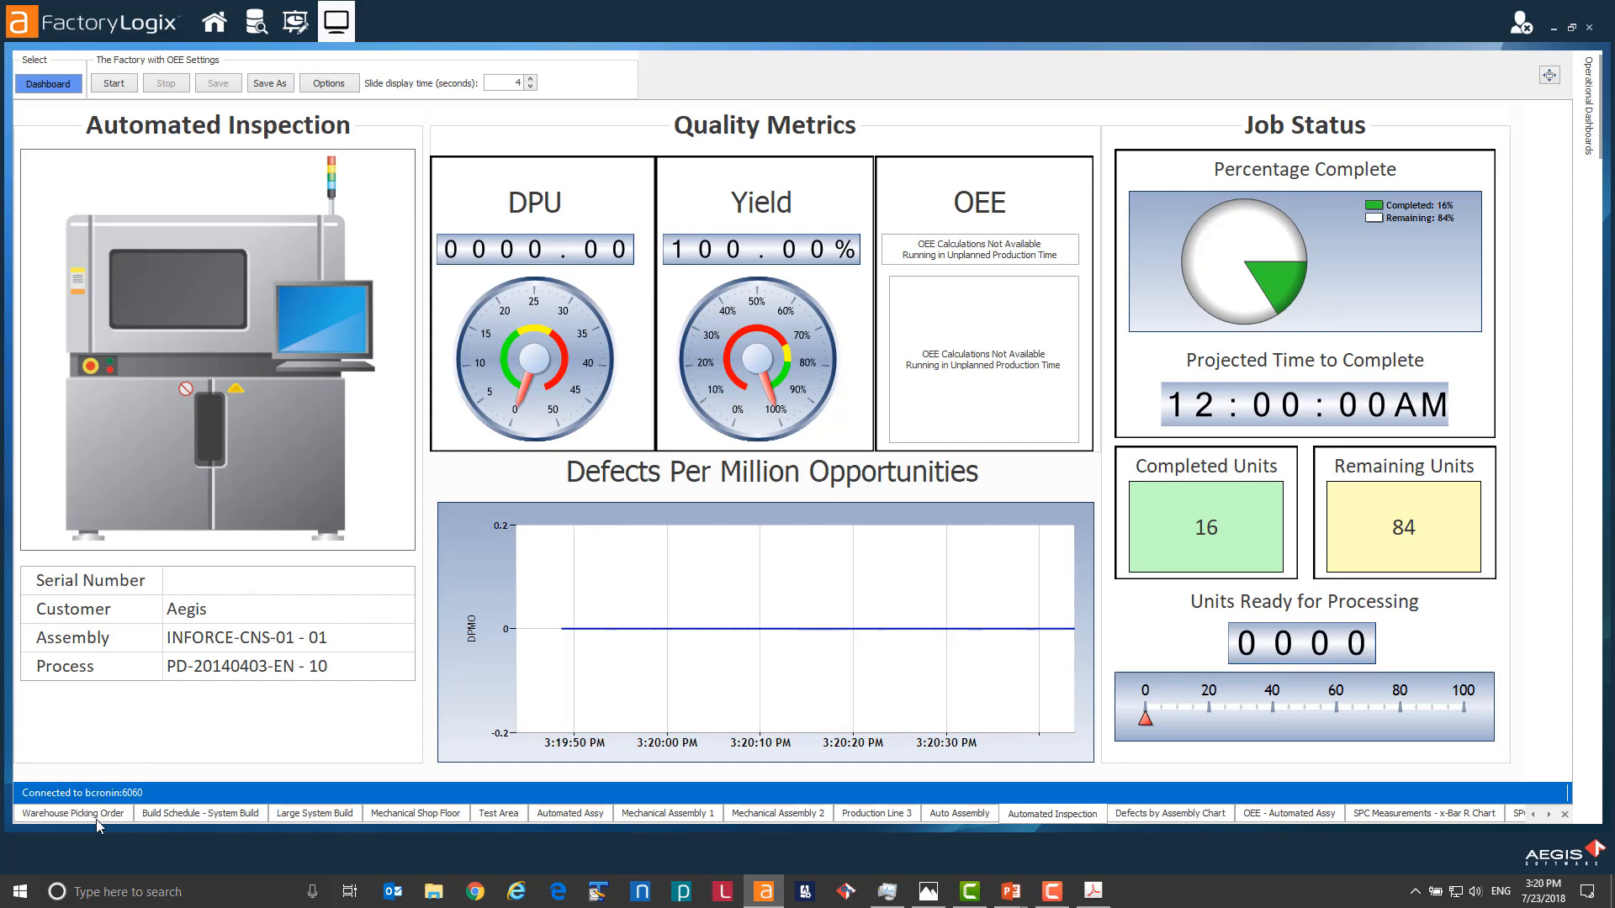
pyautogui.click(1532, 814)
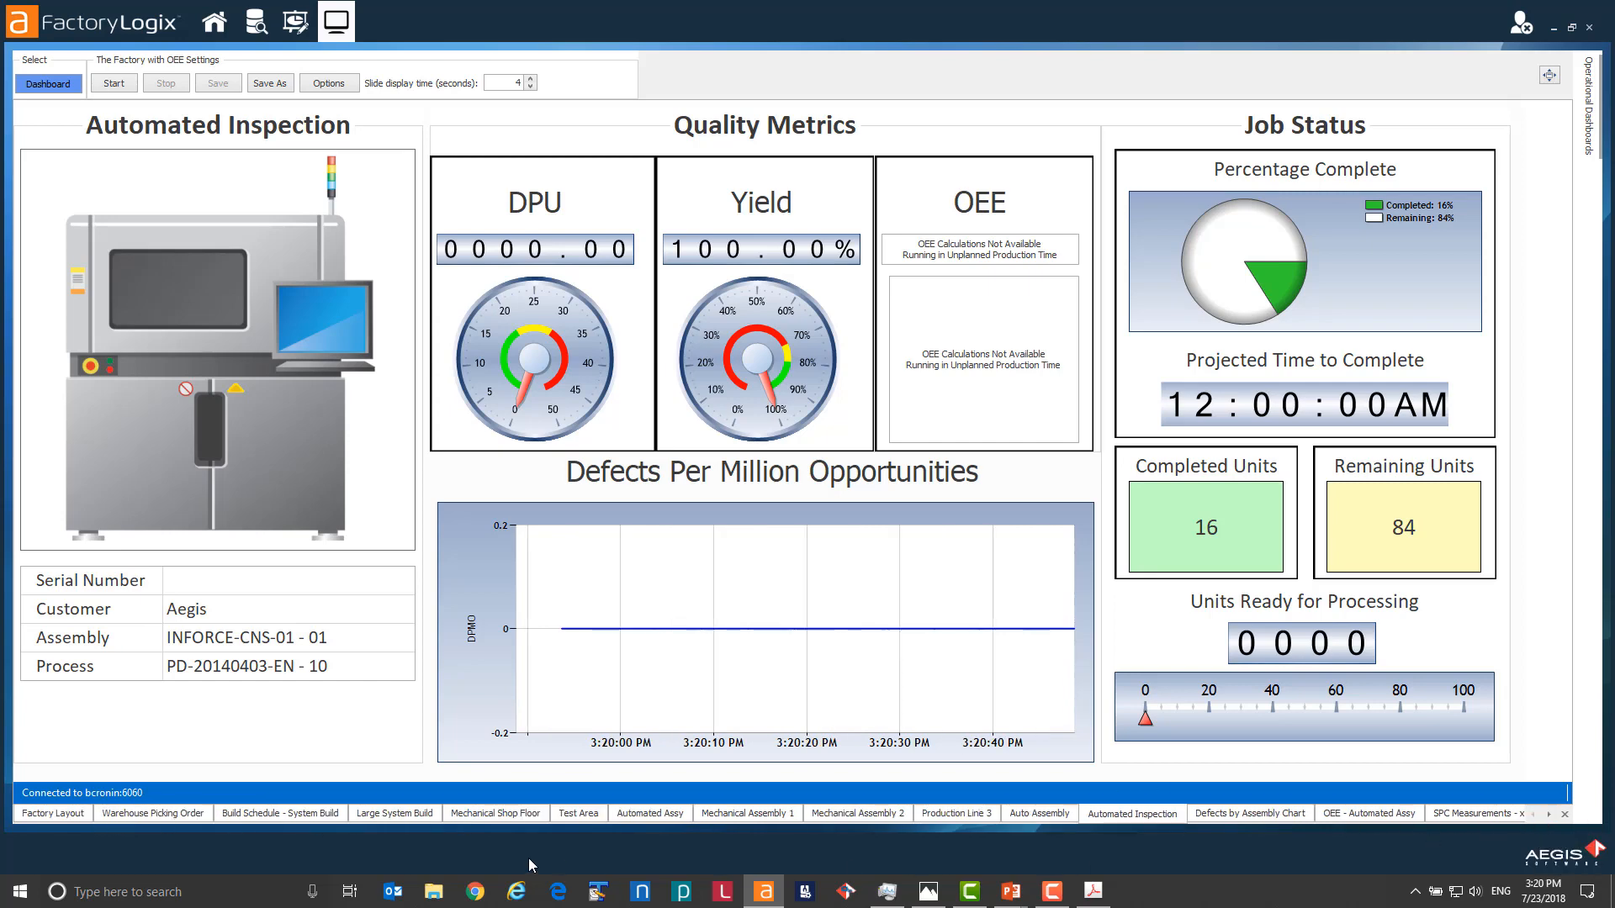
pyautogui.click(77, 815)
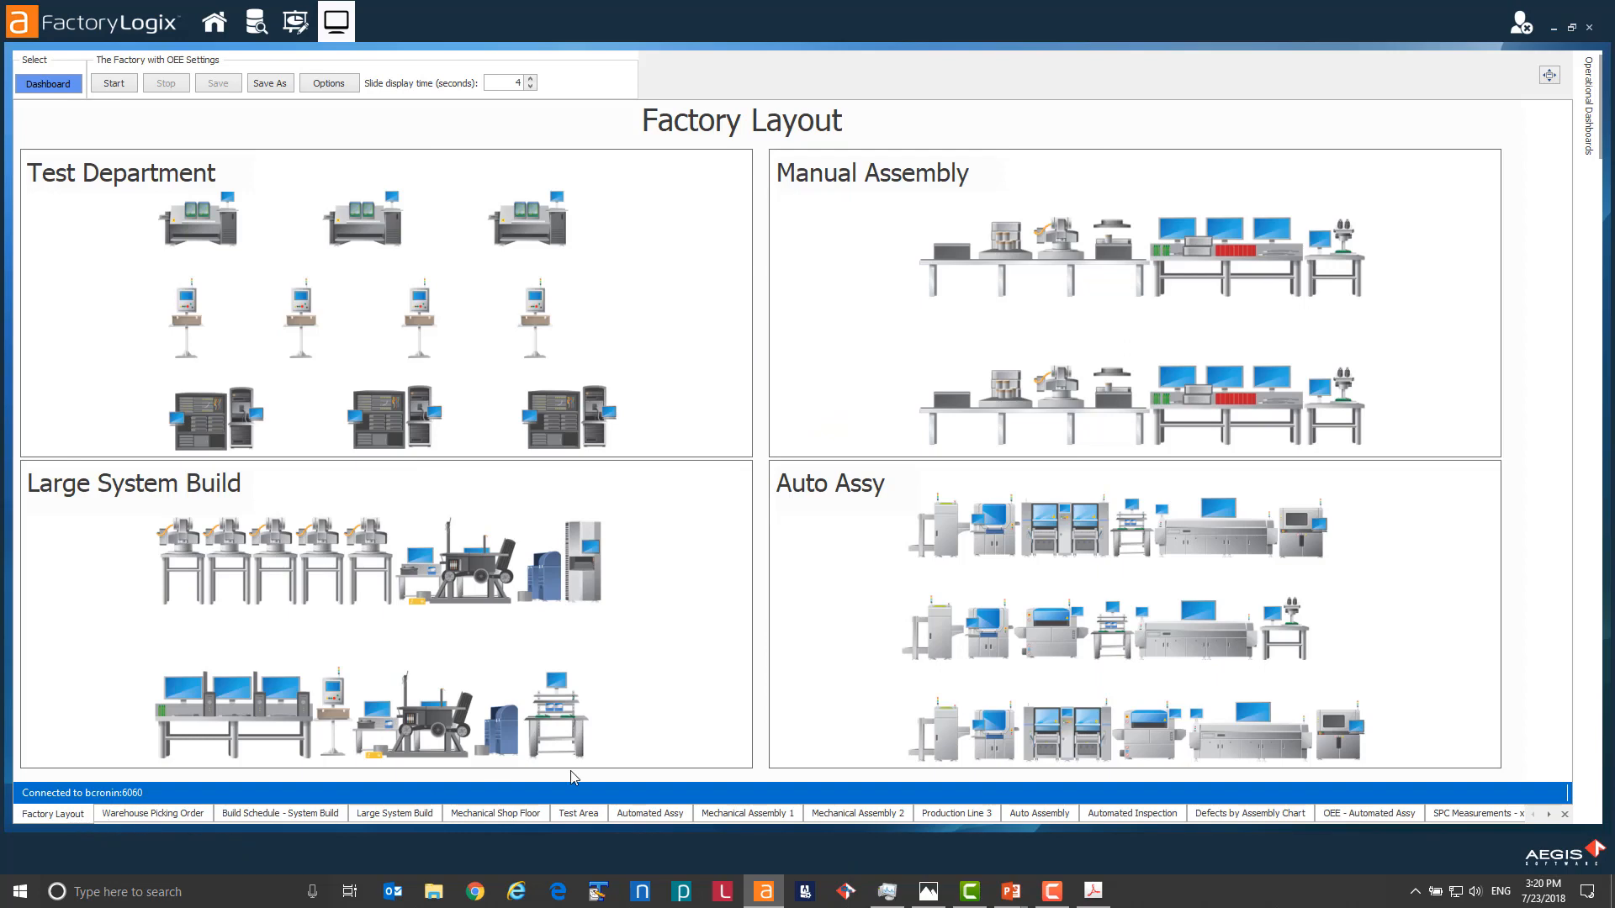
pyautogui.click(992, 632)
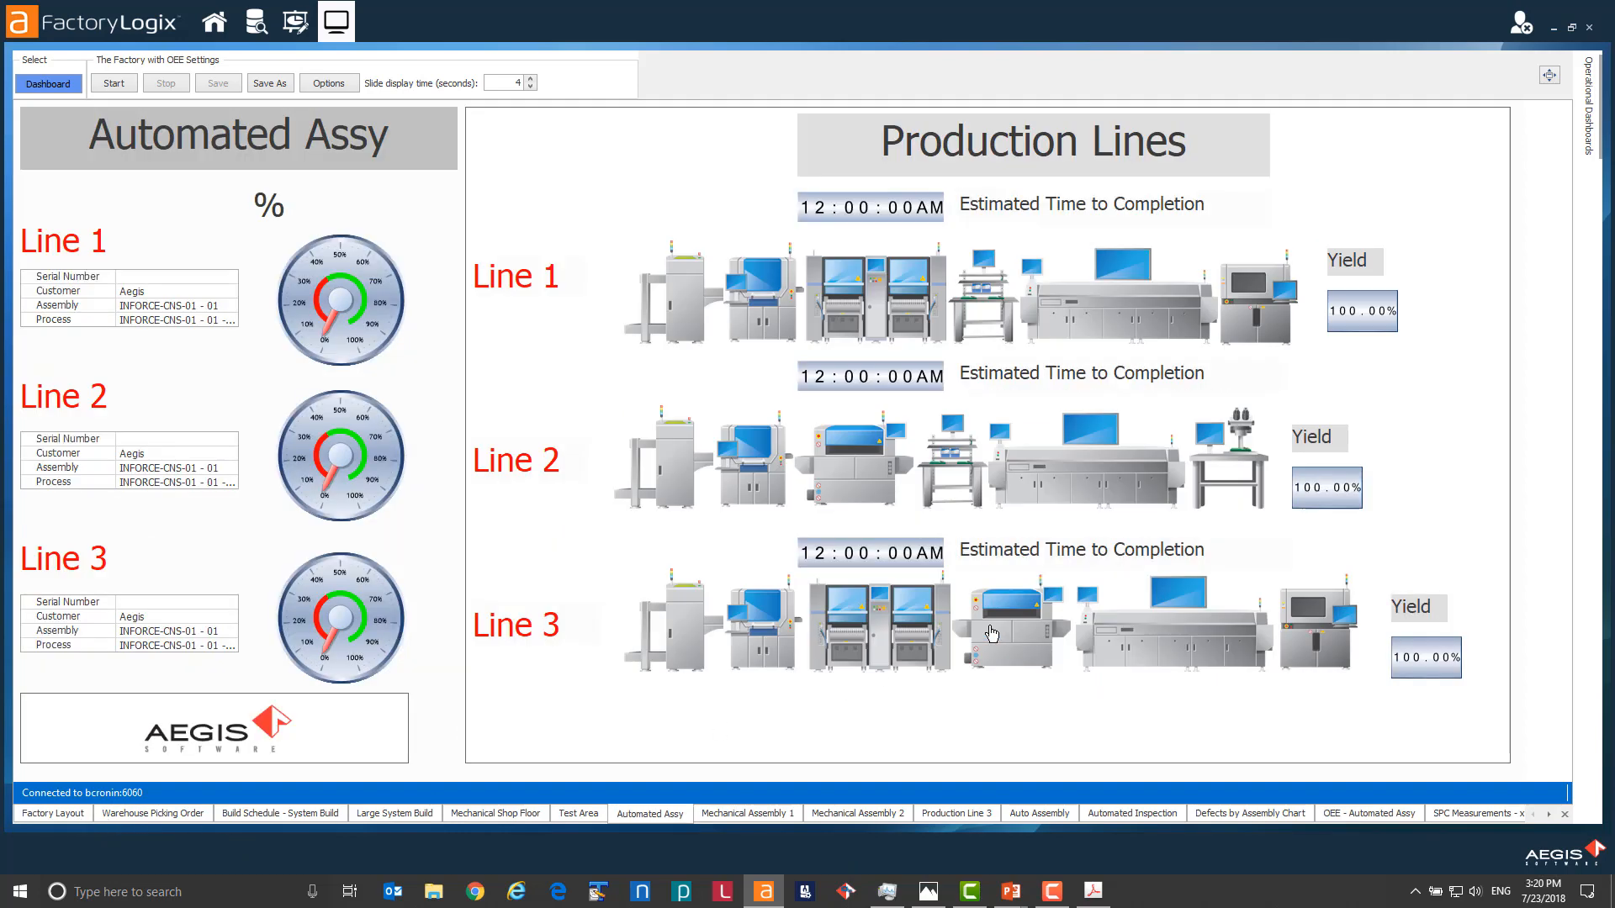
pyautogui.click(335, 604)
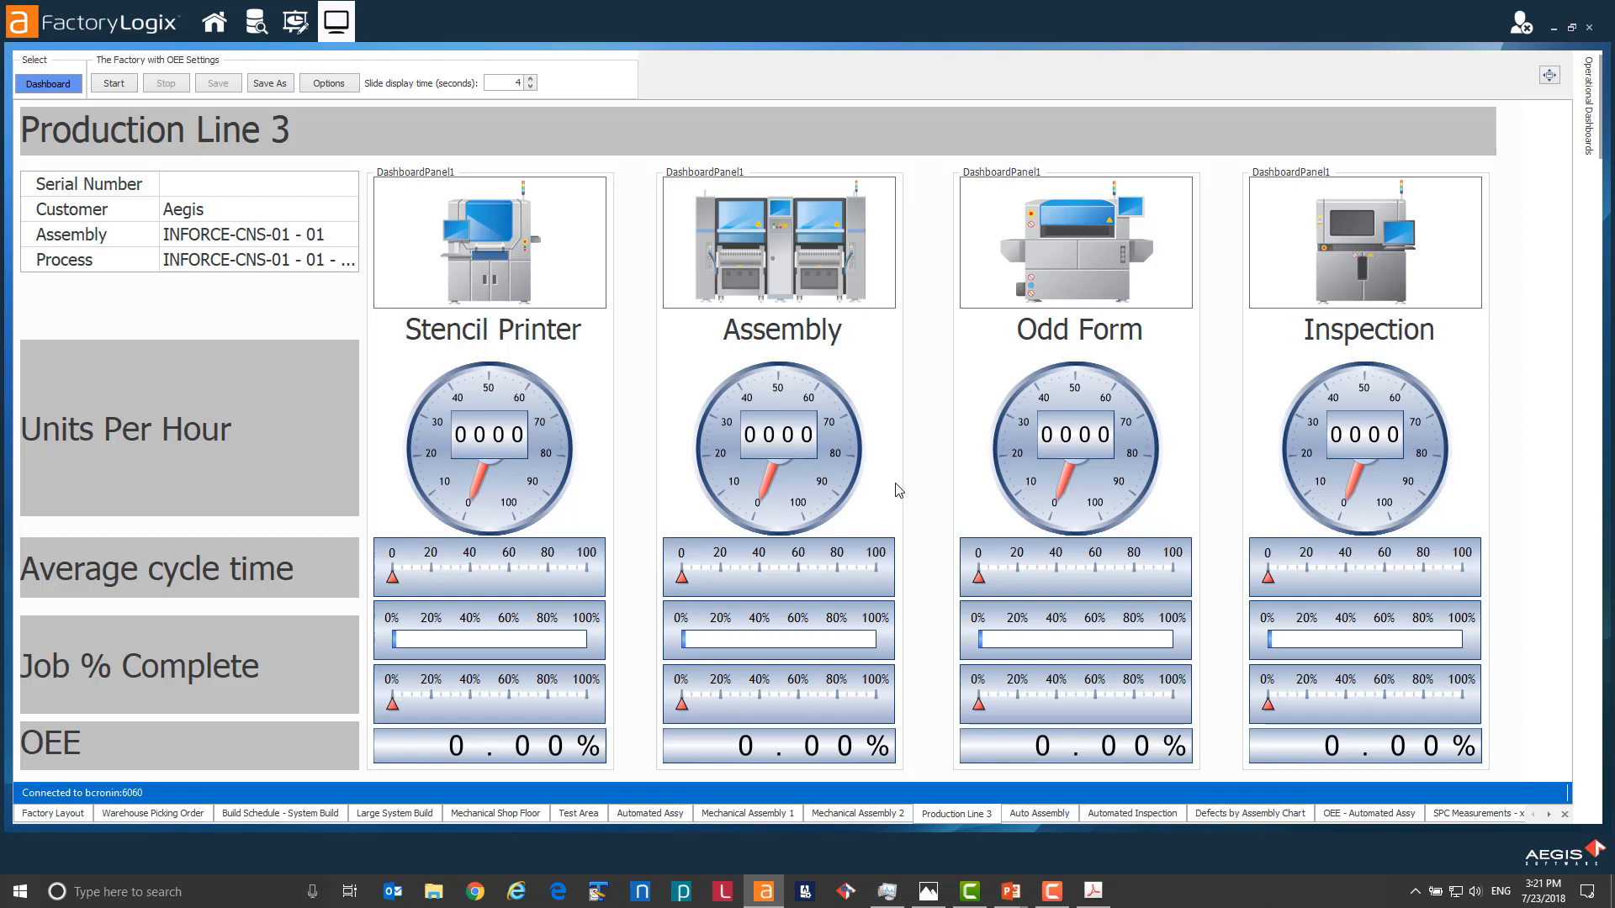
pyautogui.click(112, 84)
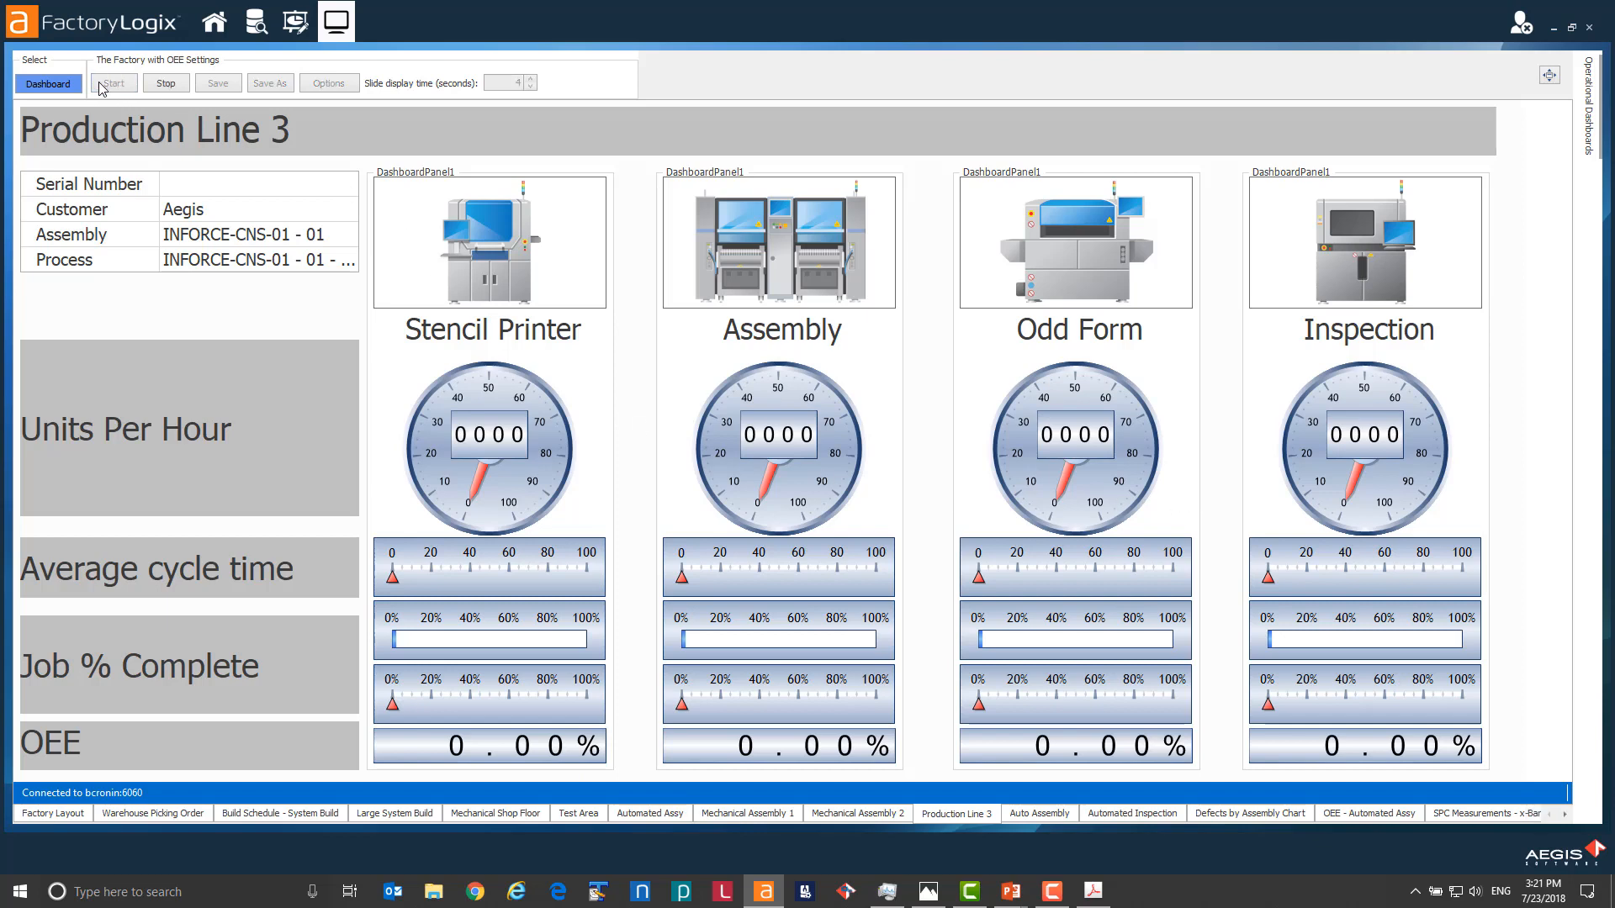